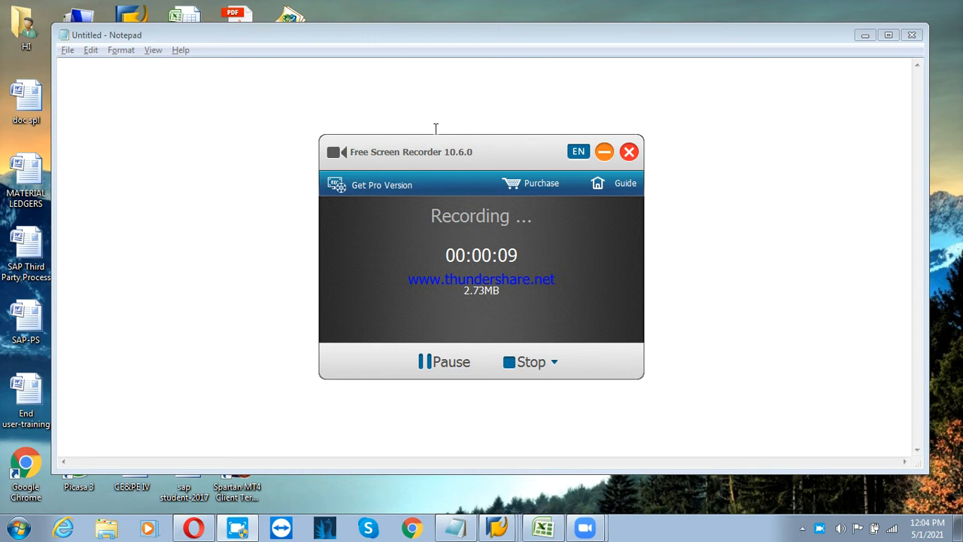
Check the latest class recording in the FICO-WEEKEND-prd folder on Local Disk (E:), and close the file window
left_click(696, 184)
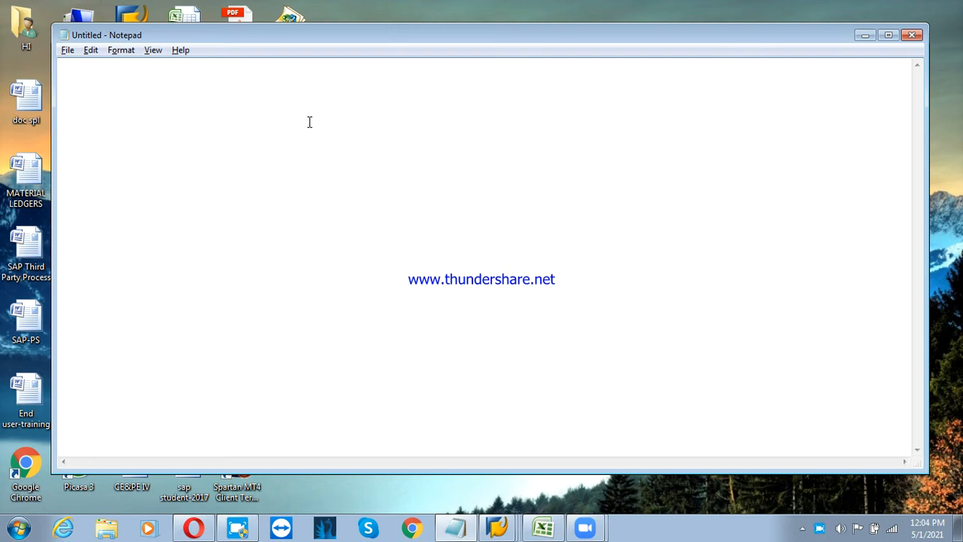
left_click(105, 530)
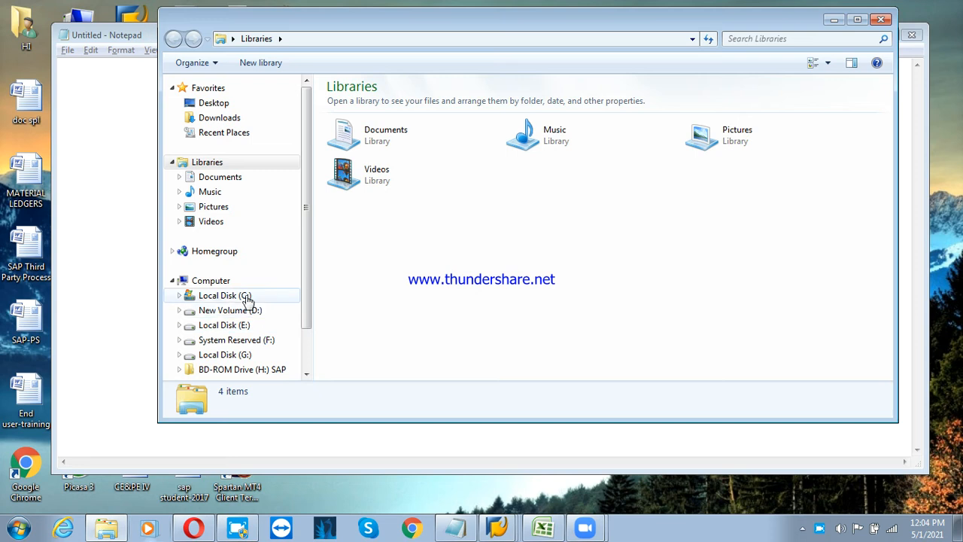
left_click(249, 310)
left_click(249, 328)
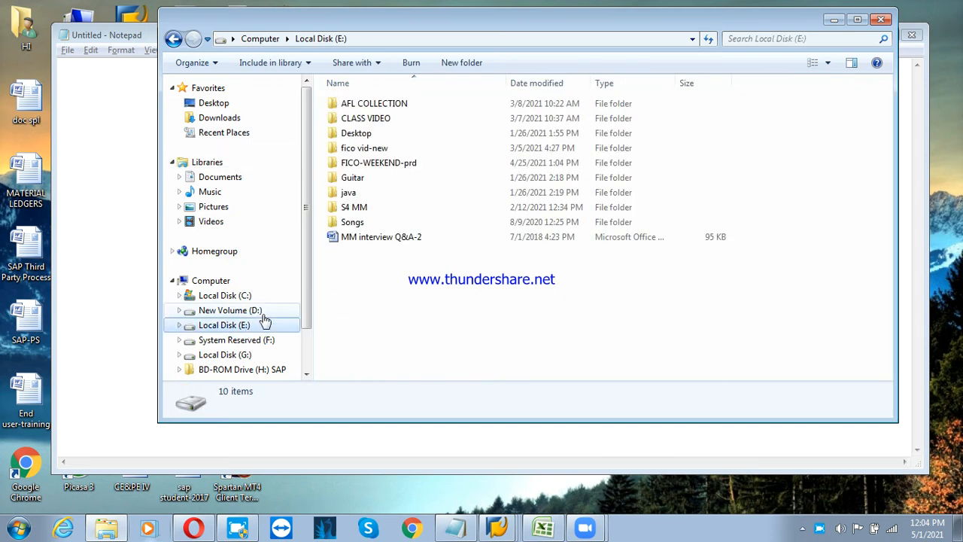
double_click(379, 162)
left_click(378, 370)
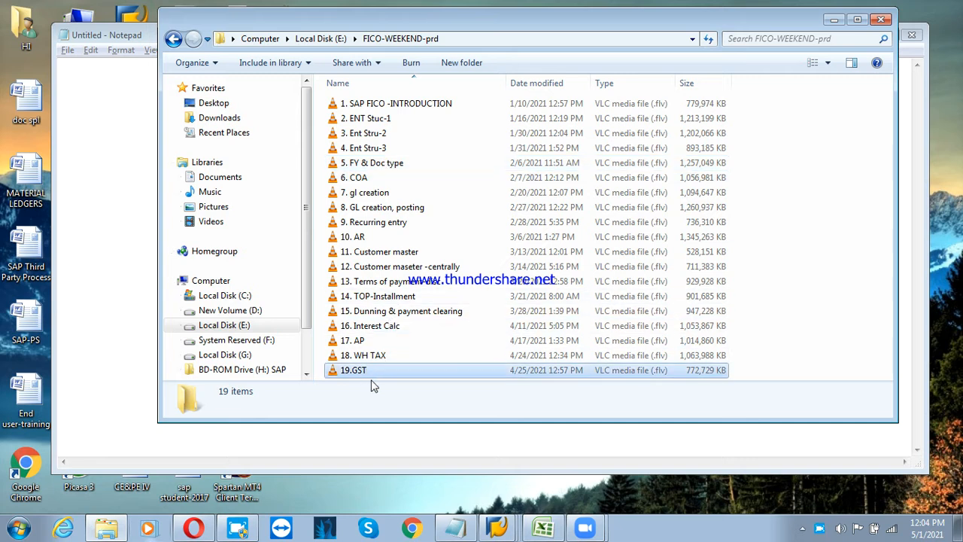
left_click(881, 19)
Write the heading "Last topic in Account payable" in the blank note, followed by an empty line
left_click(316, 129)
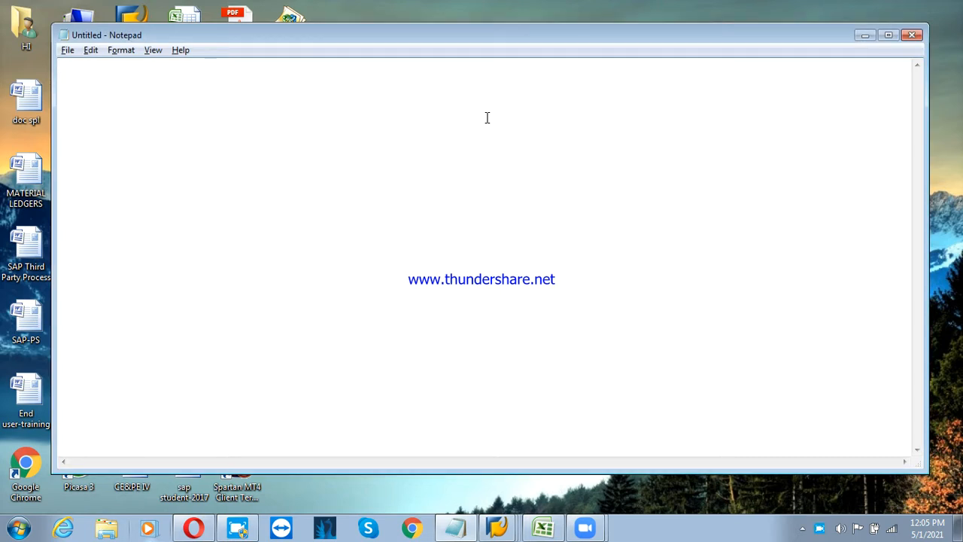
type("Last topic in")
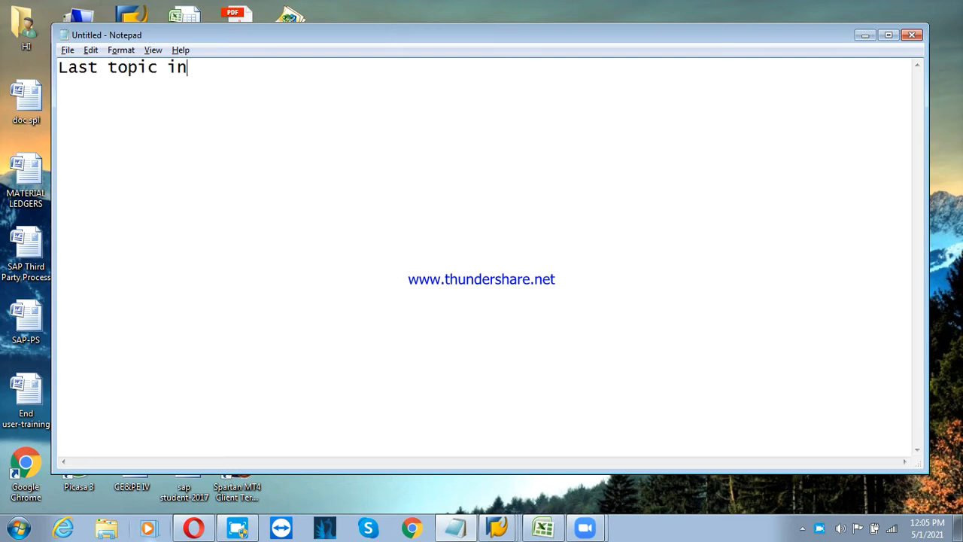
type(" Account ")
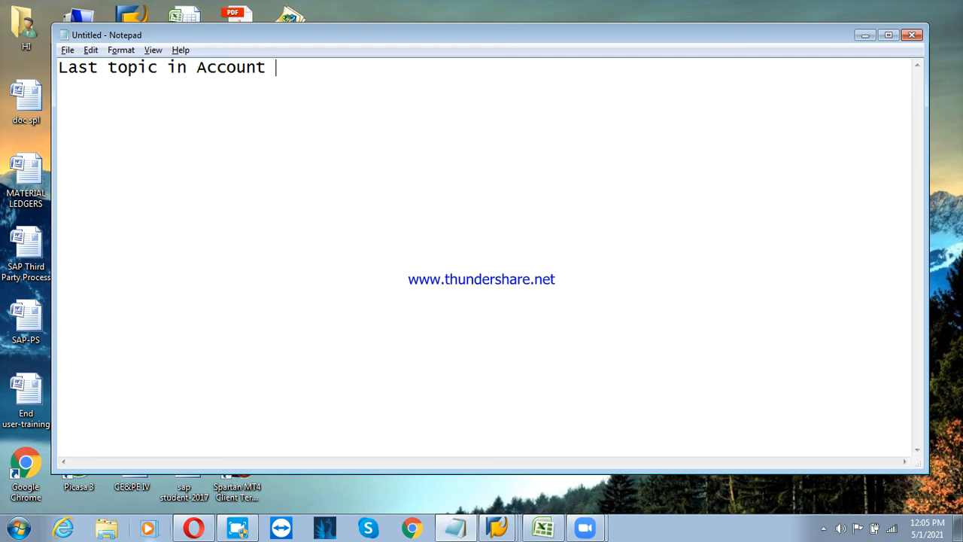
type("payable")
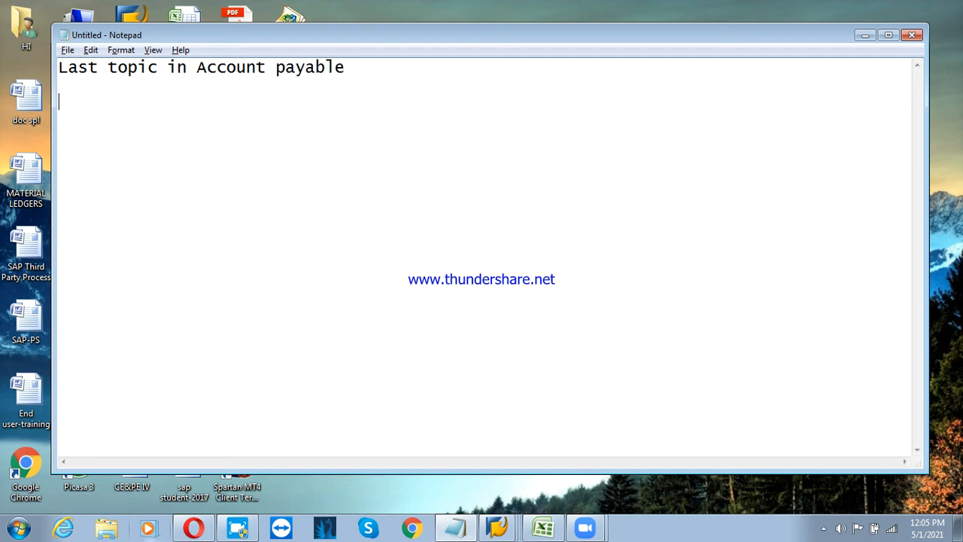
key("Return")
key("Return")
Add the numbered topic "1. Automatic payment program (APP)" below the heading
type("1. Automatic")
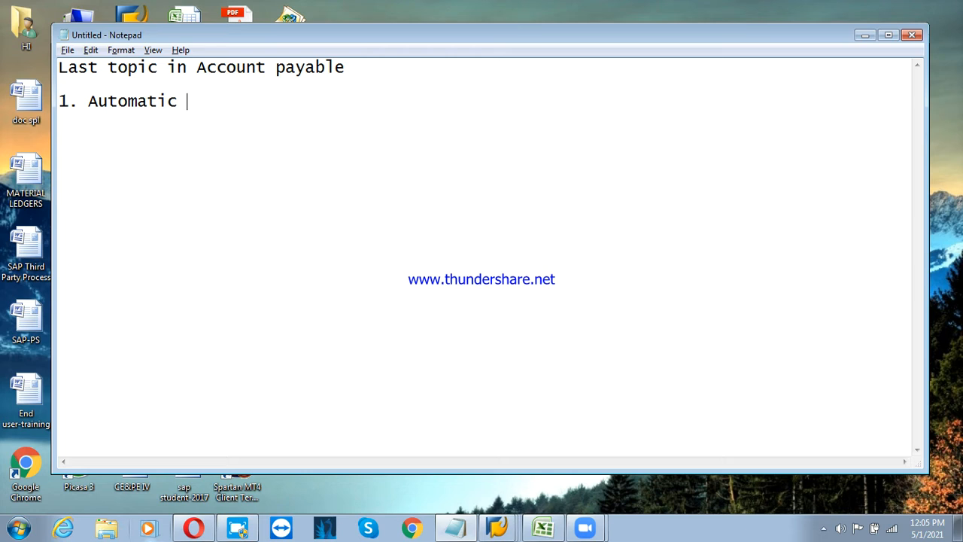
type("payment ")
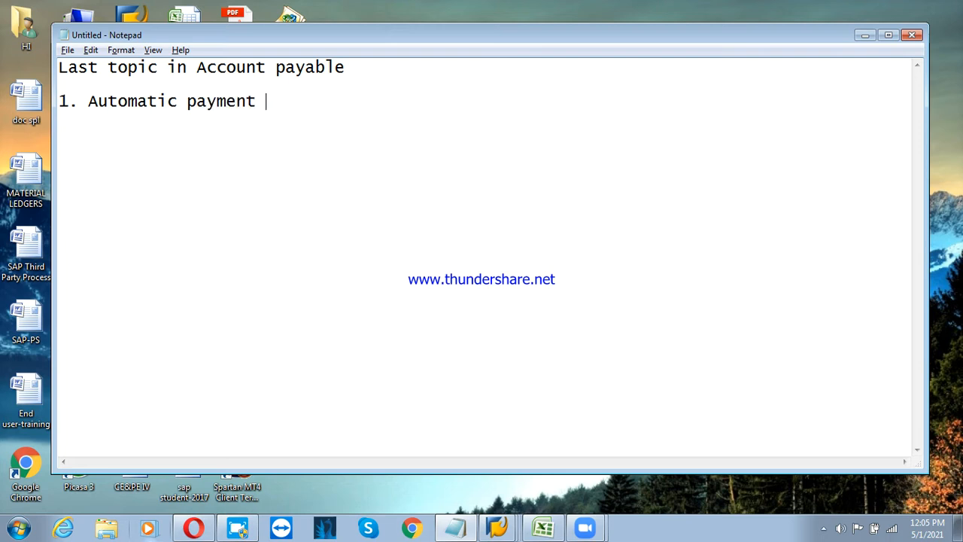
type("program (AAP")
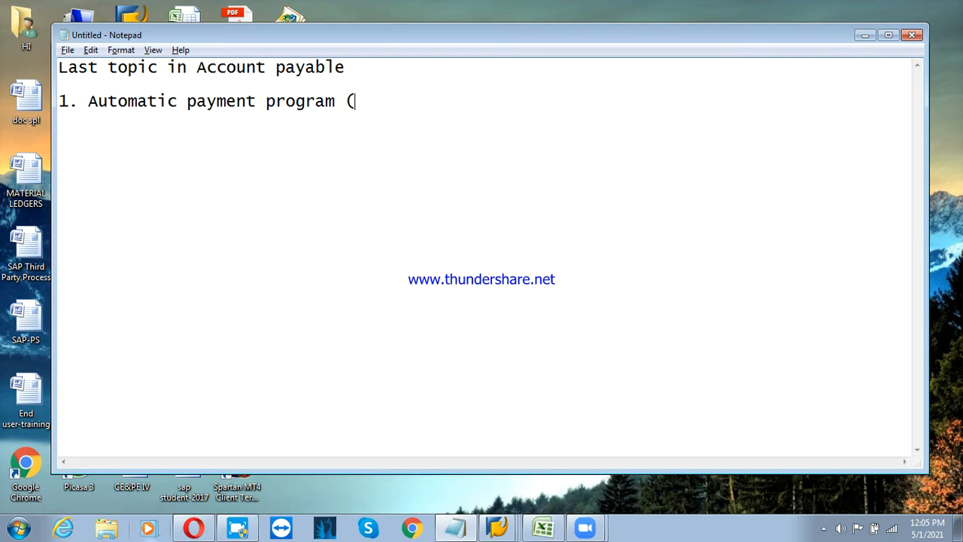
key("BackSpace")
key("BackSpace")
type("PP)")
key("Return")
Begin the topic's explanation on a new line with "it is automatic payment to vendor,"
type("it is autio")
key("BackSpace")
key("BackSpace")
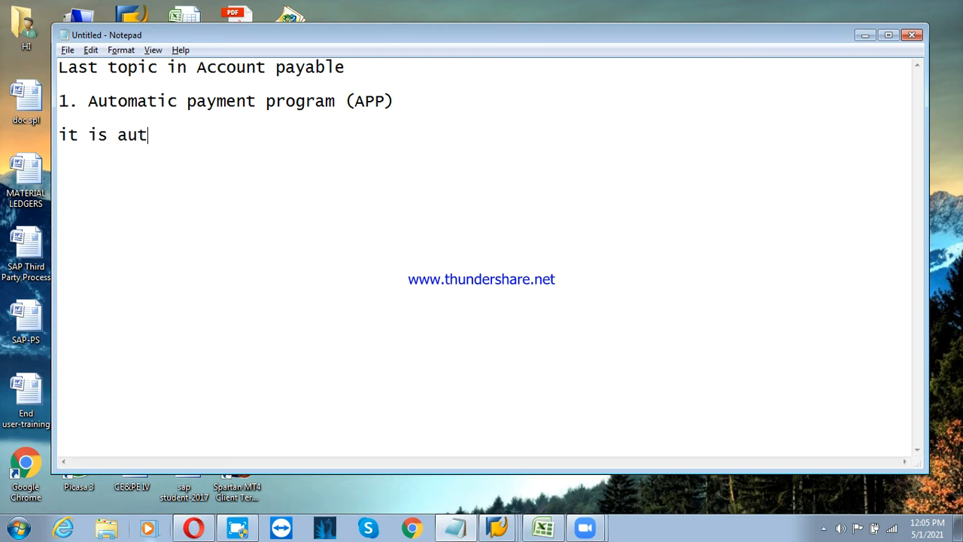
type("omati")
type("fc")
key("BackSpace")
key("BackSpace")
type("c payment to ")
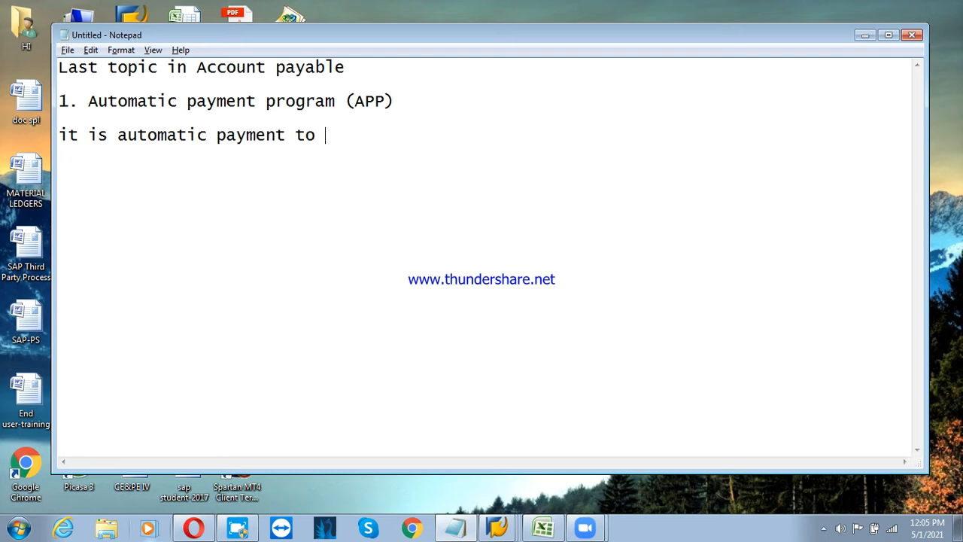
type("venod")
key("BackSpace")
key("BackSpace")
type("dor")
key("BackSpace")
type(", ")
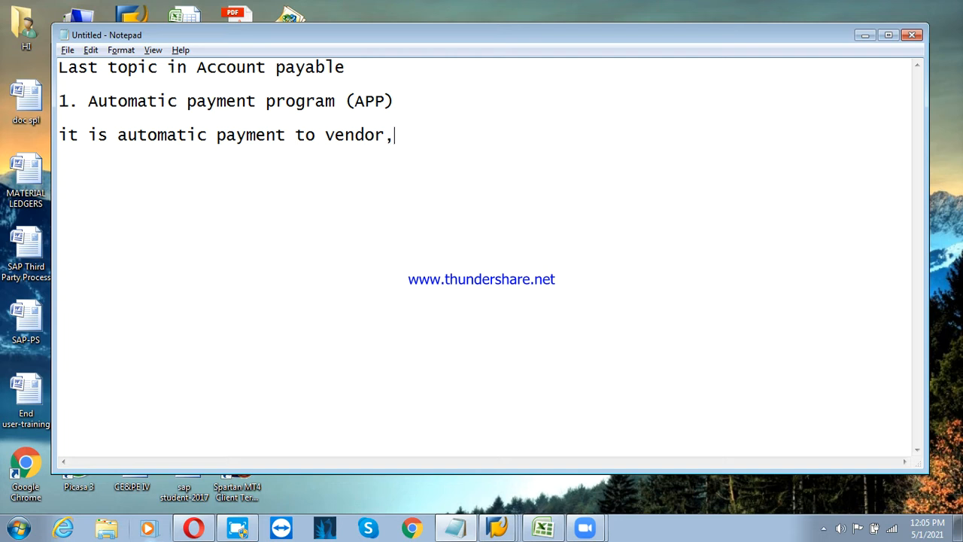
Complete the explanation line with "on the basis of Terms of payment which we maintained" and start a new paragraph
type("on the basis")
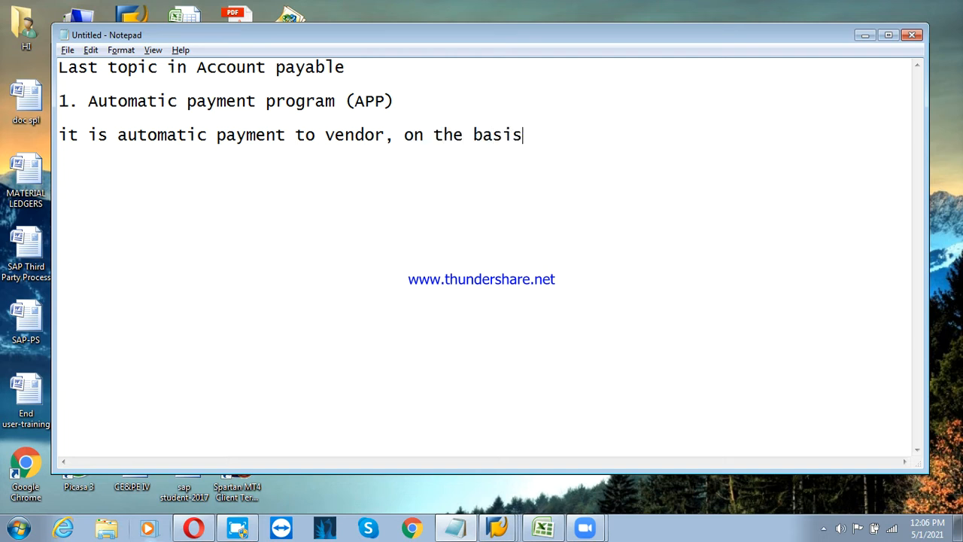
type(" of Terms of payment w")
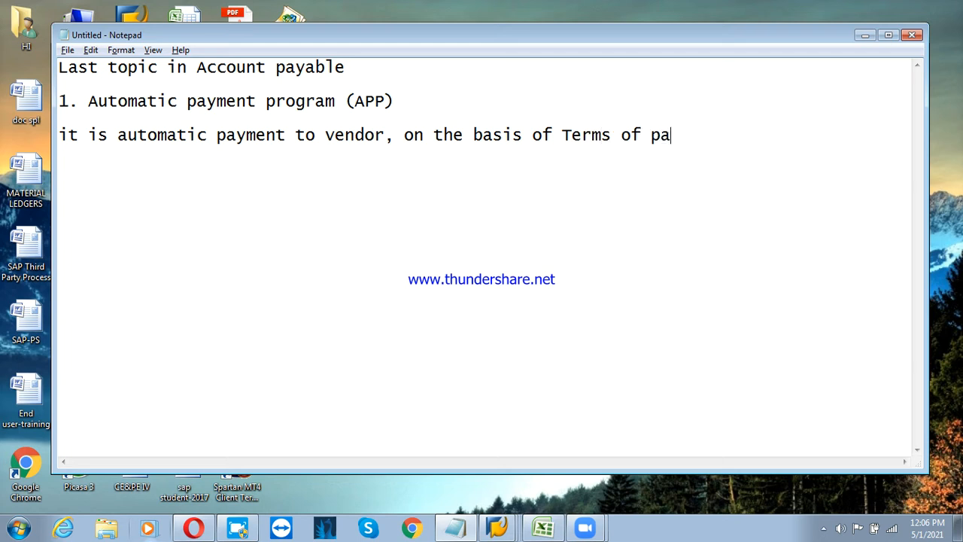
type("hich we mai")
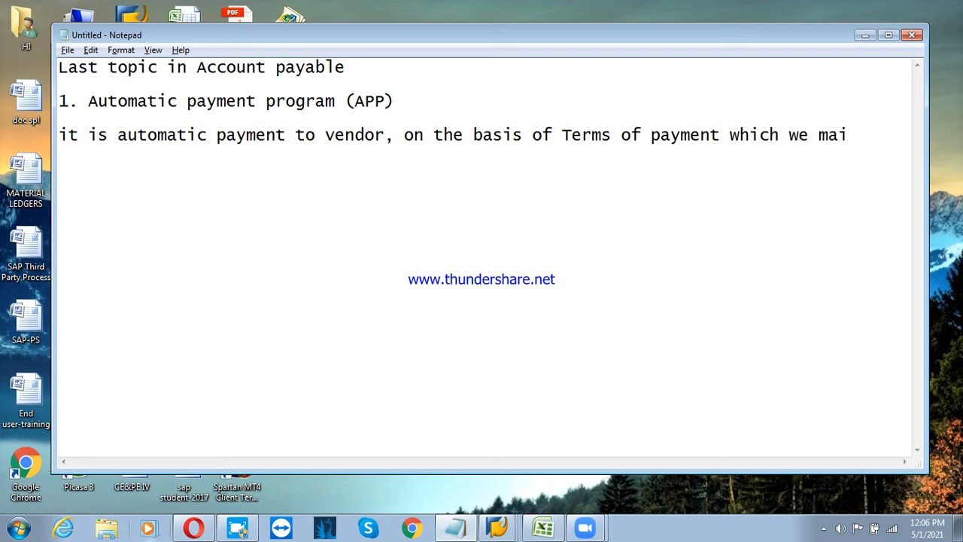
type("ntai")
key("BackSpace")
type("ained")
key("Return")
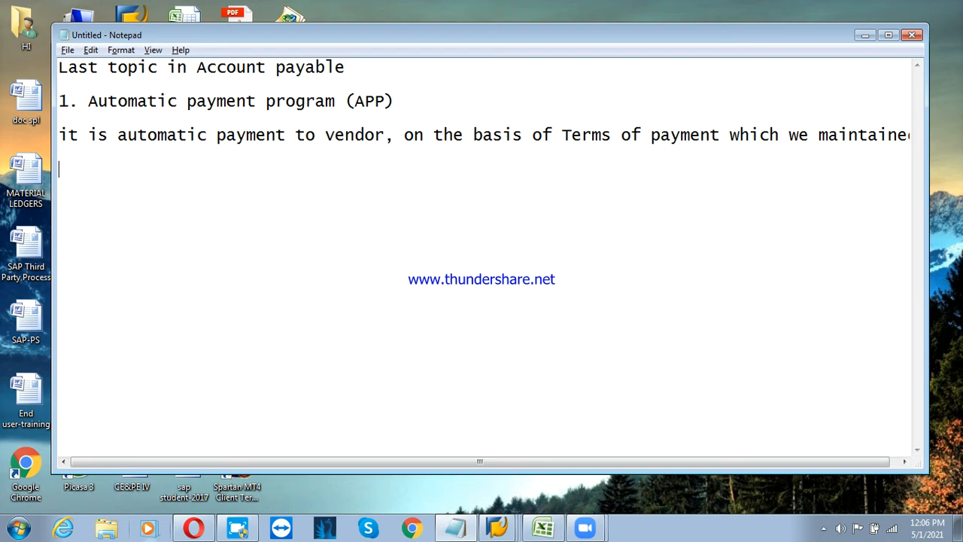
Continue the explanation in the new paragraph with "through bank(bank details"
type("throguh")
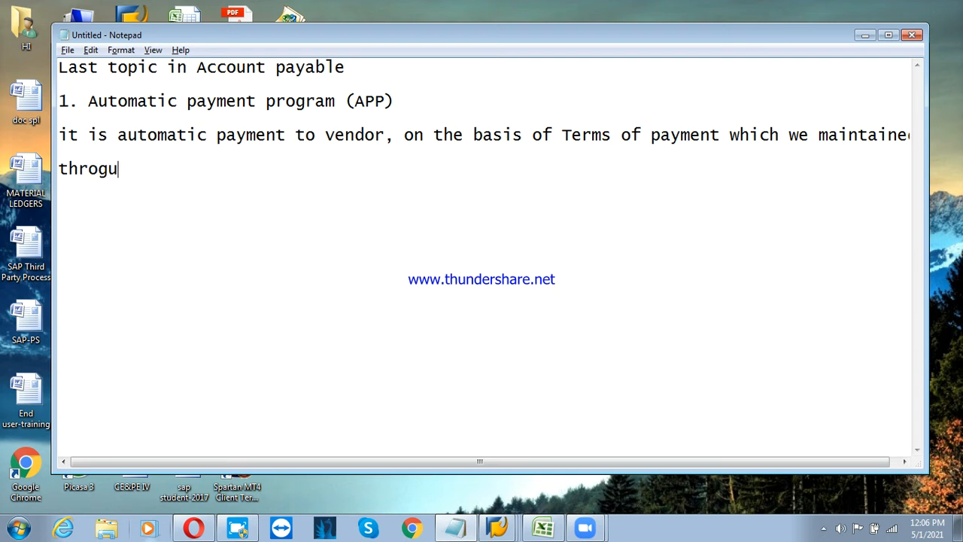
key("BackSpace")
key("BackSpace")
key("BackSpace")
type("ugh bank(bank ")
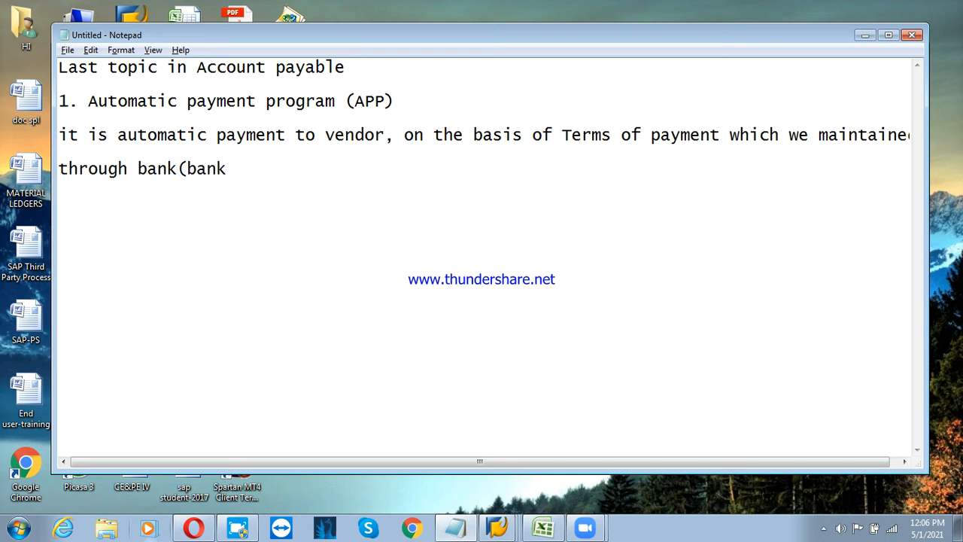
type("detail")
key("BackSpace")
key("BackSpace")
key("BackSpace")
type("t")
key("BackSpace")
type("ails ")
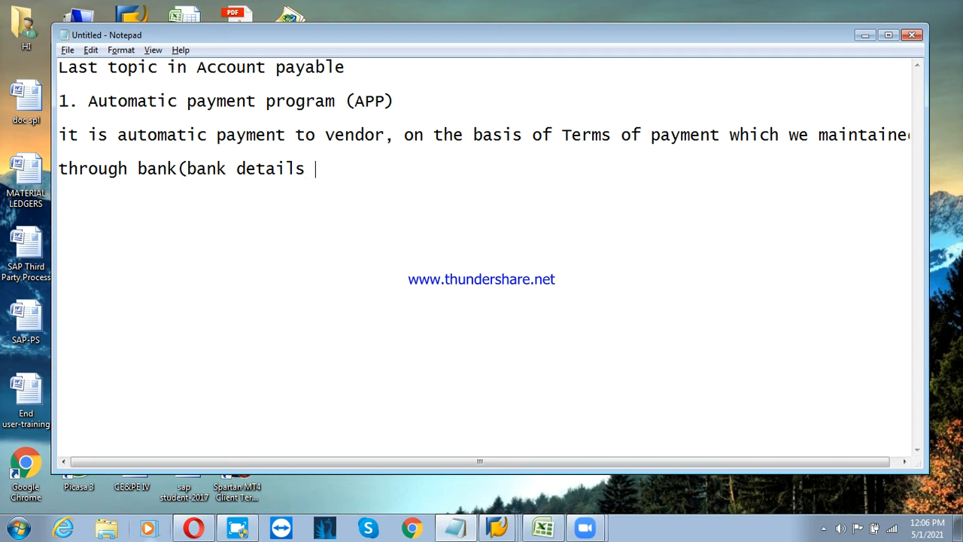
Finish the bank line with "we maintained)"
type("we maintin")
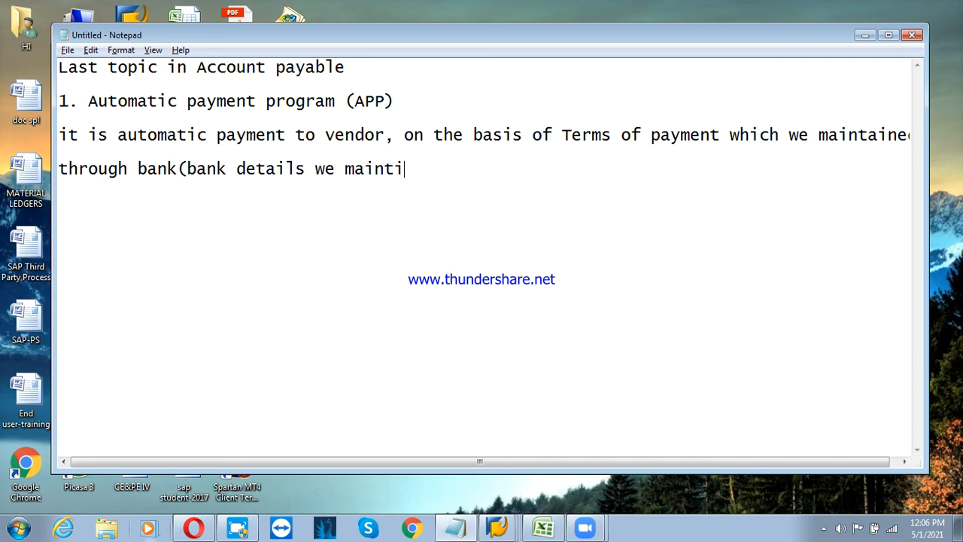
key("BackSpace")
key("BackSpace")
type("an")
key("BackSpace")
type("intaine")
key("BackSpace")
key("BackSpace")
type("ed)")
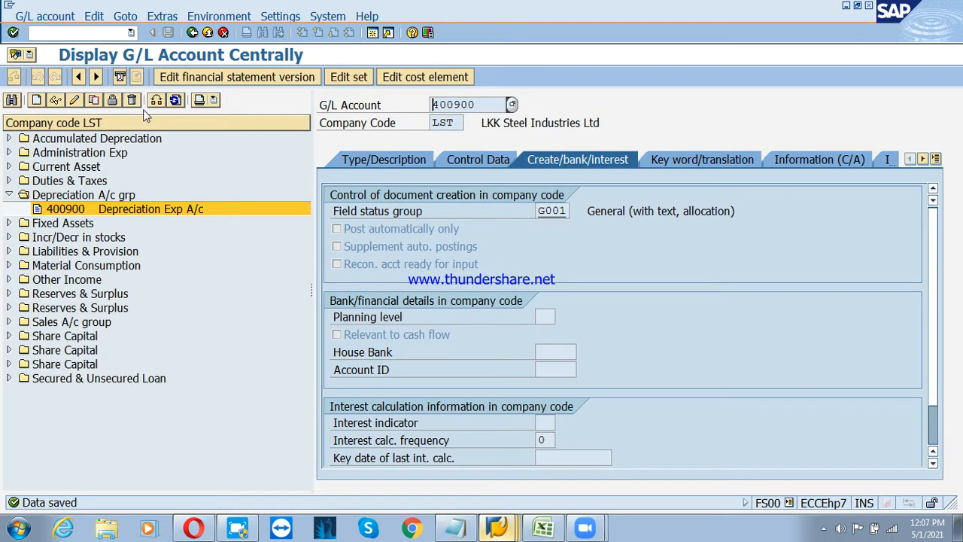
Switch to SAP and change the company code of the G/L account list to PSD
left_click(157, 101)
type("psd")
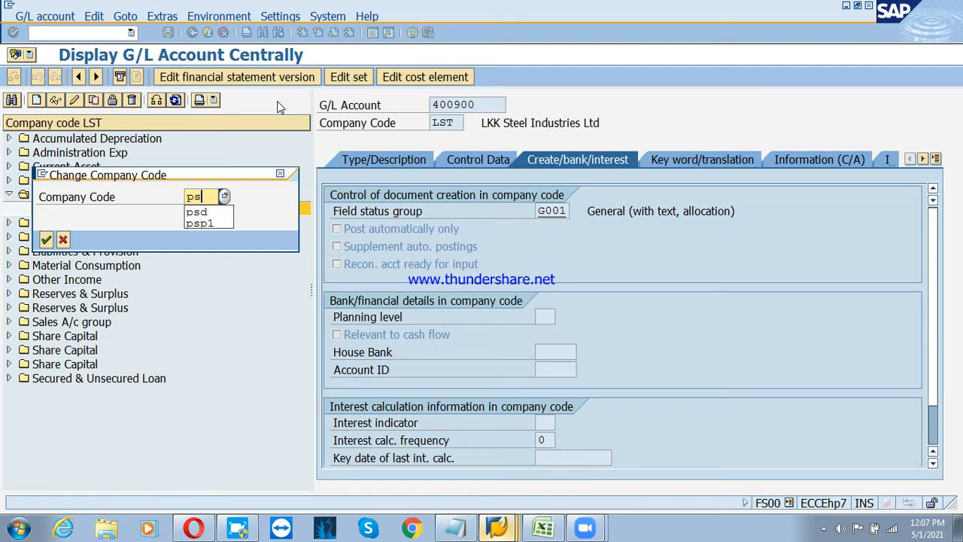
key("Return")
Expand the Current Asset group and go through the HDFC, ICICI and SBI bank accounts in it
key("Left")
key("Down")
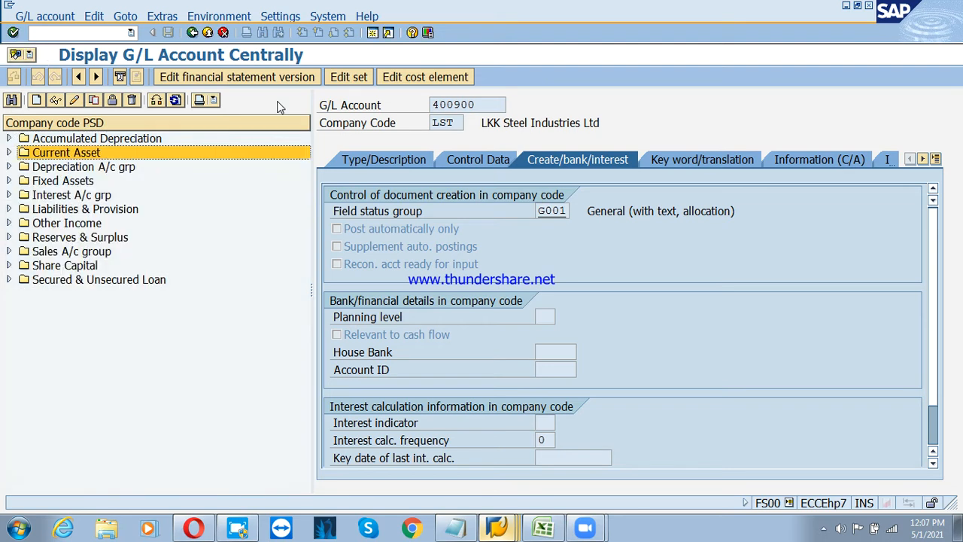
key("Right")
key("Down")
key("Down")
key("Down")
key("Up")
key("Down")
key("Down")
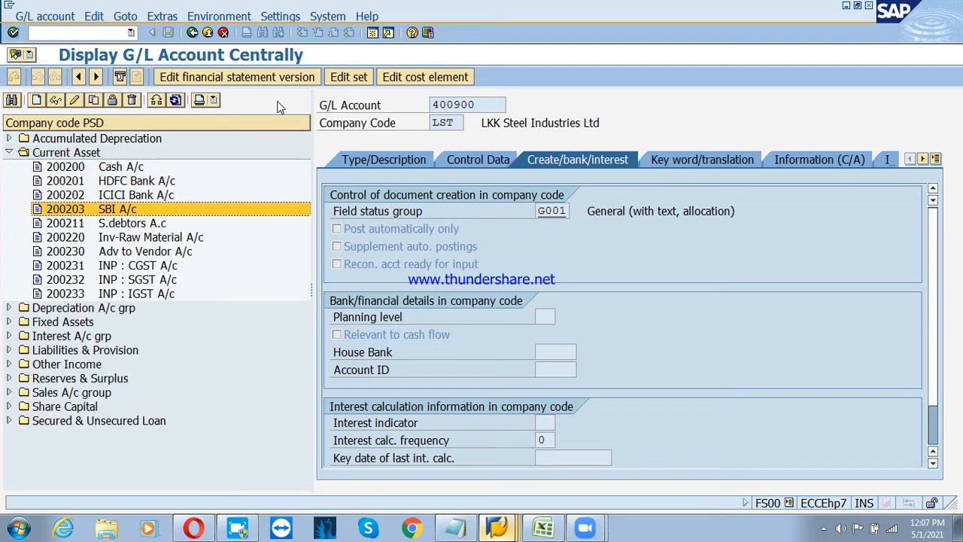
key("Up")
key("Up")
key("Down")
key("Down")
key("Up")
key("Up")
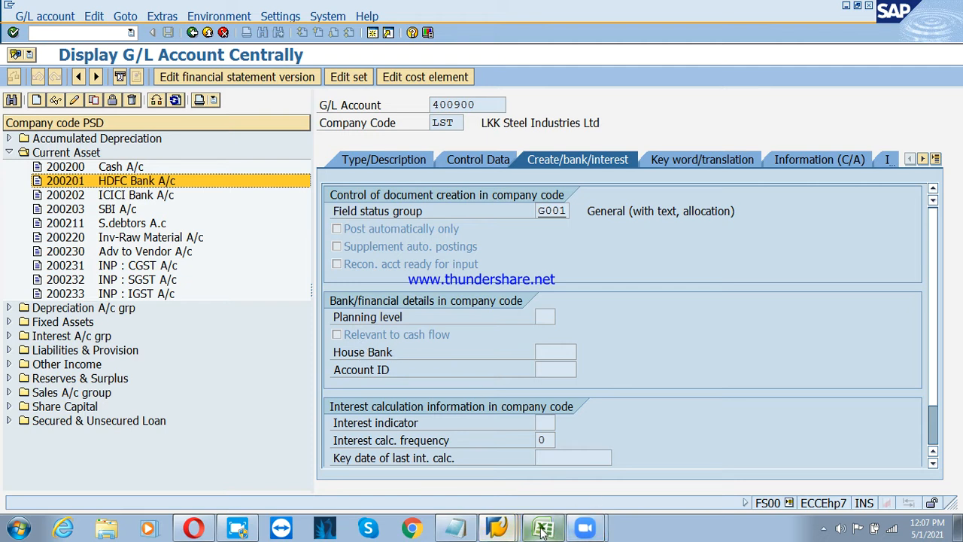
Return to the Notepad note and add the line "payment methods is there in india" below the bank line
left_click(455, 527)
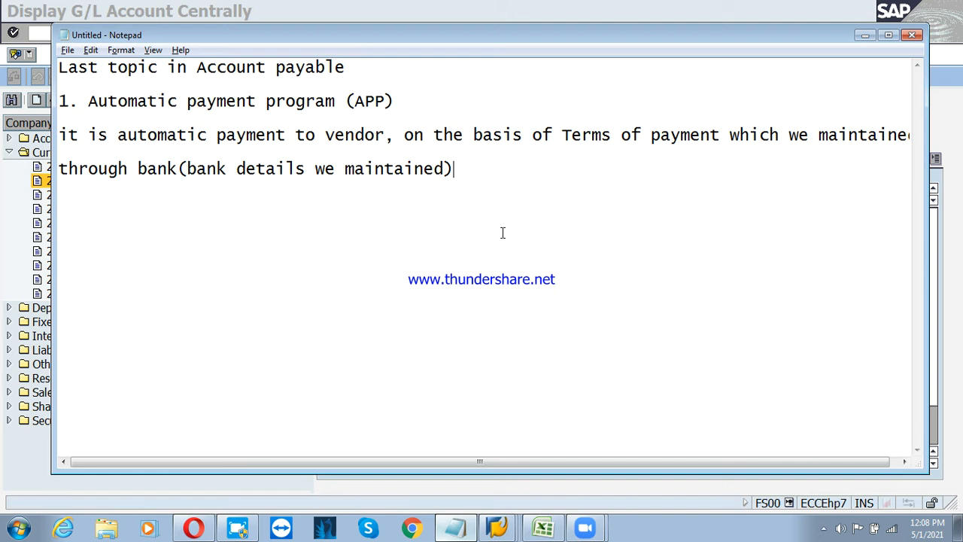
key("Return")
key("Return")
type("1.")
key("BackSpace")
key("BackSpace")
key("BackSpace")
type("payment methods")
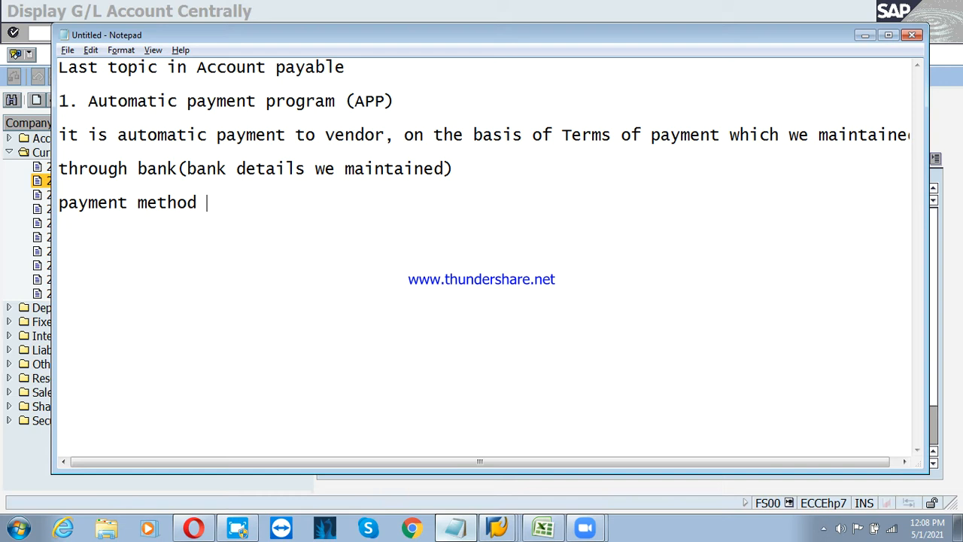
key("BackSpace")
type("s is there ")
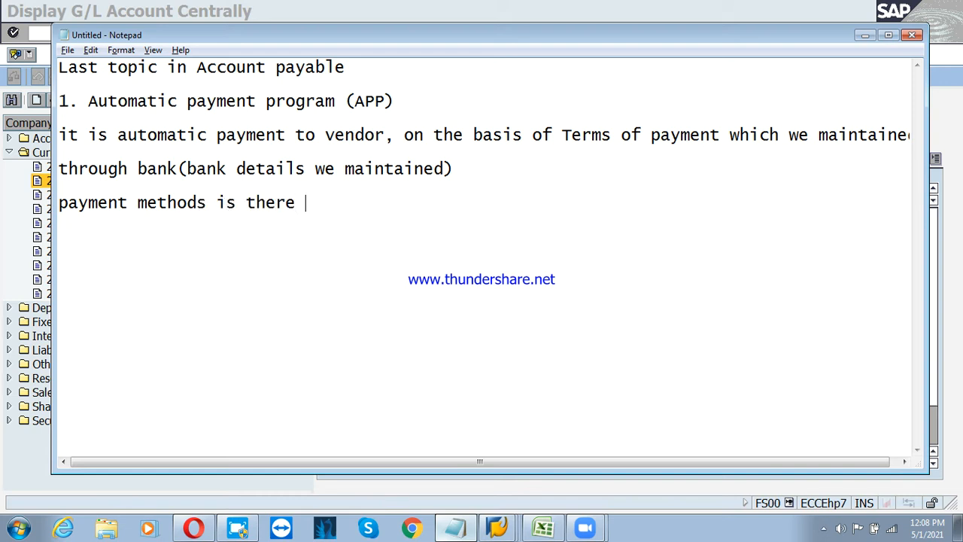
type("in india")
Start a numbered list of payment methods with "1. Cash payment" after an empty line
key("Return")
key("Return")
type("1. Casw")
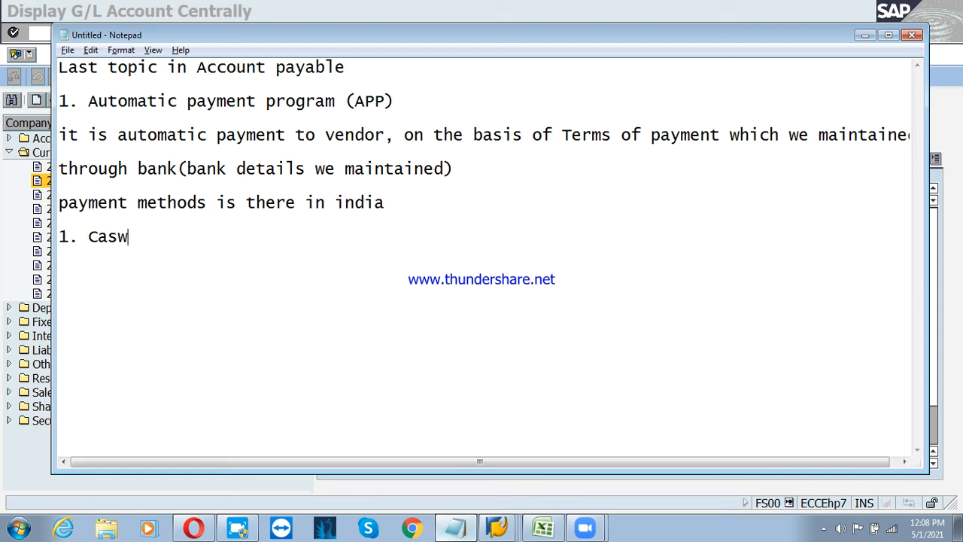
type("h")
key("BackSpace")
key("BackSpace")
key("BackSpace")
type("h payment")
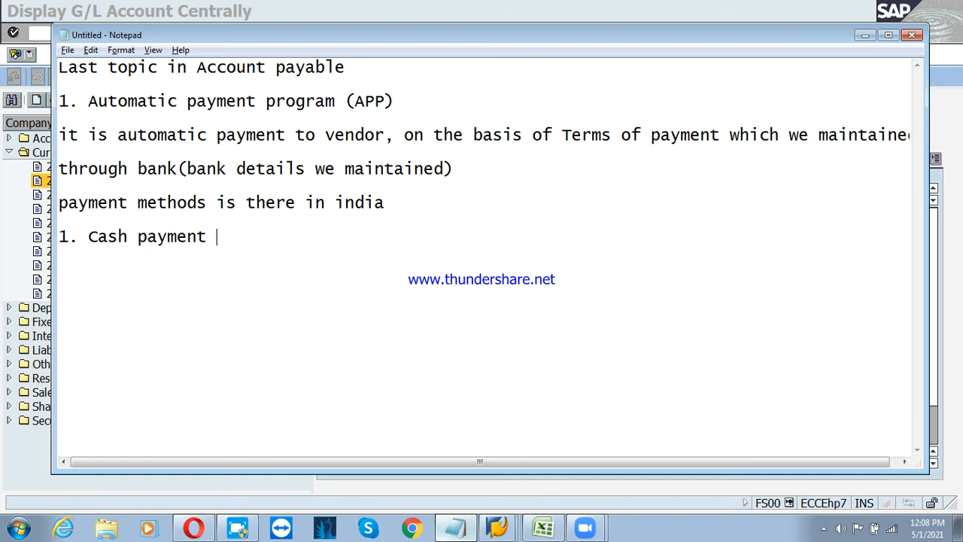
Add "2. Online transfer" and "3. Cheque payment" to the payment methods list
key("Return")
type("2. Online transfer")
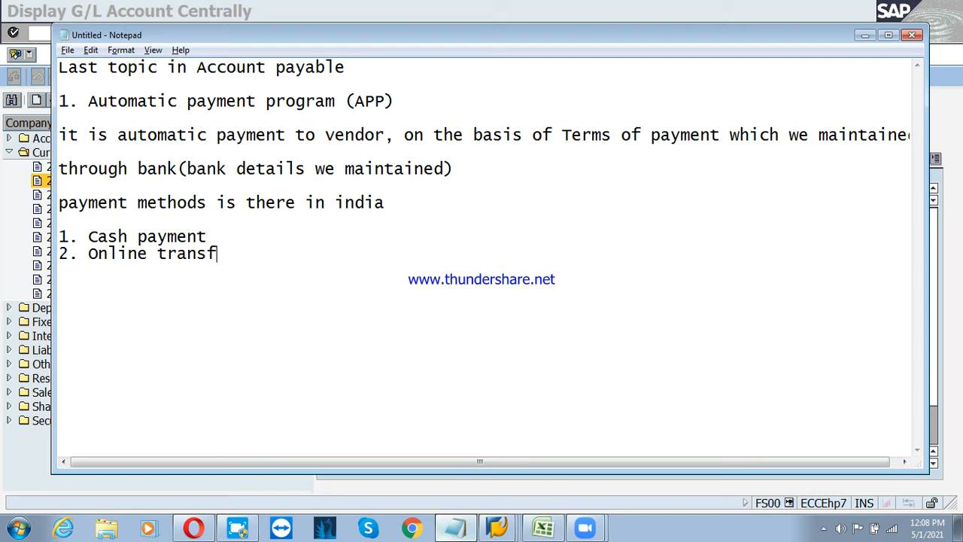
key("Return")
type("3. Cheq")
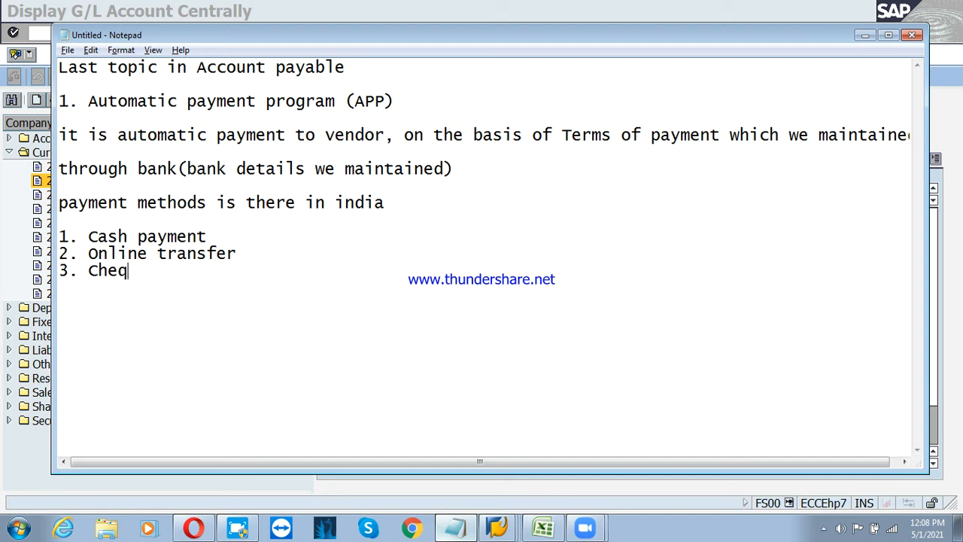
type("ue payment")
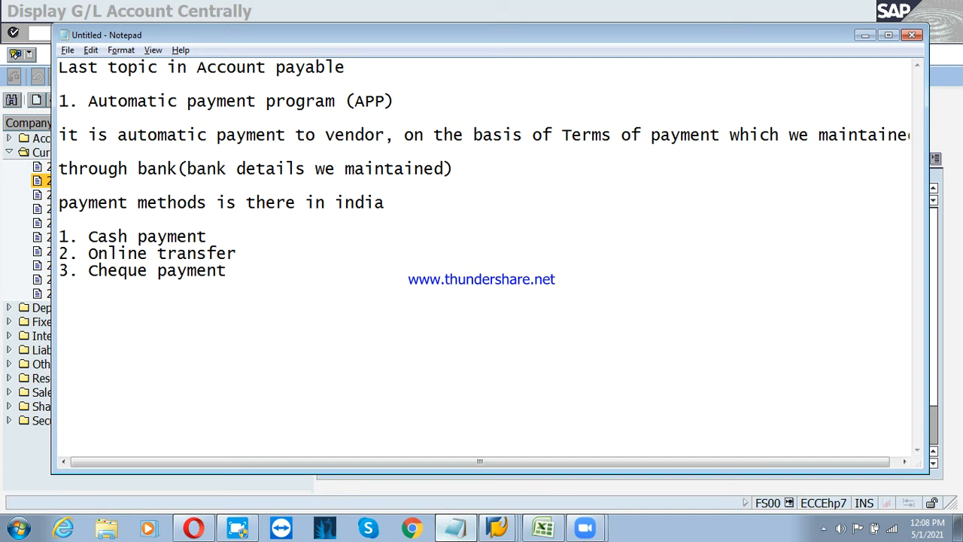
left_click_drag(210, 239, 65, 239)
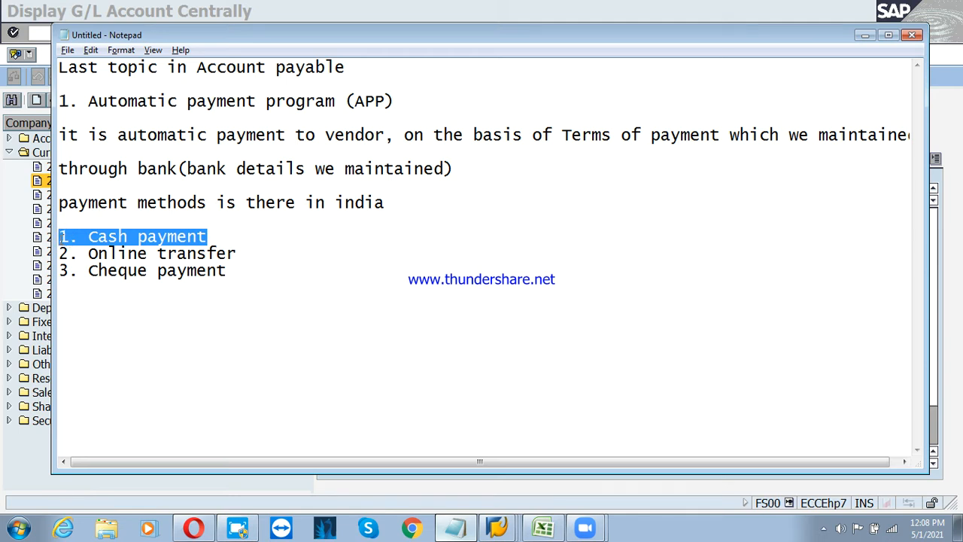
left_click_drag(65, 239, 263, 348)
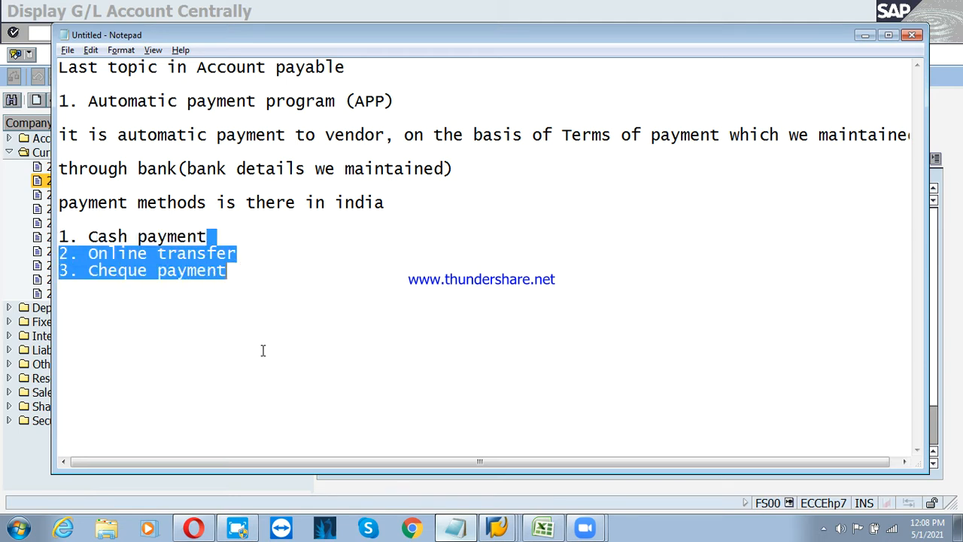
left_click(288, 301)
Copy the "1. Cash payment" line and paste it under a new "Cash journal" heading below the payment methods list
left_click_drag(216, 233, 63, 238)
key("ctrl+c")
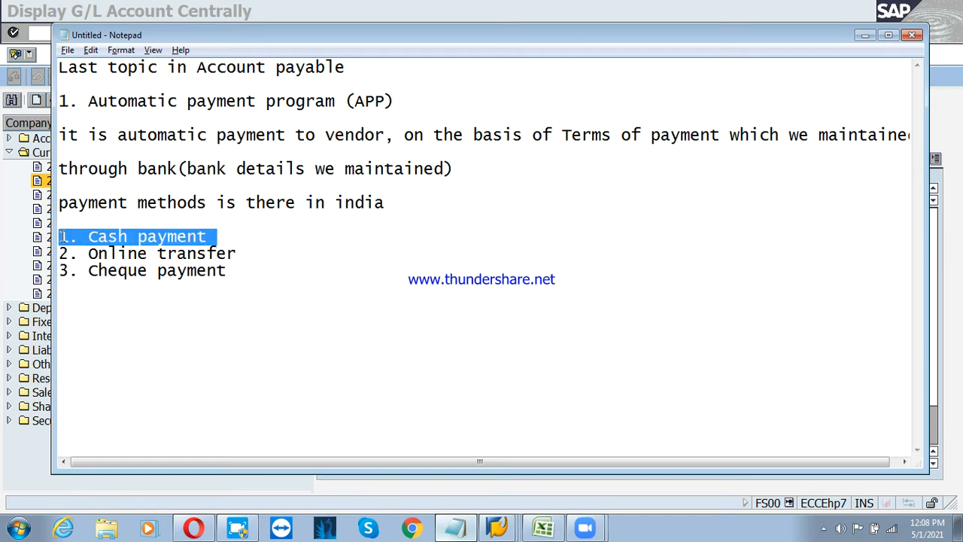
left_click(150, 327)
left_click(279, 279)
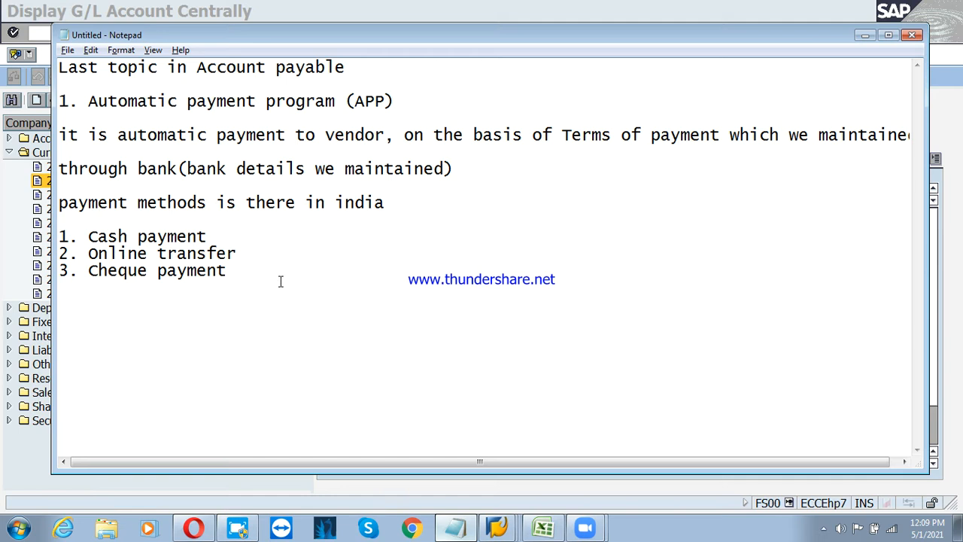
key("Return")
key("Return")
key("Return")
key("Return")
type("Cash journal")
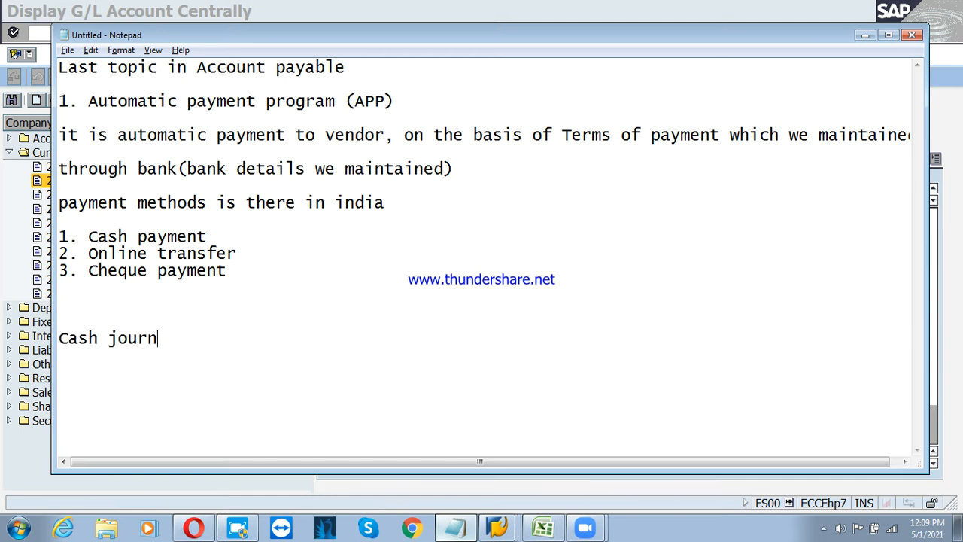
key("Return")
key("Return")
key("ctrl+v")
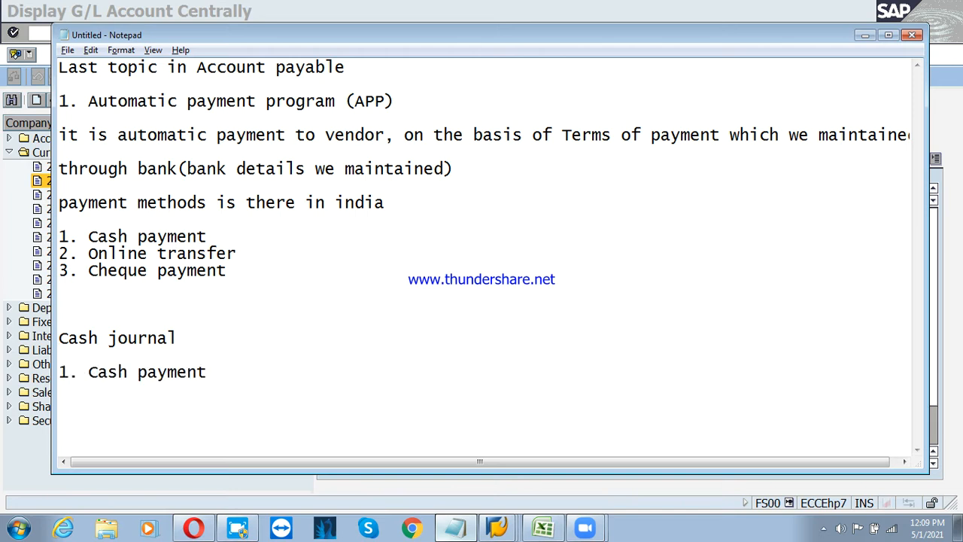
Extend the line under the Cash journal heading with ", cash receipt, cash sales"
key("BackSpace")
type(", cahs")
key("BackSpace")
key("BackSpace")
key("BackSpace")
type("sh receipt")
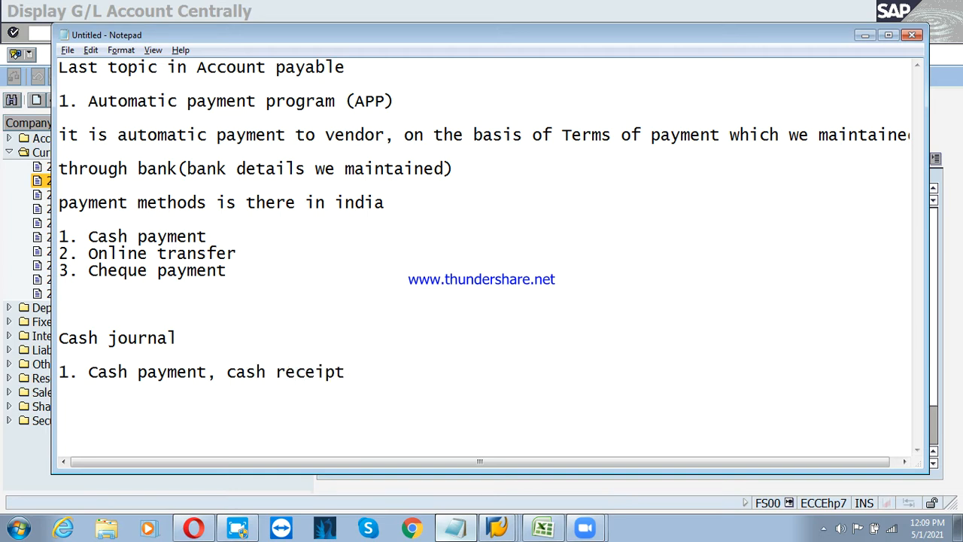
type(", cash sales")
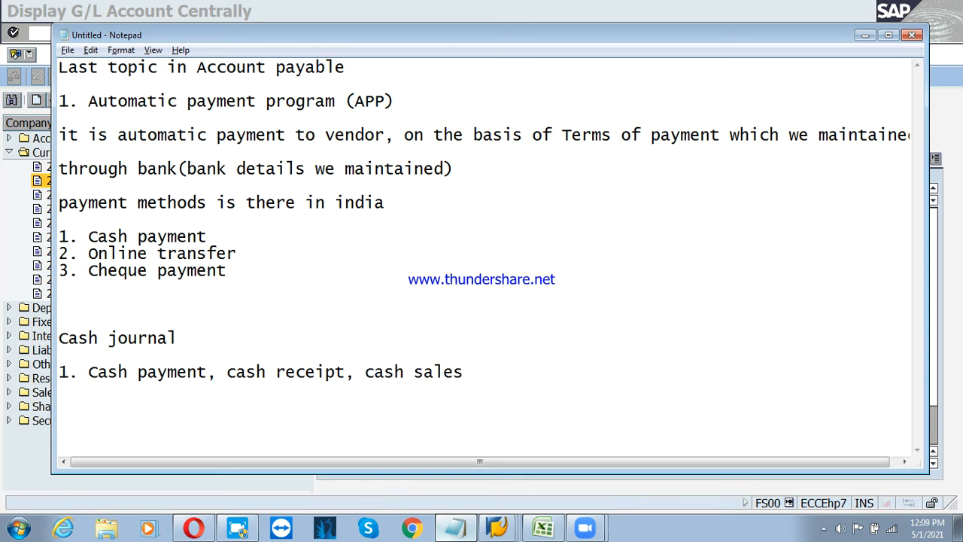
Add the method code "- T" to the Online transfer line and "- C" to the Cheque payment line
left_click(205, 336)
left_click(214, 237)
left_click_drag(88, 254, 253, 277)
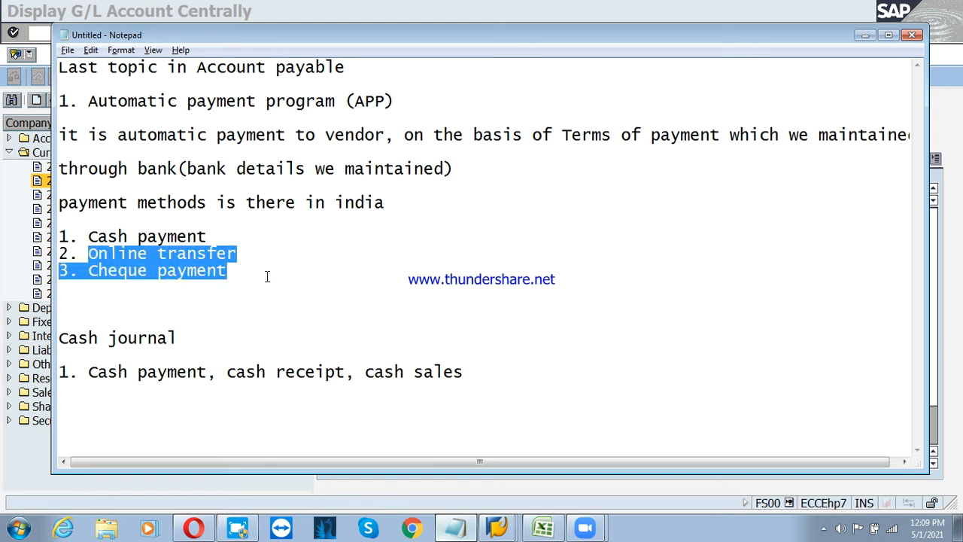
left_click(268, 273)
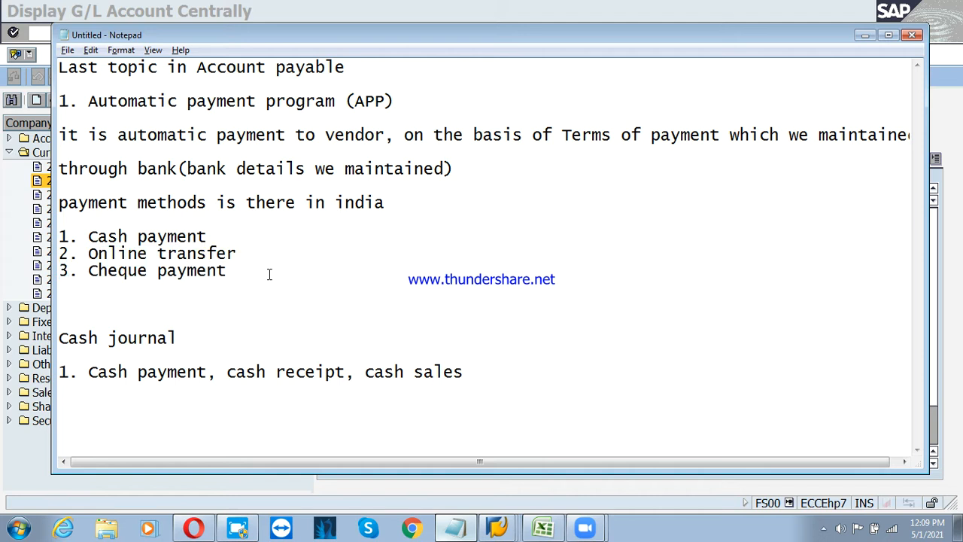
left_click(252, 255)
type("- T")
left_click(397, 273)
type("-  C")
Switch to SAP, leave the G/L account display and start transaction FBZP
left_click(621, 21)
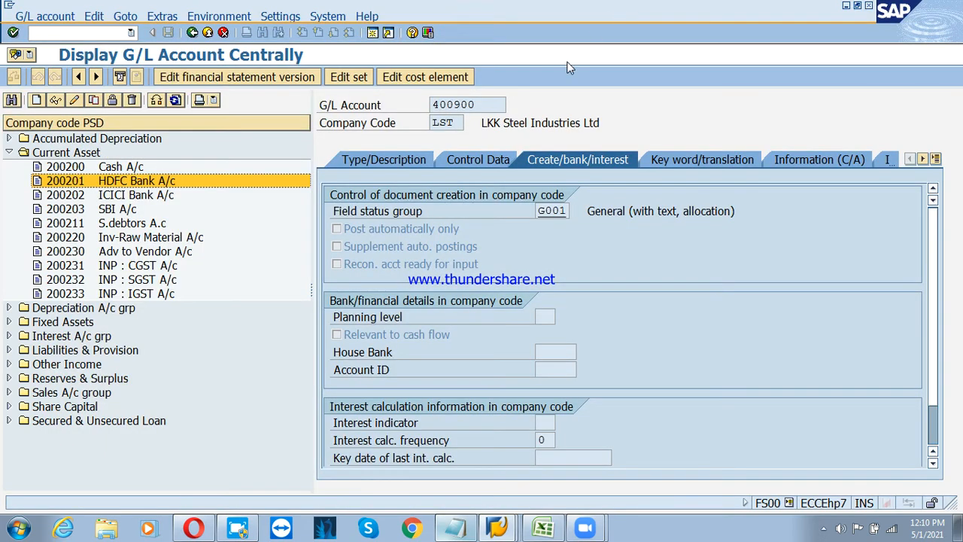
left_click(208, 32)
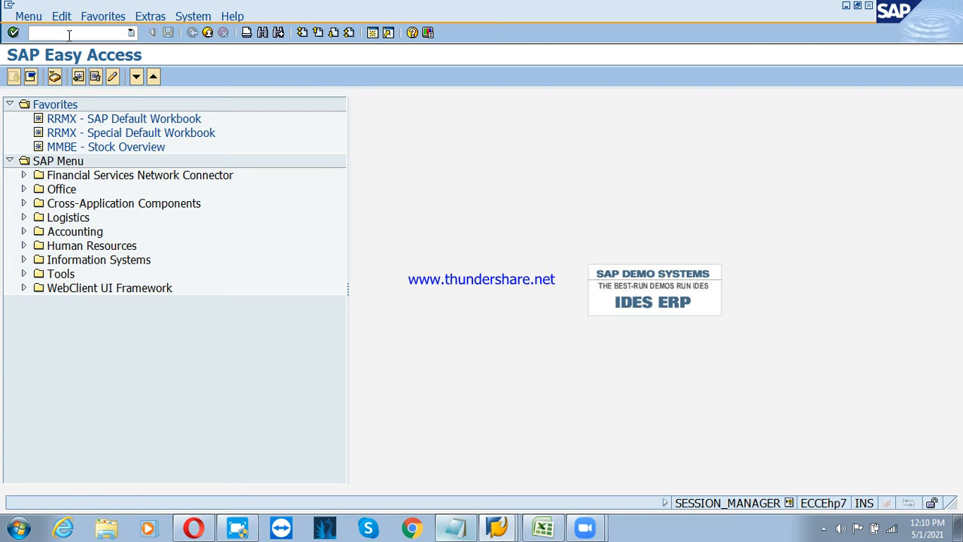
type("FB")
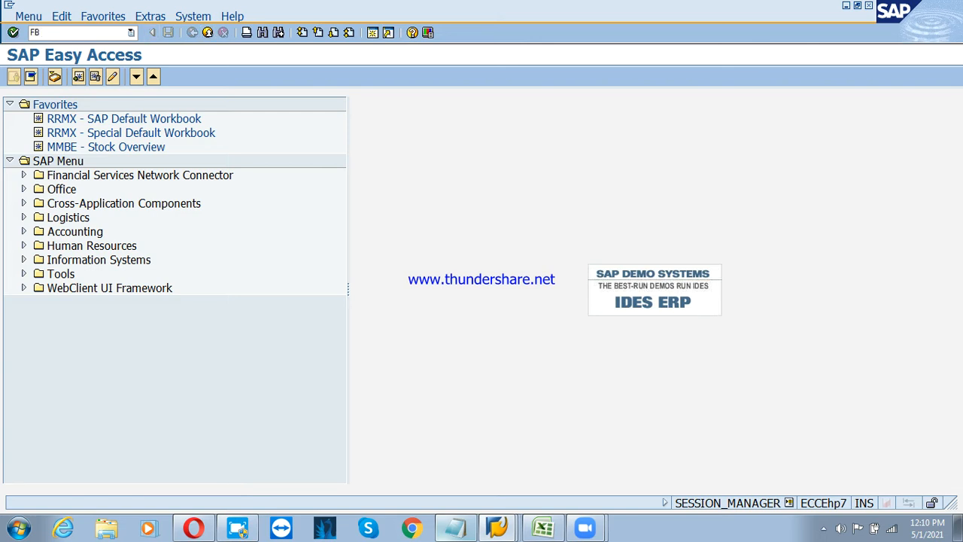
type("ZP")
key("Return")
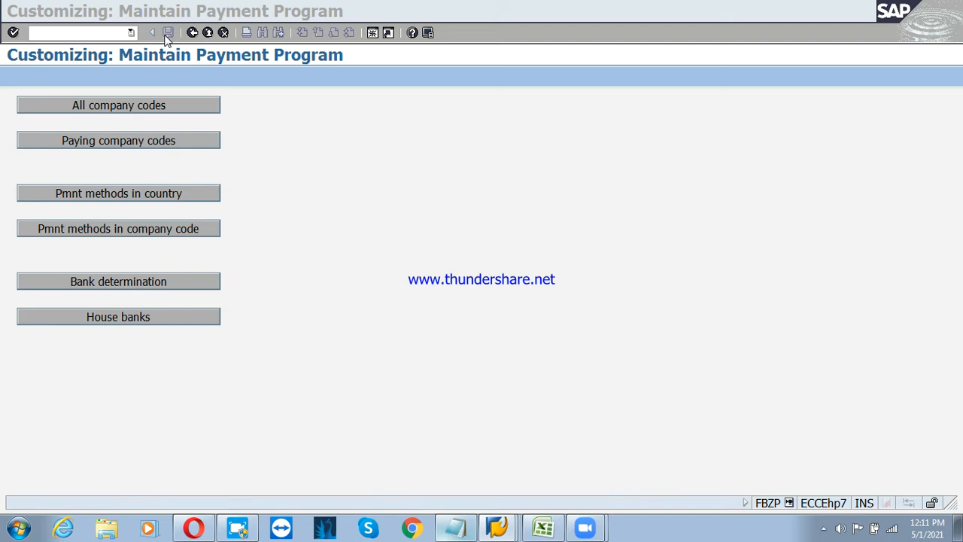
Look into the payment methods in country settings and return to the payment program overview
key("super")
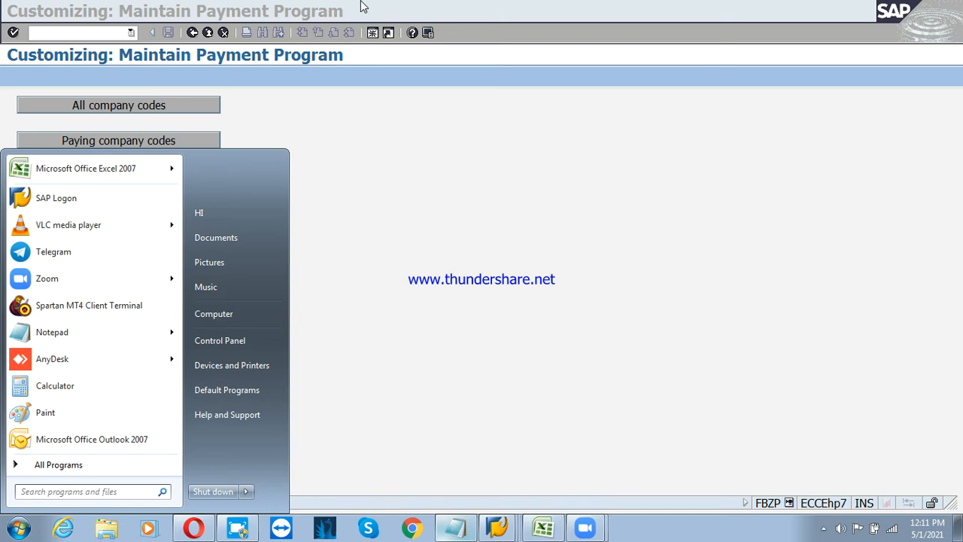
left_click(166, 18)
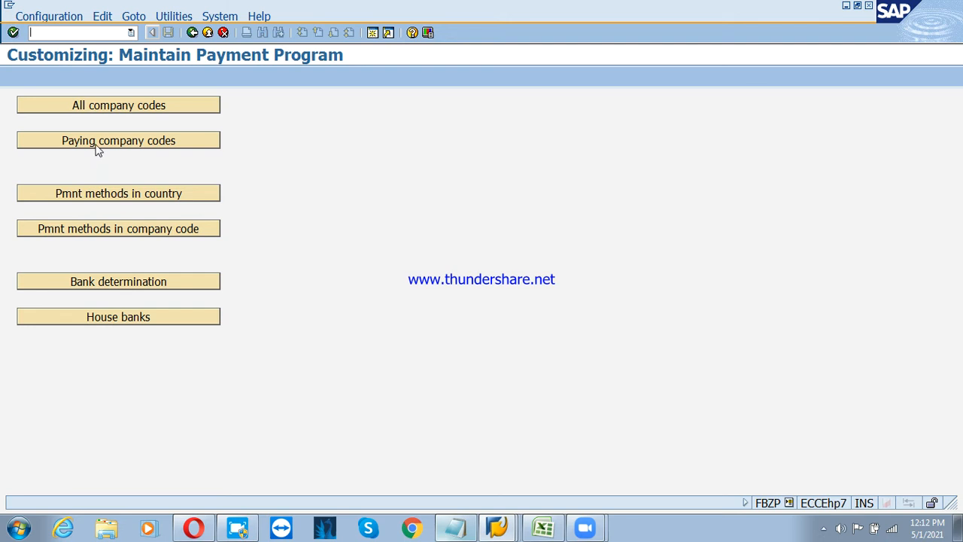
left_click(112, 193)
key("F3")
Bring up the Notepad note and move its window aside to uncover the payment program overview
left_click(465, 530)
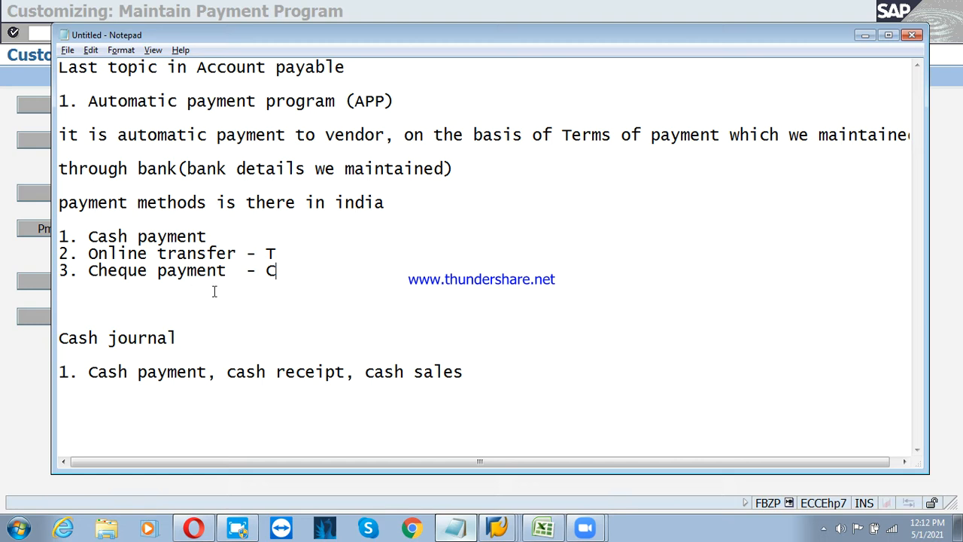
left_click(24, 391)
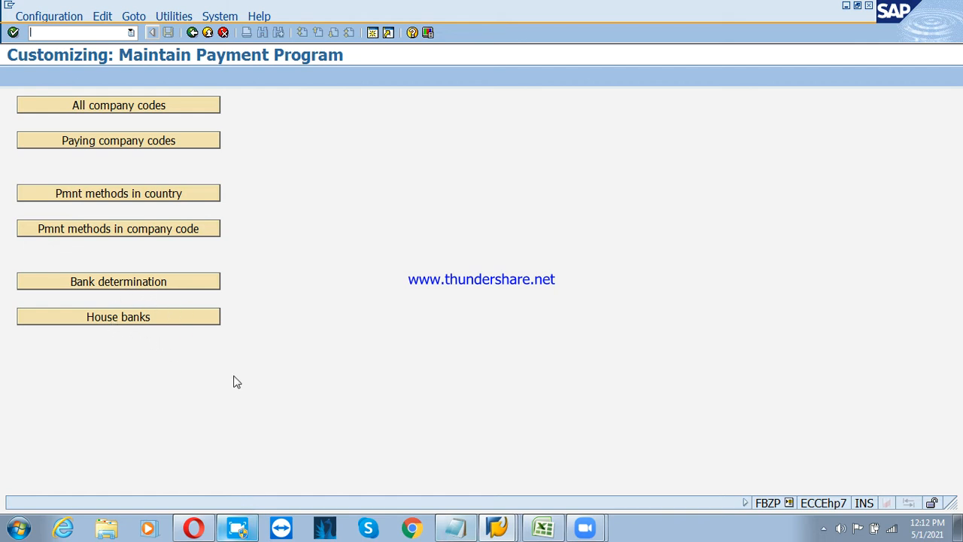
left_click(453, 529)
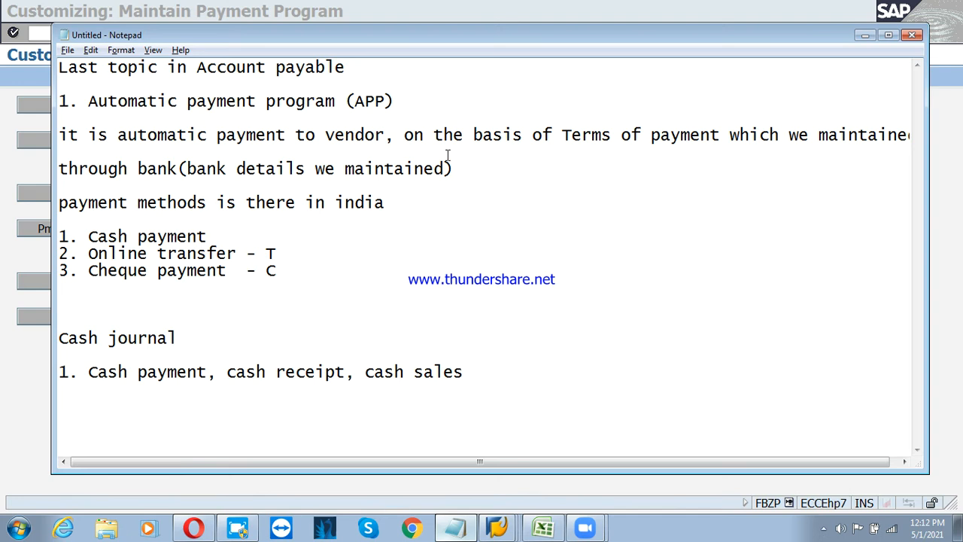
left_click_drag(391, 40, 585, 27)
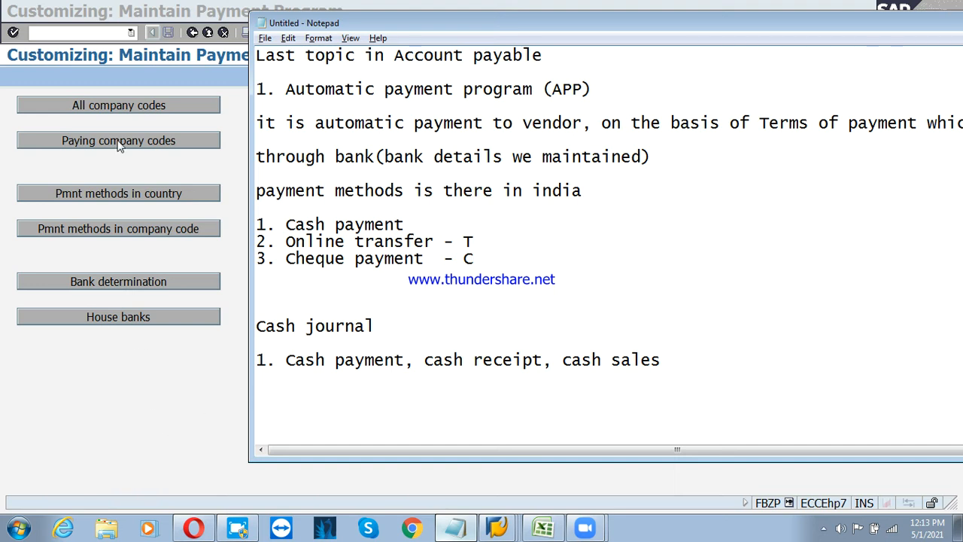
Exit the payment program customizing to SAP Easy Access and review the Notepad note once more
left_click(152, 388)
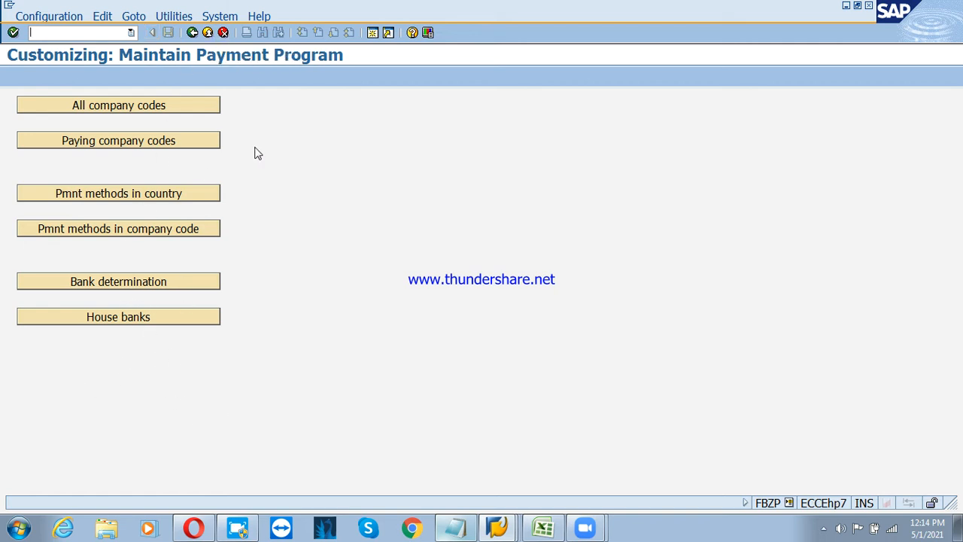
left_click(209, 32)
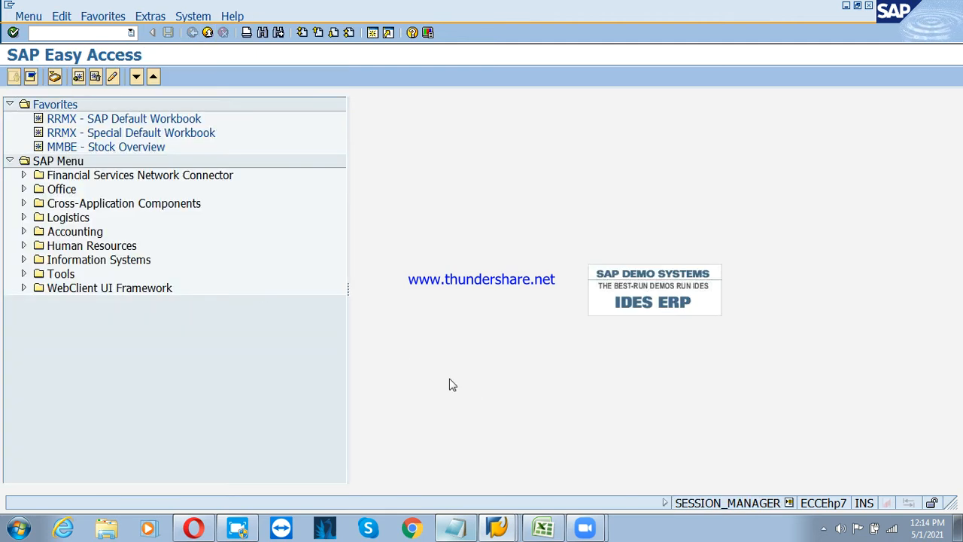
left_click(453, 529)
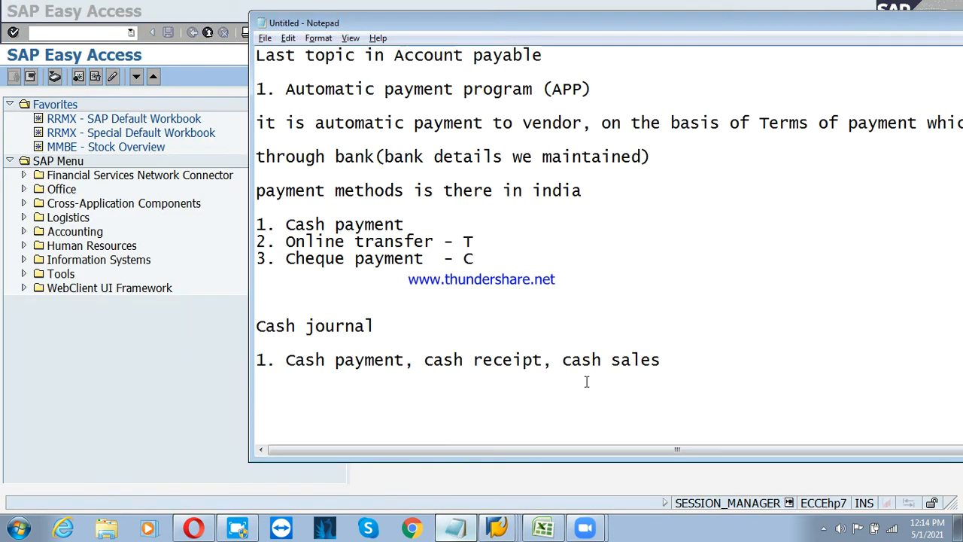
left_click(679, 364)
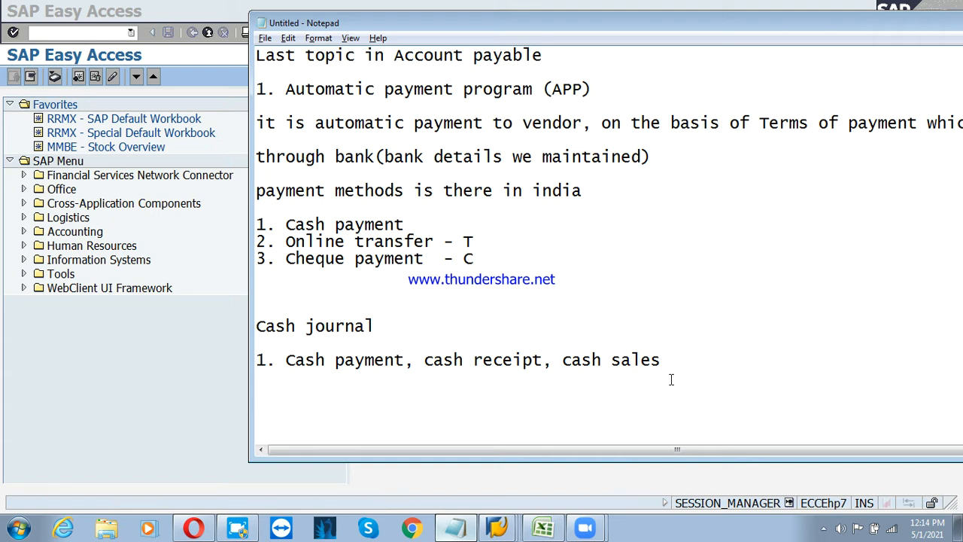
left_click(144, 379)
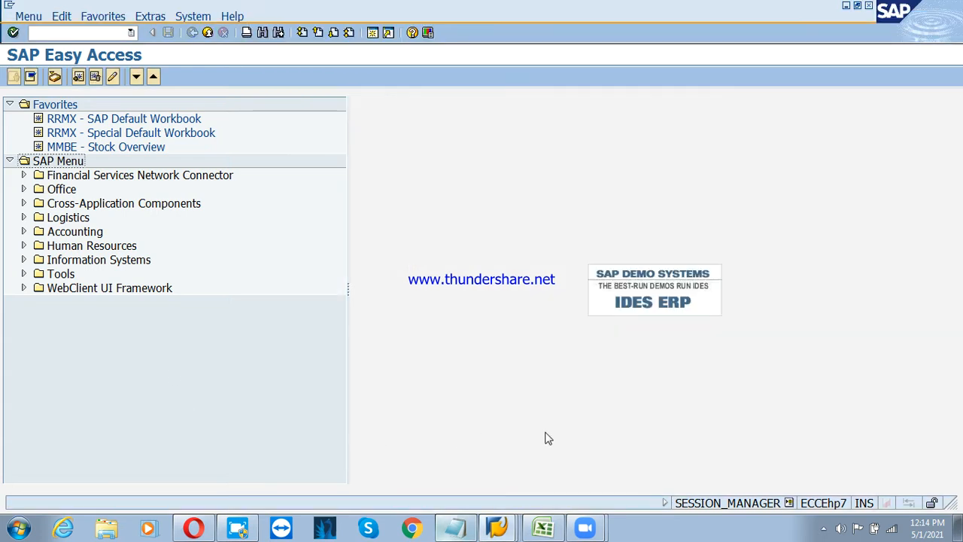
Switch to the Display IMG session and collapse Integration with General Ledger Accounting and Asset Accounting
left_click(499, 526)
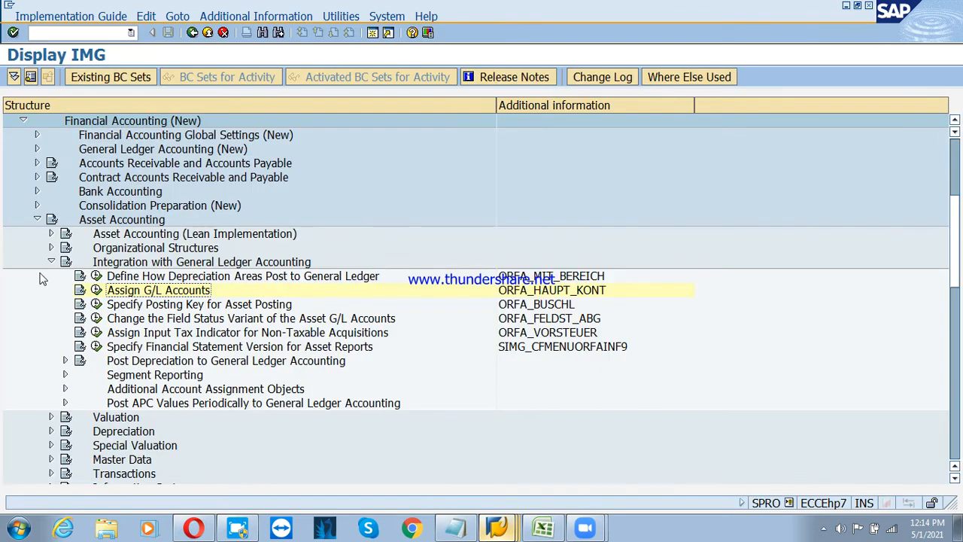
left_click(51, 261)
left_click(37, 219)
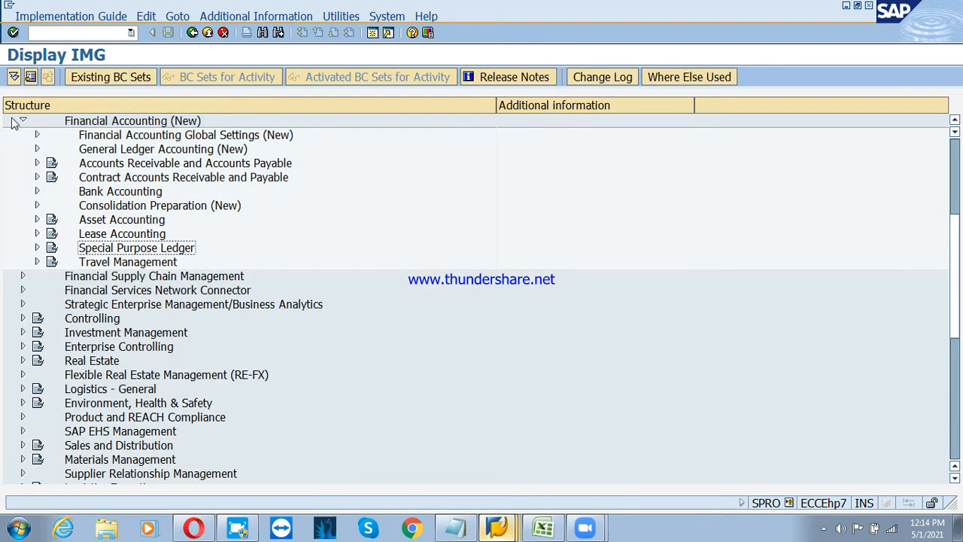
Check the Cheque payment line in the Notepad note and return to the Display IMG session
left_click(472, 529)
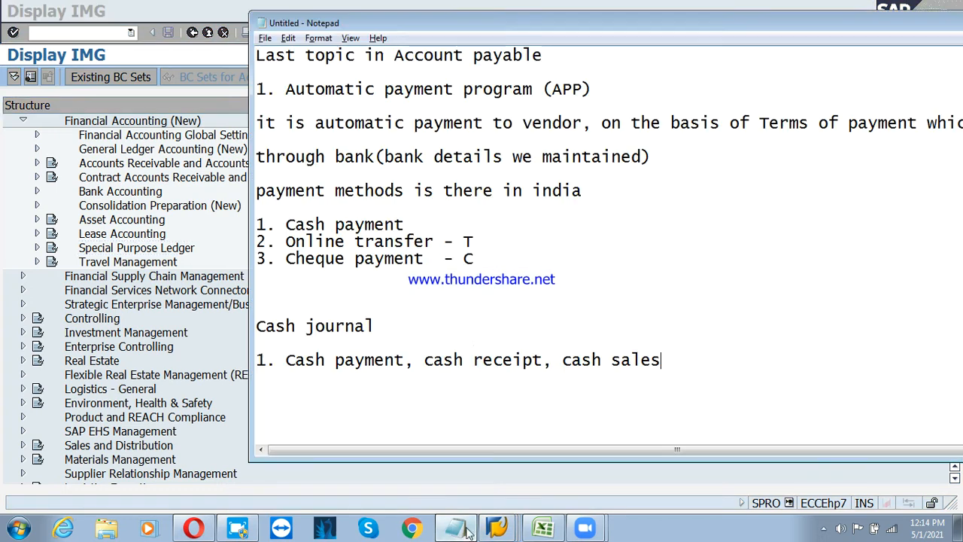
left_click_drag(258, 261, 498, 268)
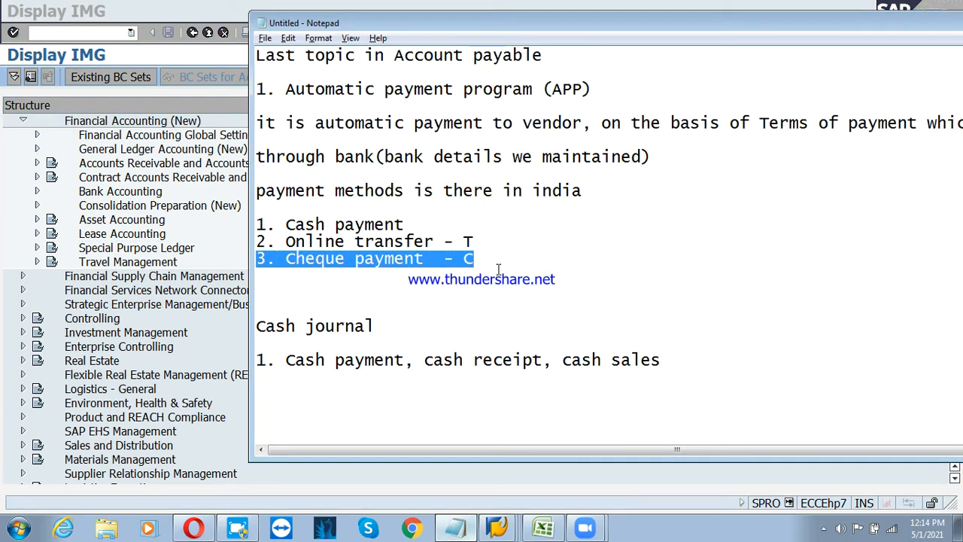
left_click(498, 249)
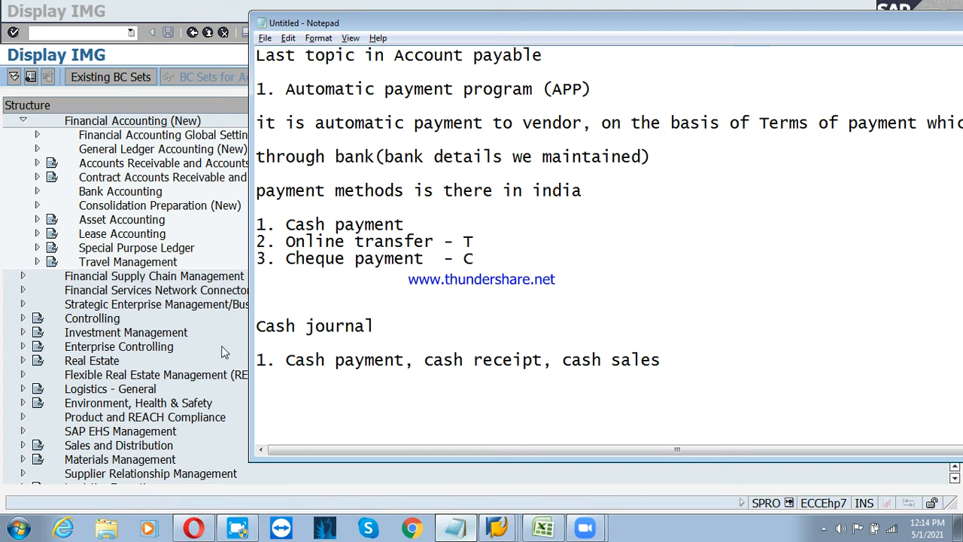
left_click(132, 253)
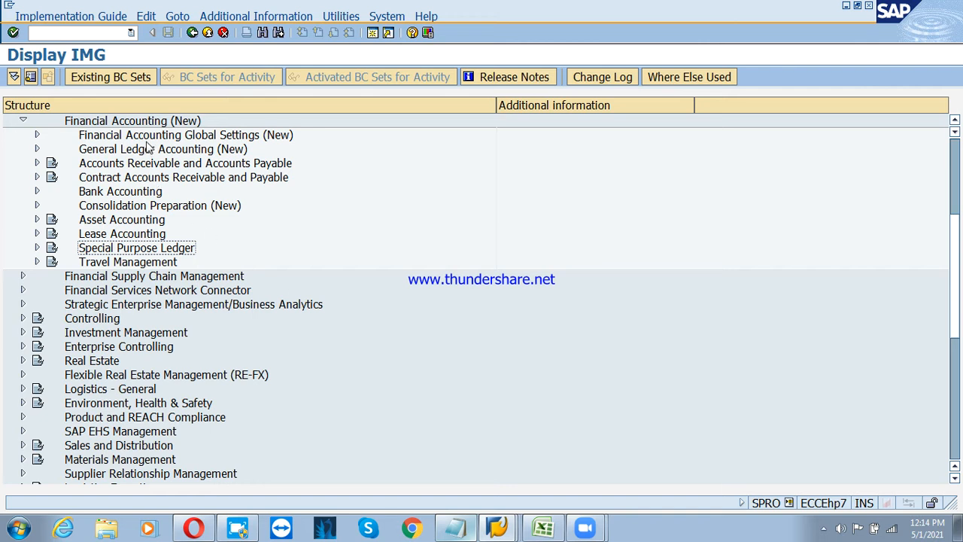
Expand Bank Accounting and Bank Accounts under Financial Accounting (New) and select Define House Banks
scroll(172, 161, "up", 2)
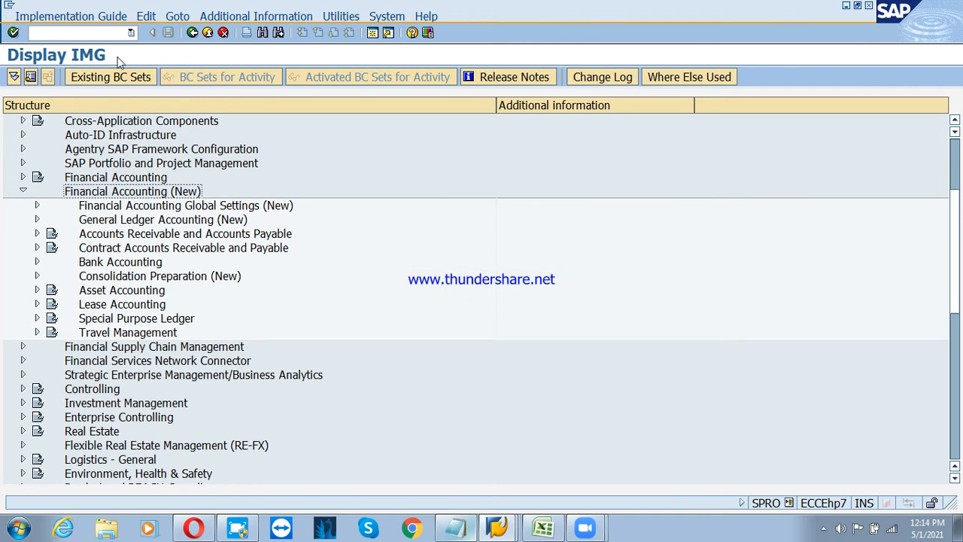
left_click(105, 264)
left_click(37, 263)
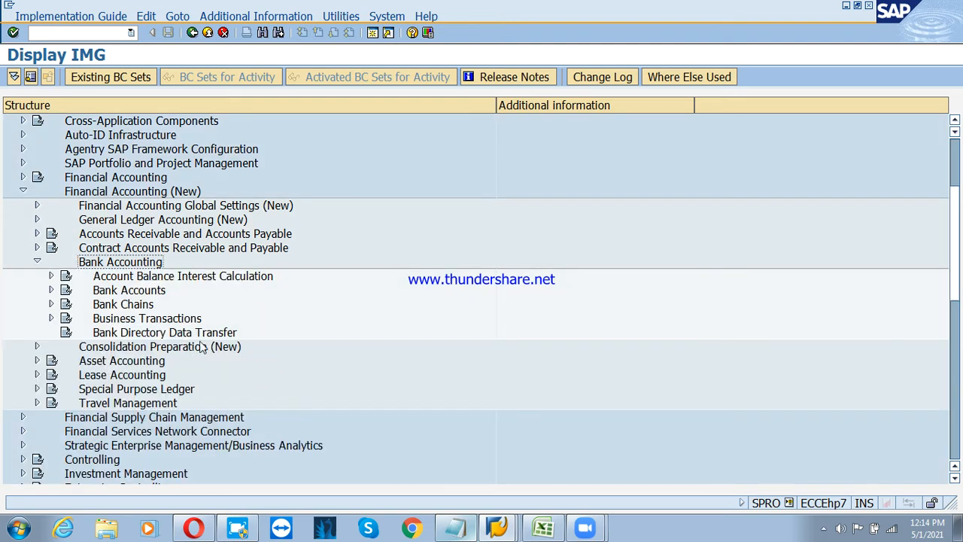
left_click(133, 292)
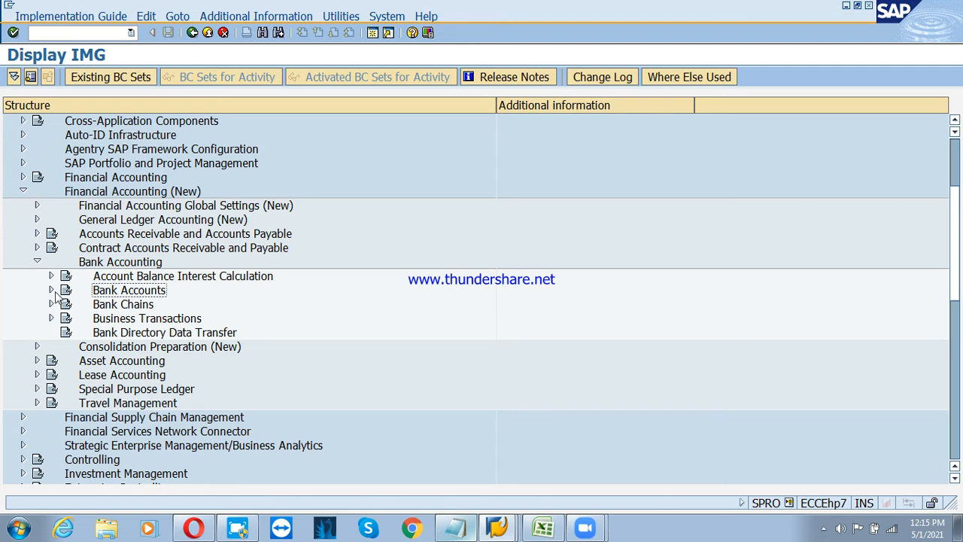
left_click(51, 290)
left_click(141, 307)
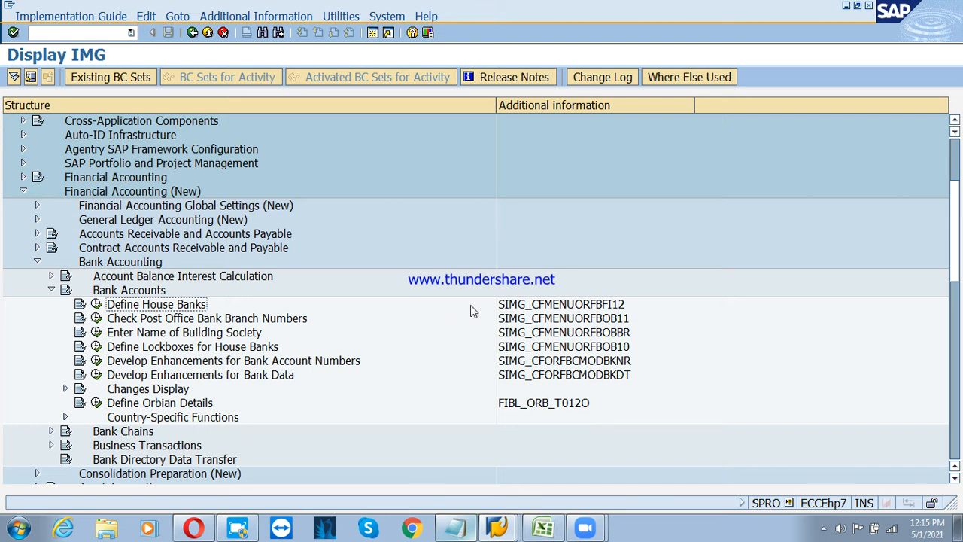
Open the house bank definition for company code PSD and start a new house bank entry
left_click(97, 304)
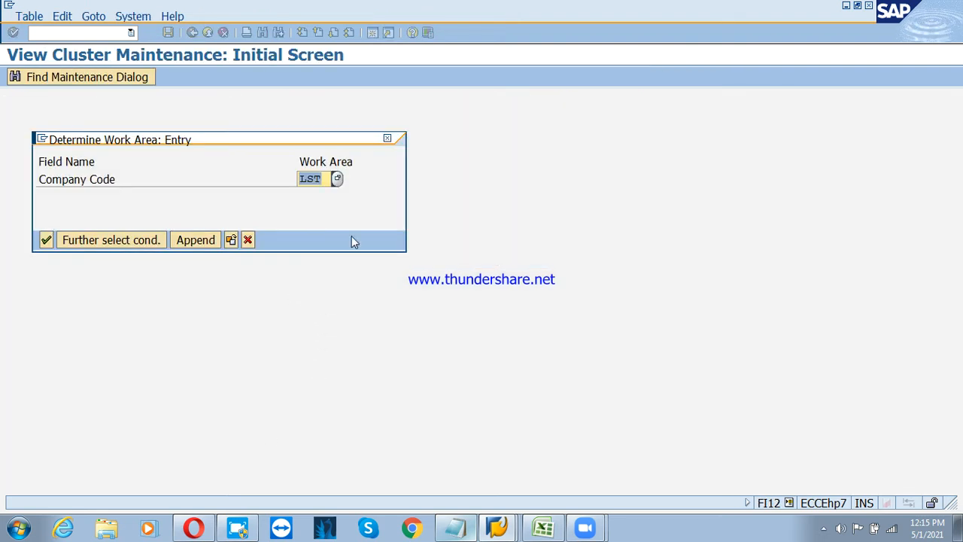
type("PSD")
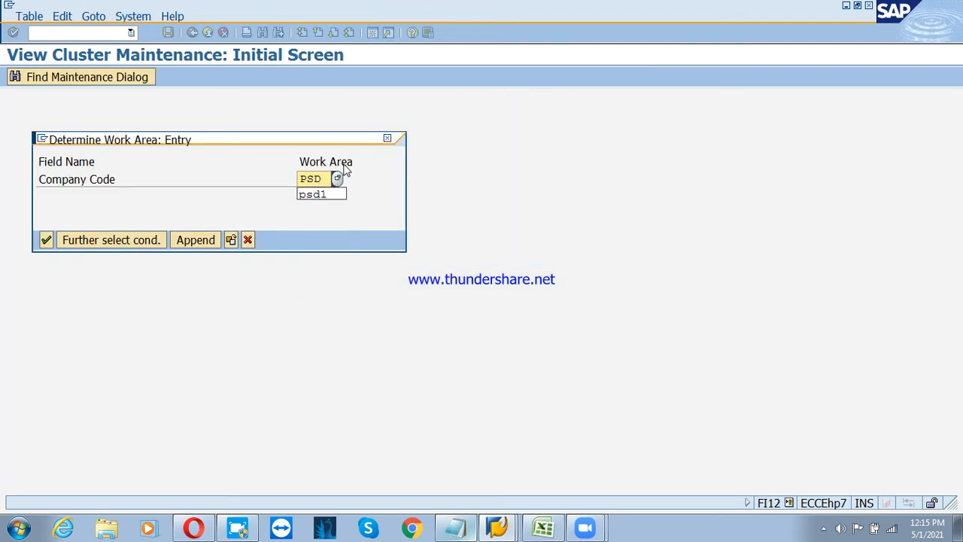
key("Return")
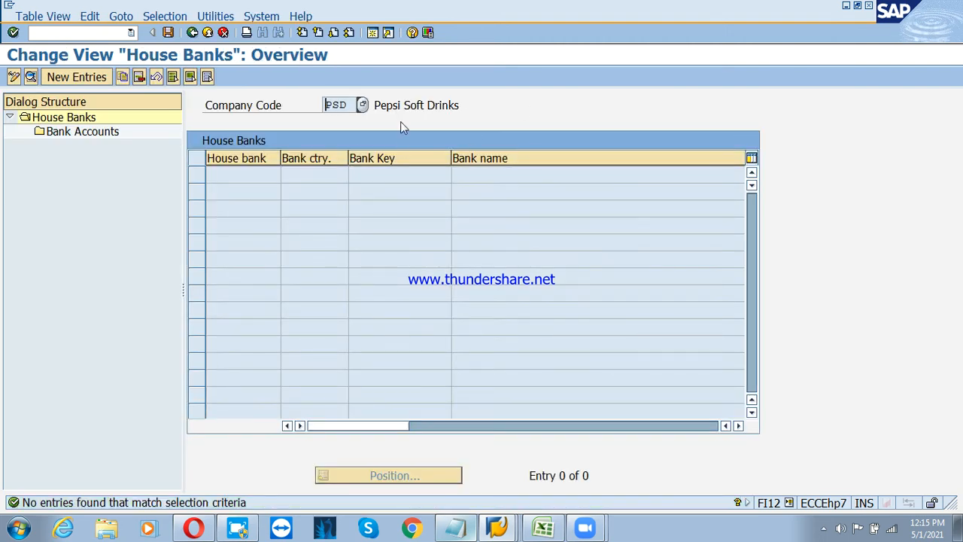
left_click(56, 76)
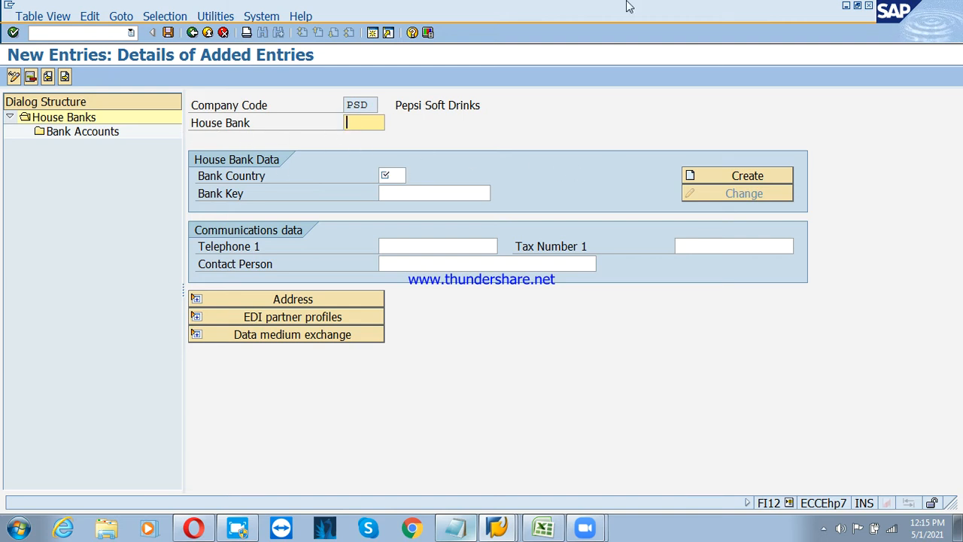
Enter HDFC as the house bank, with bank country IN and bank key HD00001
type("HDFC")
key("Tab")
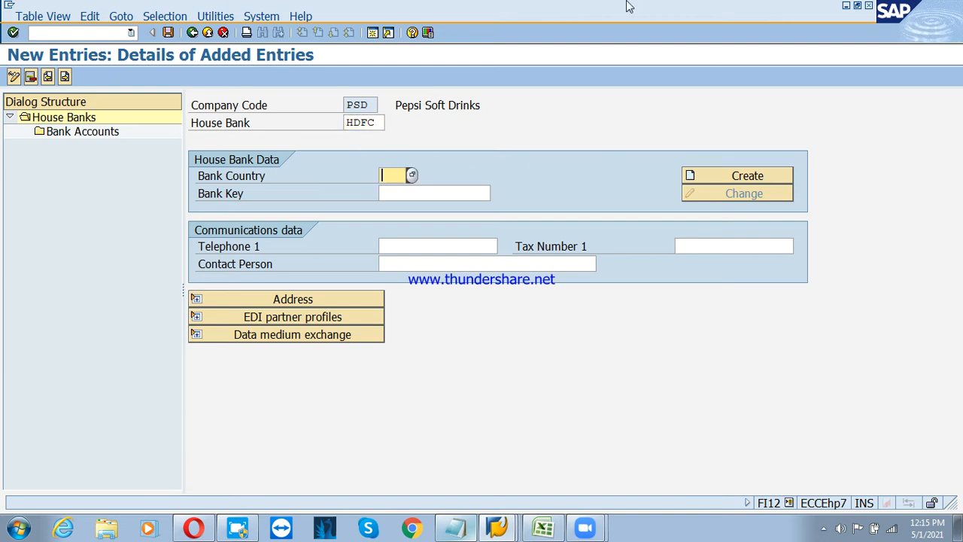
type("IN")
key("Tab")
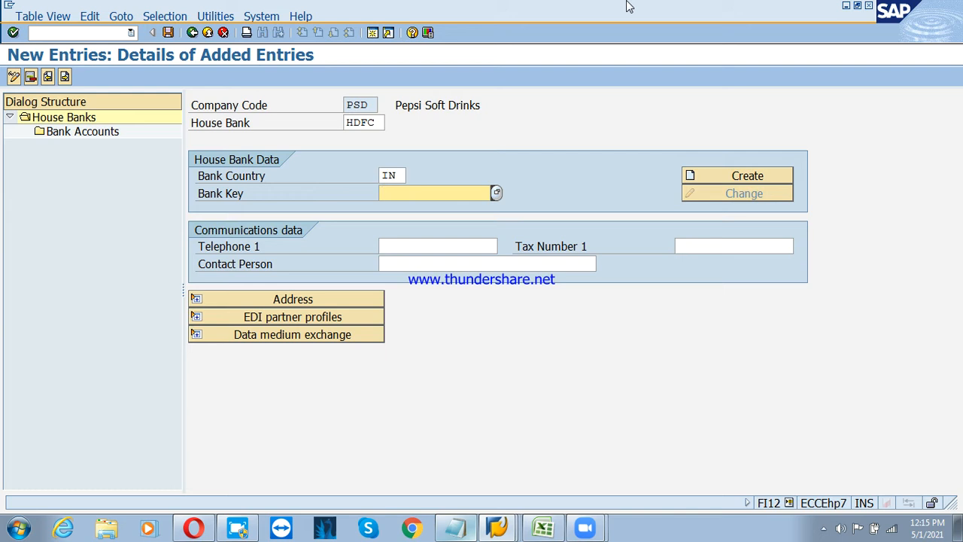
type("HD00001")
key("Tab")
key("Tab")
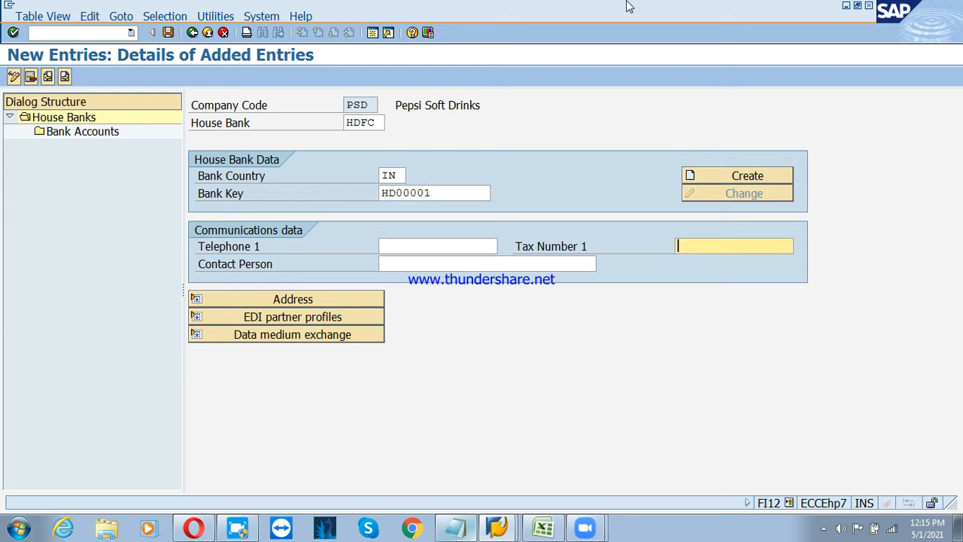
Fill in the house bank's telephone number and enter Manager as the contact person
key("shift+Tab")
key("Down")
key("Up")
type("40")
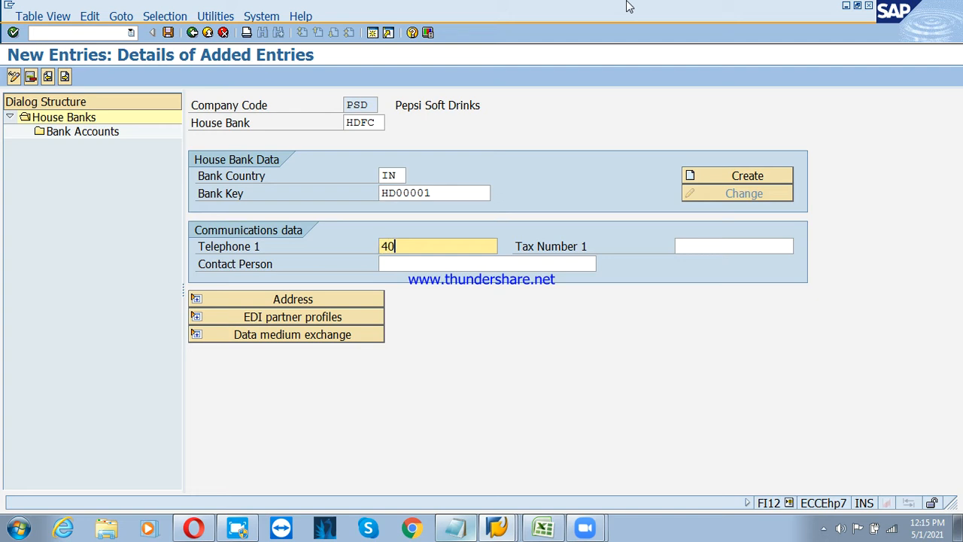
type("201010")
key("Tab")
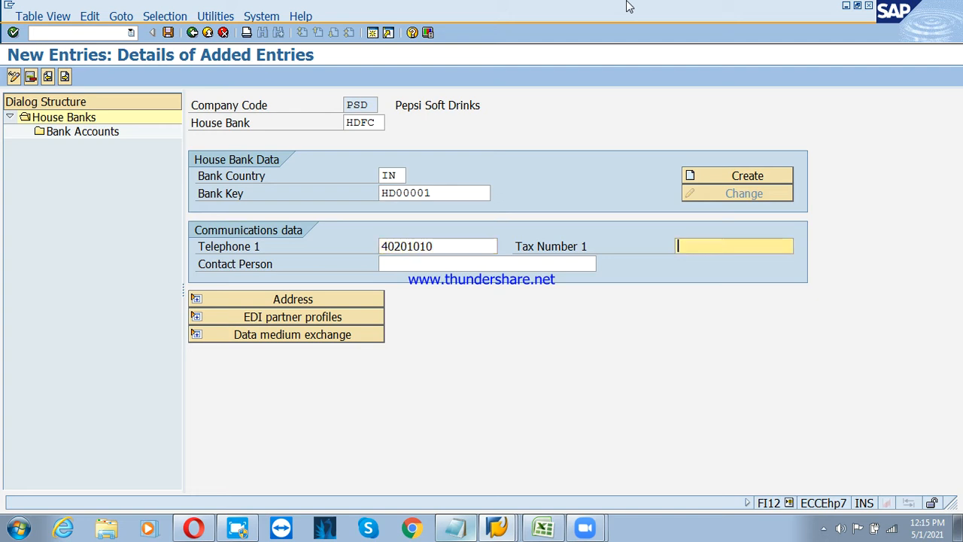
key("Tab")
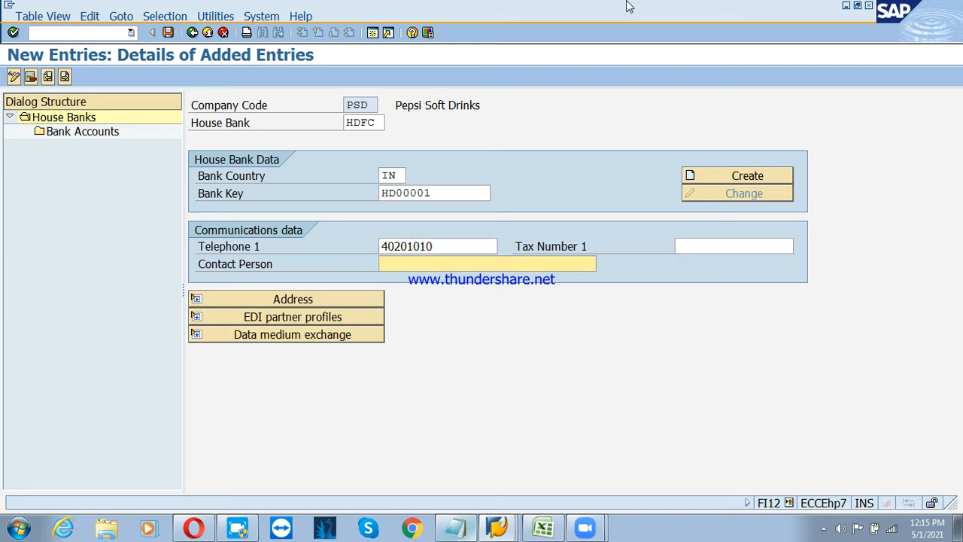
type("THE")
type("Ma")
key("BackSpace")
key("BackSpace")
key("BackSpace")
key("BackSpace")
key("BackSpace")
key("BackSpace")
type("Mang")
type("ger")
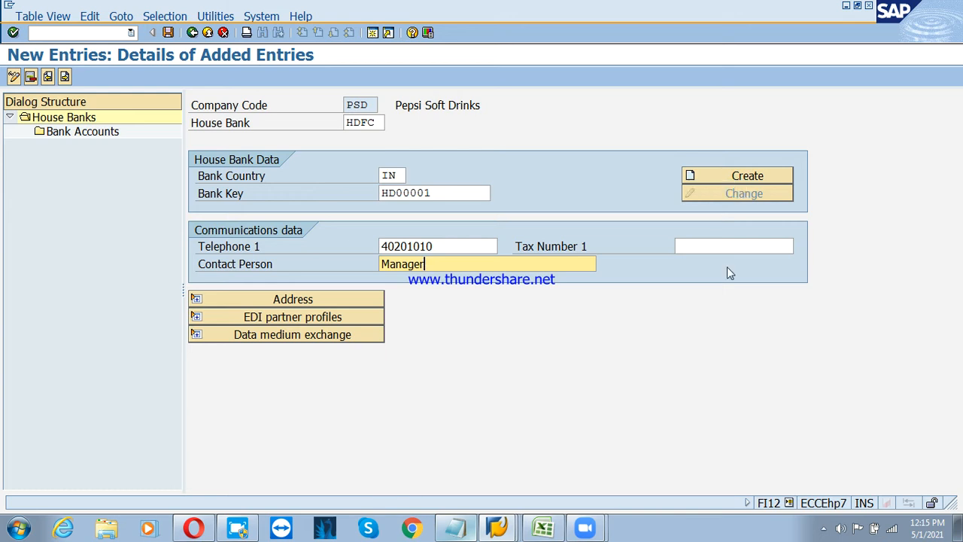
Create the bank data record for the bank key and enter HDFC Bank Ltd as the bank name
left_click(728, 177)
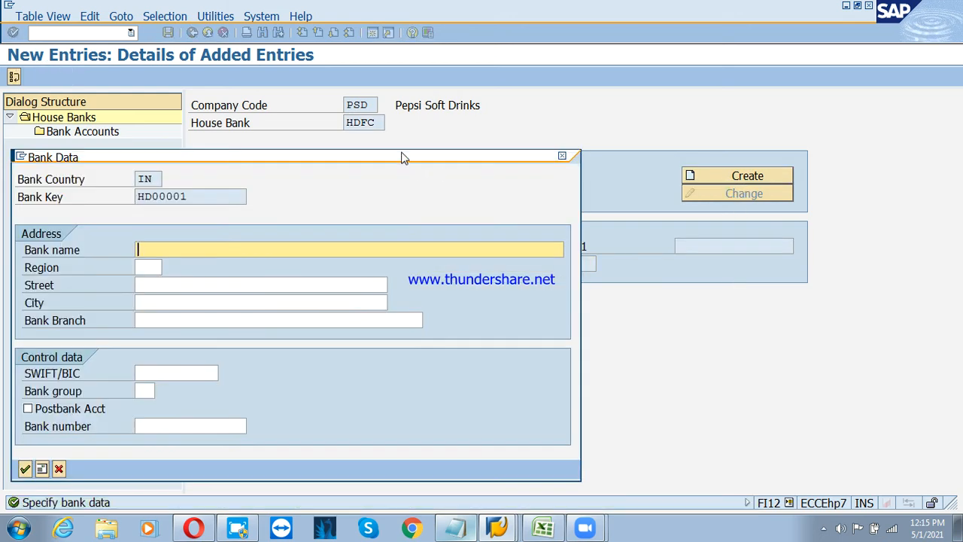
left_click_drag(396, 159, 666, 171)
type("H")
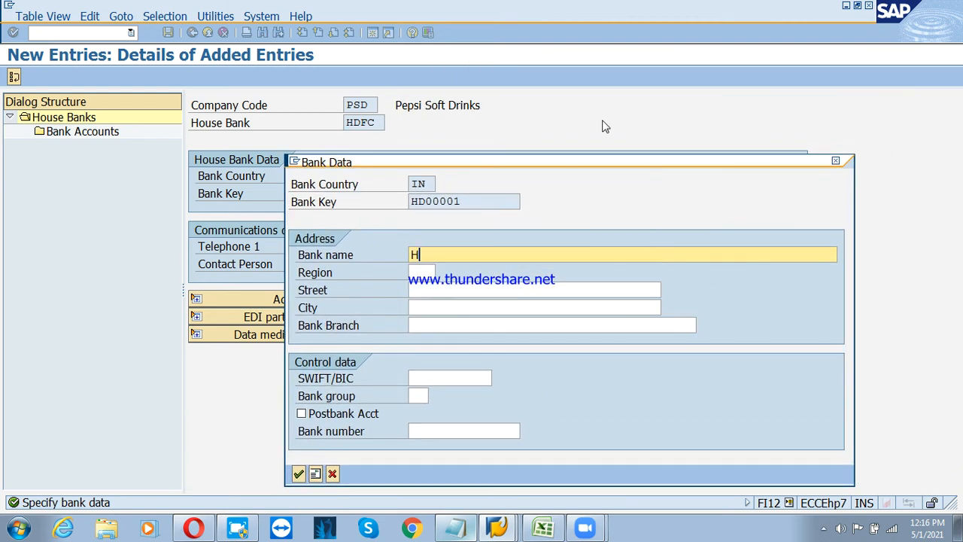
type("DFC Bank LTd")
key("BackSpace")
key("BackSpace")
type("td")
key("Tab")
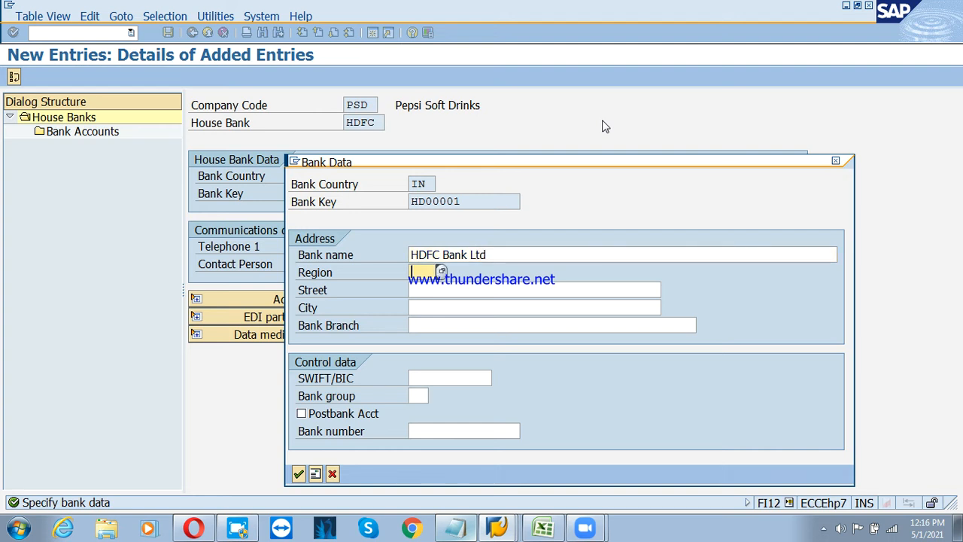
Set the region to 10 (Karnataka), fill in the bank's street and city, enter Main Branch as the branch, and accept the bank data
left_click(442, 271)
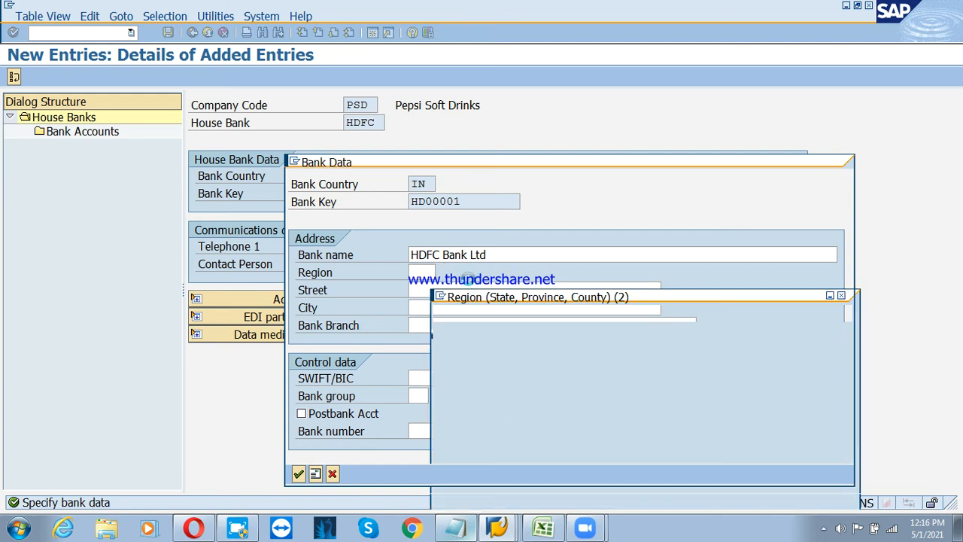
double_click(472, 267)
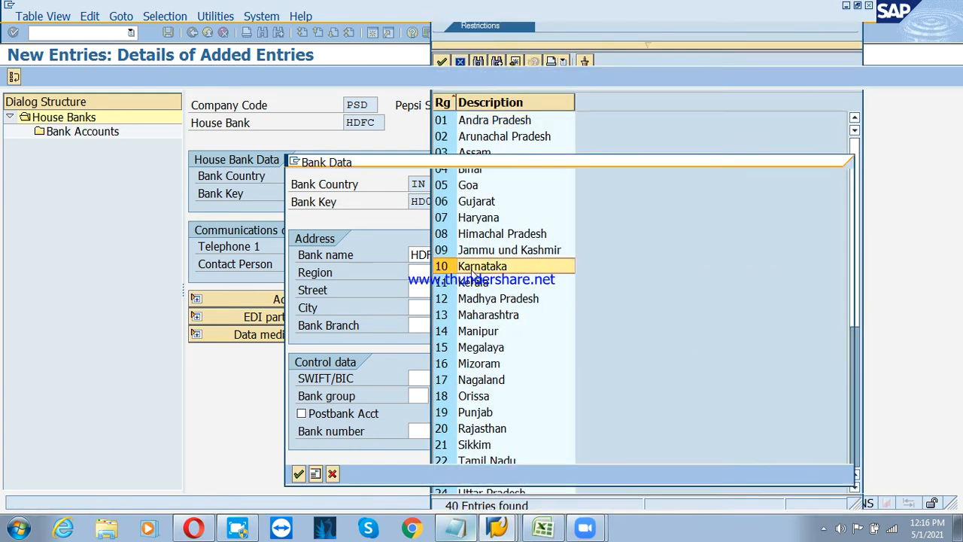
left_click(443, 289)
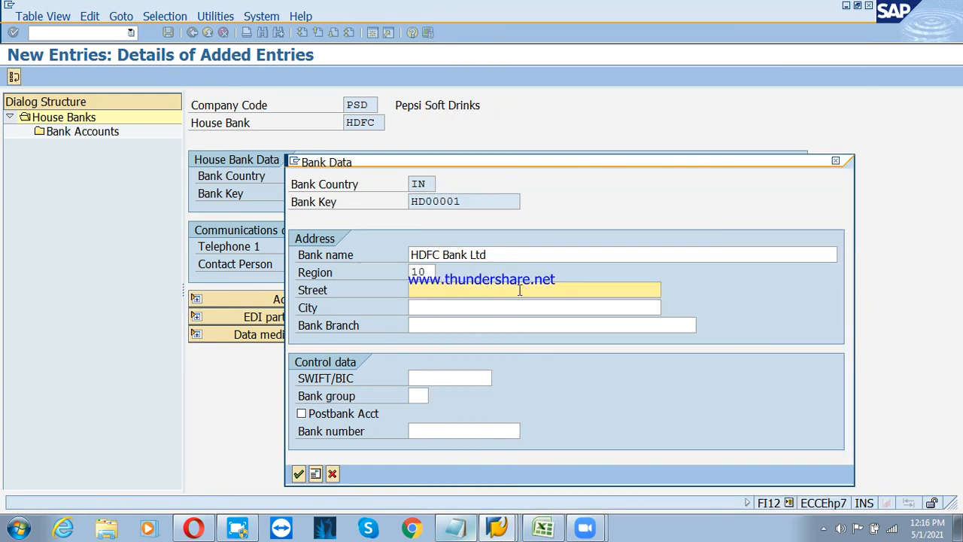
type("MG Road")
key("Tab")
type("Bangalore")
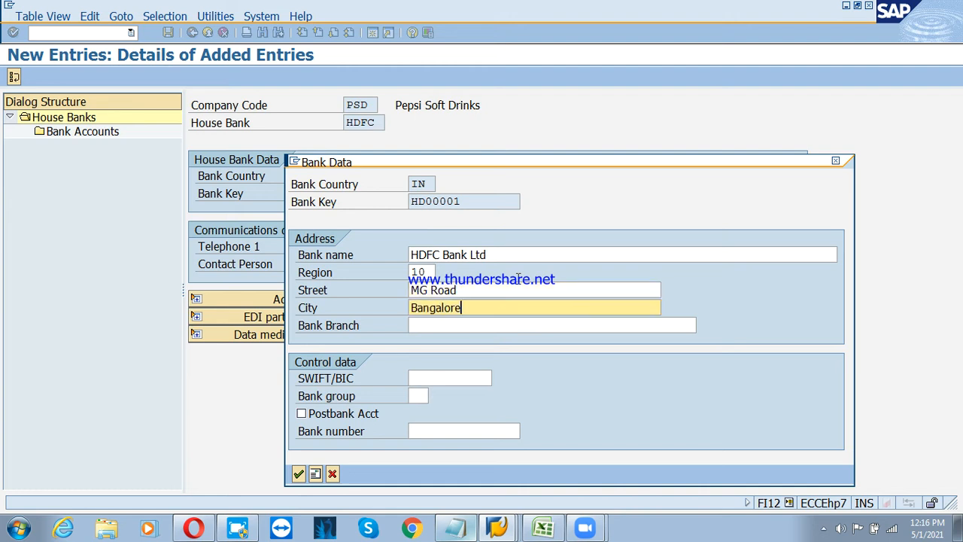
key("Tab")
type("Mai")
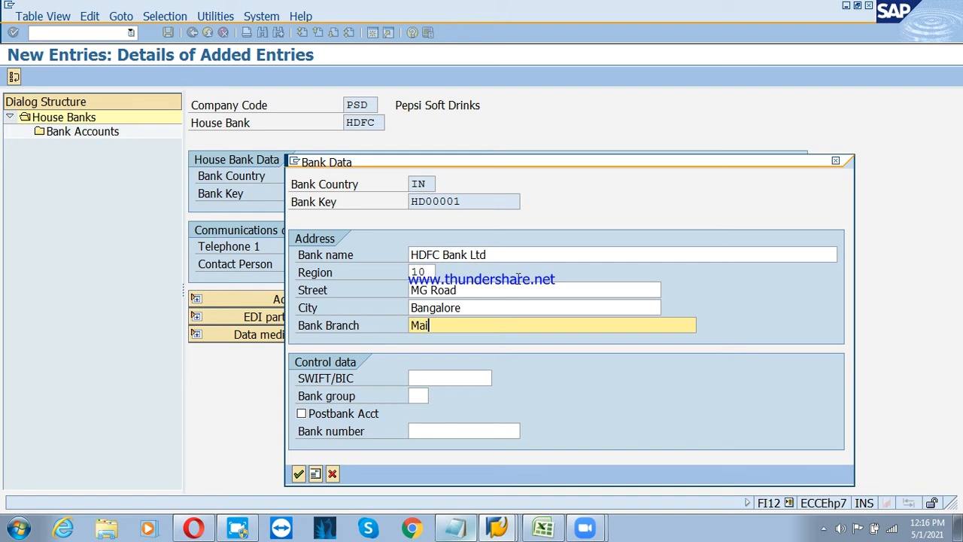
type("n BRanch")
left_click(298, 473)
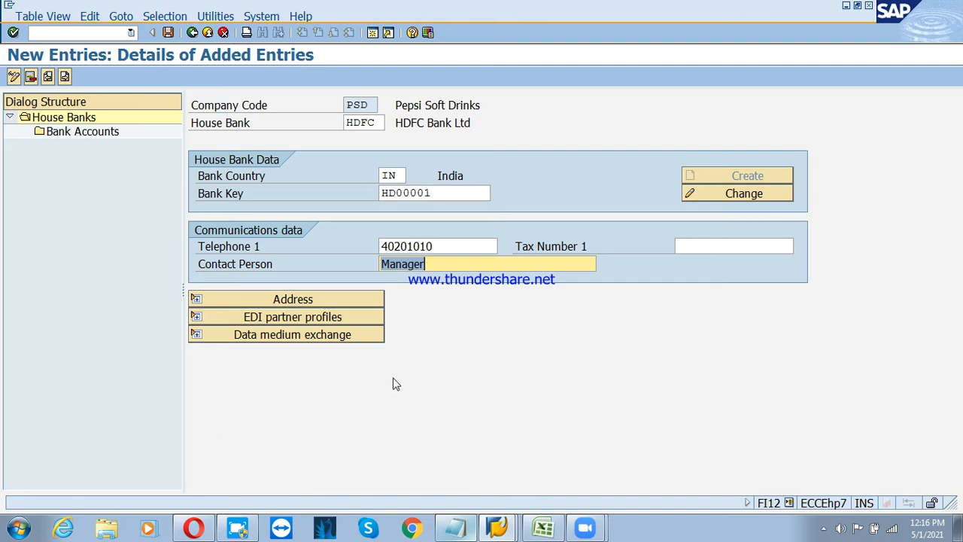
Save the house bank in customizing request EH7K901355 and start a new bank account entry for HDFC
left_click(168, 32)
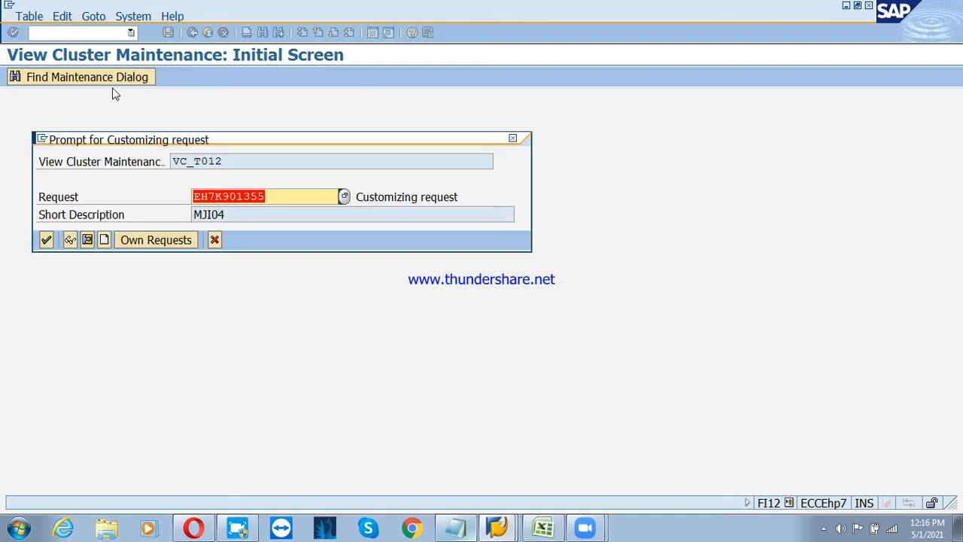
left_click(45, 241)
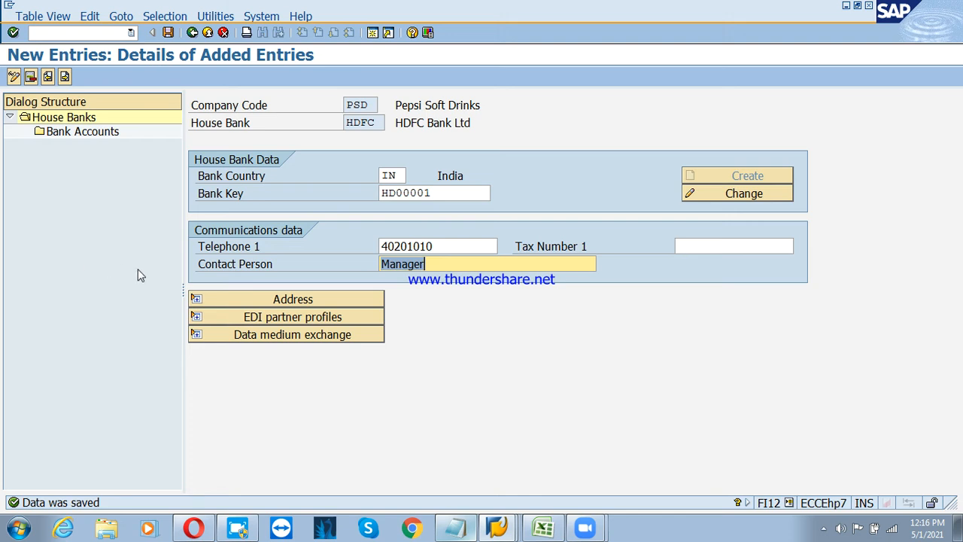
left_click(83, 132)
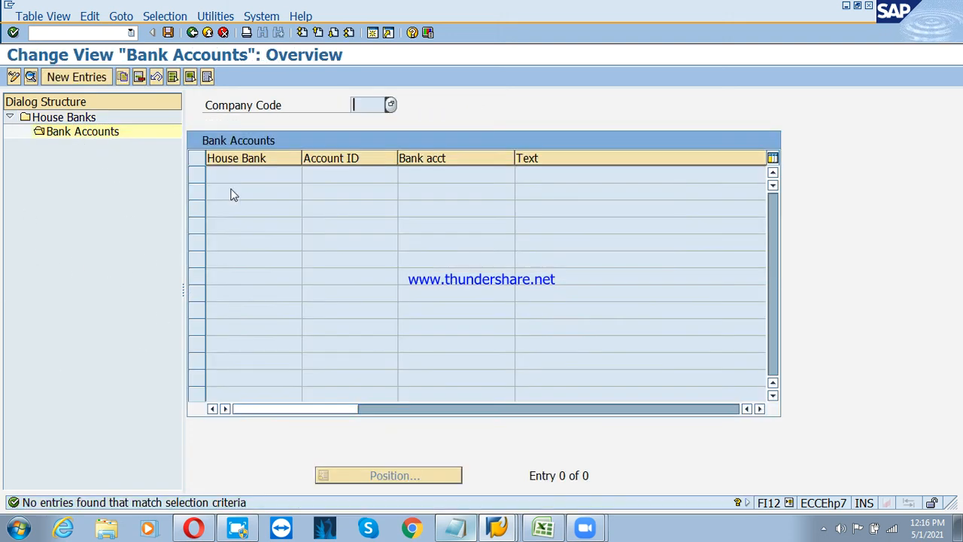
left_click(77, 78)
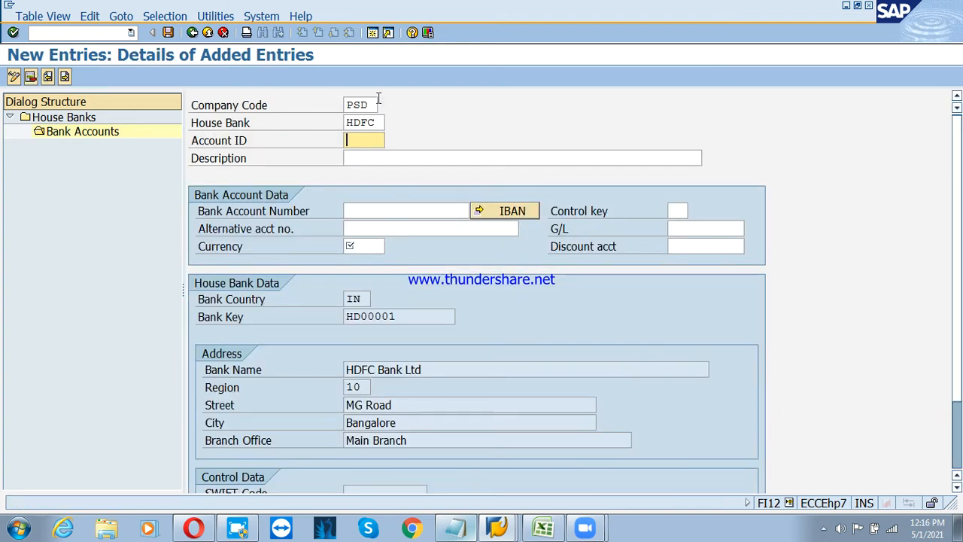
Enter account ID 1001 with the description HDFC Bank A/c
type("1001")
key("Tab")
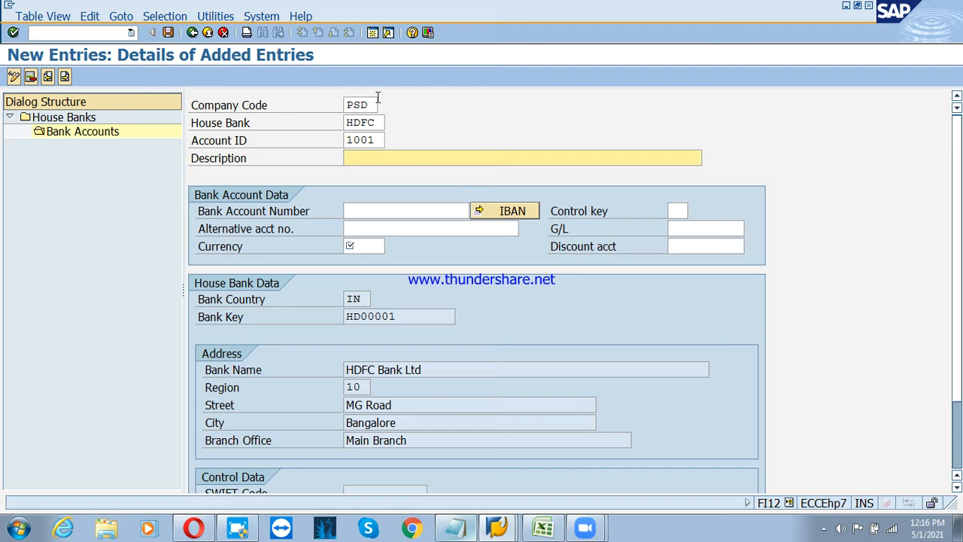
type("HDF C")
key("BackSpace")
type("C Bna")
key("BackSpace")
key("BackSpace")
type("ank A/c")
Fill in the bank account number and open the search for the G/L account
key("Tab")
type("11")
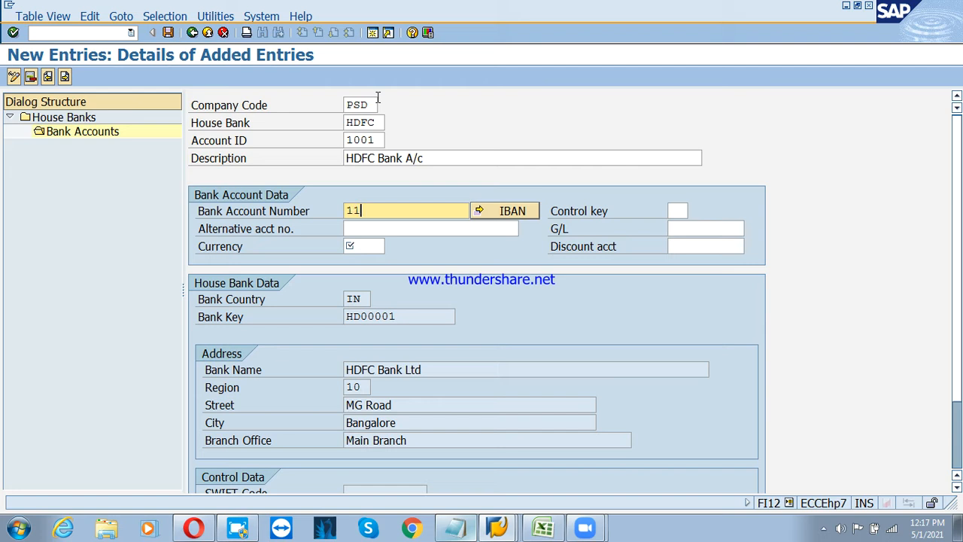
type("552")
key("Tab")
key("Tab")
key("Tab")
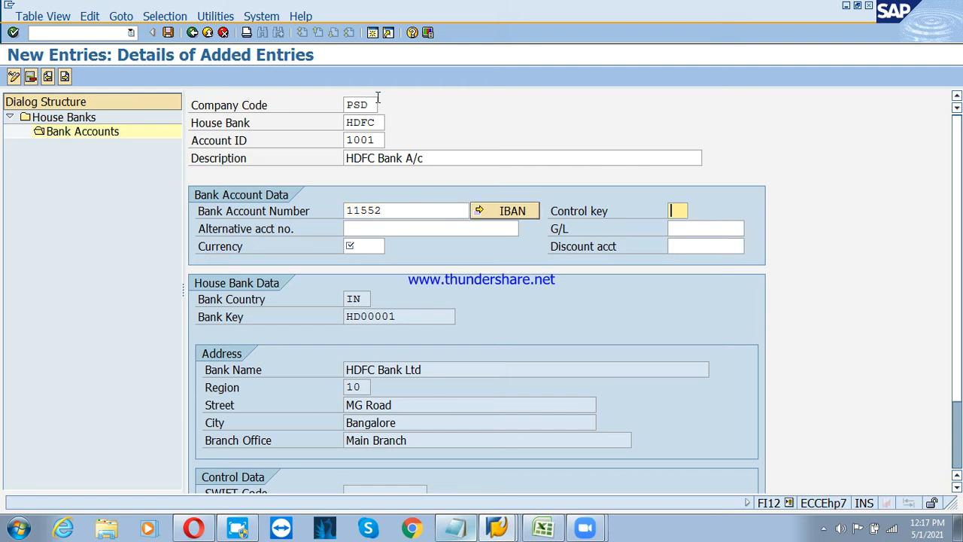
key("Tab")
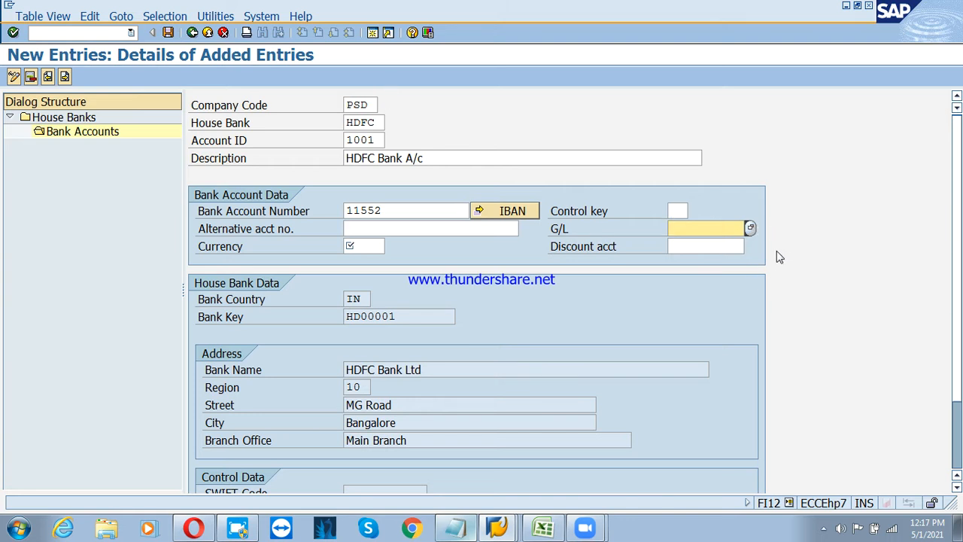
left_click(751, 228)
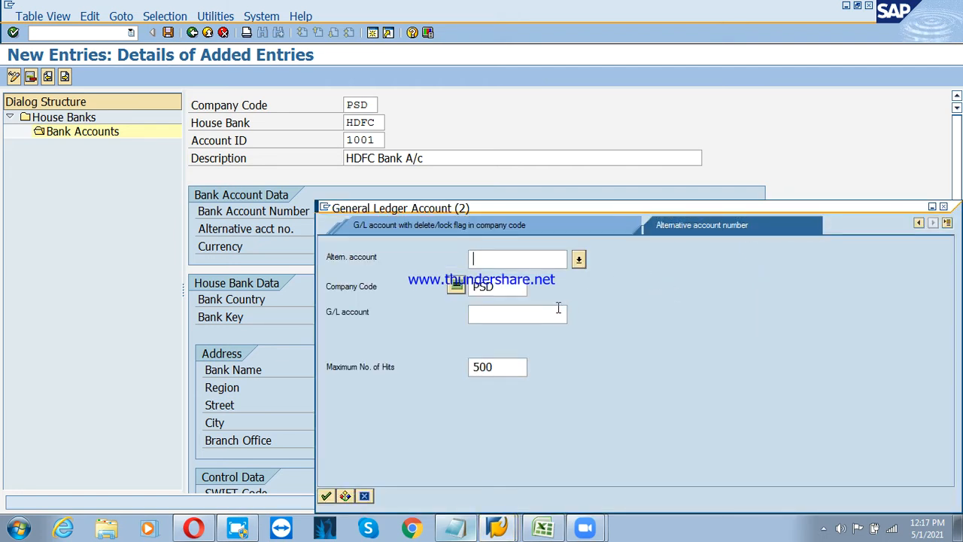
Try to find the G/L account by searching for alternative account 2002*, and clear that criterion
type("2002*")
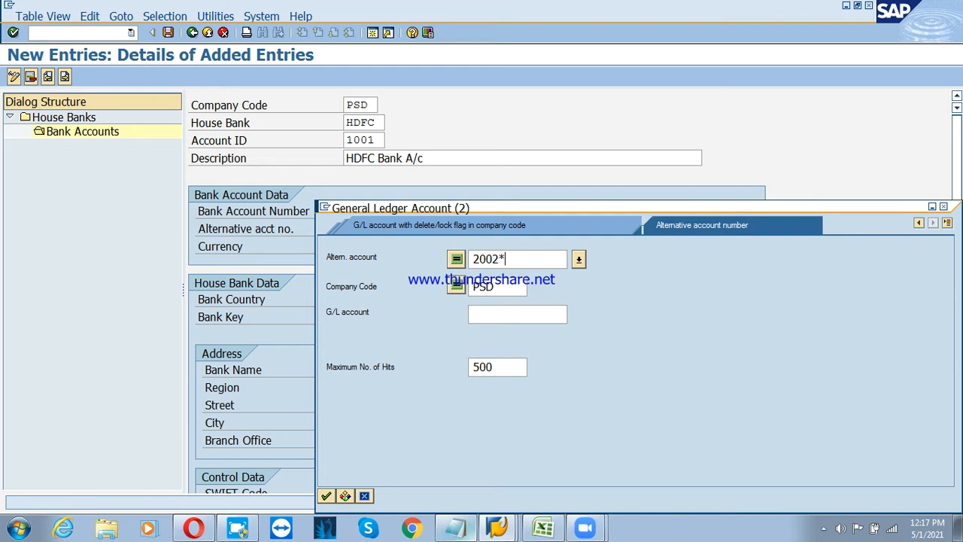
key("Return")
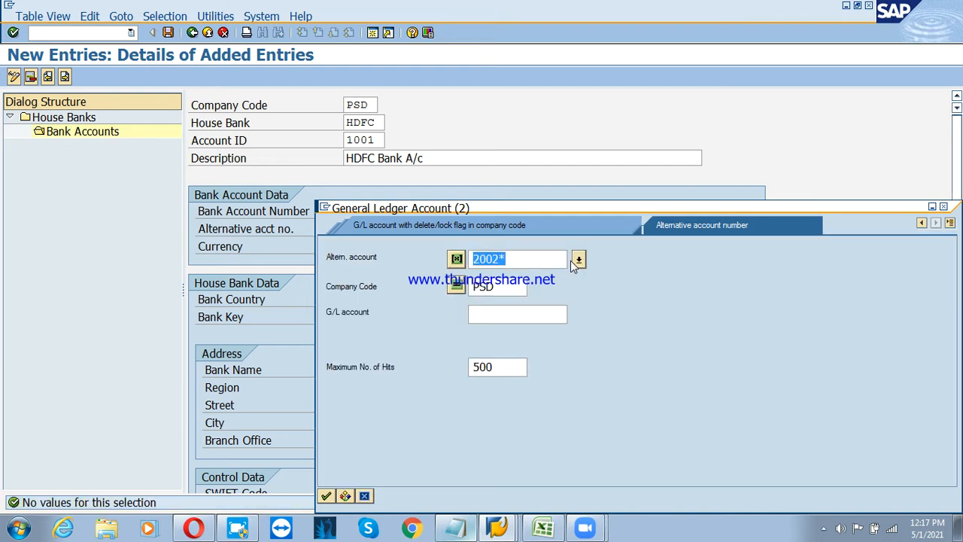
key("Delete")
key("Tab")
key("Tab")
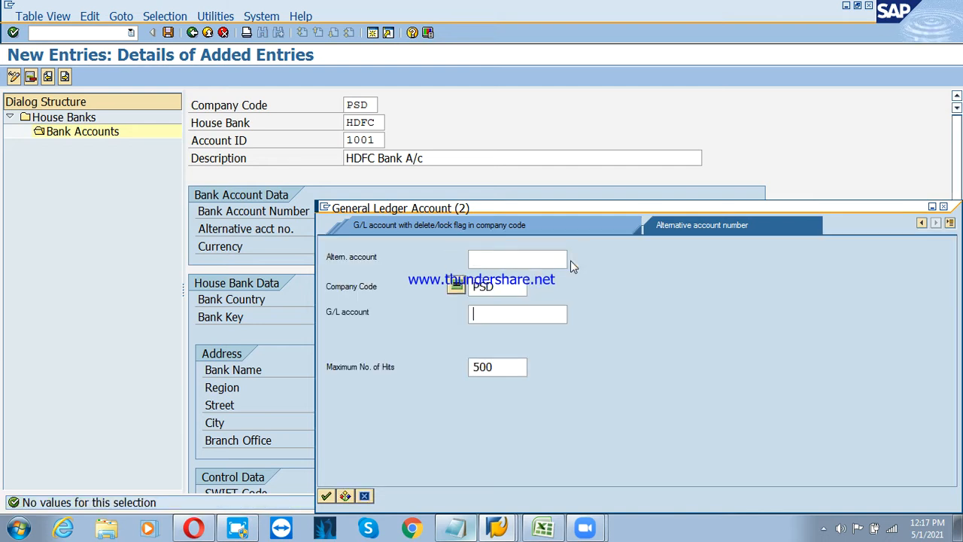
Search company code PSD for G/L accounts matching 2002* and assign HDFC Bank A/c, 200201, to the bank account
type("2002*")
key("Return")
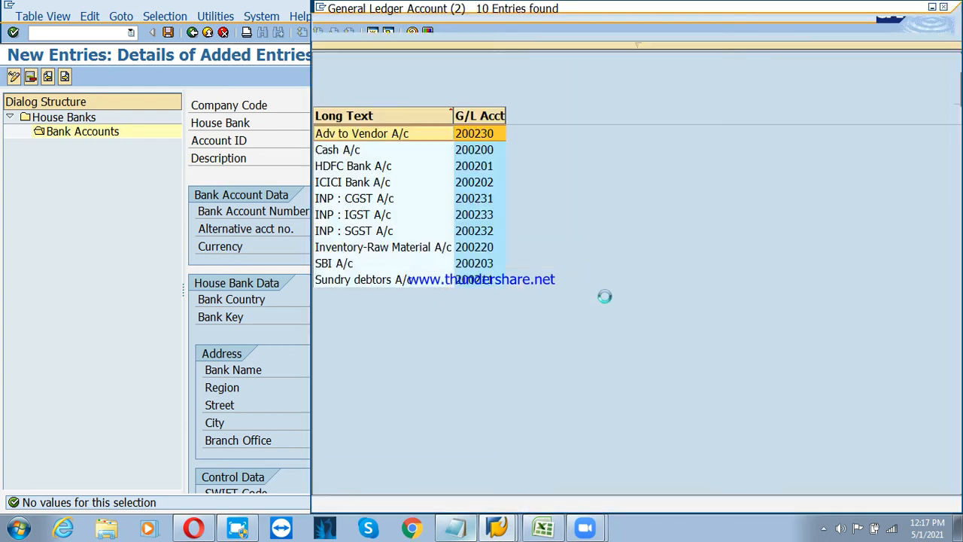
left_click(387, 168)
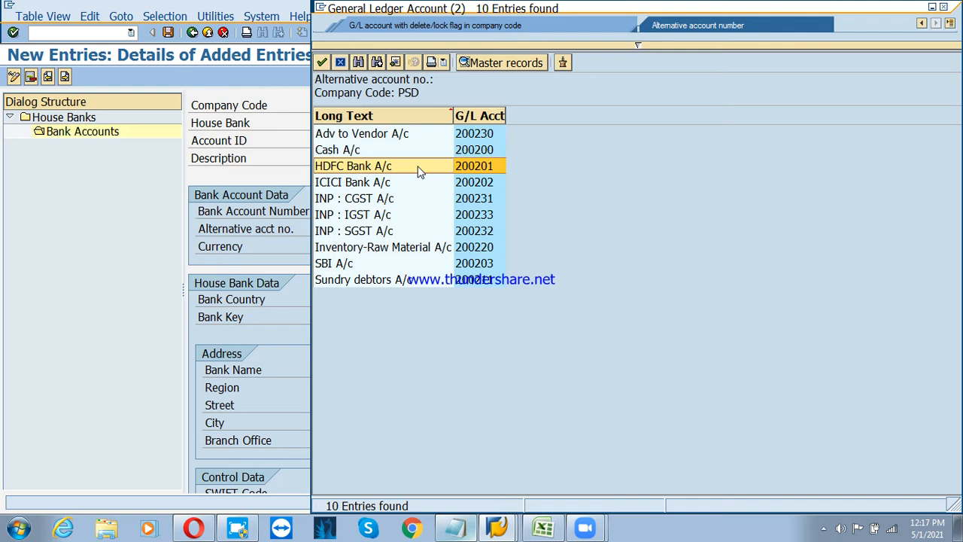
double_click(420, 172)
Set the bank account's currency to INR, save it without transporting the IBAN, and return to the implementation guide
left_click(384, 246)
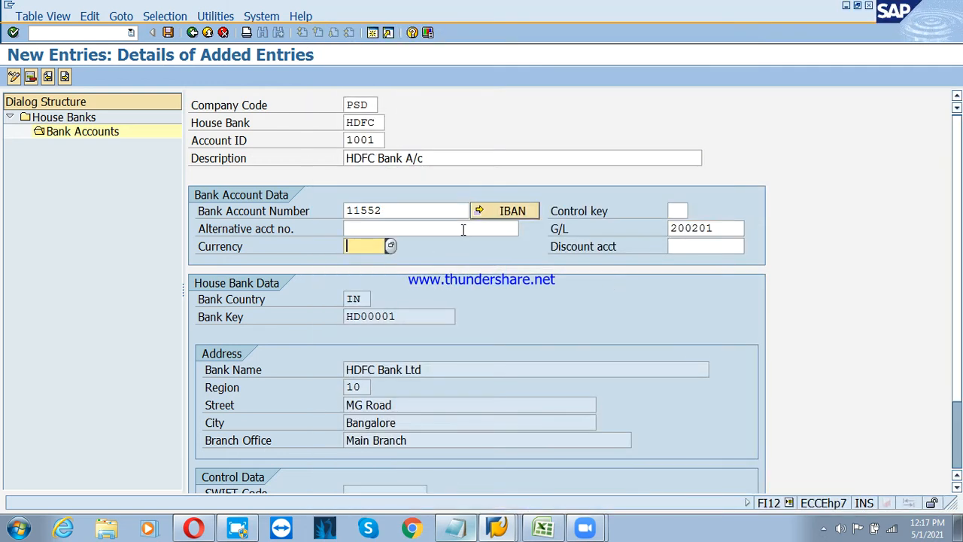
type("INR")
key("Return")
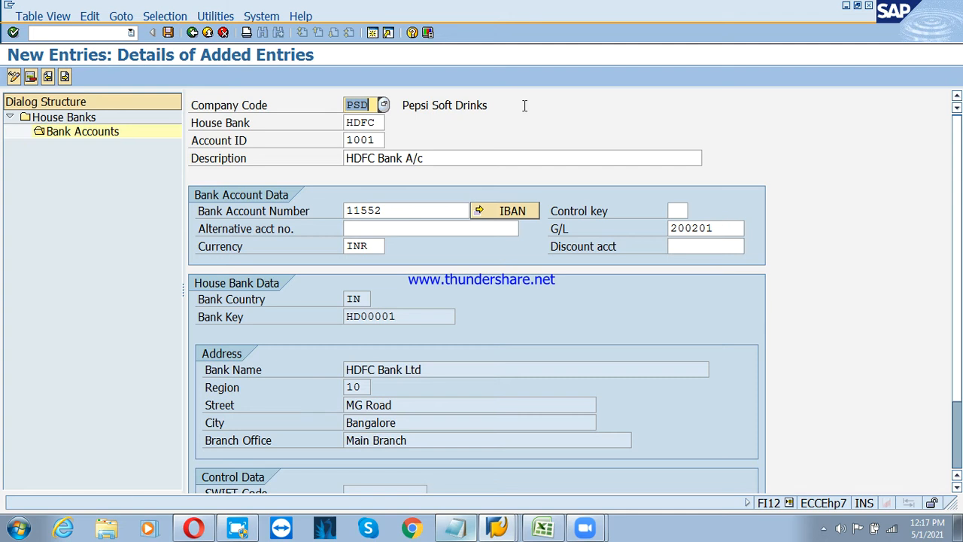
left_click(168, 32)
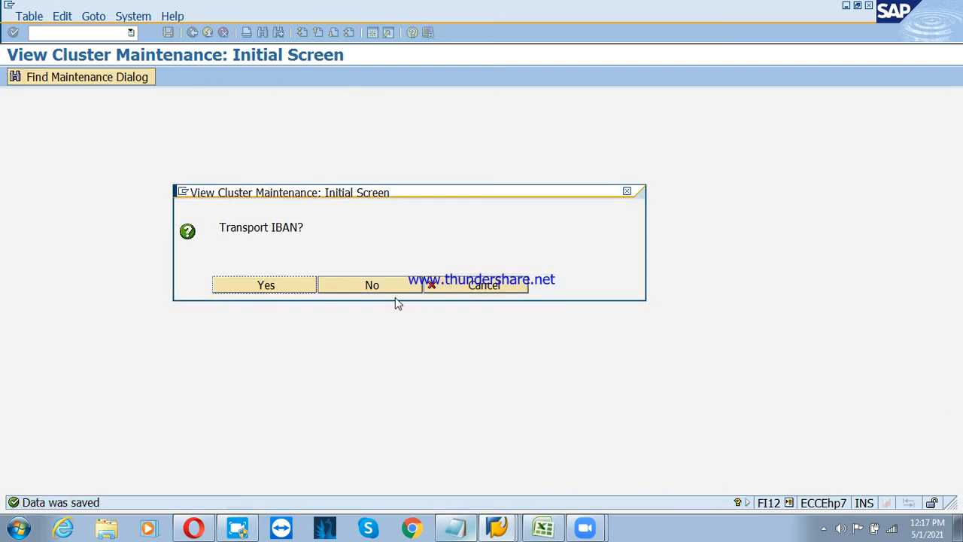
left_click(372, 285)
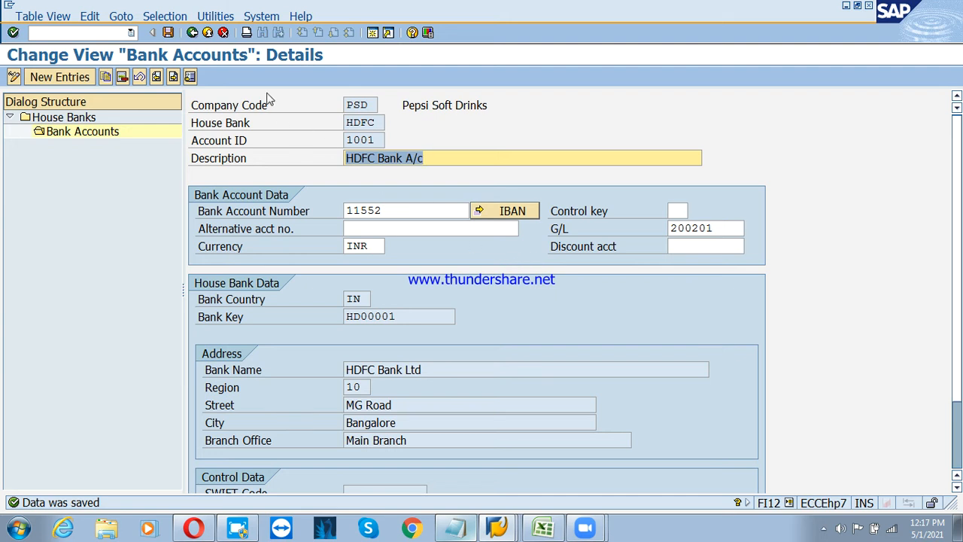
left_click(208, 32)
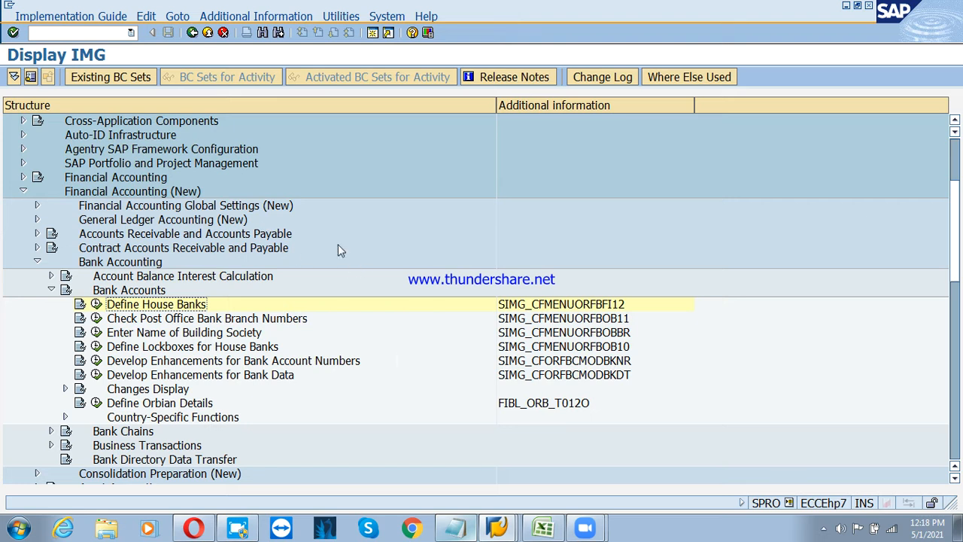
Switch to the SAP Easy Access session and run transaction FBZP to open the payment program customizing
left_click(498, 524)
left_click(484, 468)
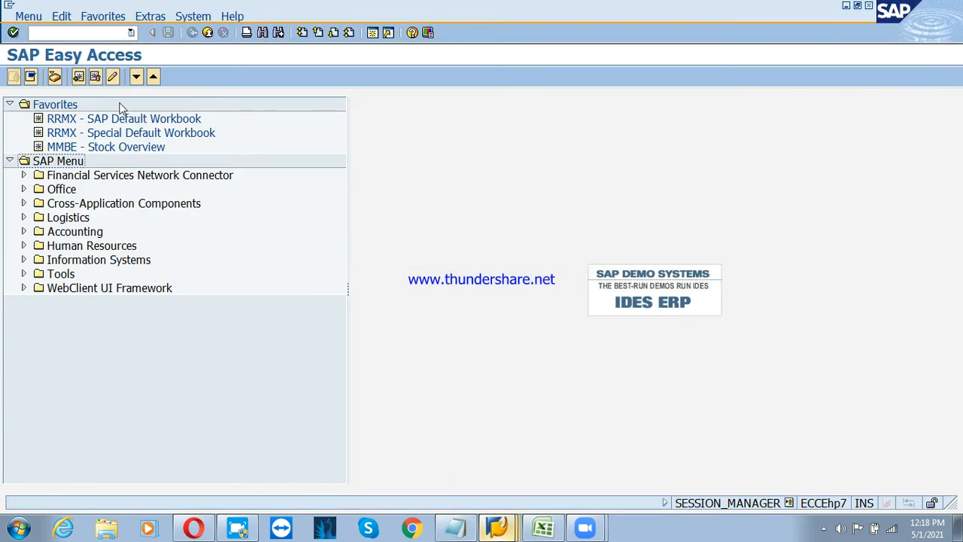
type("D")
type("FBZP")
key("Return")
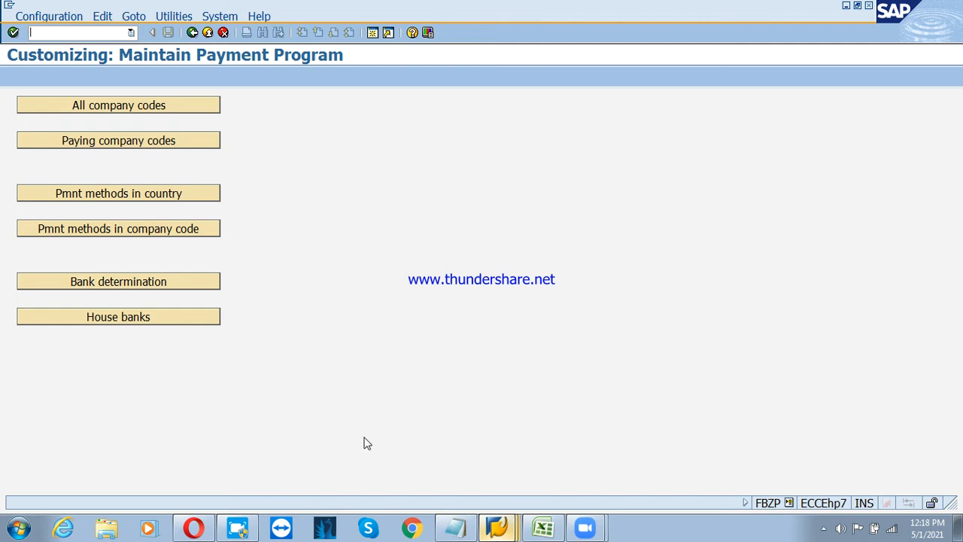
Switch back to the implementation guide session and collapse the Bank Accounts and Bank Accounting nodes
left_click(497, 528)
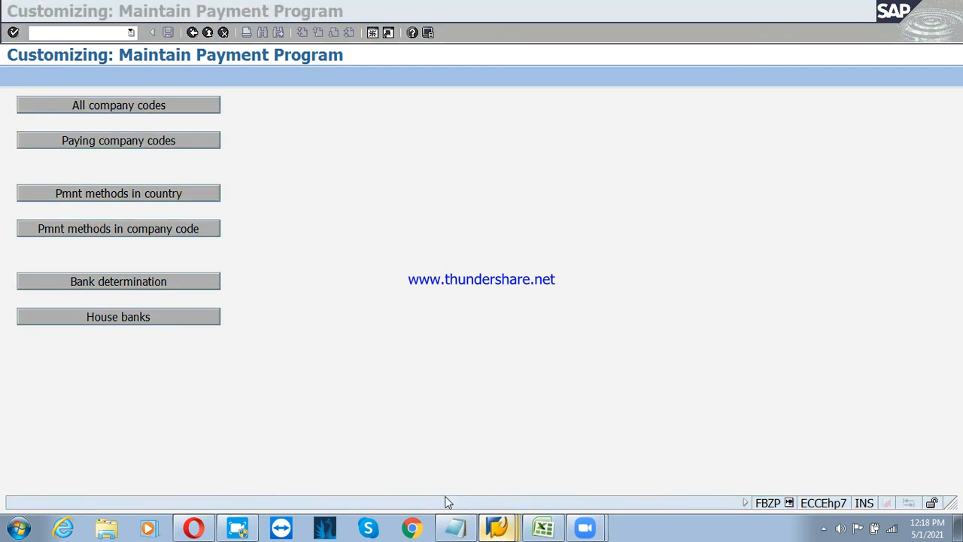
left_click(382, 446)
left_click(50, 290)
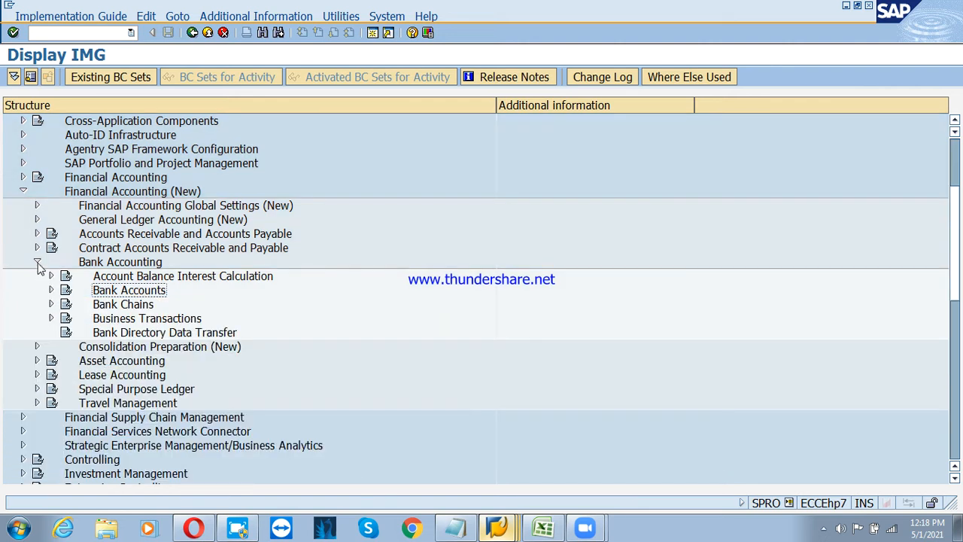
left_click(37, 262)
left_click(106, 191)
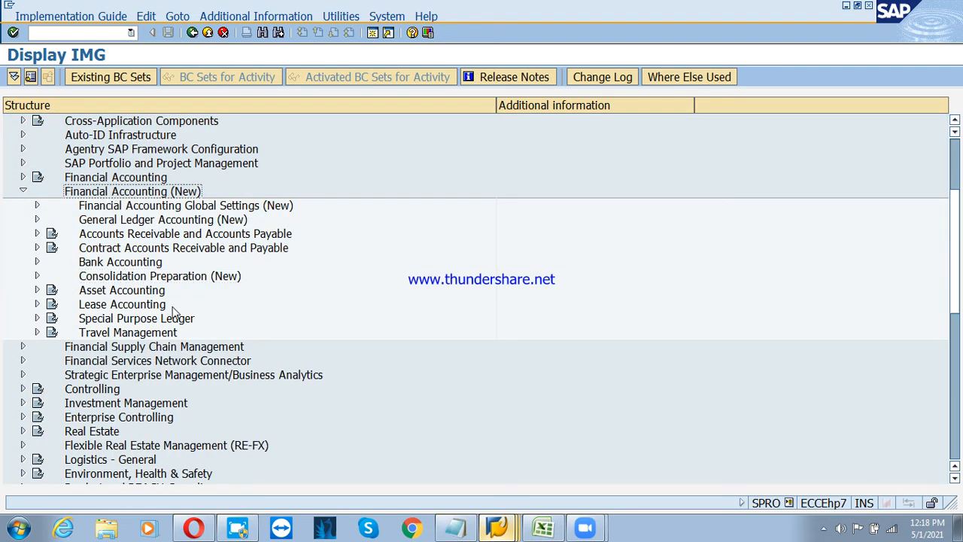
Expand Accounts Receivable and Accounts Payable, Business Transactions, Outgoing Payments, Automatic Outgoing Payments, down to Payment Method/Bank Selection for Payment Program
left_click(132, 233)
left_click(37, 234)
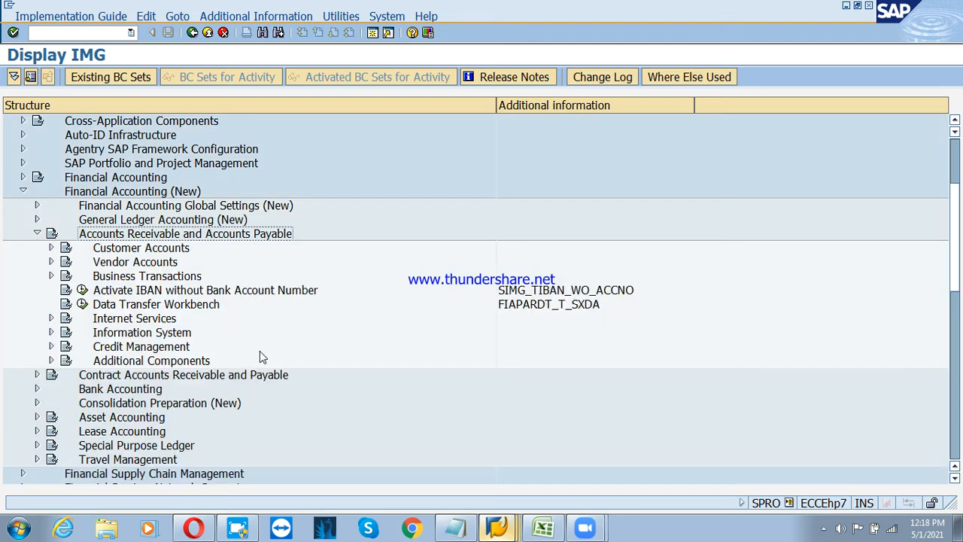
left_click(134, 278)
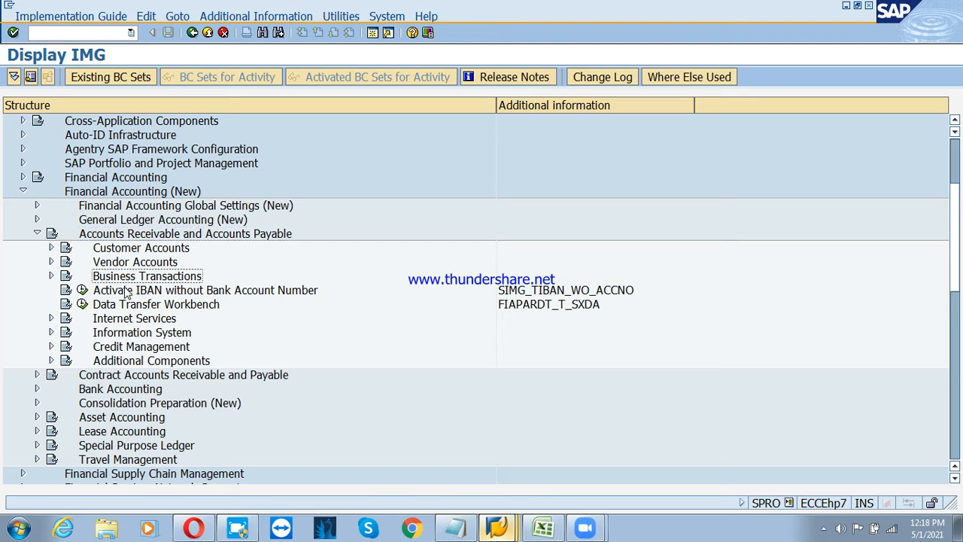
left_click(52, 276)
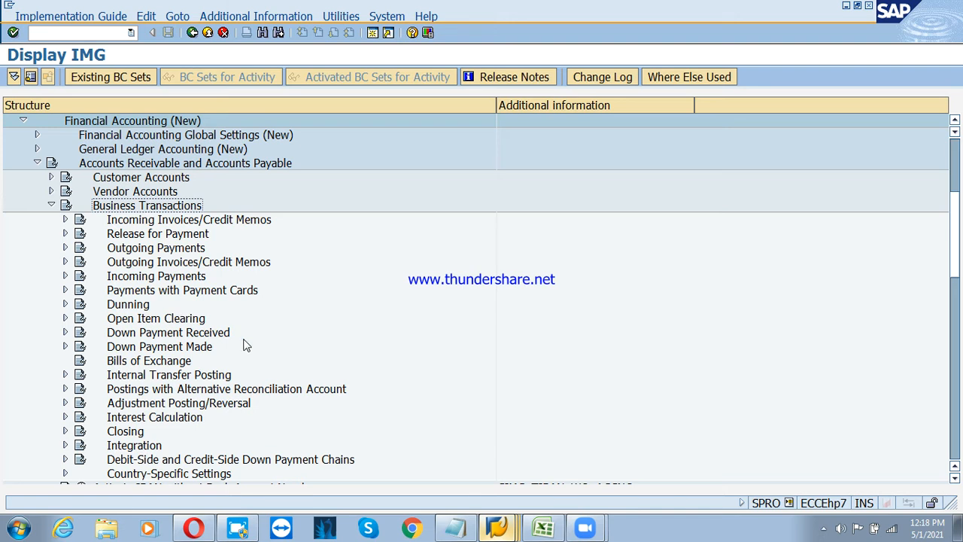
left_click(66, 248)
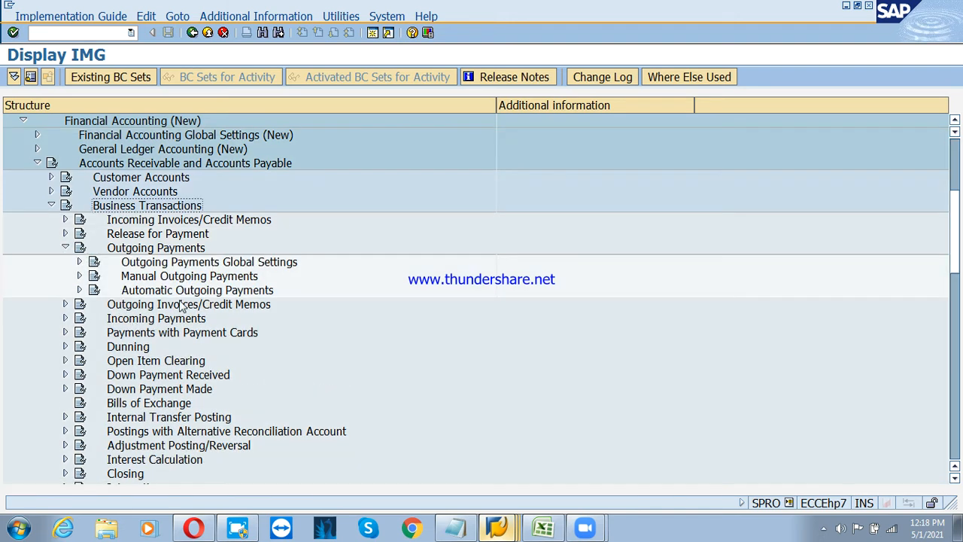
left_click(188, 291)
left_click(79, 289)
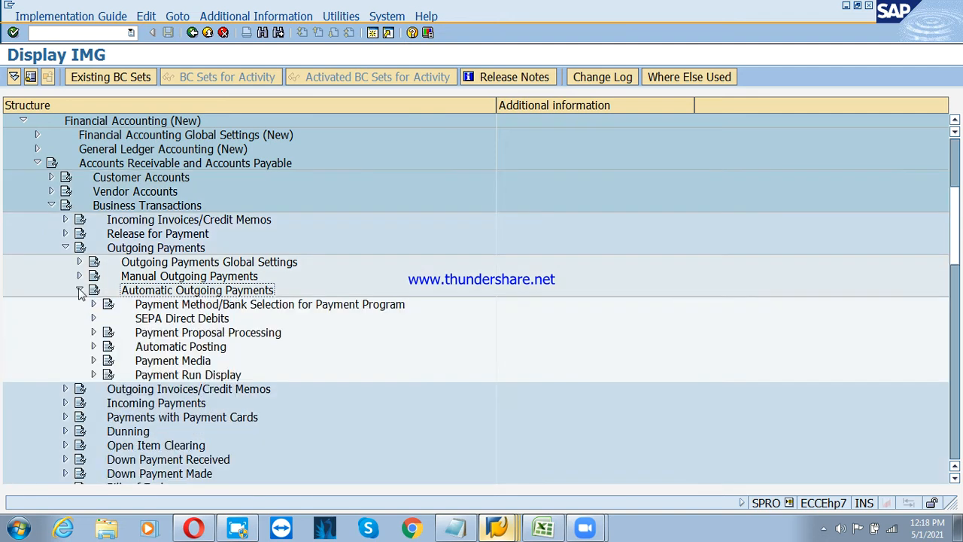
left_click(193, 305)
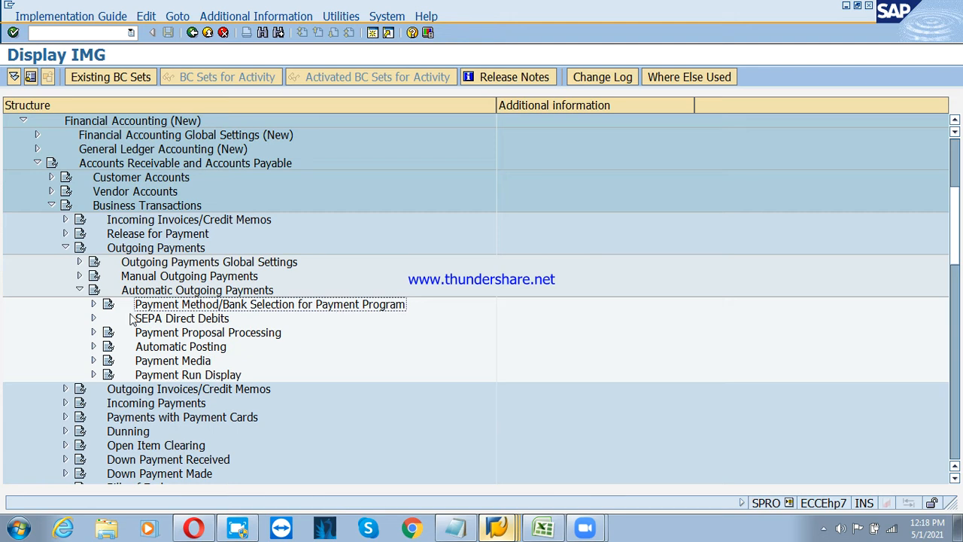
left_click(93, 304)
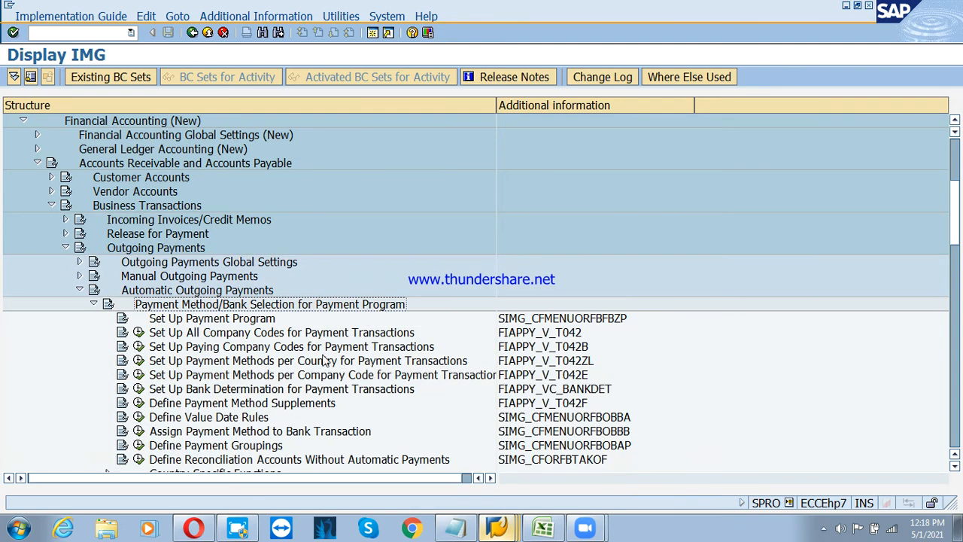
Compare the guide's company code, payment method and bank determination activities with the matching options in the FBZP session
left_click_drag(496, 105, 600, 101)
left_click(322, 332)
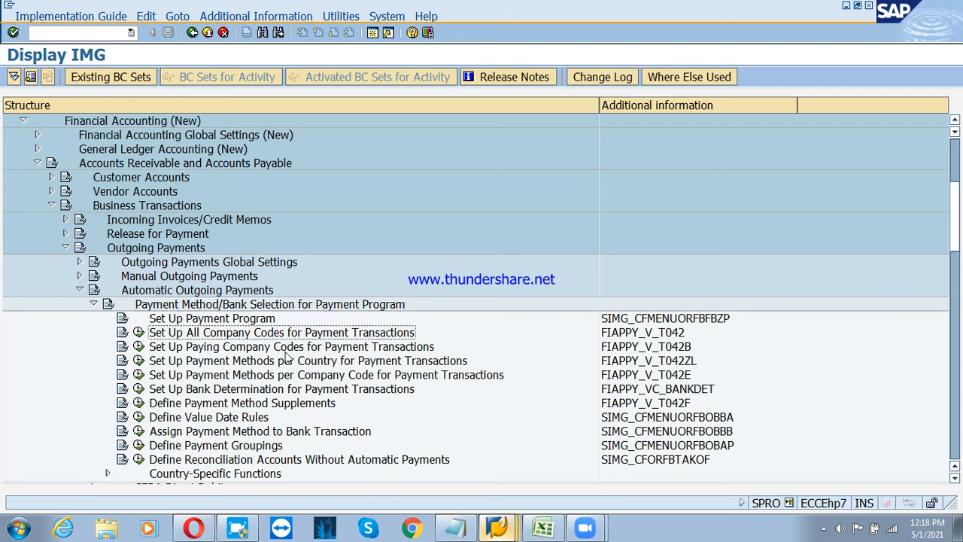
left_click(498, 530)
left_click(139, 331)
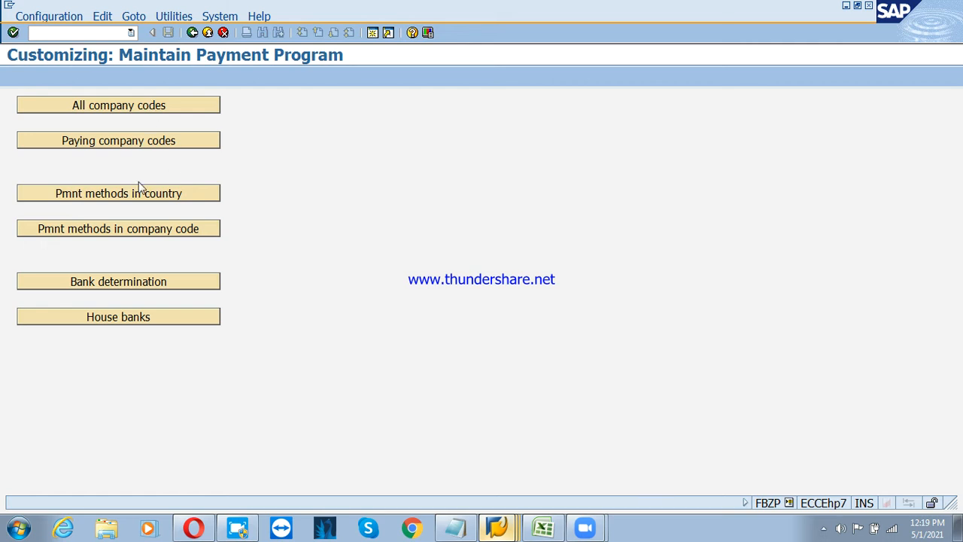
key("F3")
left_click(203, 351)
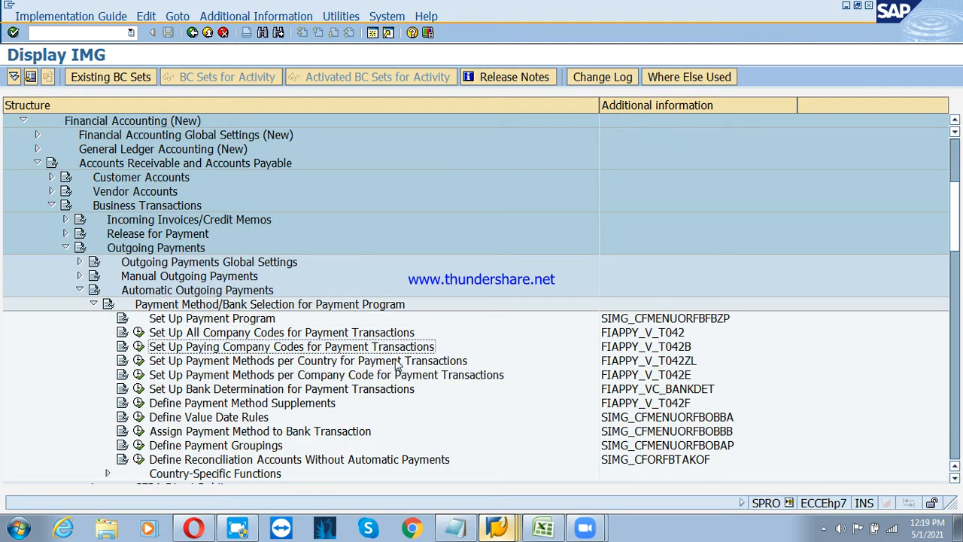
key("alt+Tab")
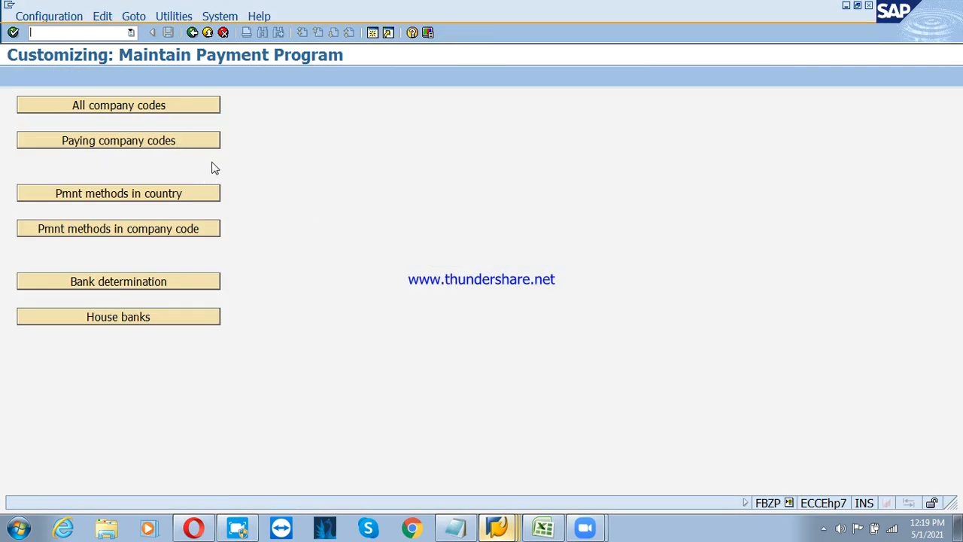
key("alt+Tab")
left_click(264, 361)
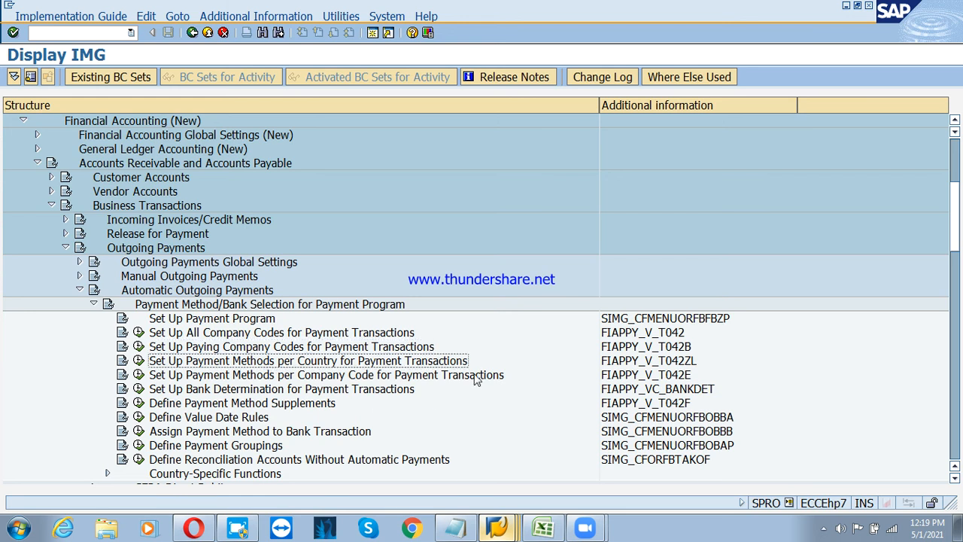
key("alt+Tab")
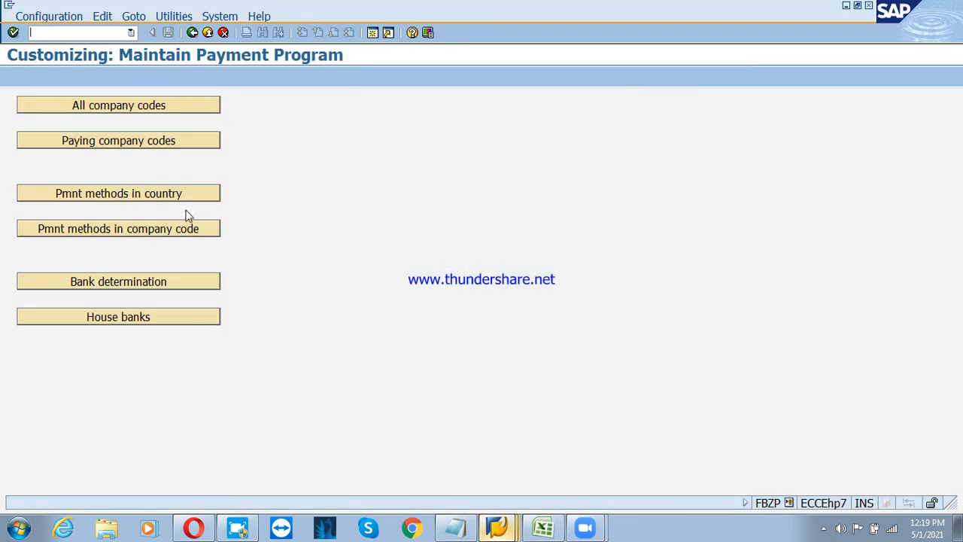
key("alt+Tab")
left_click(286, 376)
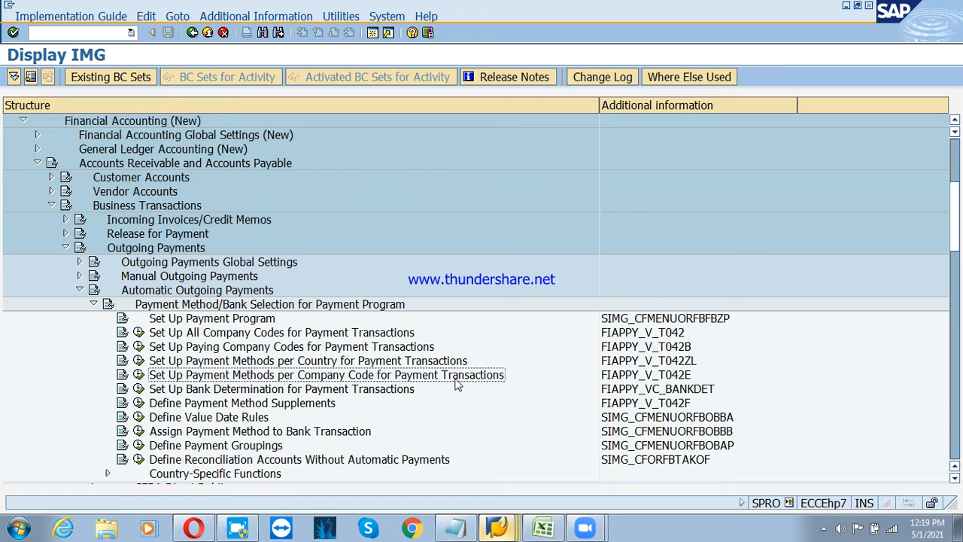
key("alt+Tab")
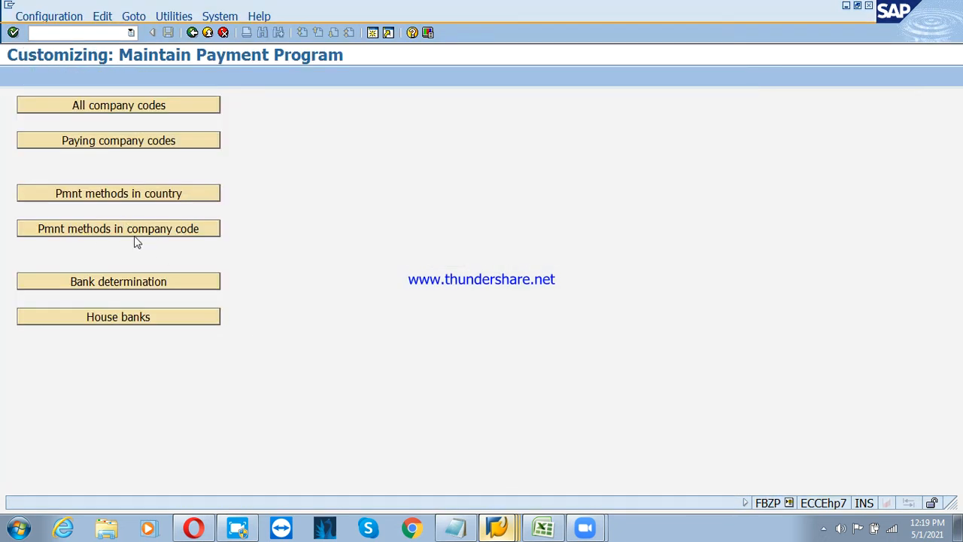
key("alt+Tab")
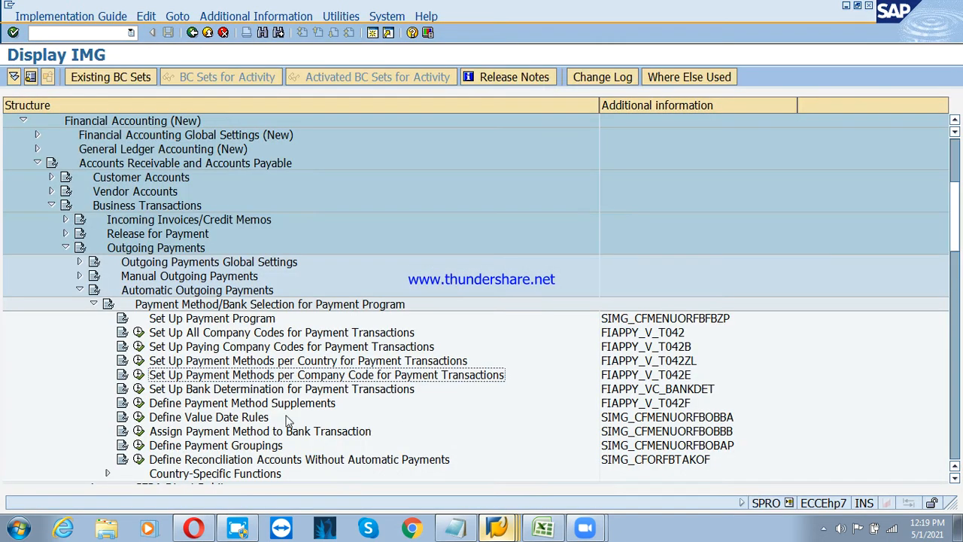
left_click(236, 390)
key("alt+Tab")
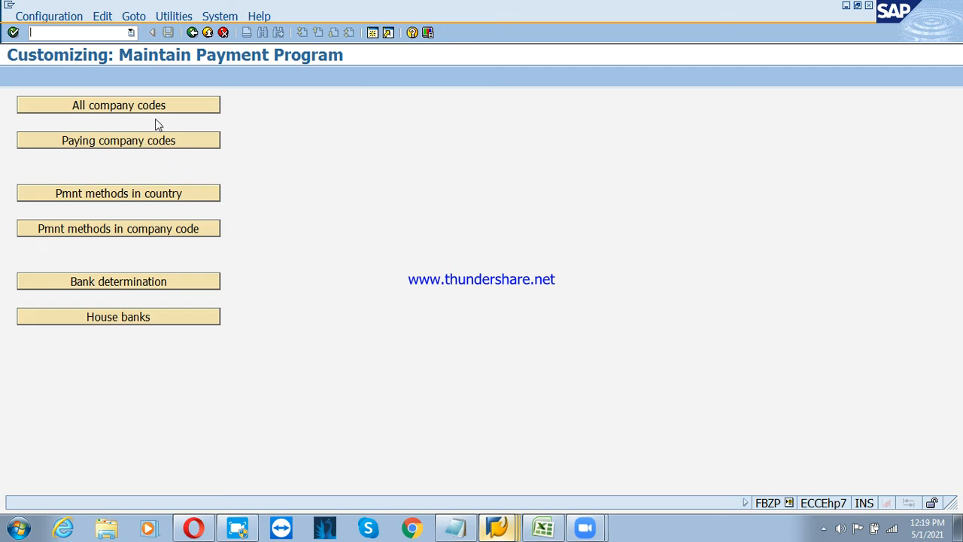
Create a new all-company-codes entry for company code PSD with PSD as the paying company code
left_click(109, 110)
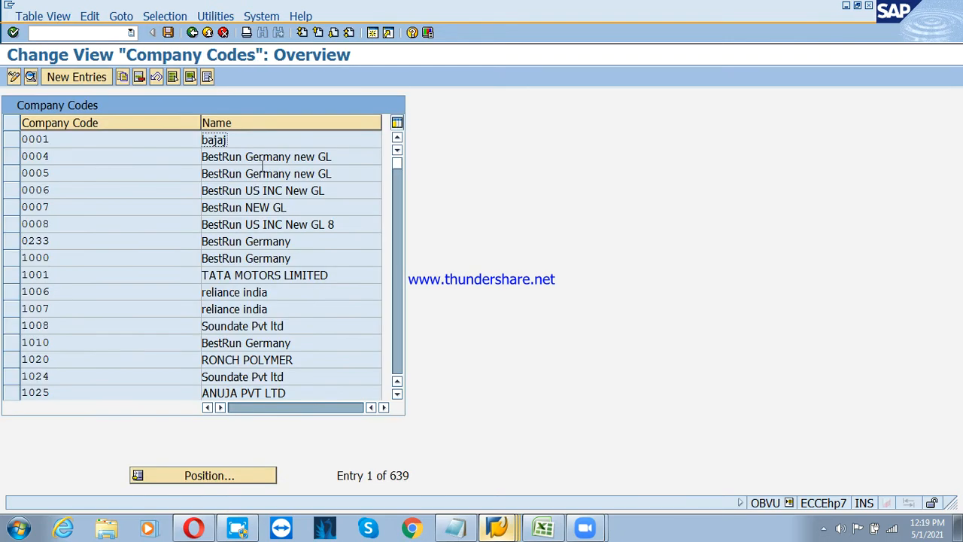
left_click(97, 78)
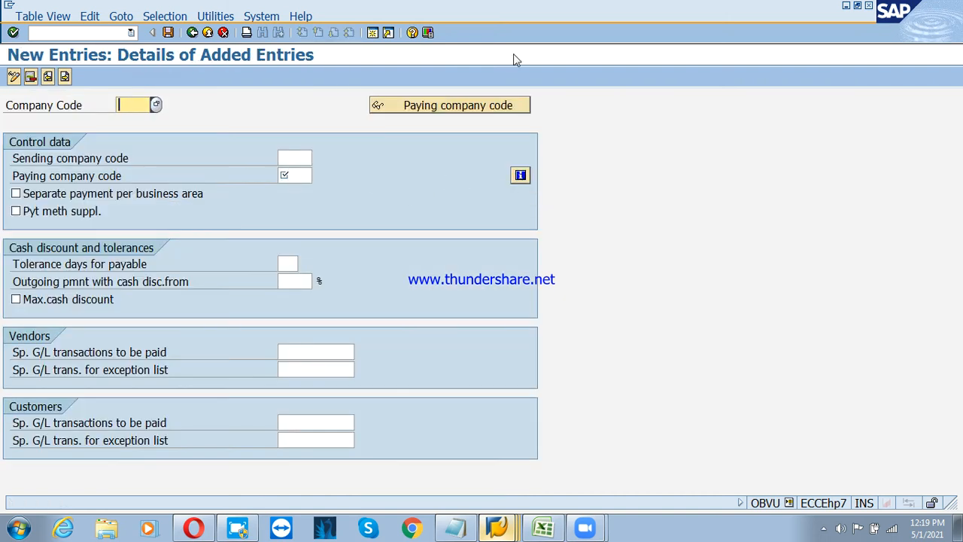
type("PSD")
key("Return")
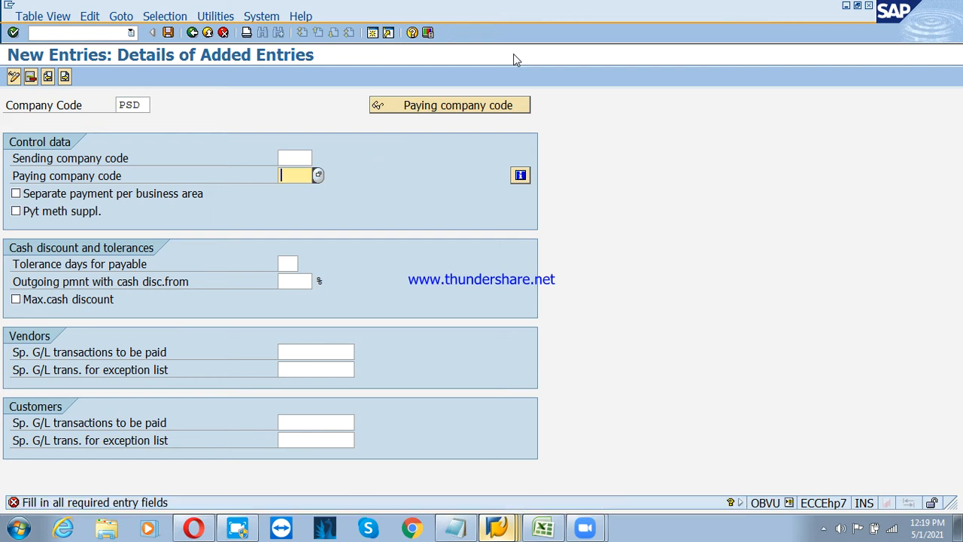
type("PSD")
key("Return")
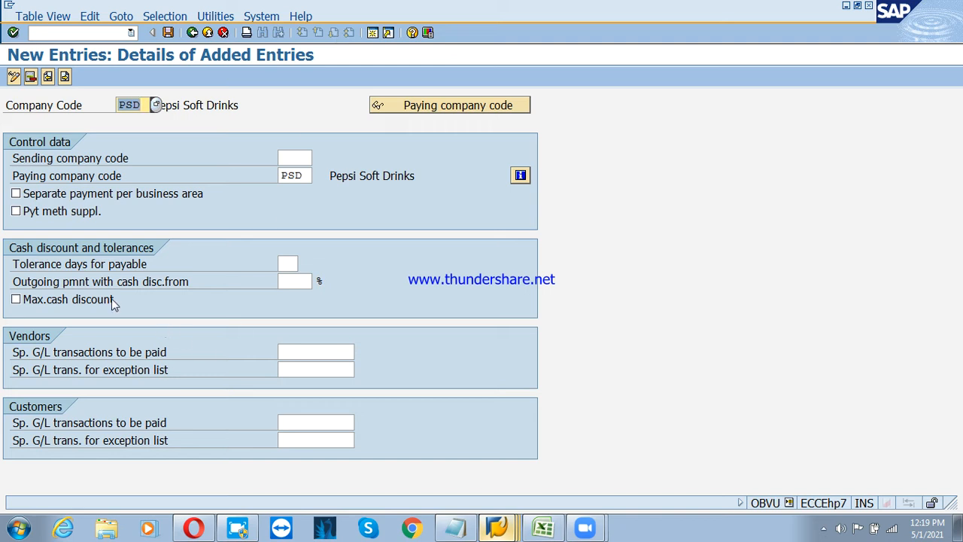
Set tolerance days for payable to 1 and the vendors' special G/L transactions to be paid to AF for company code PSD
left_click(288, 263)
left_click(285, 258)
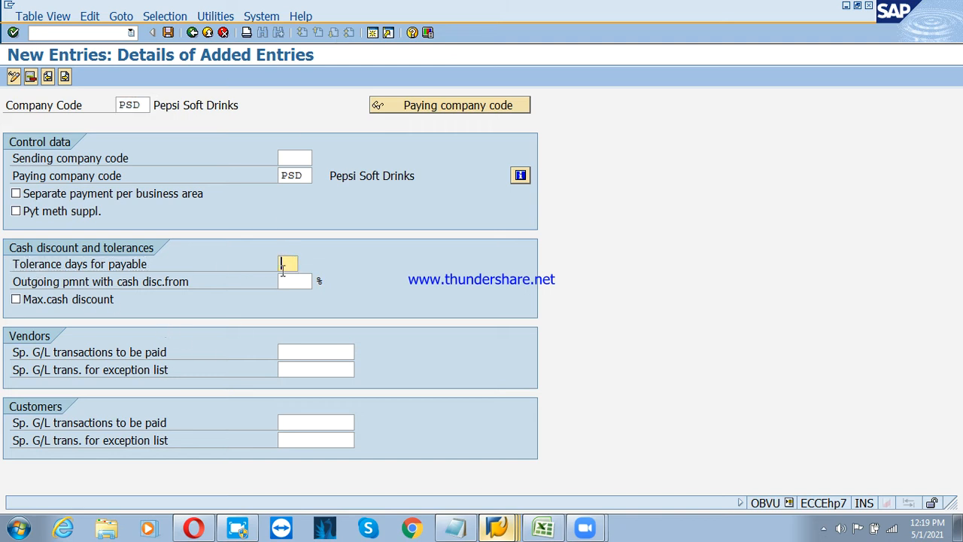
type("1")
left_click(34, 355)
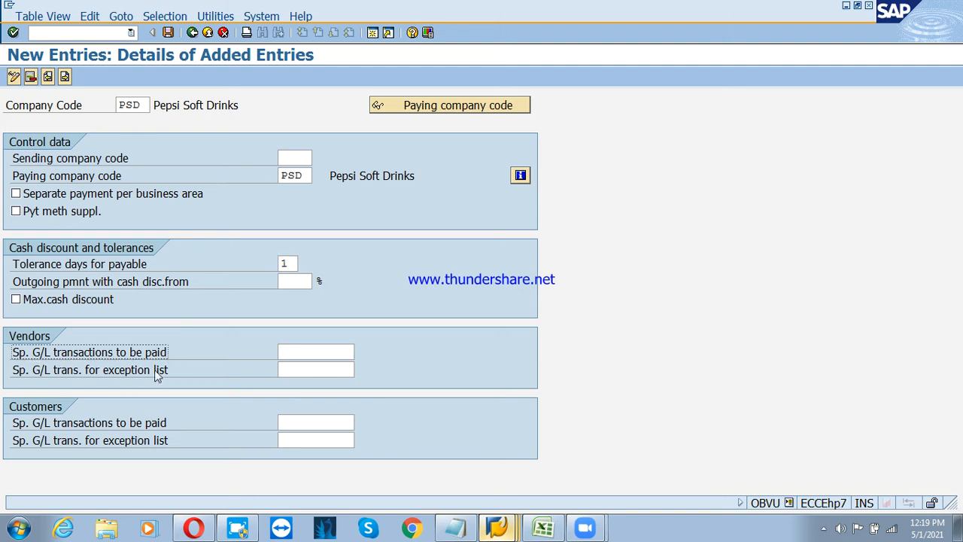
left_click(315, 352)
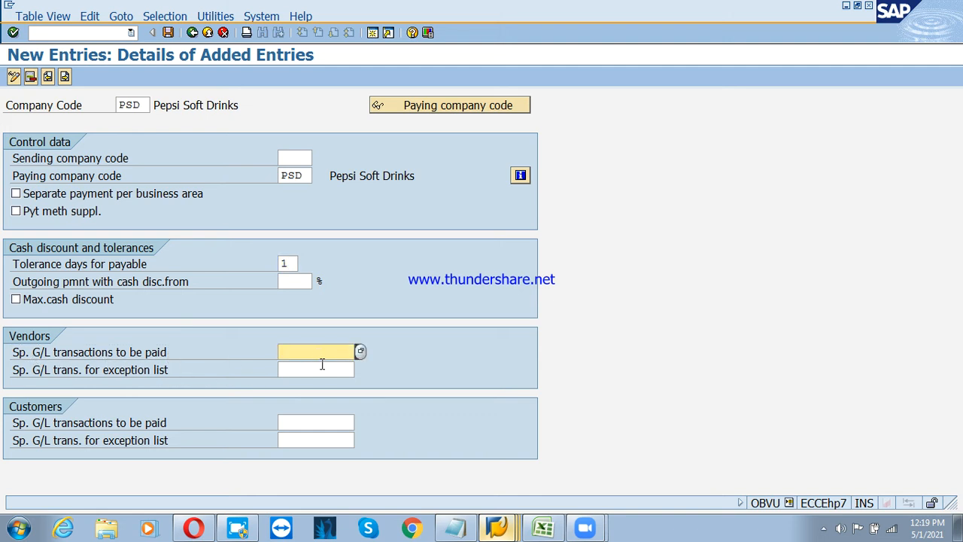
type("AF")
Save the PSD company code entry under the proposed customizing request and return to the payment program's main screen
left_click(168, 33)
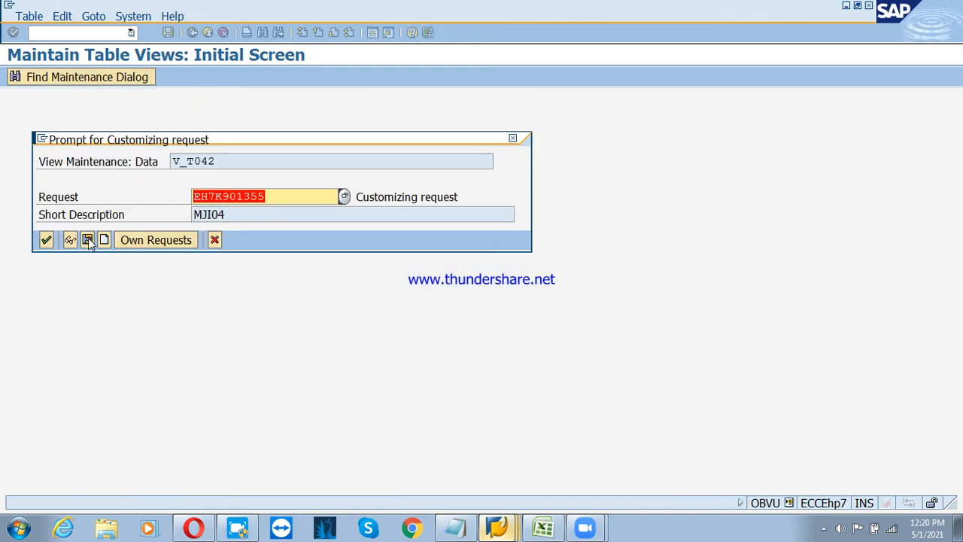
left_click(46, 240)
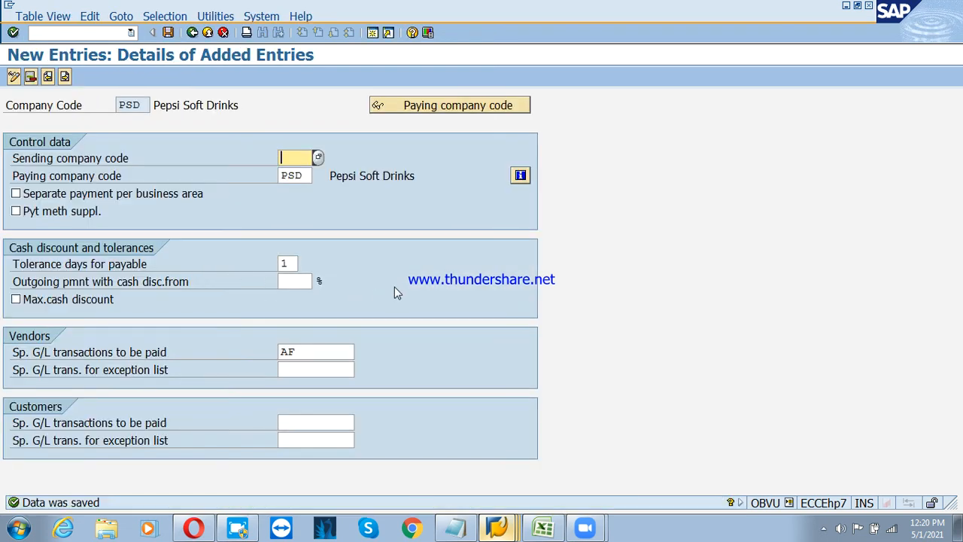
left_click(192, 32)
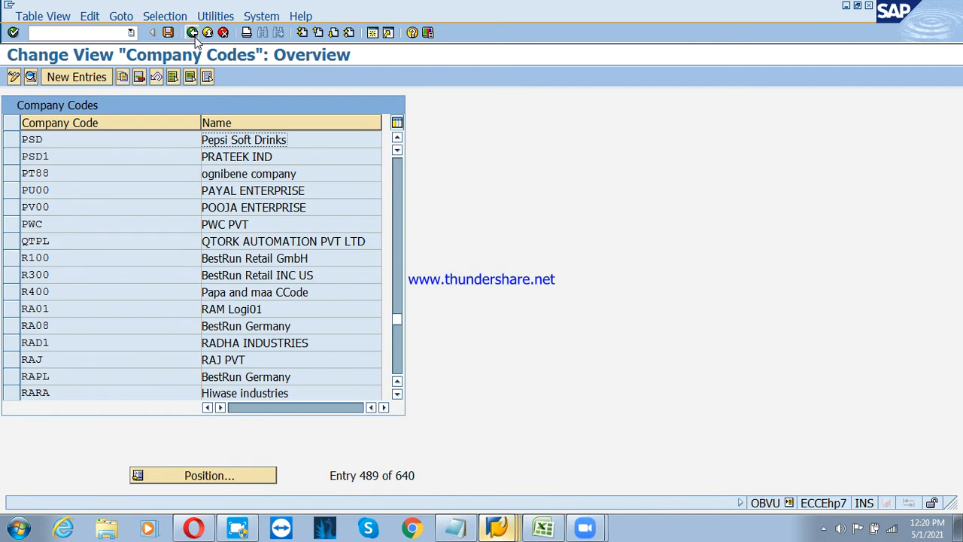
left_click(192, 34)
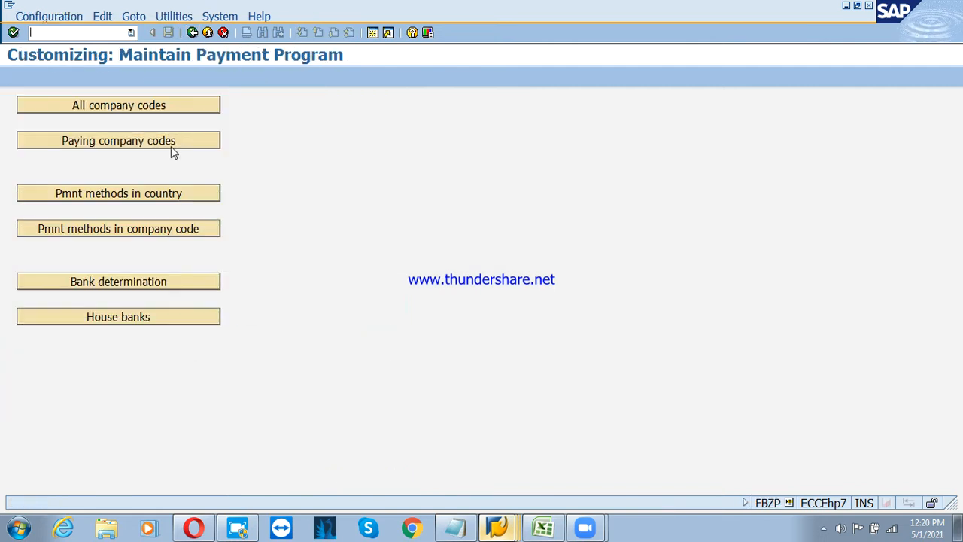
Create a new paying company code entry for PSD with a minimum outgoing payment amount of 5,000 INR
left_click(101, 140)
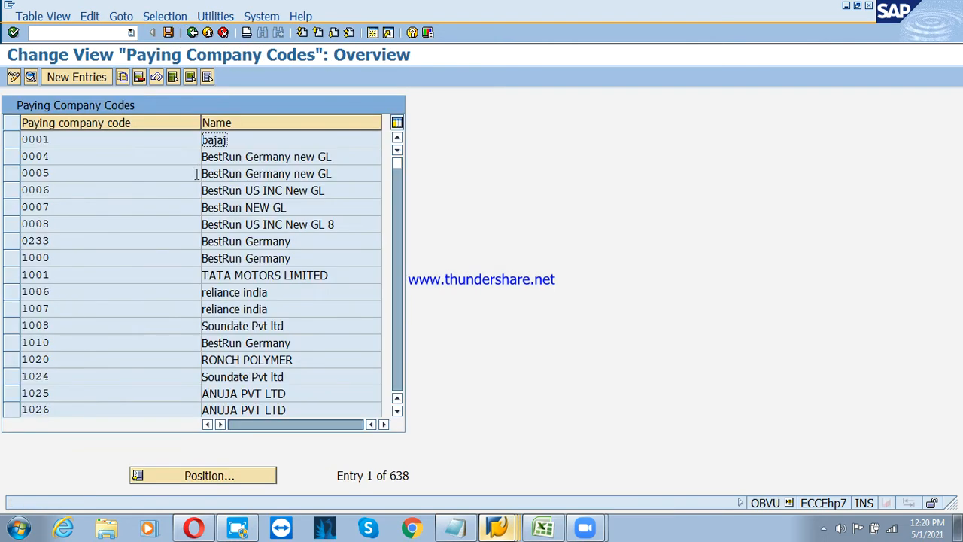
left_click(97, 81)
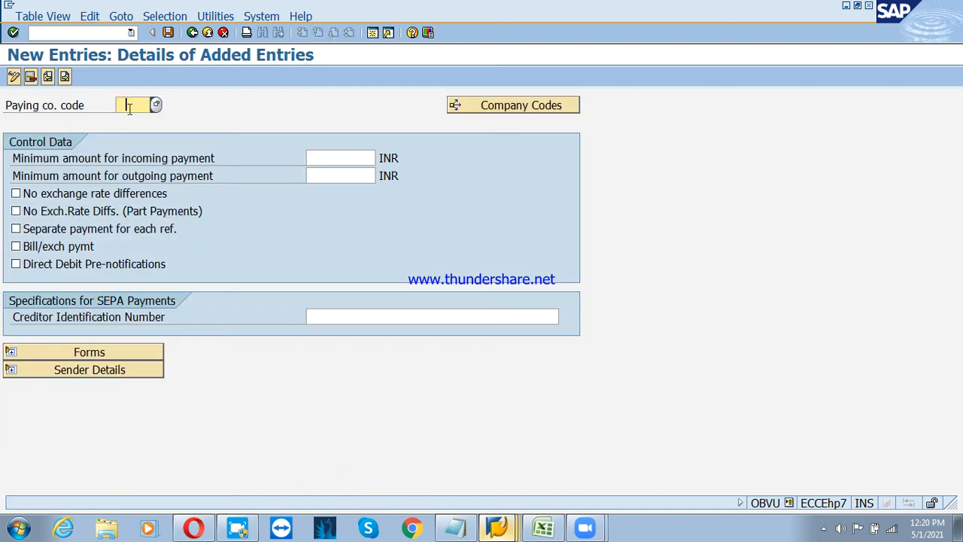
type("PSD")
key("Return")
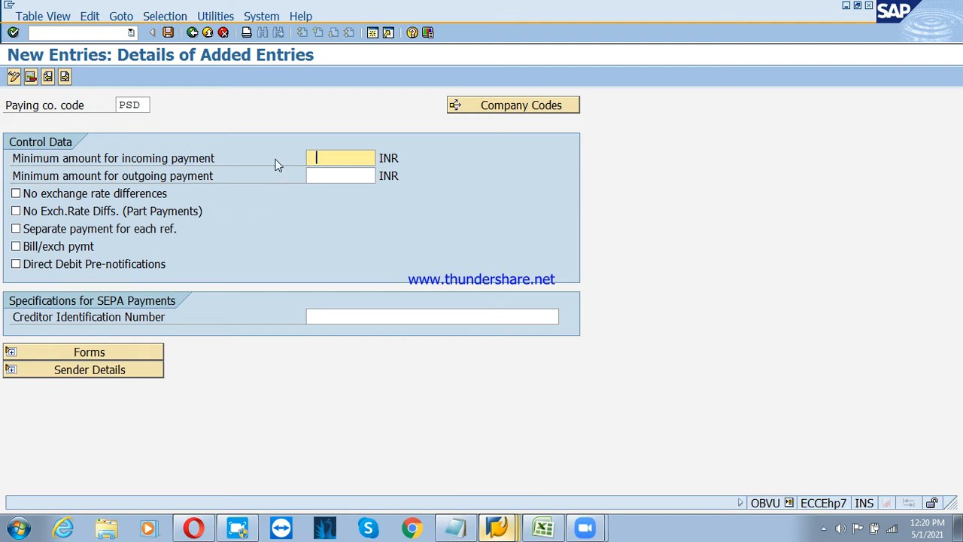
key("Tab")
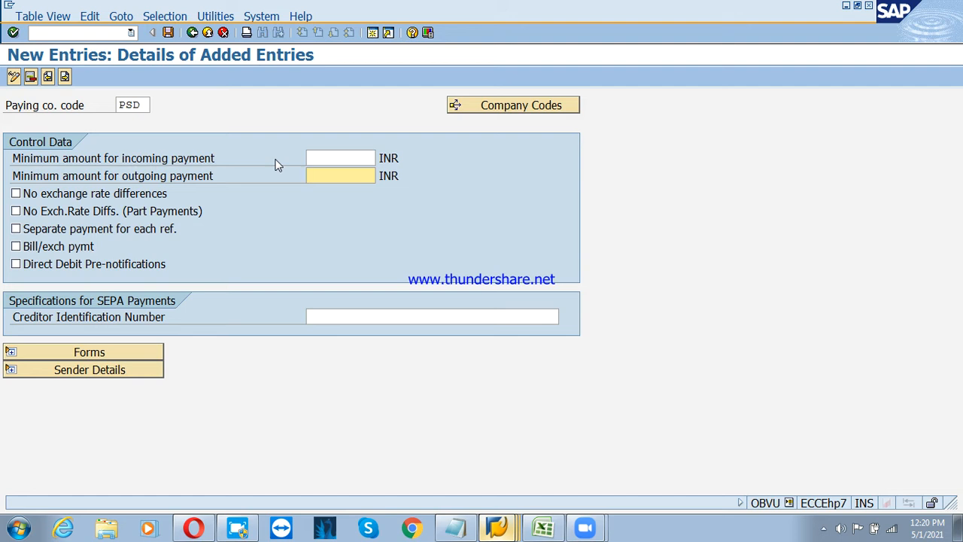
type("000")
key("Left")
type("25")
key("Return")
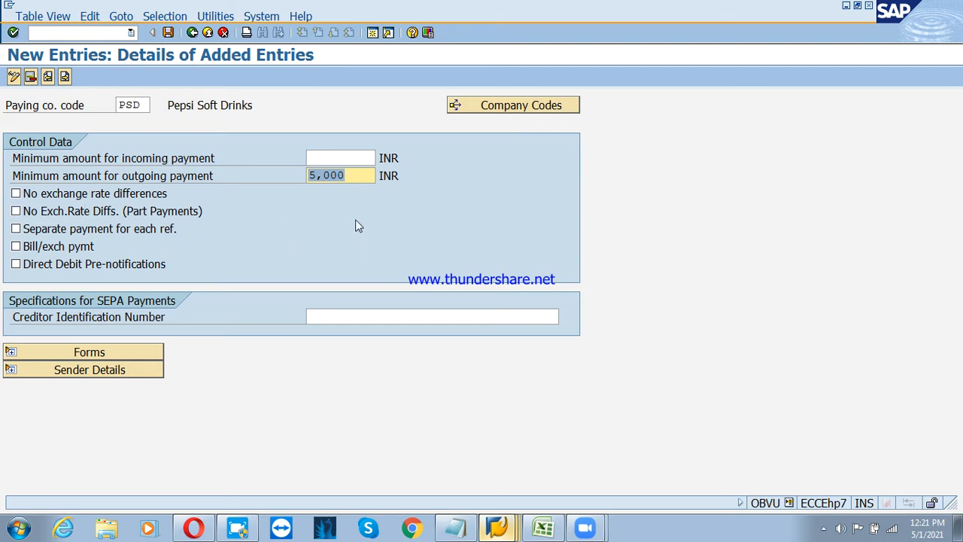
Save the PSD paying company code entry under the proposed customizing request and leave the paying company codes view
left_click(168, 33)
left_click(43, 241)
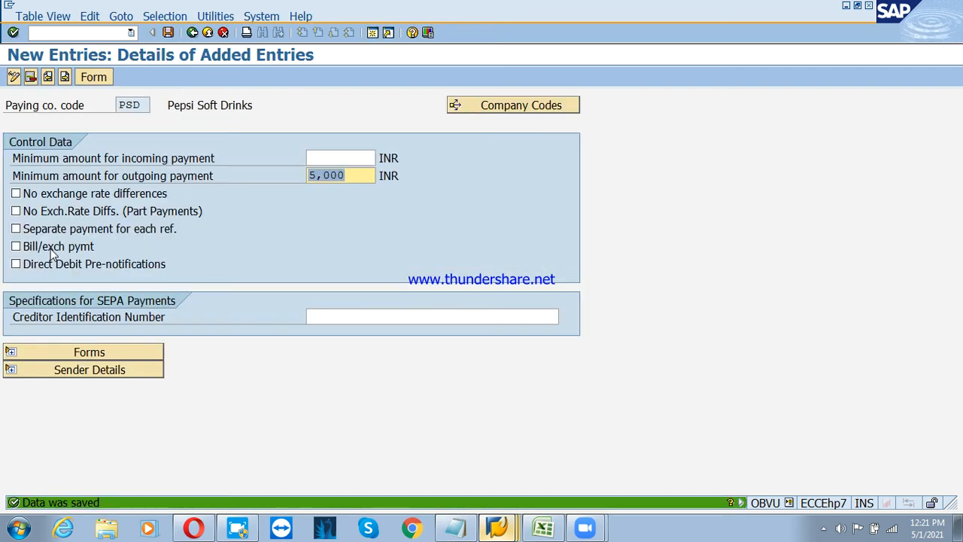
left_click(205, 33)
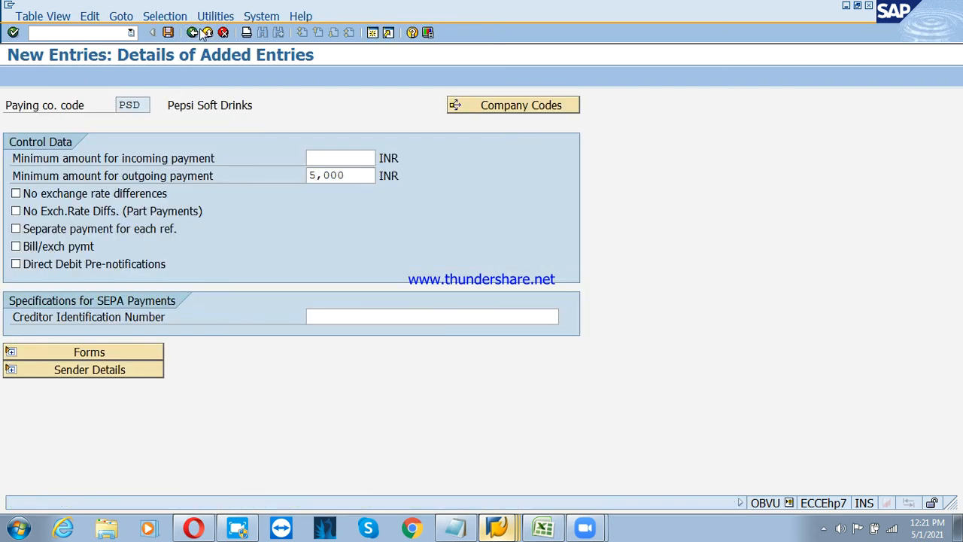
left_click(193, 33)
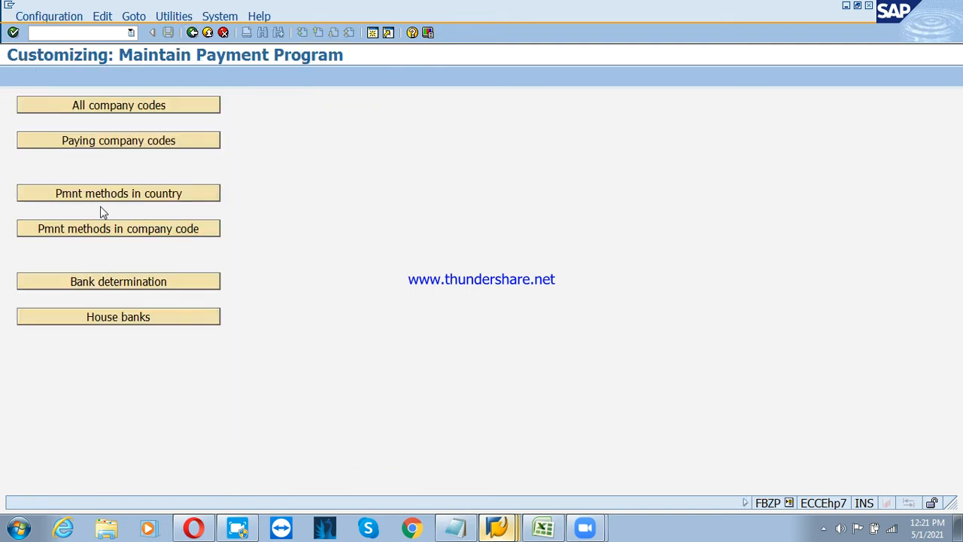
Examine India's payment methods at country level, marking C (Cheque For SAP) and T (Bank Transfer)
left_click(158, 197)
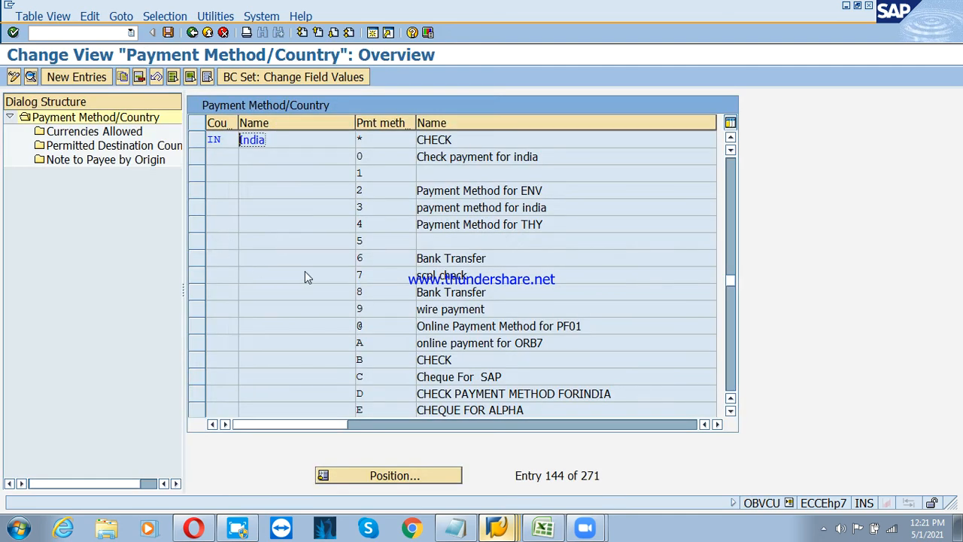
left_click(197, 380)
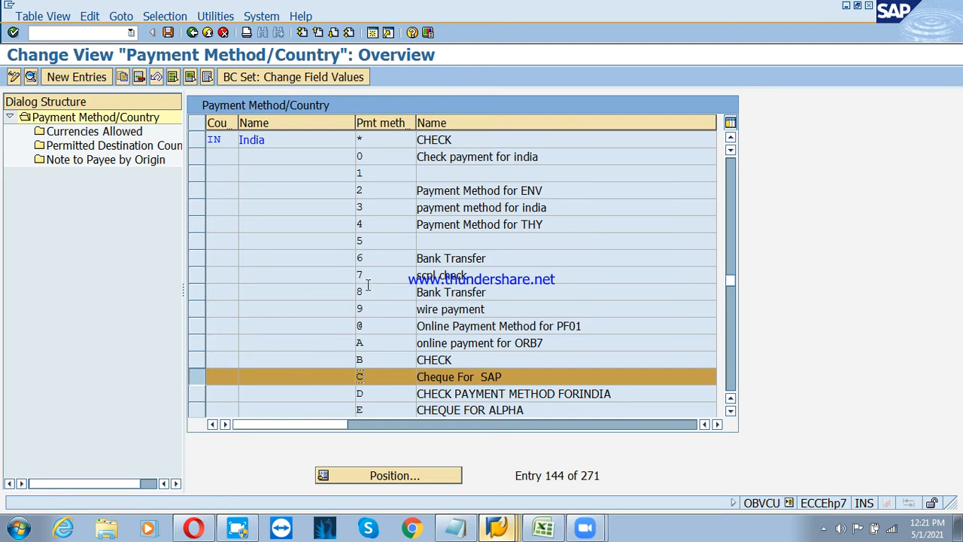
scroll(361, 367, "down", 2)
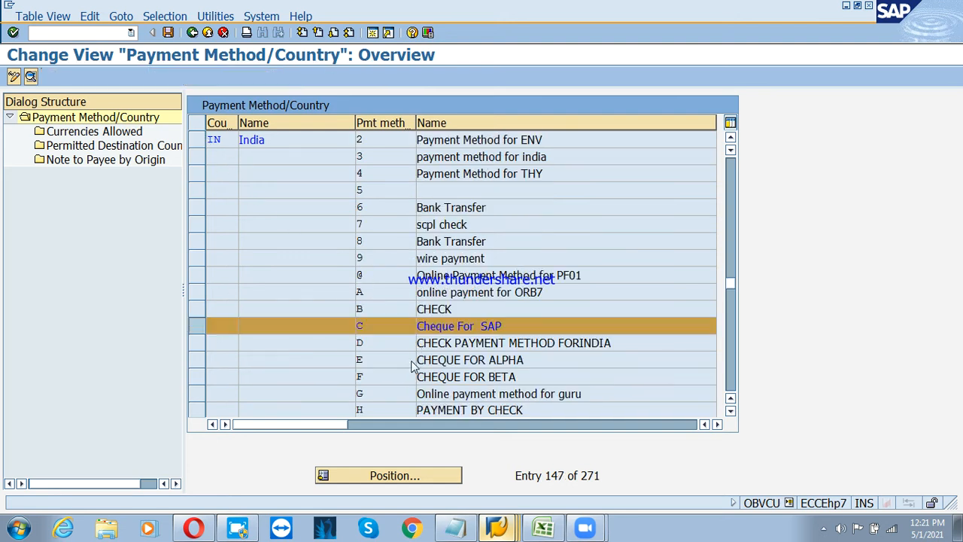
scroll(248, 399, "down", 2)
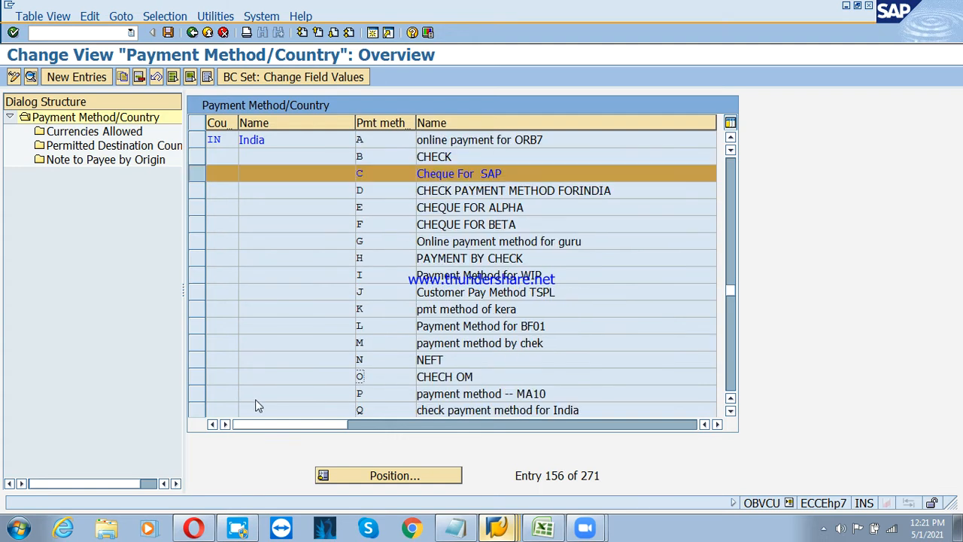
scroll(282, 360, "down", 2)
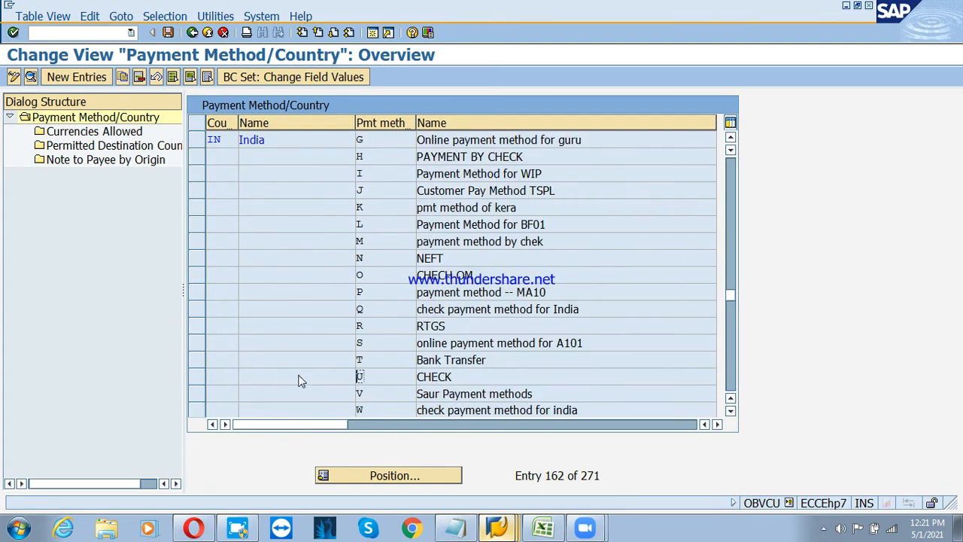
left_click(195, 361)
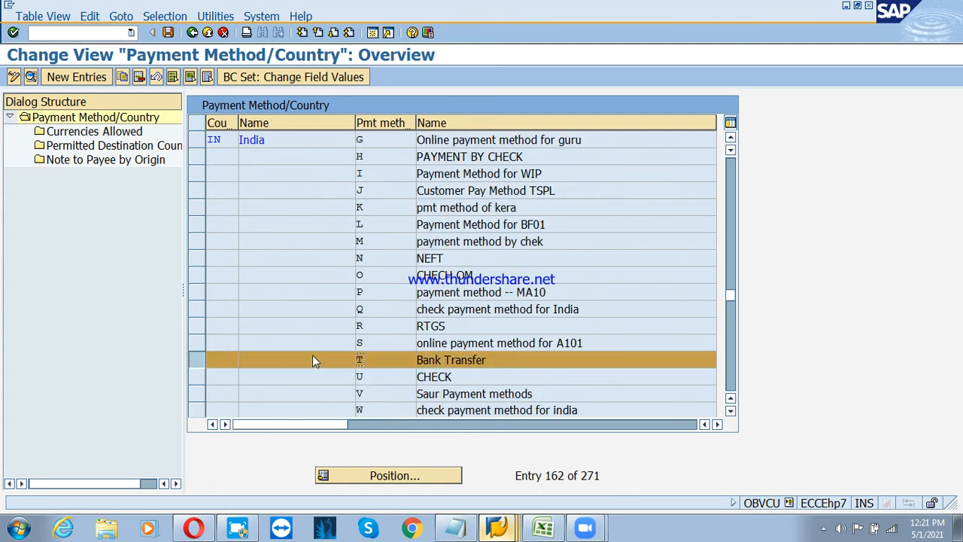
scroll(283, 361, "down", 2)
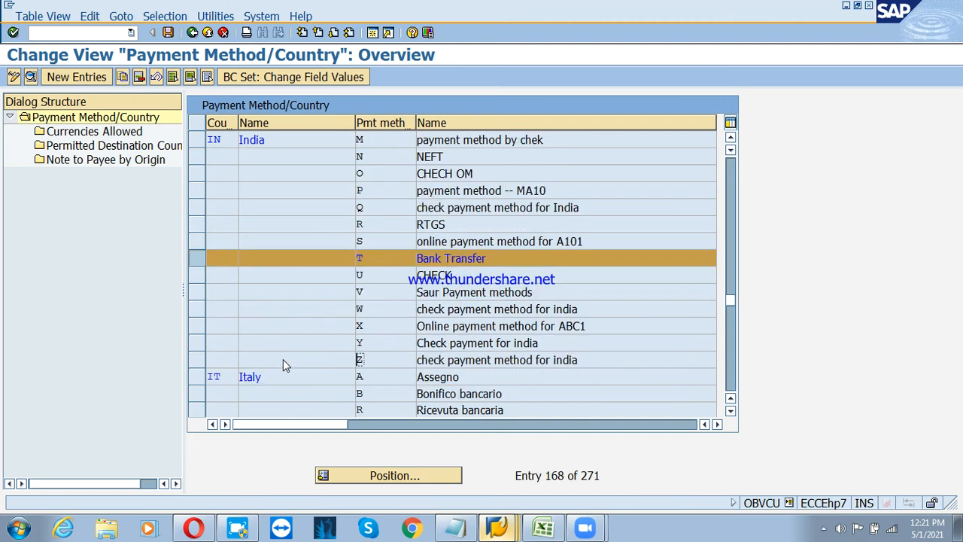
Review India's full range of country payment methods again, unmark methods C and T, and leave the country view
scroll(410, 331, "up", 5)
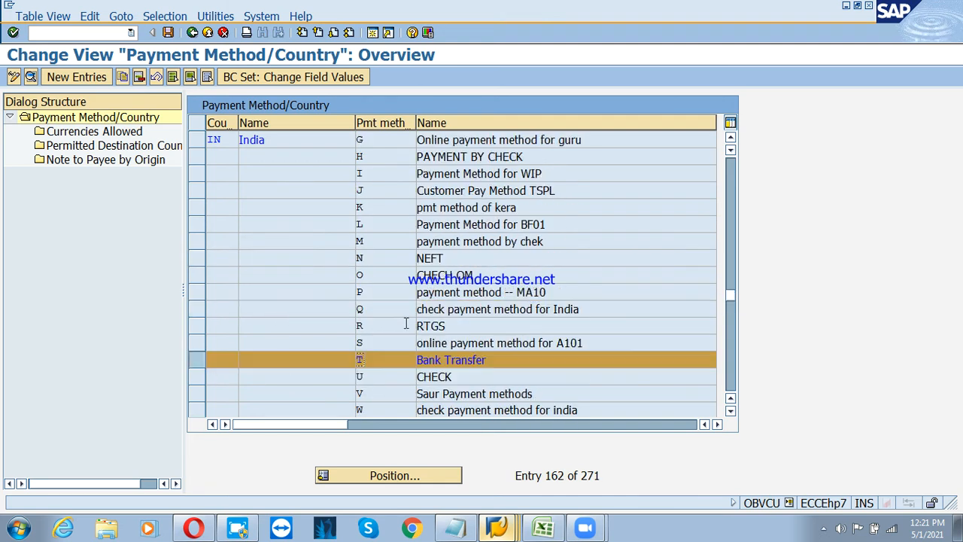
scroll(395, 313, "up", 2)
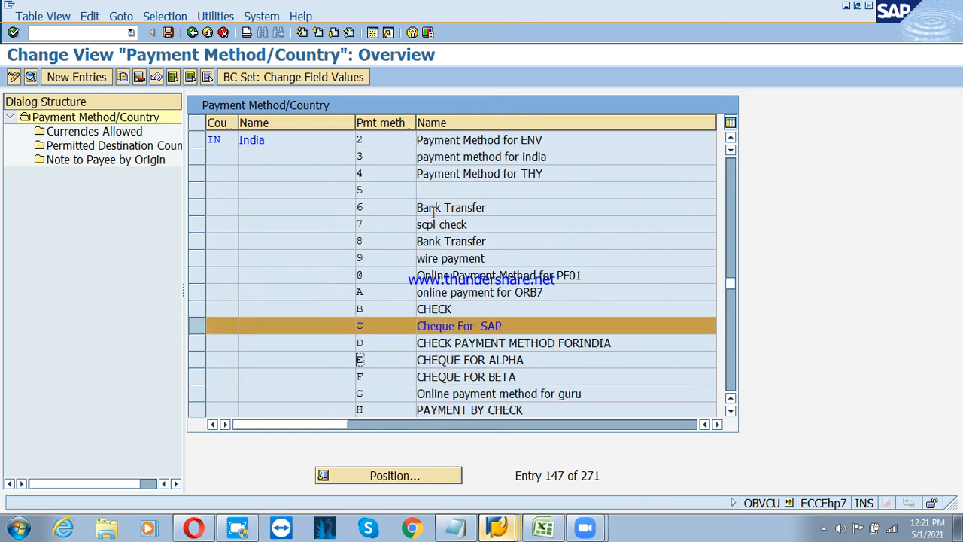
scroll(421, 218, "up", 1)
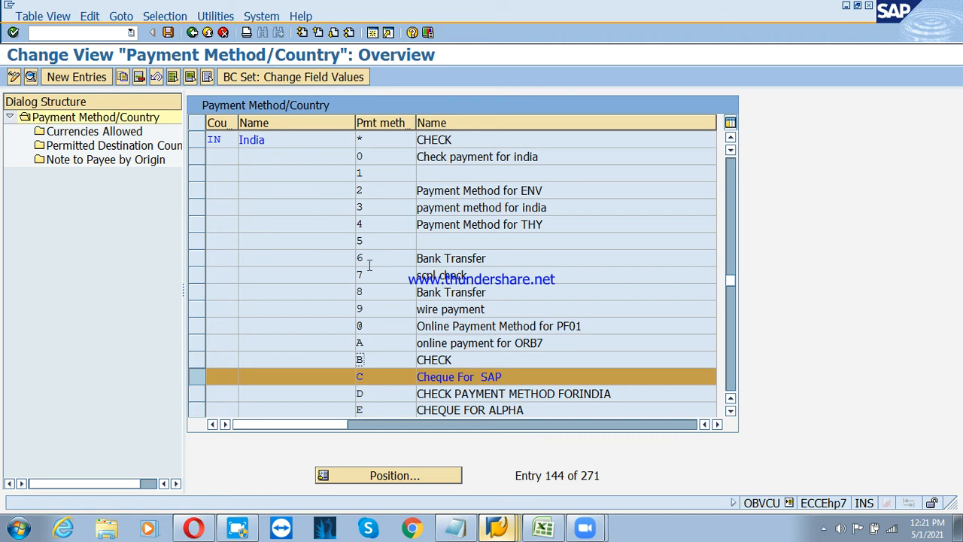
scroll(391, 268, "down", 3)
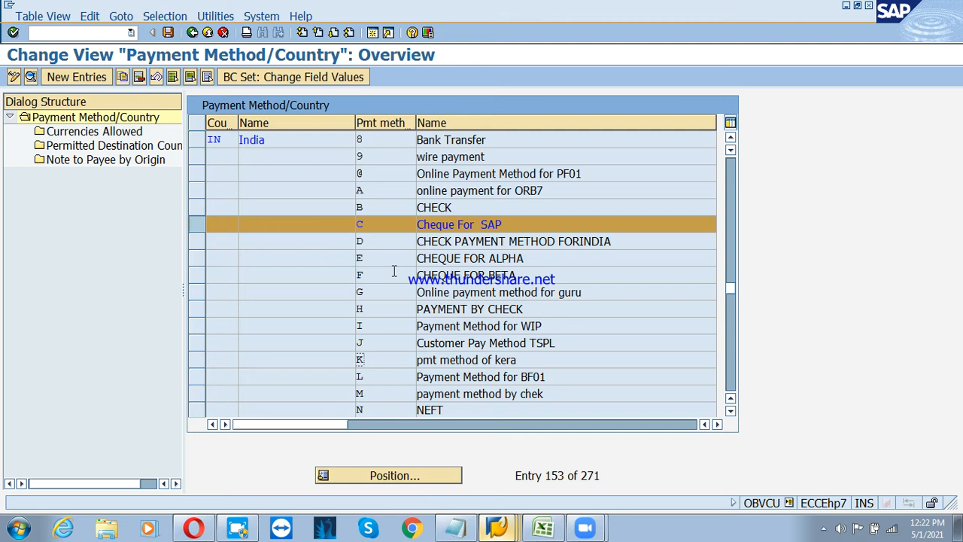
scroll(421, 327, "down", 1)
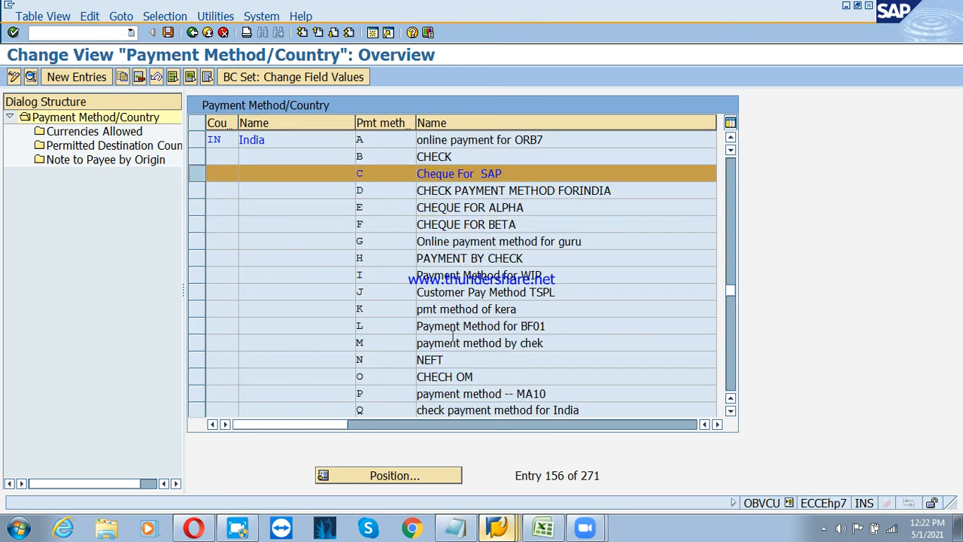
scroll(454, 335, "down", 1)
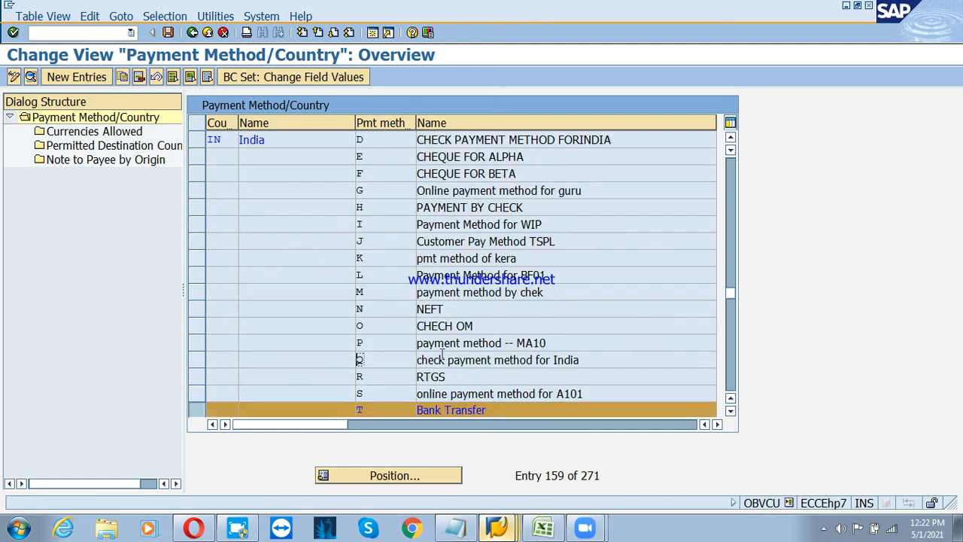
scroll(442, 356, "down", 1)
scroll(439, 361, "down", 1)
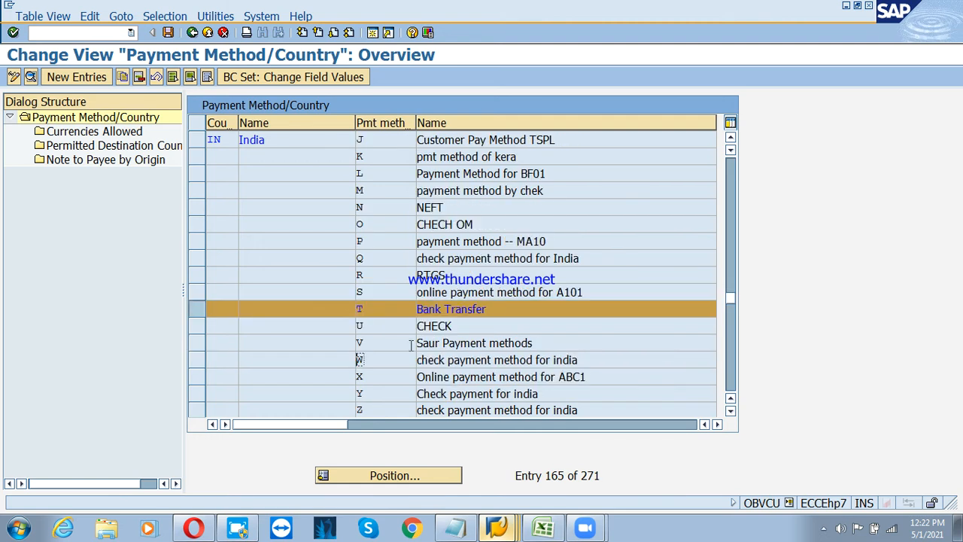
scroll(351, 329, "up", 3)
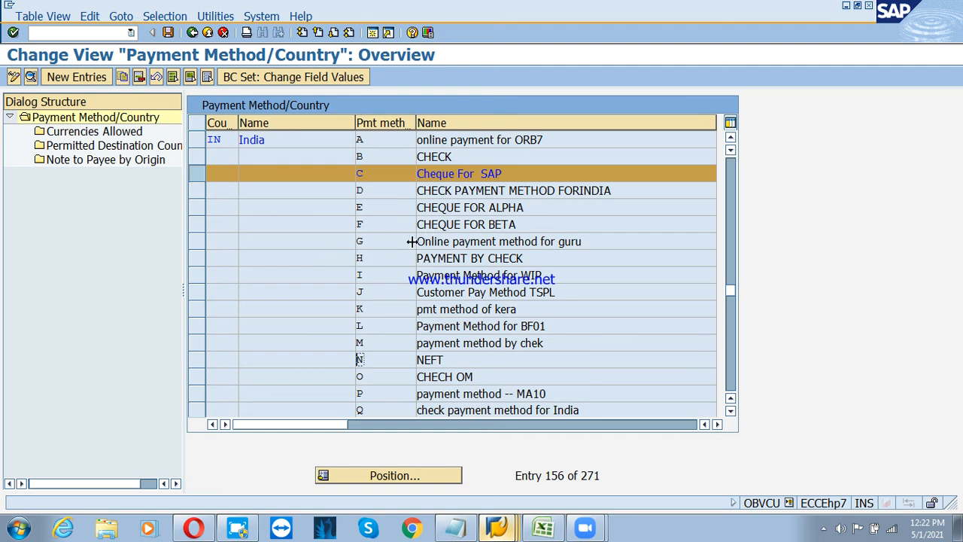
scroll(331, 203, "down", 2)
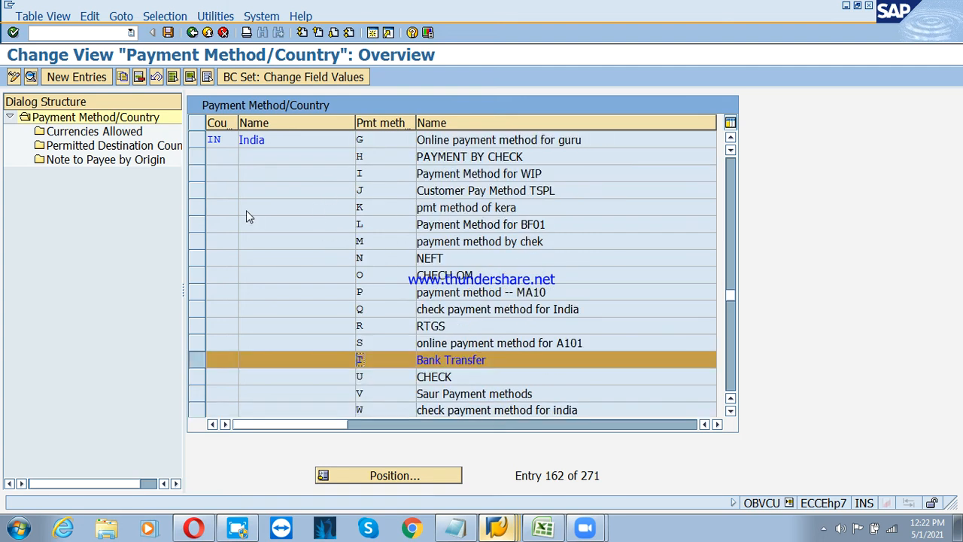
scroll(240, 203, "up", 2)
left_click(191, 177)
scroll(279, 261, "down", 2)
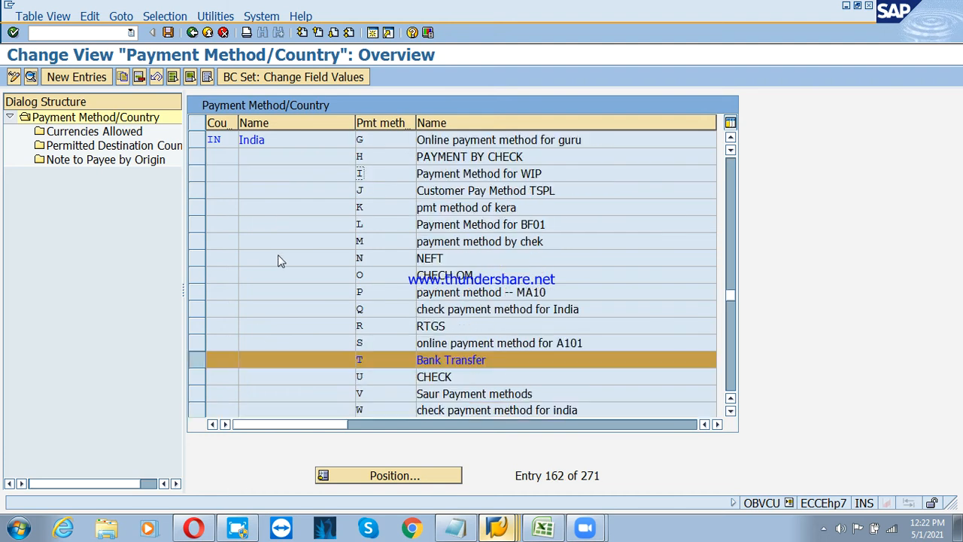
left_click(205, 359)
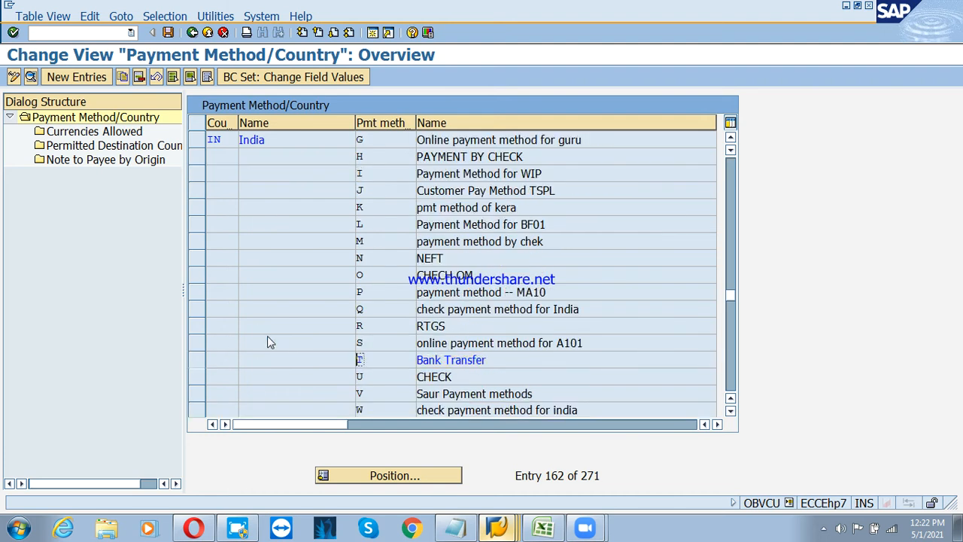
left_click(192, 35)
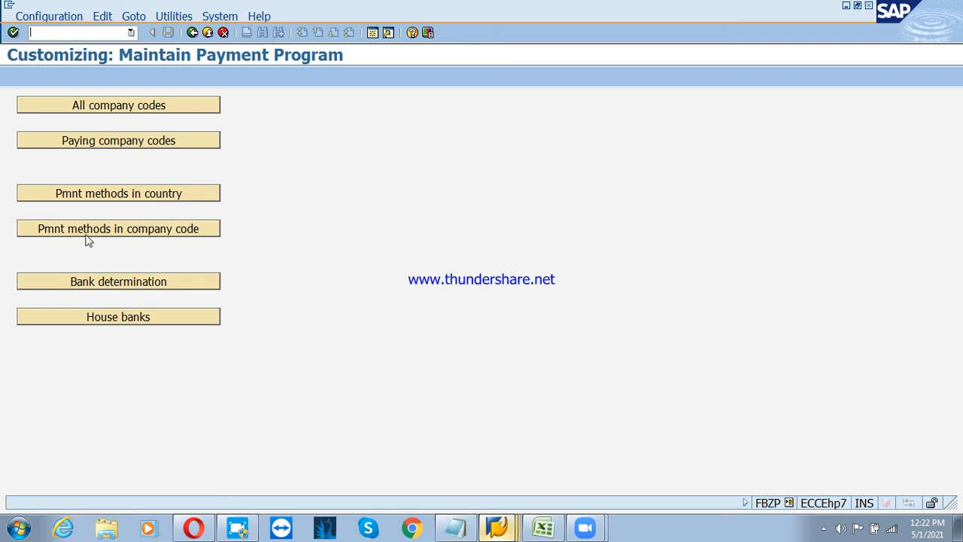
Start a new company-code payment method entry for paying company code PSD with payment method C
left_click(137, 233)
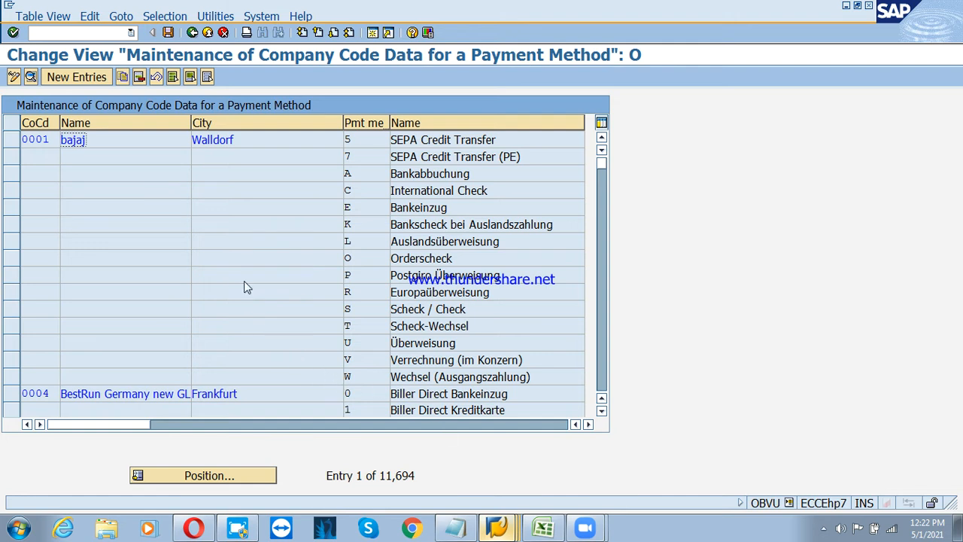
left_click(75, 77)
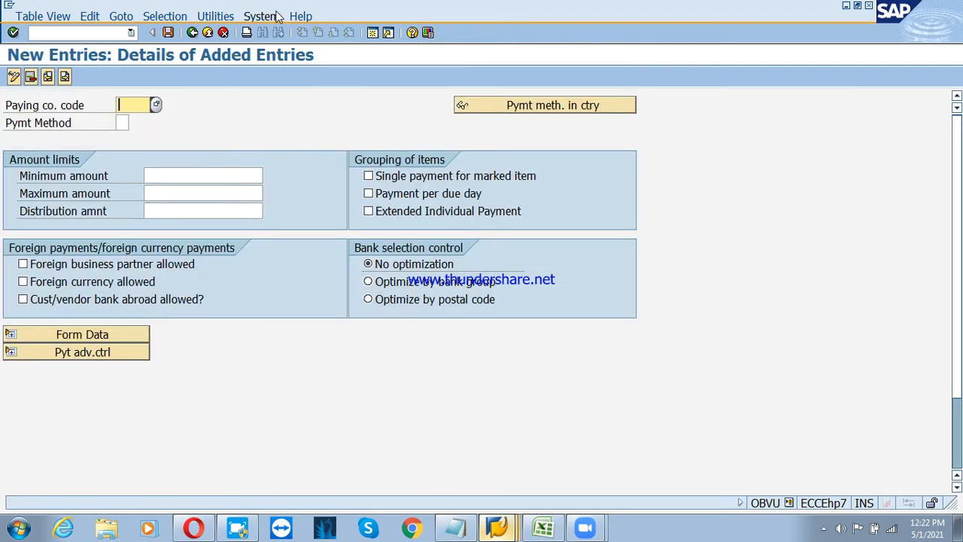
type("PSD")
key("Return")
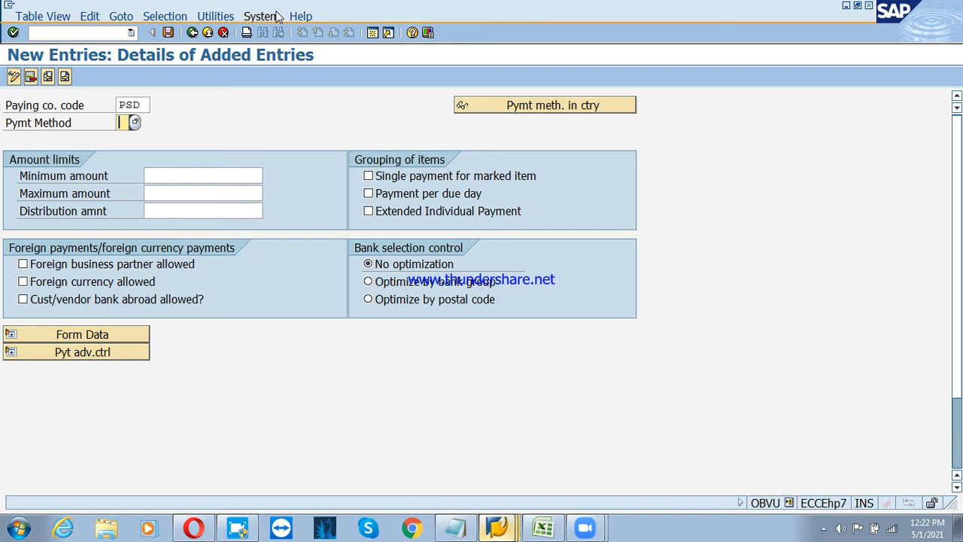
type("C")
key("Return")
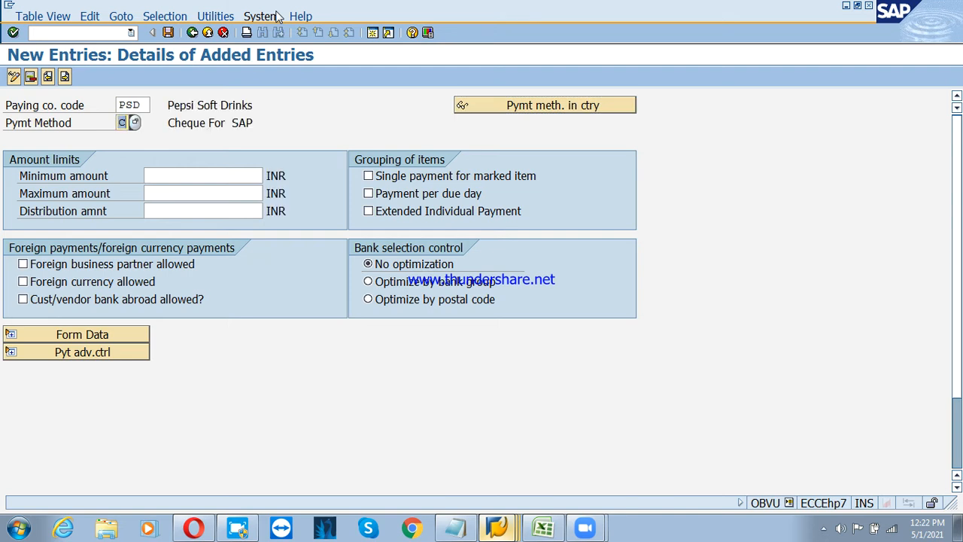
Set the payment method's amount limits to a minimum of 5,000 and a maximum of 999,999,999 INR
left_click(180, 174)
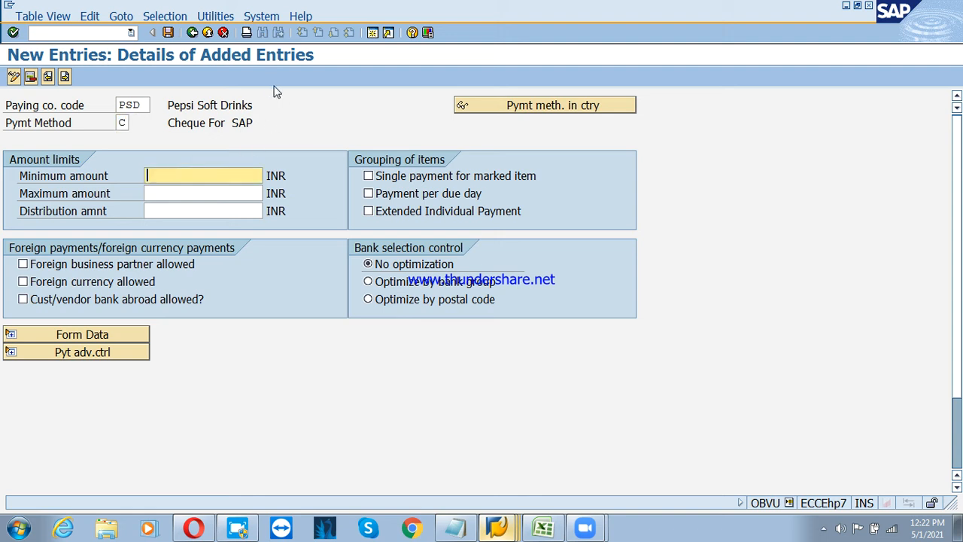
type("5000")
key("Tab")
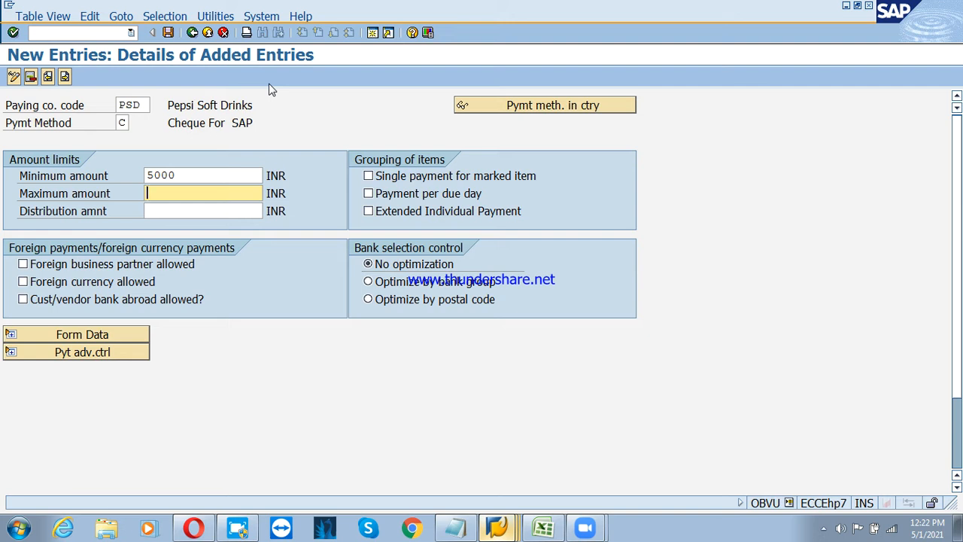
type("99999999")
key("Left")
key("Left")
key("Left")
key("Left")
key("Left")
key("Right")
key("Right")
key("Right")
key("Right")
key("Right")
key("Right")
key("Right")
key("Return")
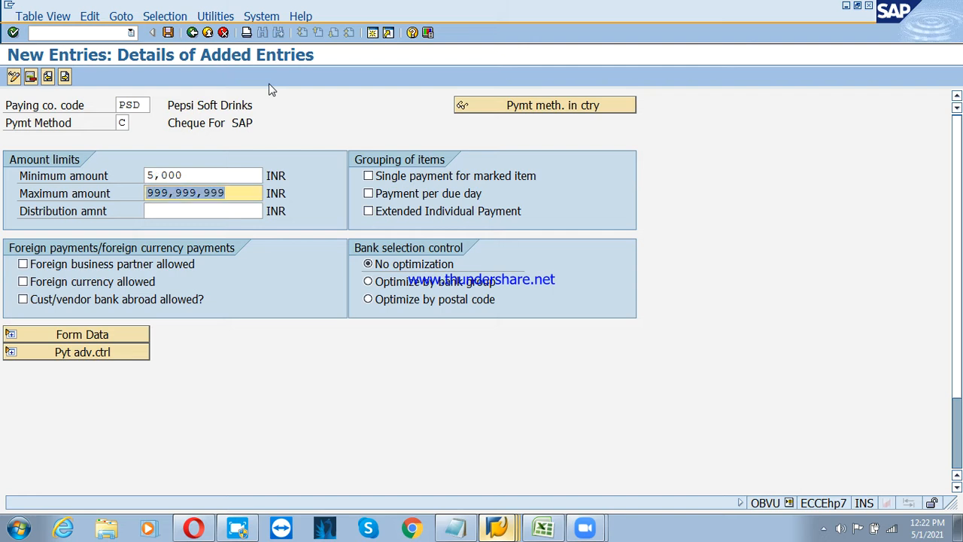
Save the PSD payment method entry, check its row in the overview, and leave the company-code payment methods view
key("ctrl+s")
key("Return")
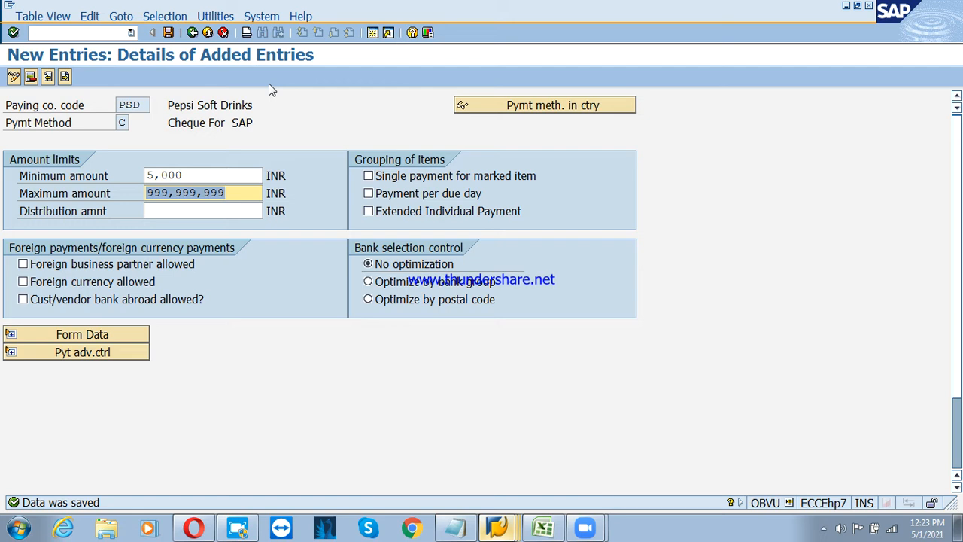
left_click(192, 33)
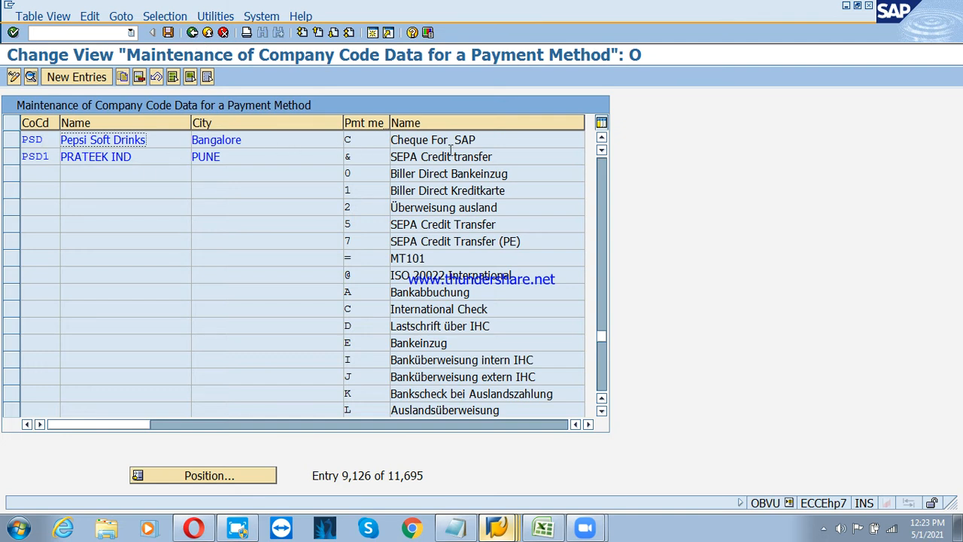
left_click(365, 141)
left_click(476, 136)
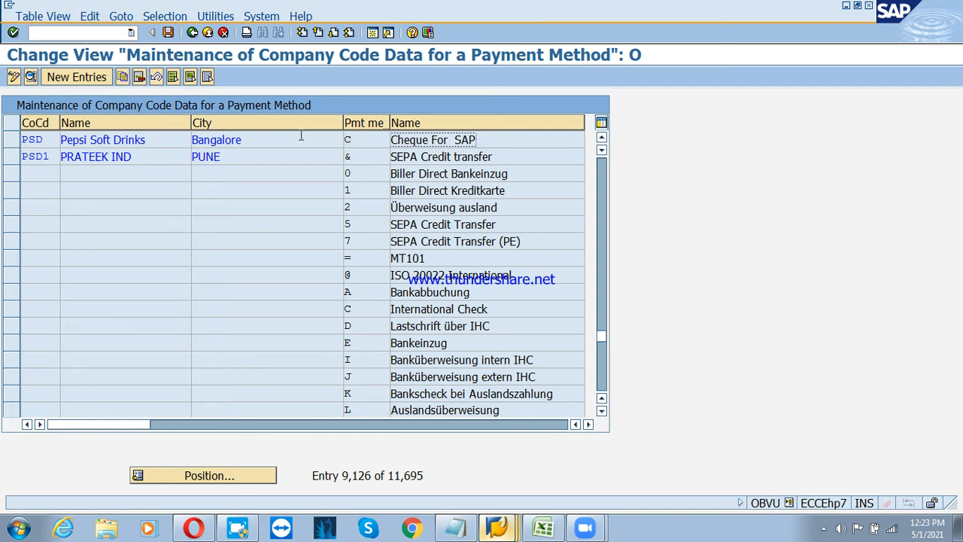
left_click(190, 33)
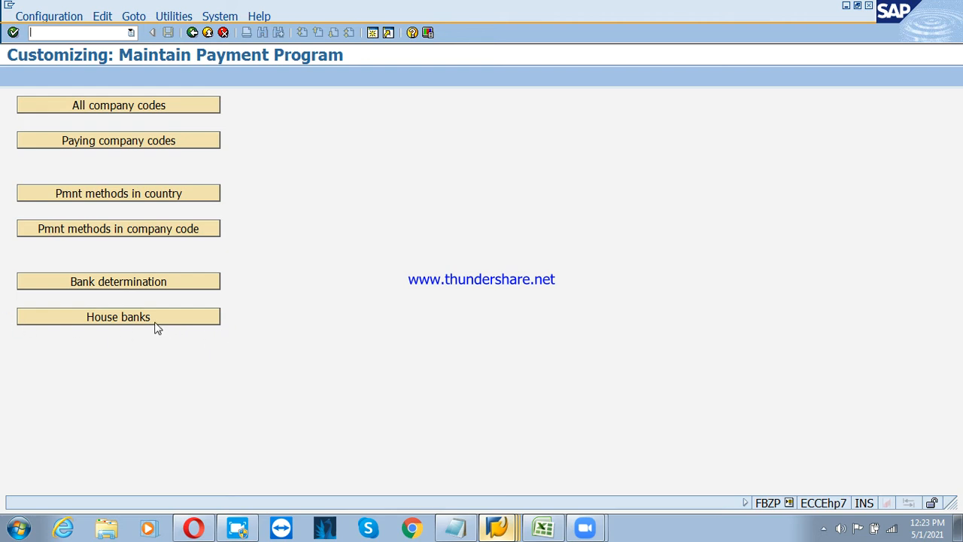
Open bank determination and position the bank selection list at paying company code PSD
left_click(106, 280)
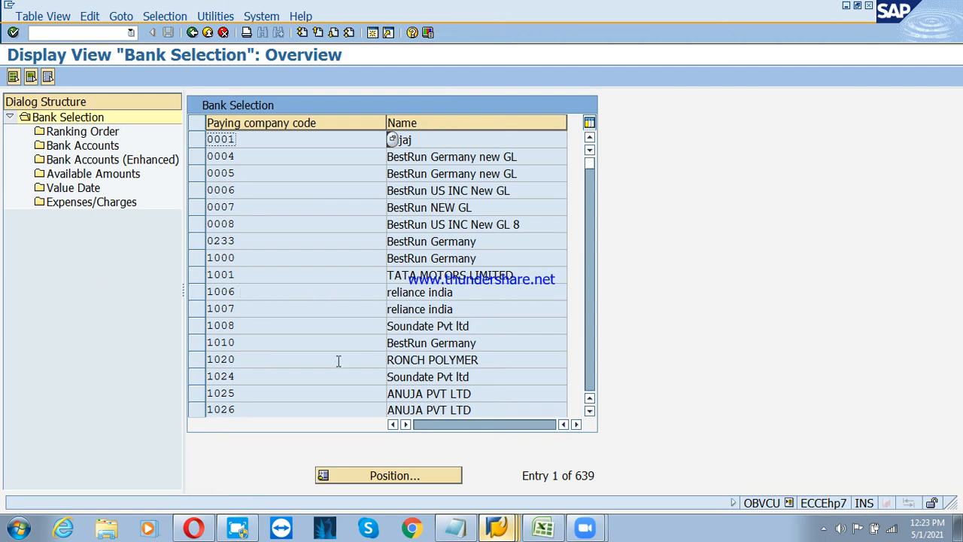
left_click(401, 478)
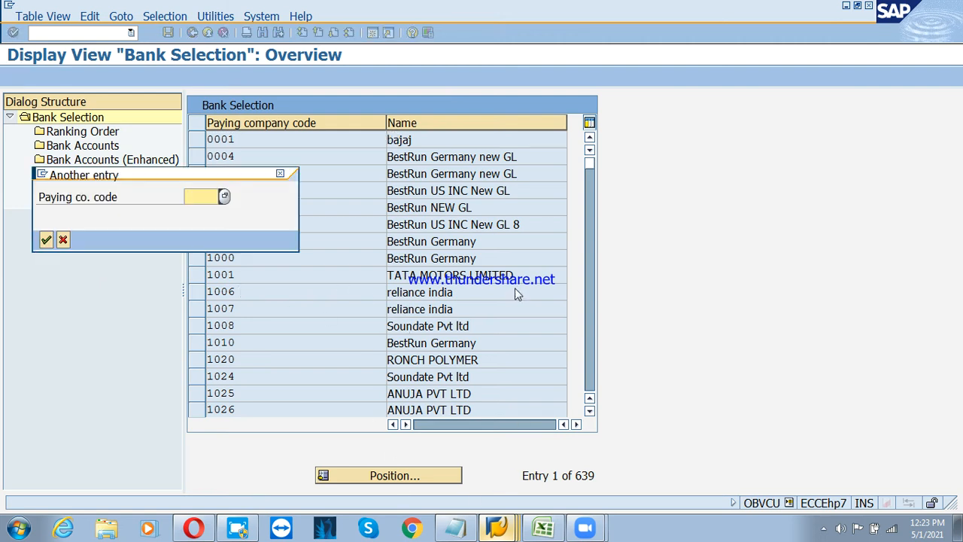
type("PSD")
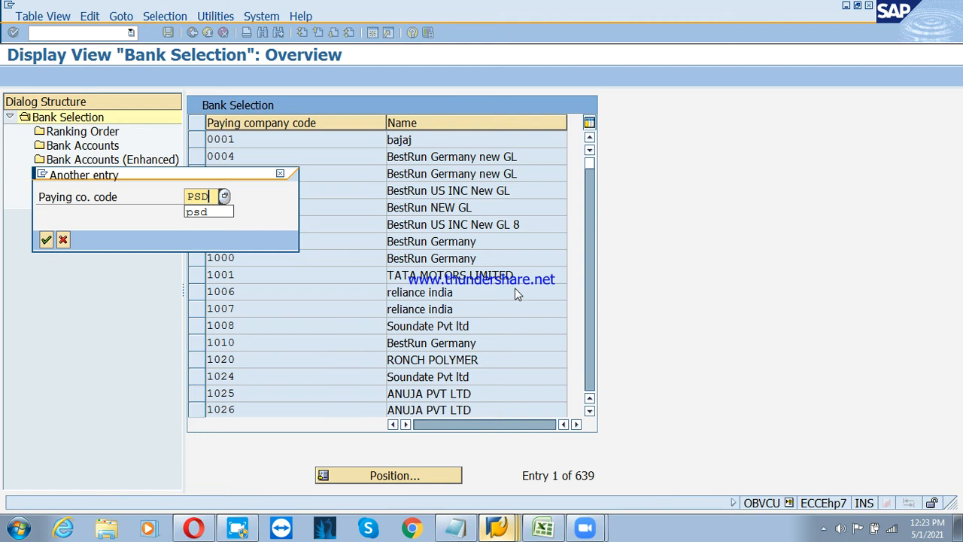
key("Return")
key("Return")
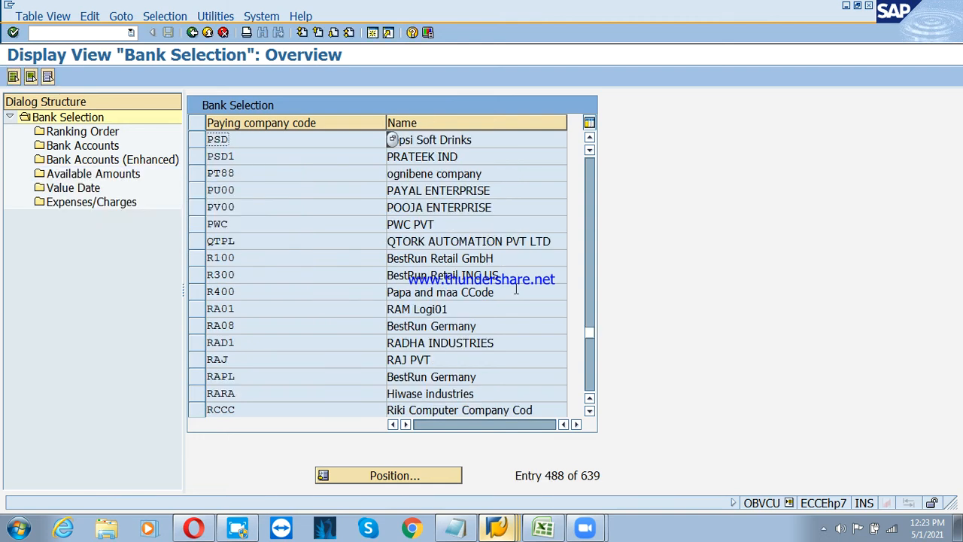
Open the ranking order for paying company code PSD and widen its payment method column
left_click(195, 147)
left_click(80, 132)
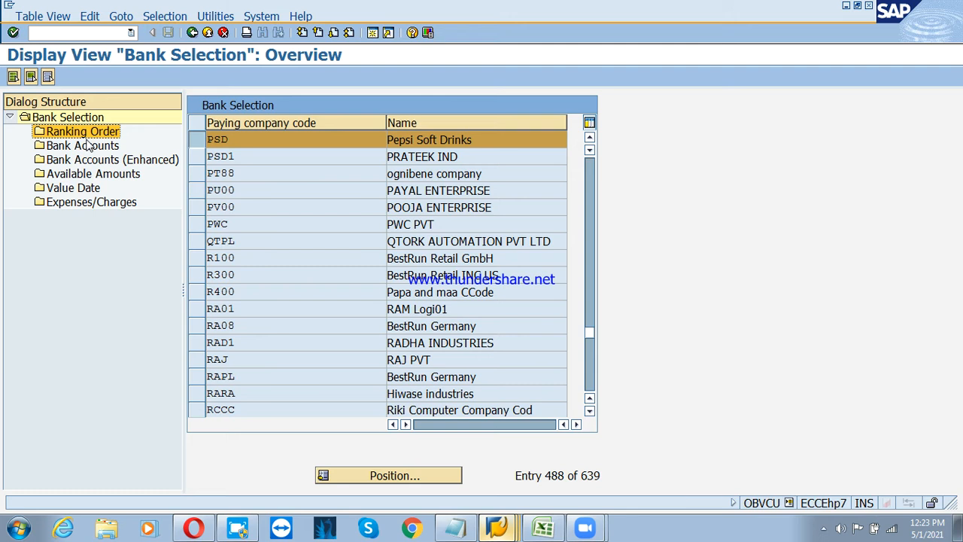
double_click(85, 134)
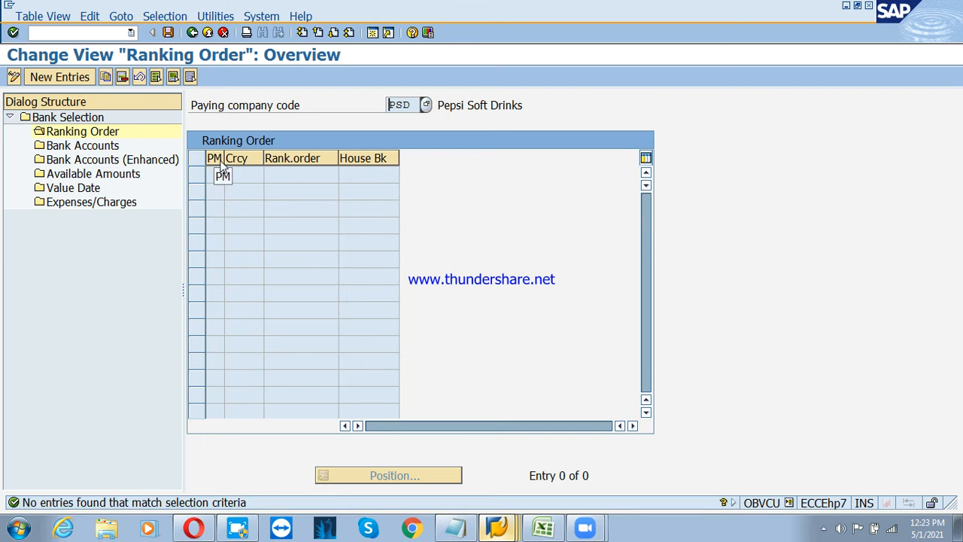
left_click_drag(223, 158, 238, 158)
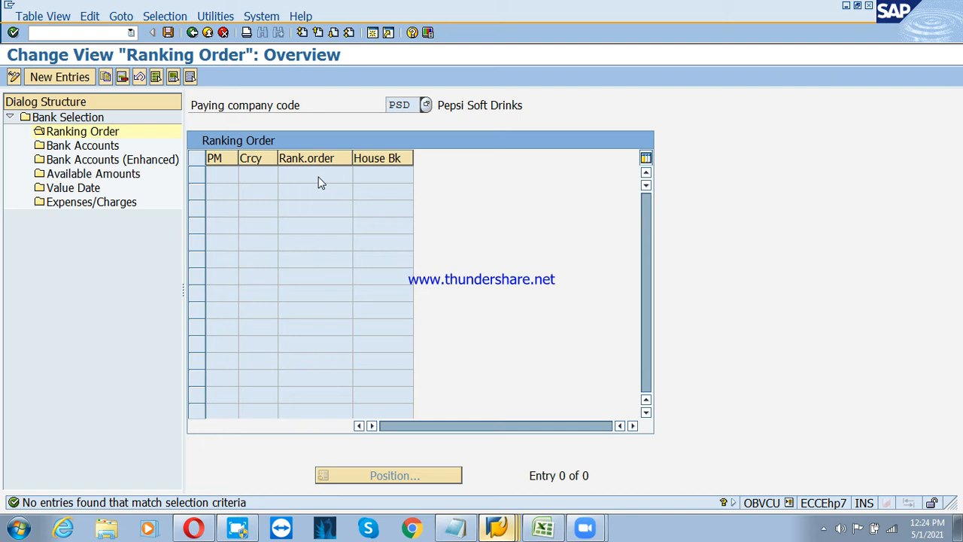
Switch to the Book1 workbook in Excel and clear the existing asset table from Sheet1
left_click(558, 524)
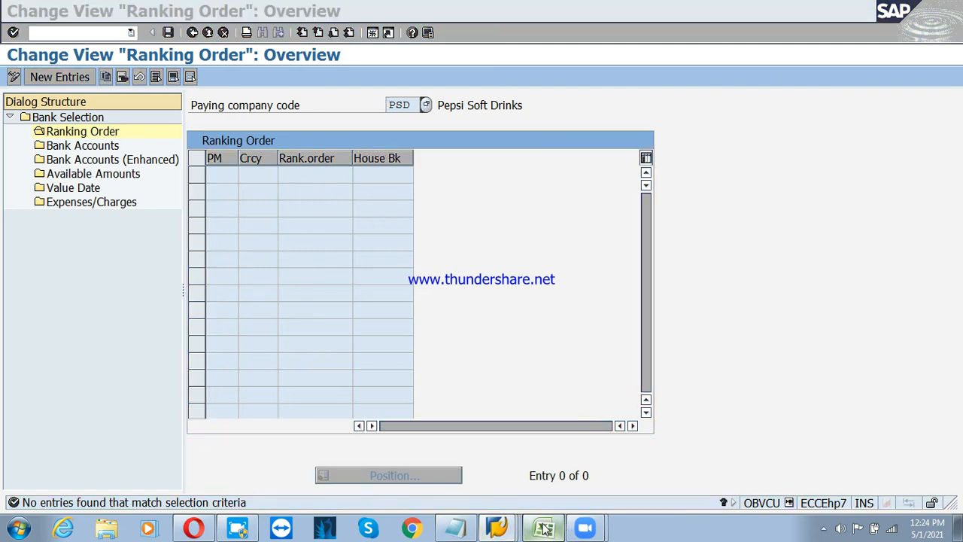
left_click(557, 527)
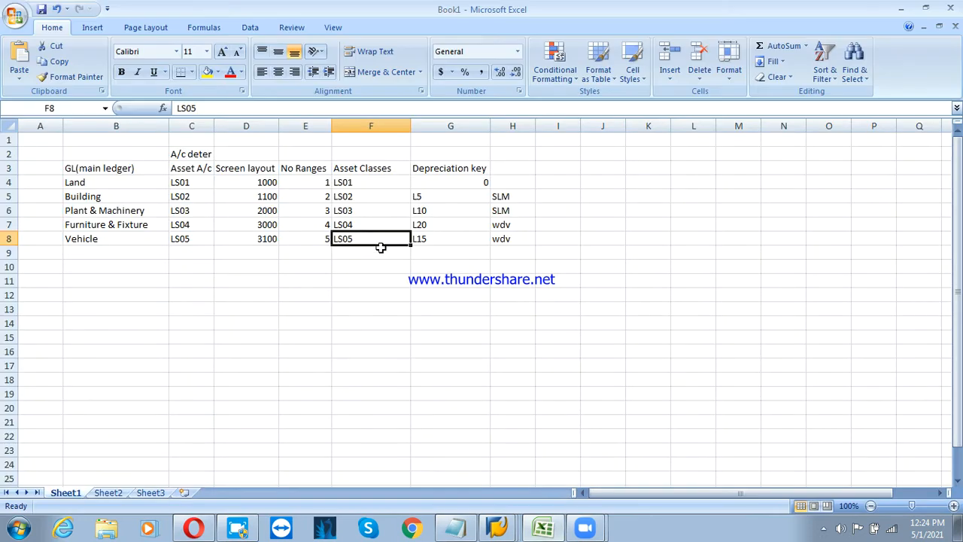
key("ctrl+a")
key("Delete")
key("Return")
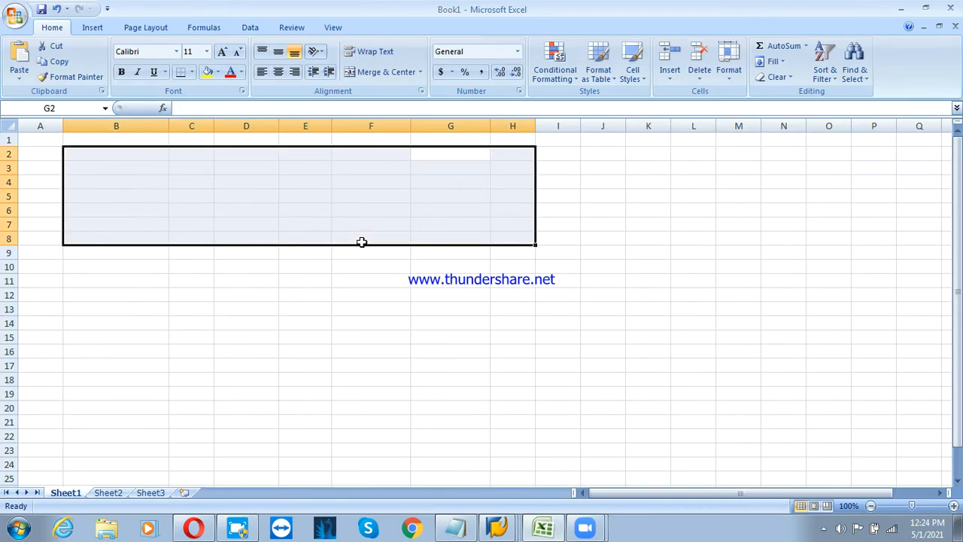
List hdfc bank, icici bank and citi bank in cells B4 to B6
key("Down")
key("Left")
key("Left")
key("Left")
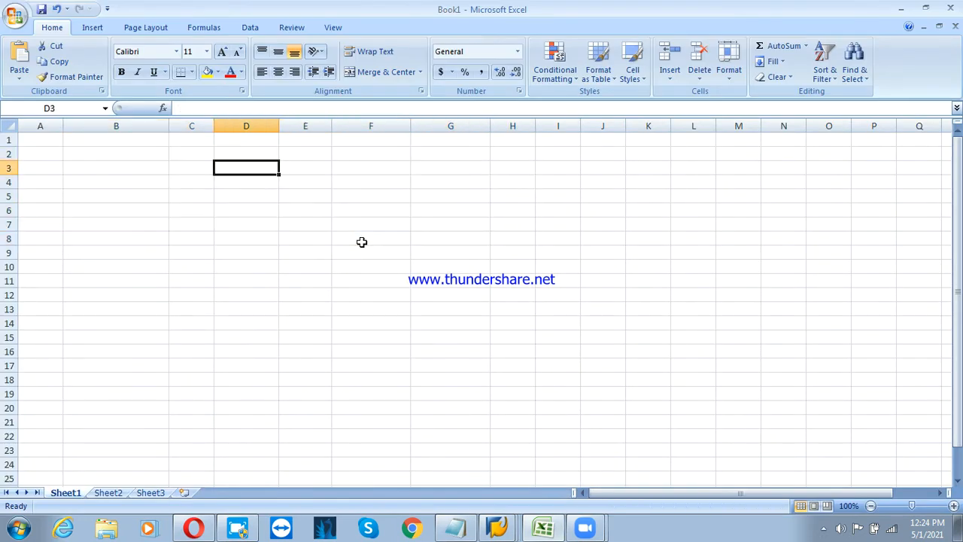
key("Left")
key("Left")
key("Down")
type("hdfc")
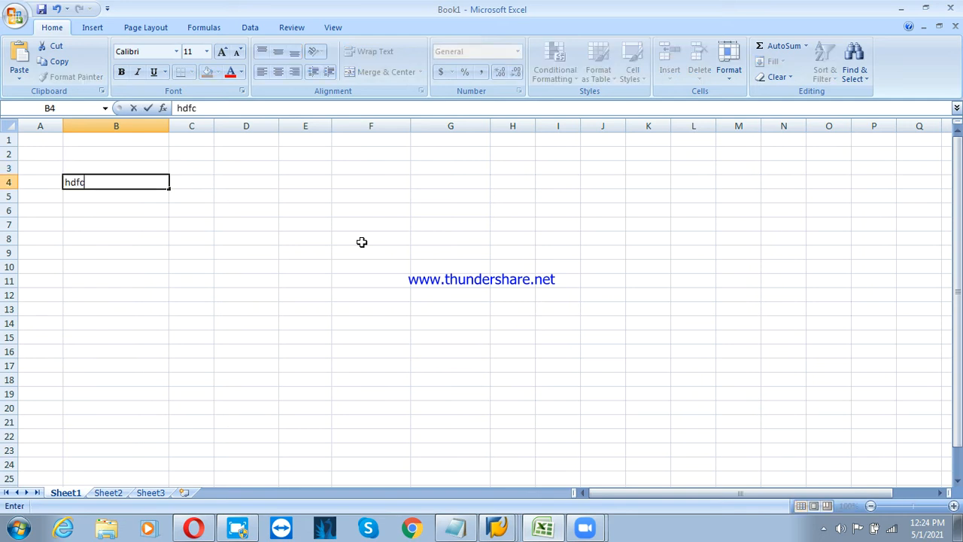
type(" bank")
key("Return")
type("ici")
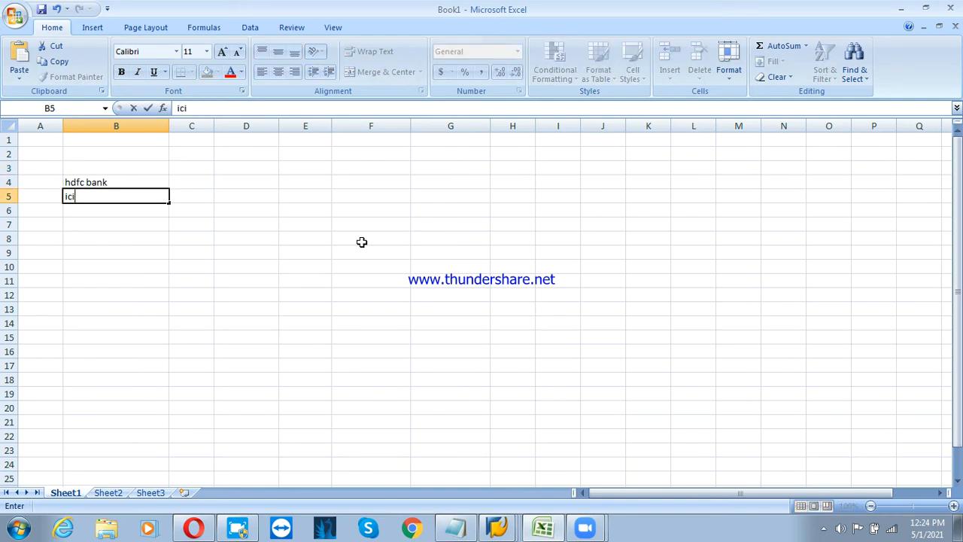
type("ci bank")
key("Return")
type("citi bank")
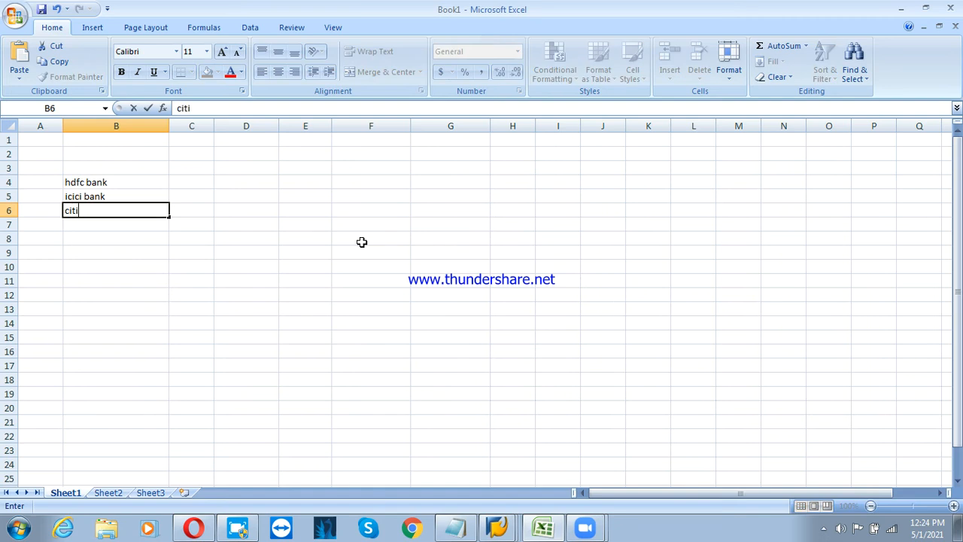
key("Up")
Enter an amount of 5000000 for both hdfc bank and icici bank in cells D4 and D5
key("Up")
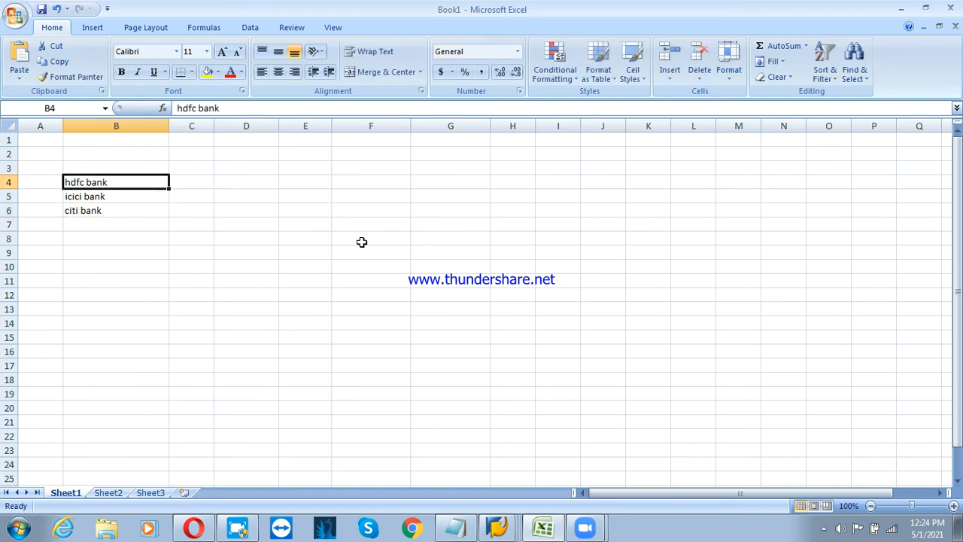
key("Right")
key("Right")
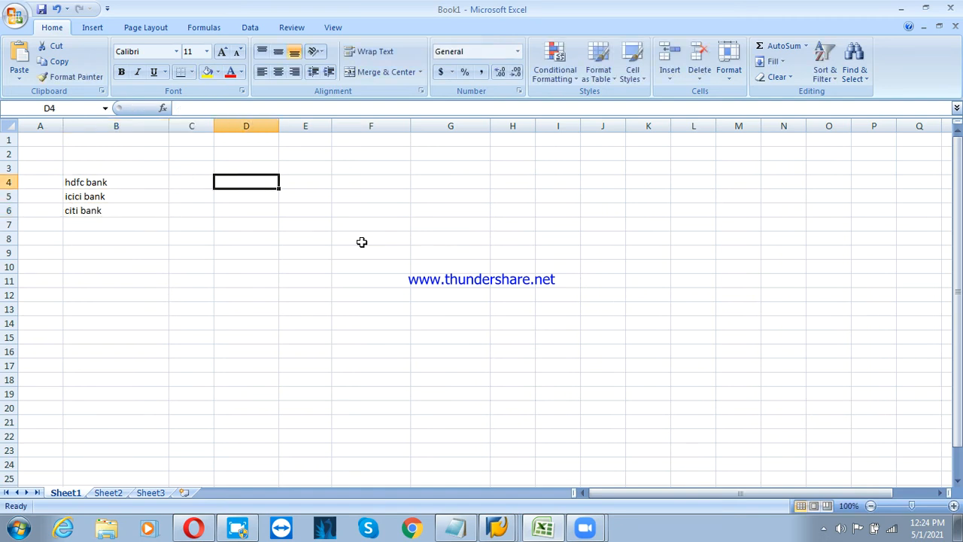
type("500000")
key("Return")
key("Up")
key("Down")
type("5000000")
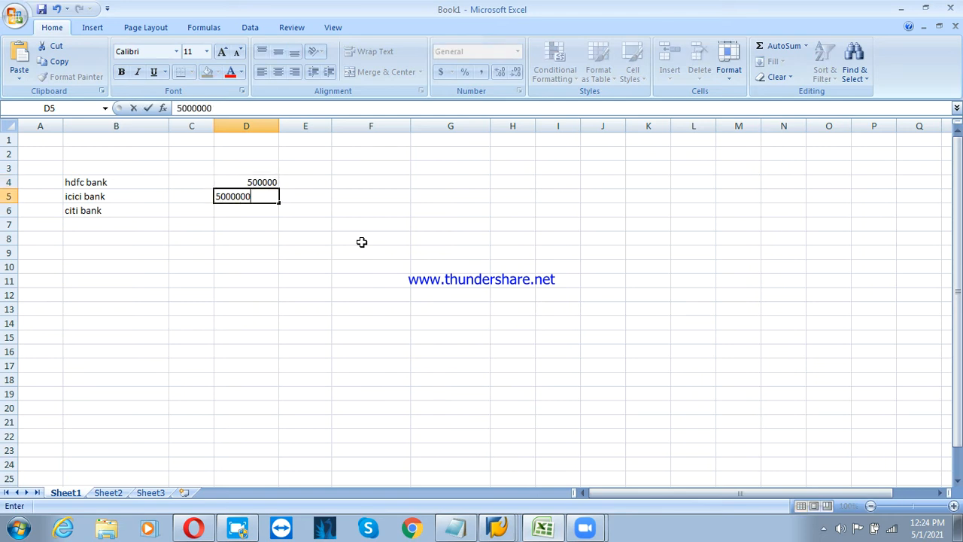
key("Up")
type("500")
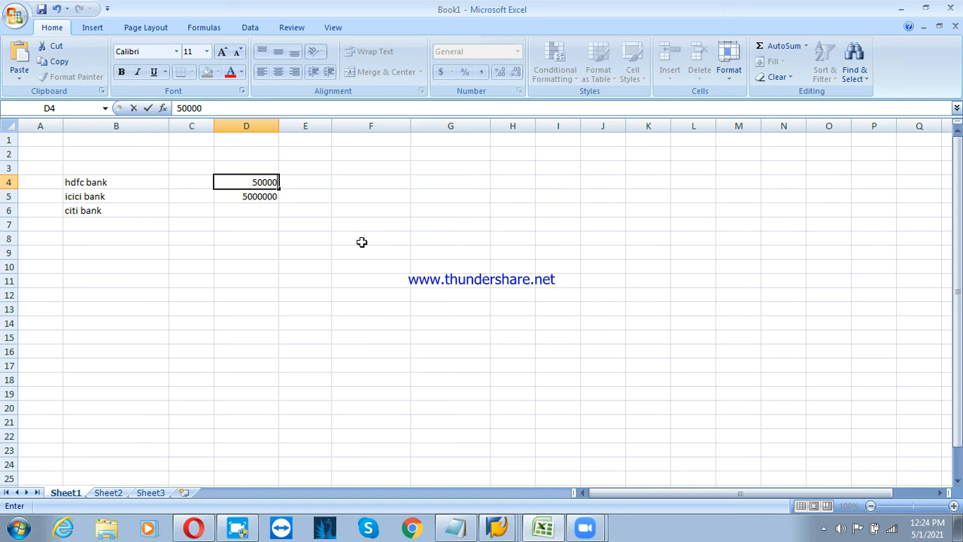
type("0000")
key("Down")
Enter an amount of 5000000 for citi bank in cell D6
key("Down")
type("5000")
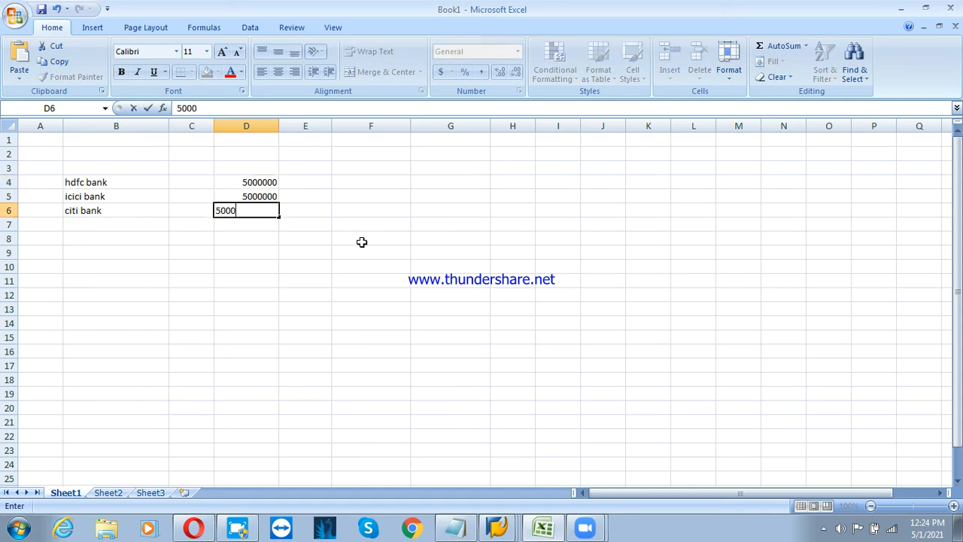
key("Return")
key("Right")
key("Left")
key("Up")
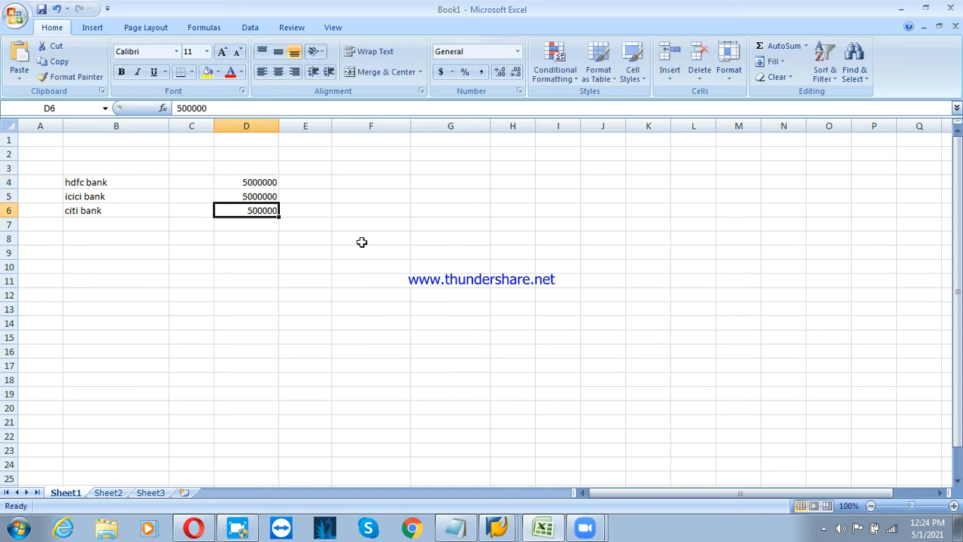
type("500000")
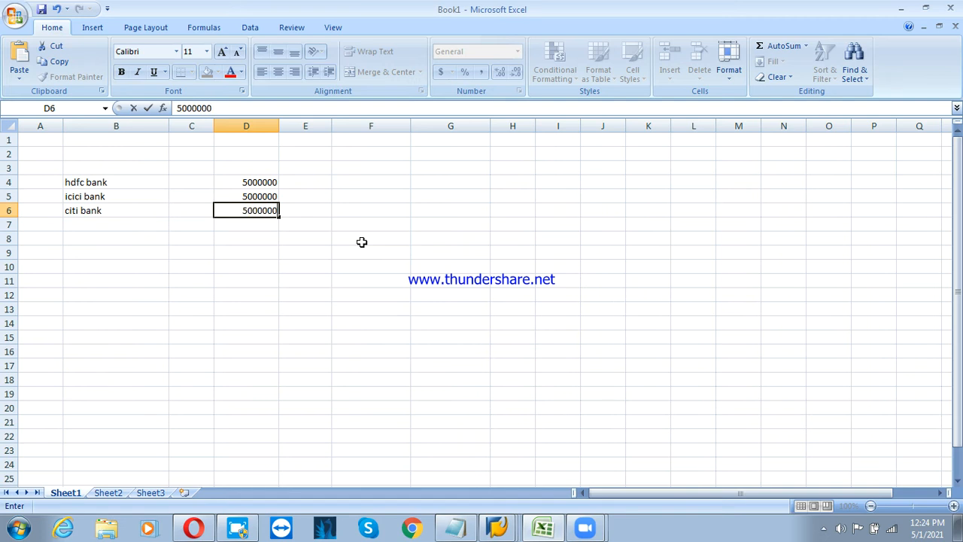
key("Return")
Enter rank 1 for hdfc bank in cell E4 and add the heading Rank above it in E3
key("Up")
key("Up")
key("Up")
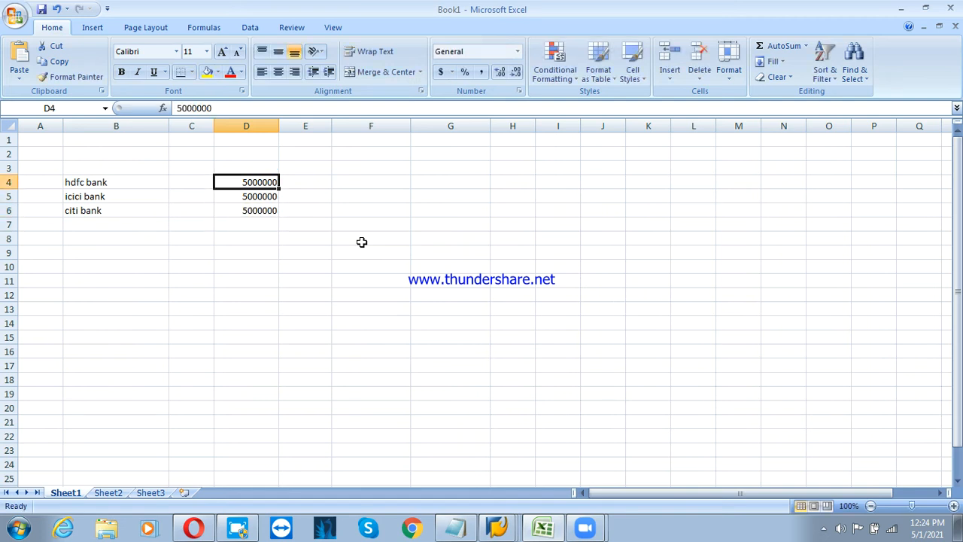
key("Right")
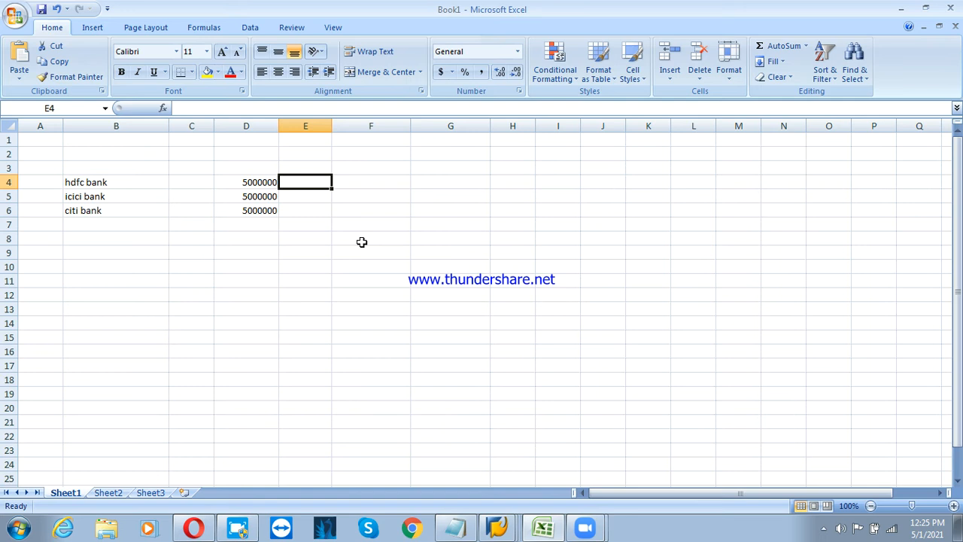
type("1")
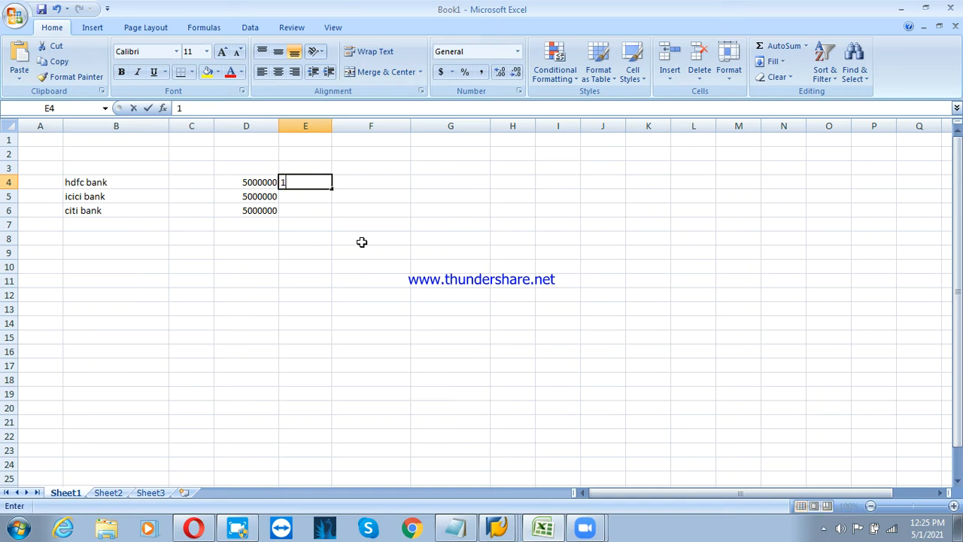
key("Return")
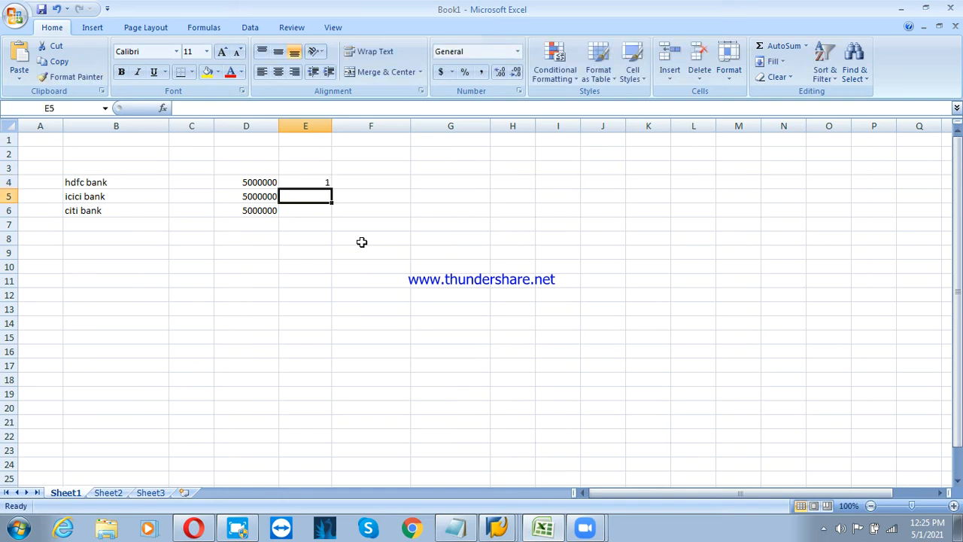
key("Up")
key("Up")
type("Rank")
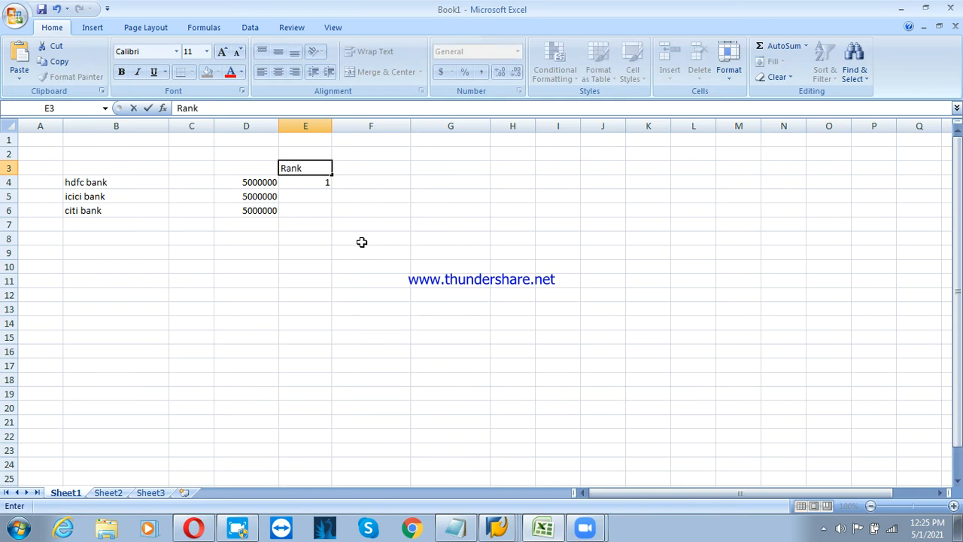
key("Return")
Enter rank 2 for icici bank in cell E5 and rank 3 for citi bank in cell E6
key("Return")
type("2")
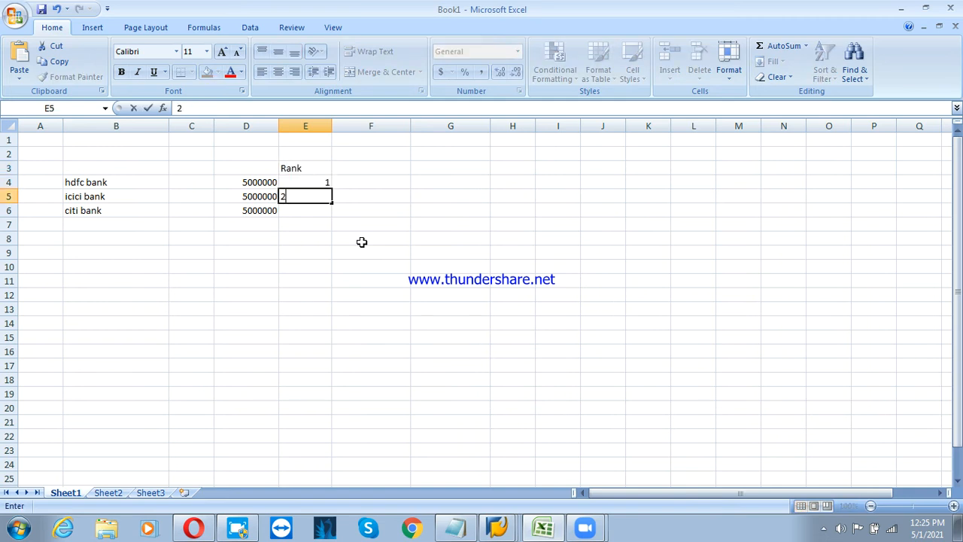
key("Return")
type("3")
key("Return")
Review the ranks assigned to the three banks in cells E4 to E6 and the hdfc bank amount
key("Up")
key("Up")
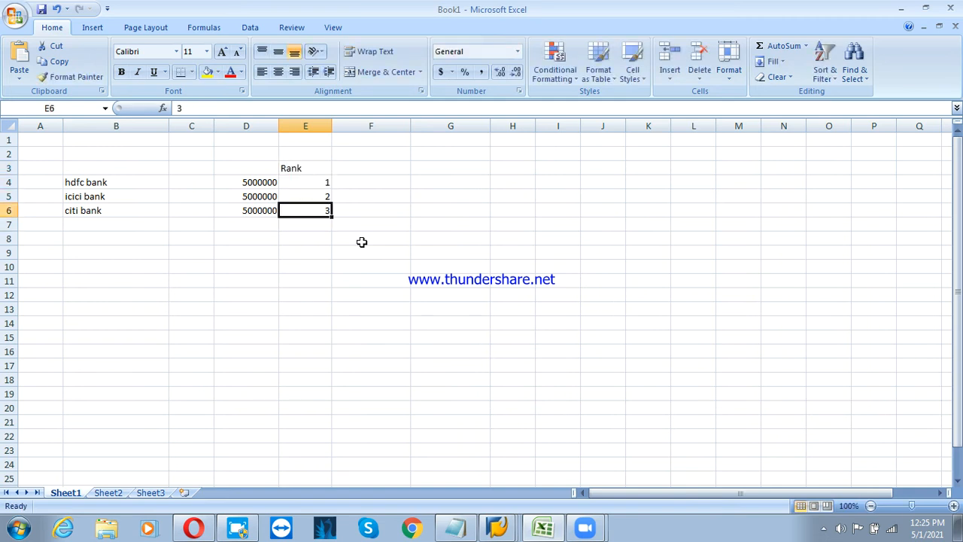
key("Up")
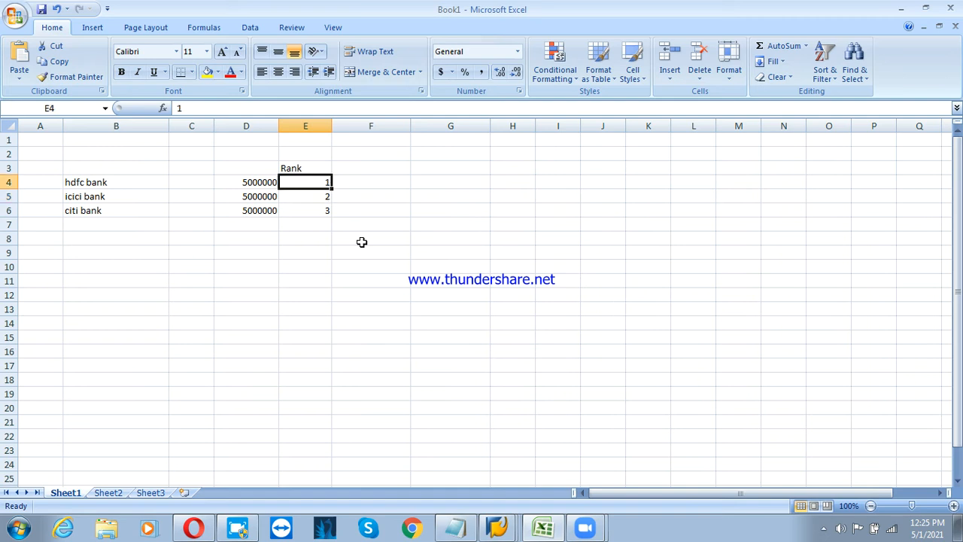
key("Down")
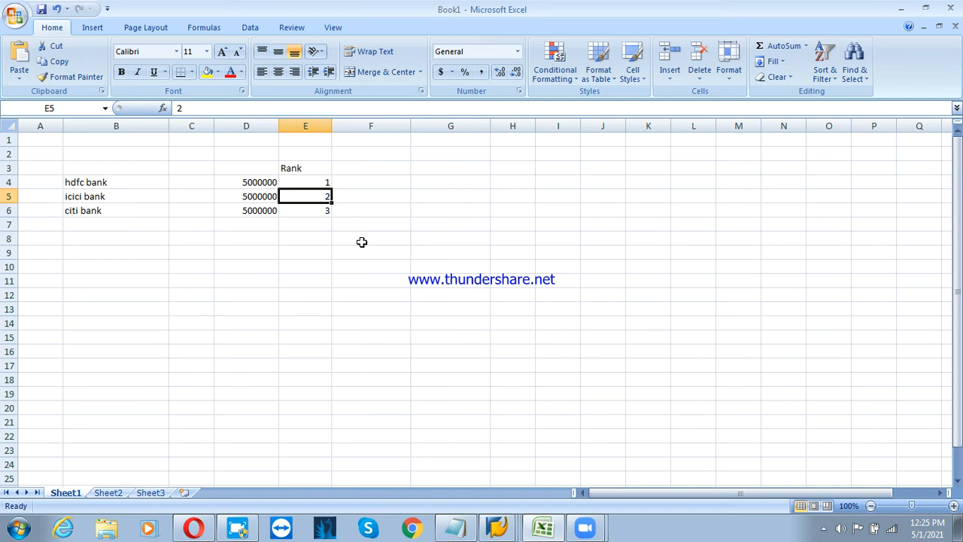
key("Down")
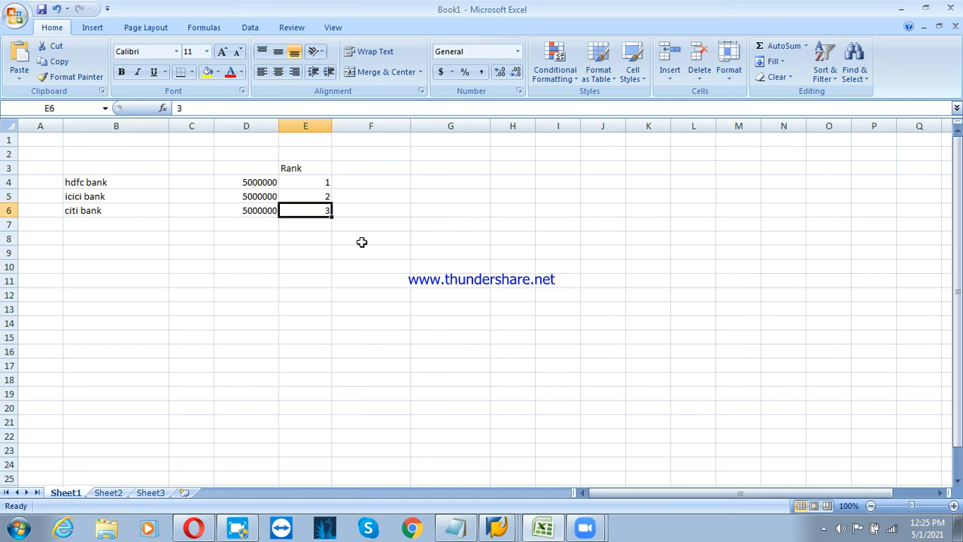
key("Up")
key("Up")
key("Left")
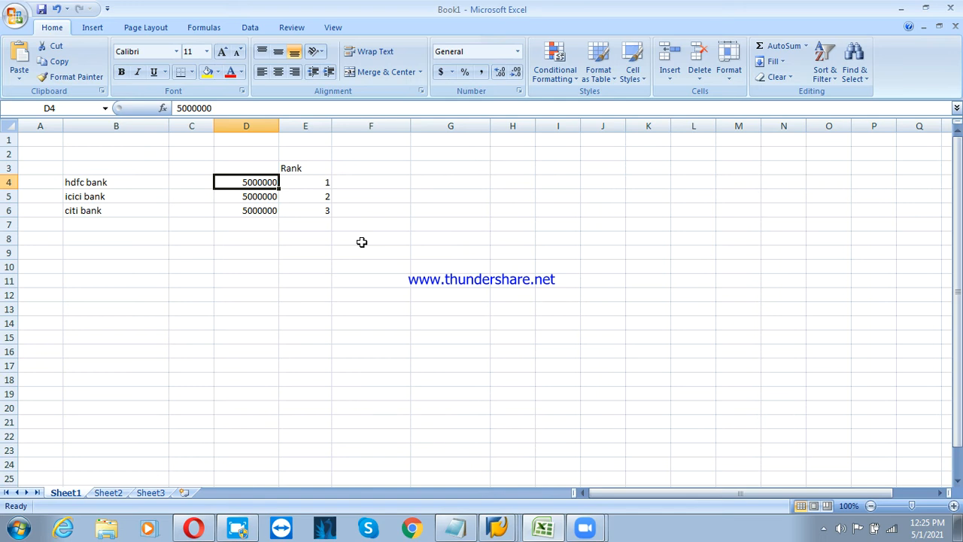
Switch to SAP and add a new ranking order entry with payment method C, currency INR and rank 1
key("alt+Tab")
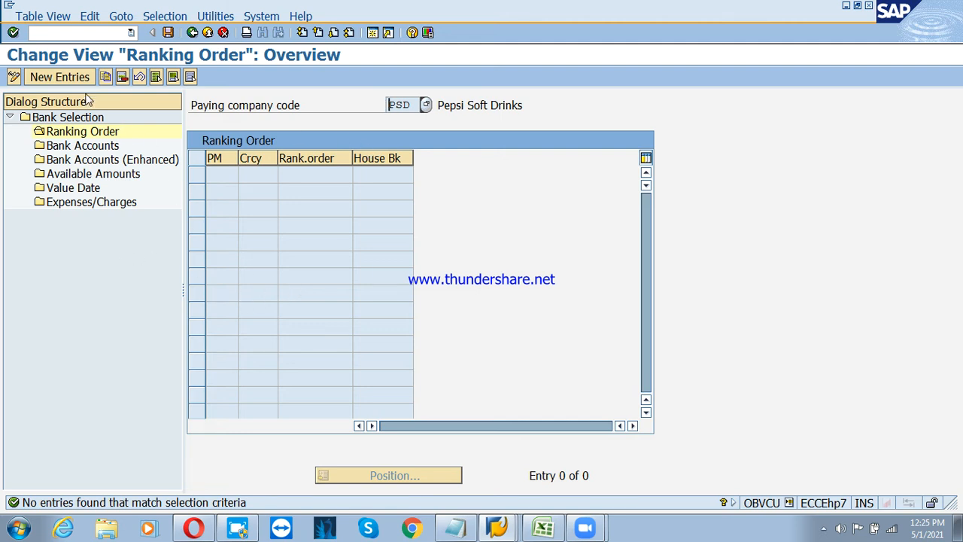
left_click(59, 76)
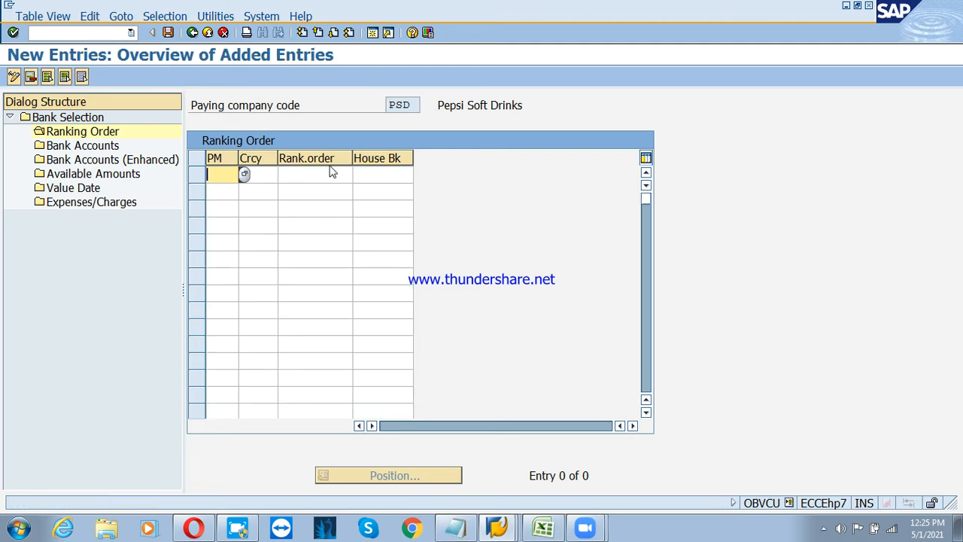
type("C")
key("Tab")
type("INR")
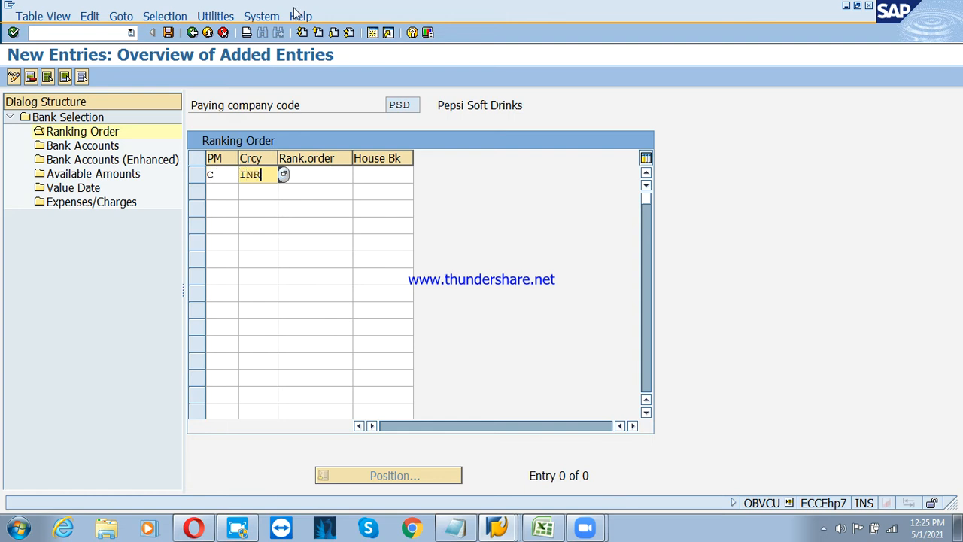
key("Tab")
type("1")
key("Tab")
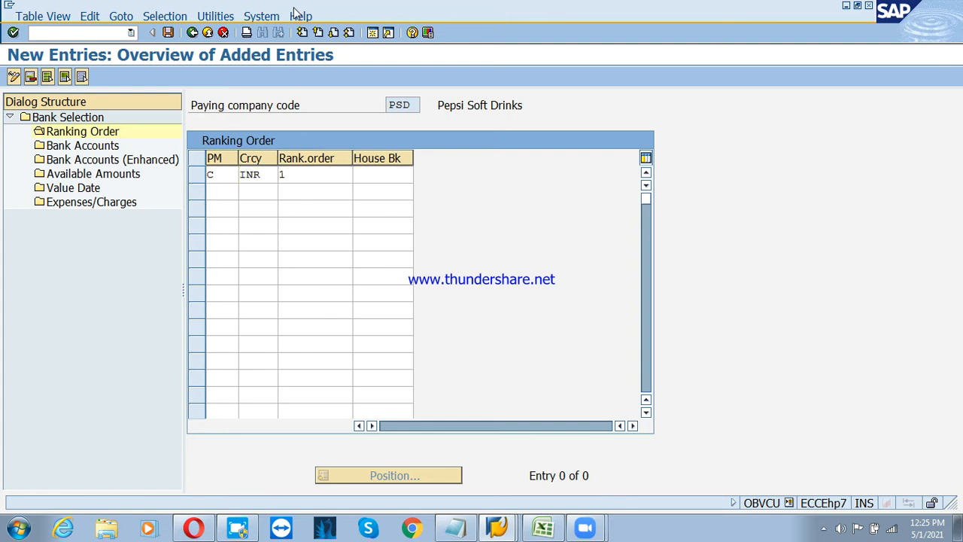
Assign house bank HDFC to the ranking order entry and save it under the proposed customizing request
key("F4")
key("Return")
key("Return")
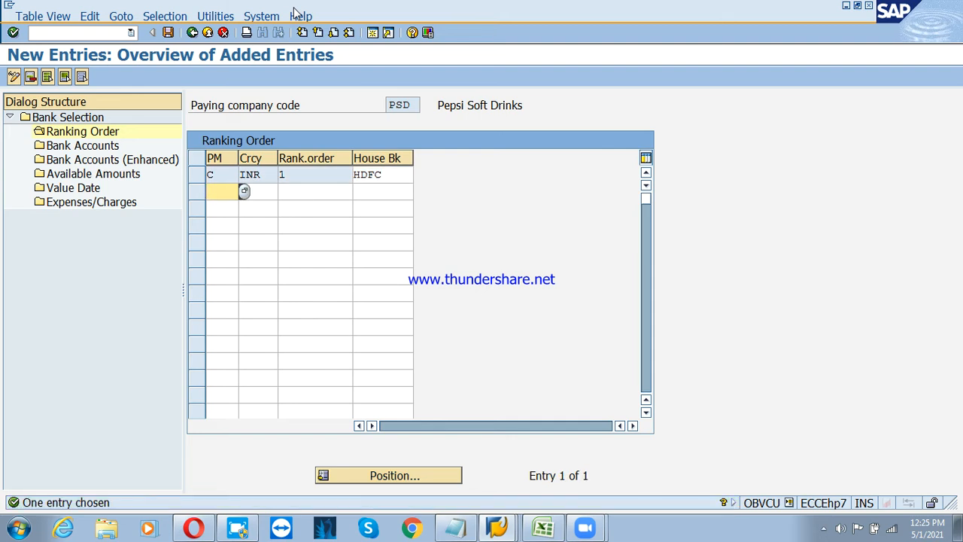
key("ctrl+s")
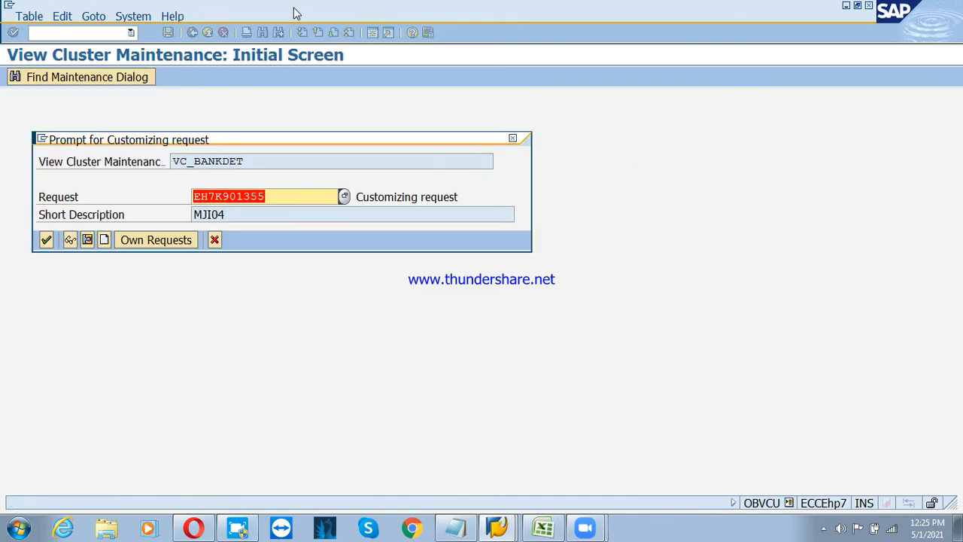
left_click(46, 240)
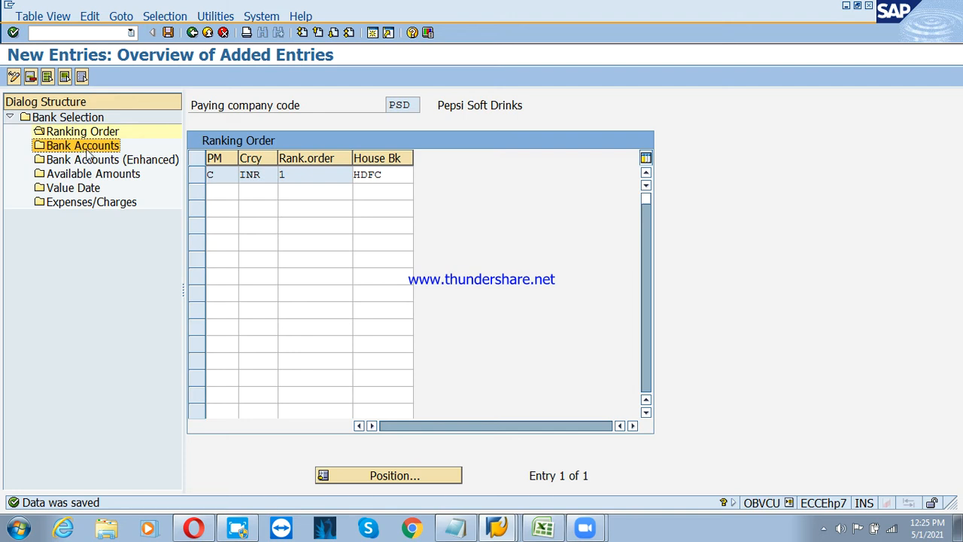
Create a new Bank Accounts entry for house bank HDFC with payment method C
double_click(84, 151)
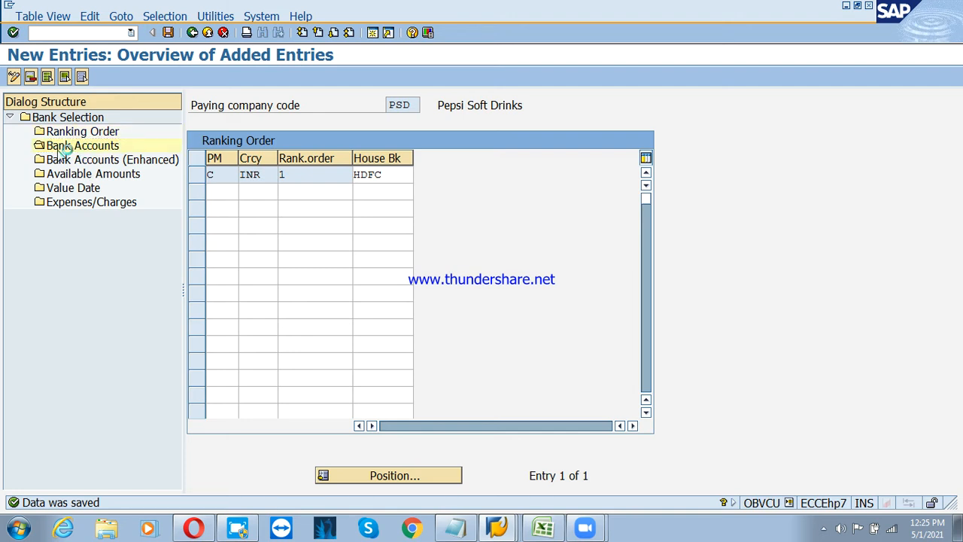
left_click(64, 79)
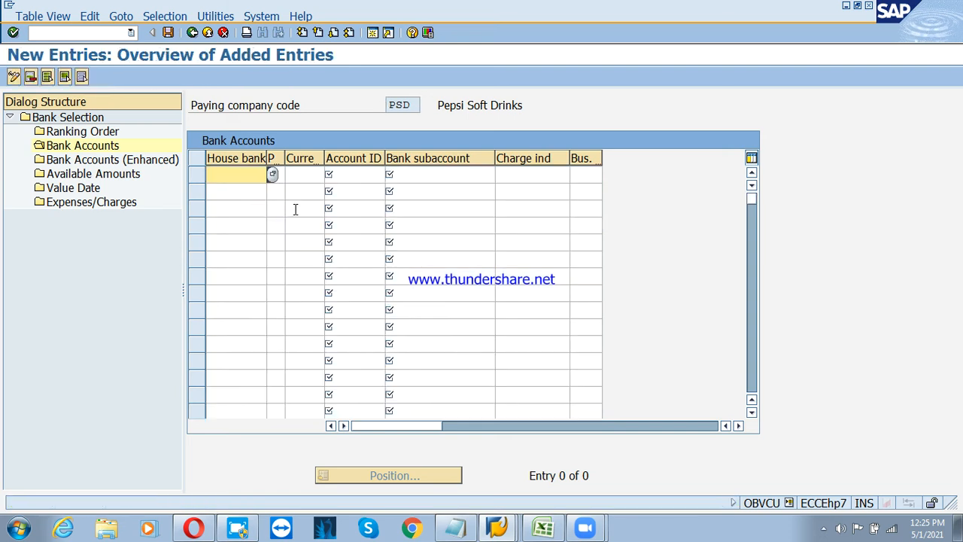
left_click(270, 176)
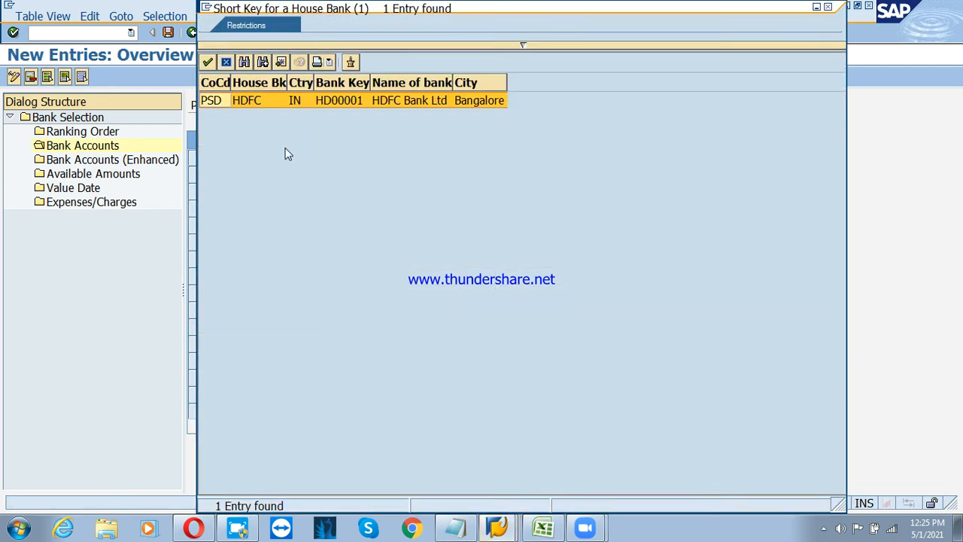
double_click(268, 103)
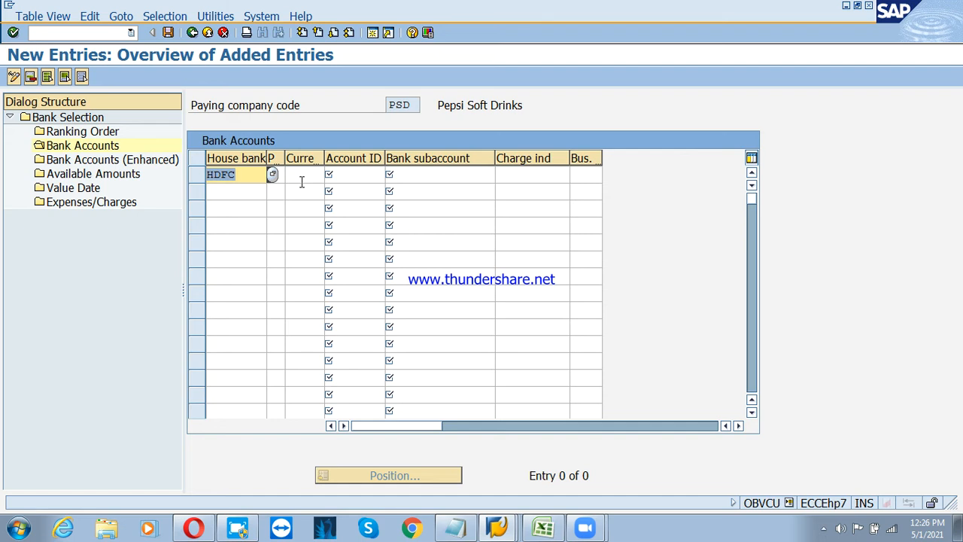
key("Tab")
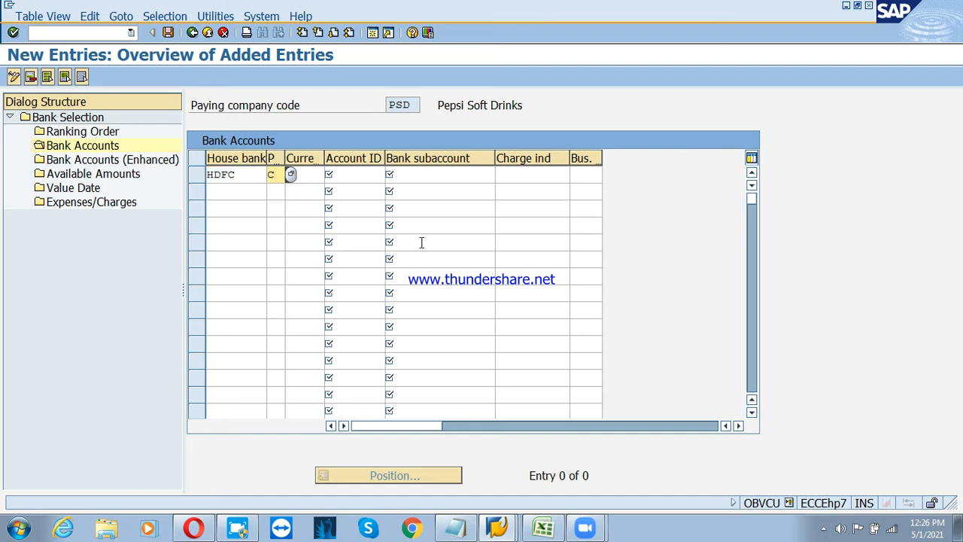
key("Tab")
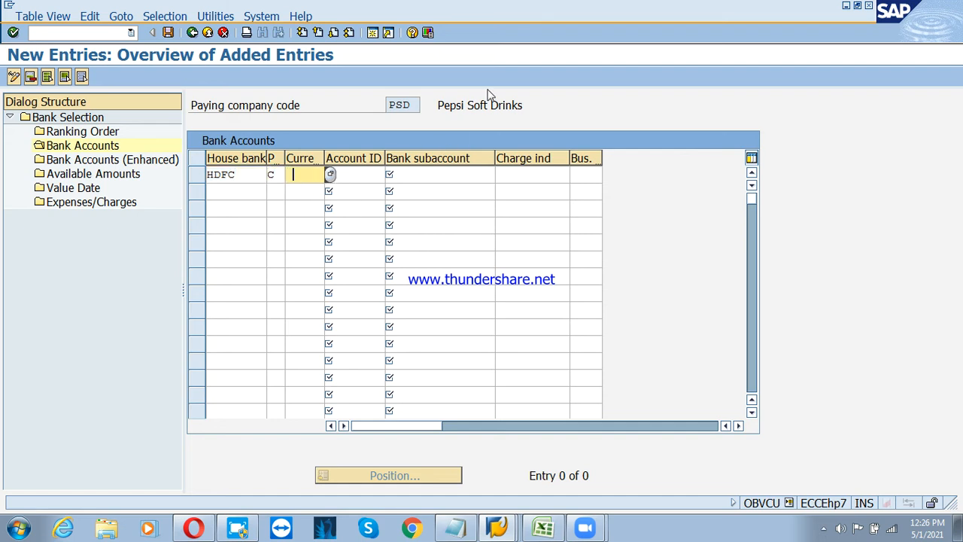
Set the HDFC bank account entry's currency to INR and its account ID to 1001
type("INR")
key("Tab")
key("F4")
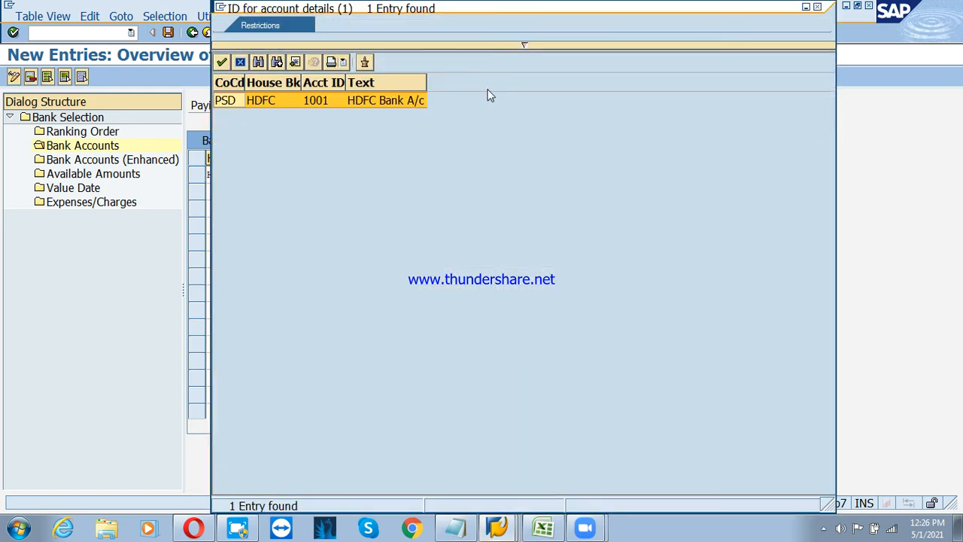
key("Return")
Search for the bank subaccount among company code PSD's G/L accounts matching 2002*
key("F4")
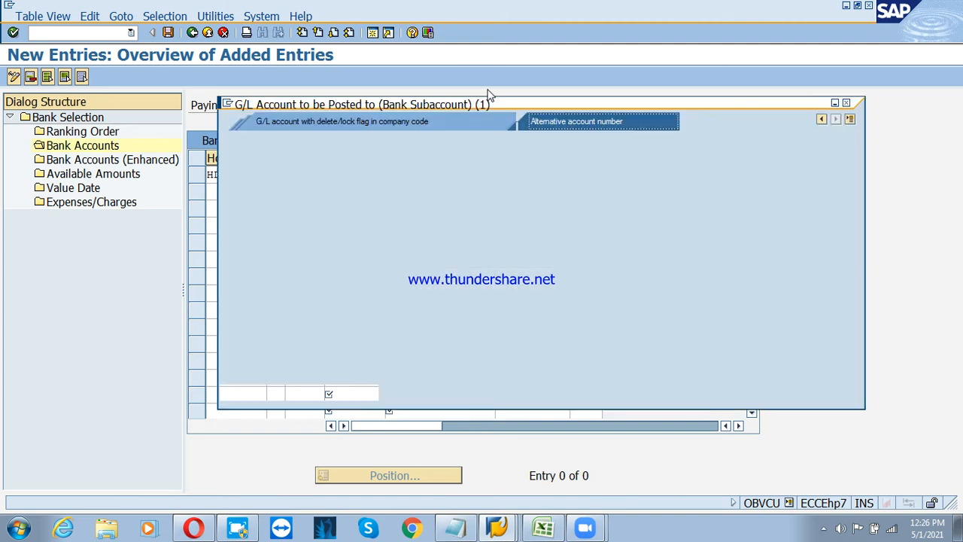
type("2")
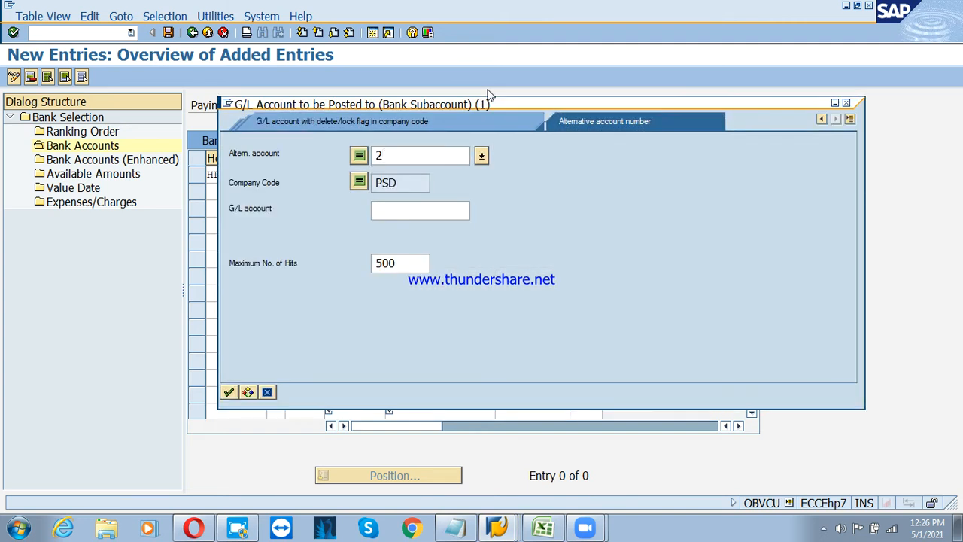
key("BackSpace")
key("Tab")
key("Tab")
type("20")
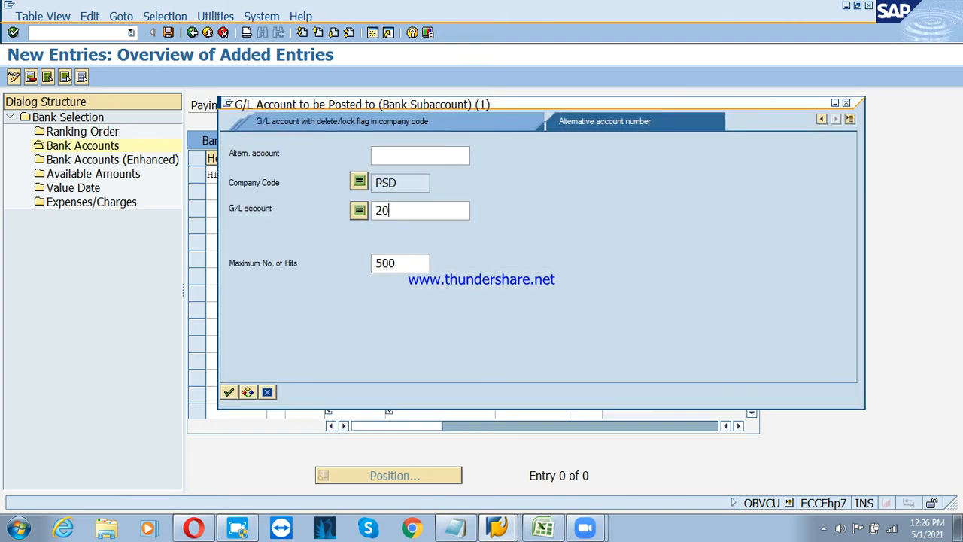
type("02*")
key("Return")
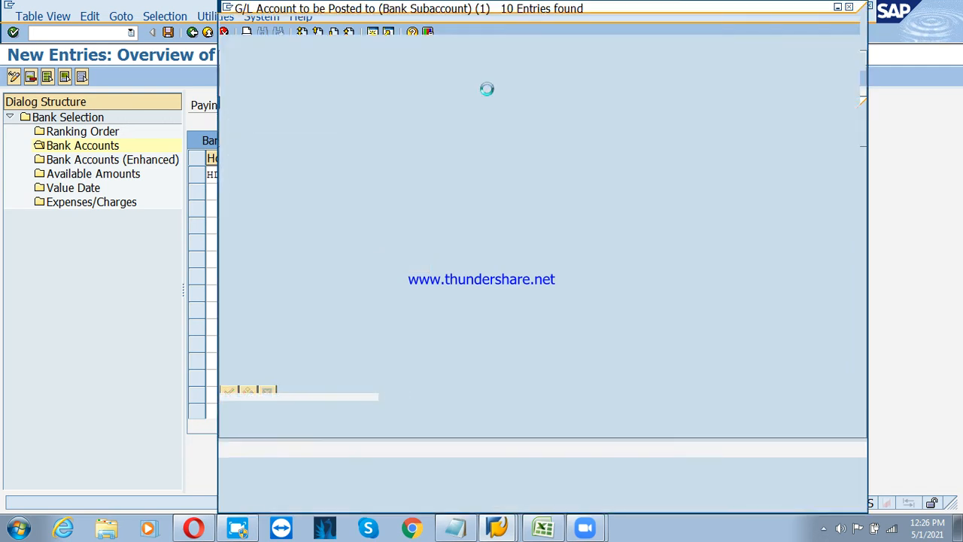
Choose G/L account 200201 as the bank subaccount and save the Bank Accounts entry
key("Down")
key("Down")
key("Return")
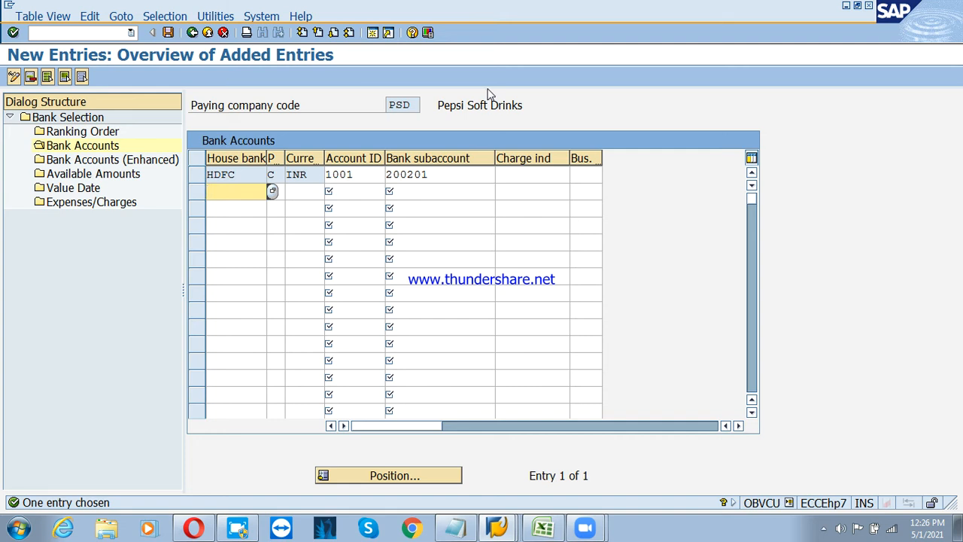
key("ctrl+s")
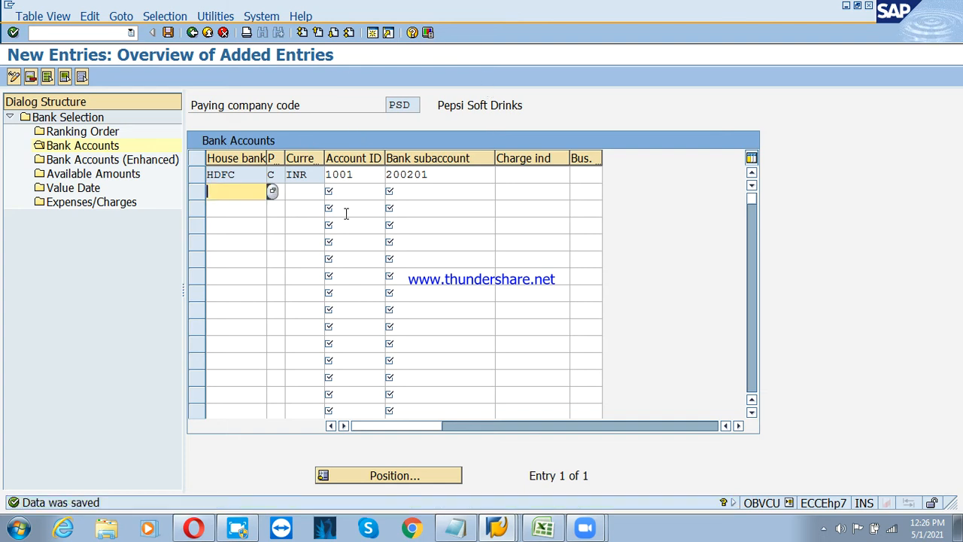
Create a new Available Amounts entry for house bank HDFC with account ID 1001
left_click(111, 176)
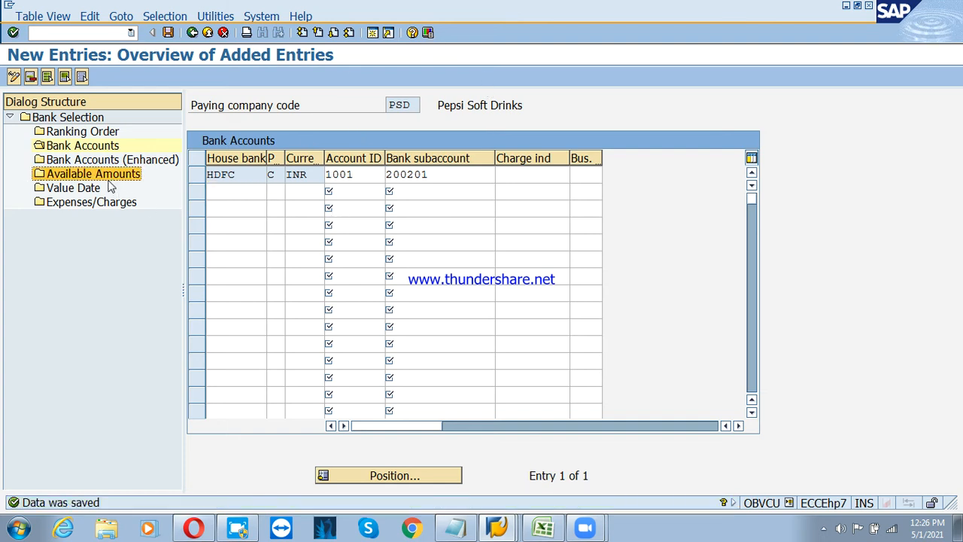
double_click(91, 180)
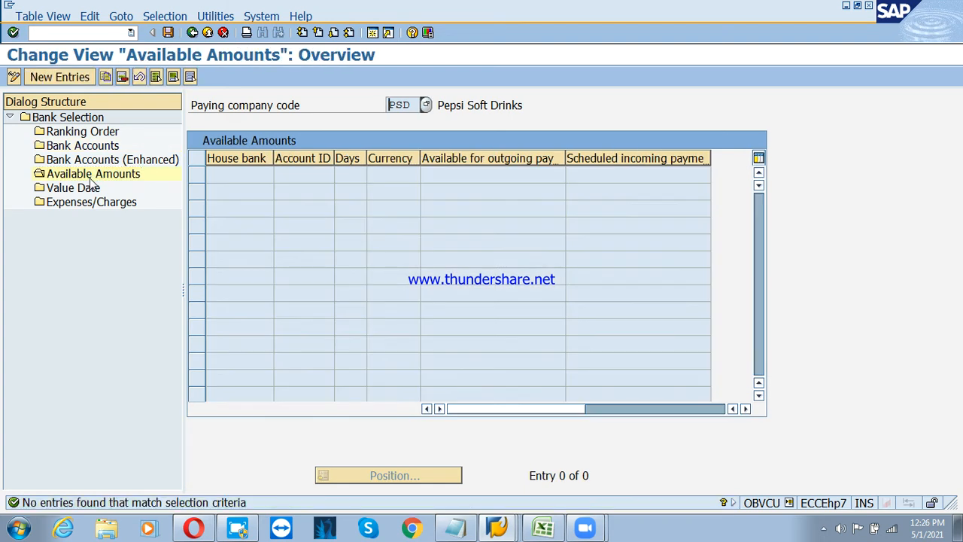
left_click(60, 78)
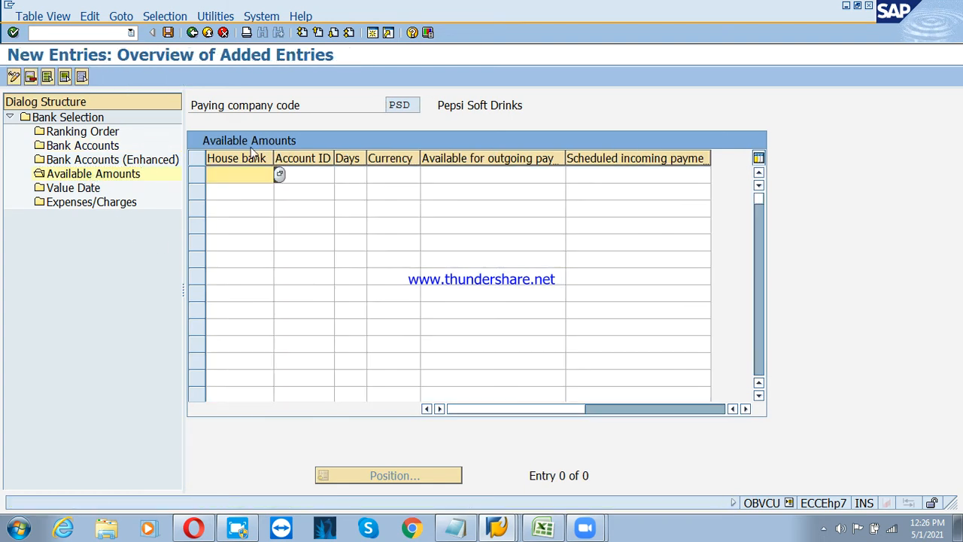
key("F4")
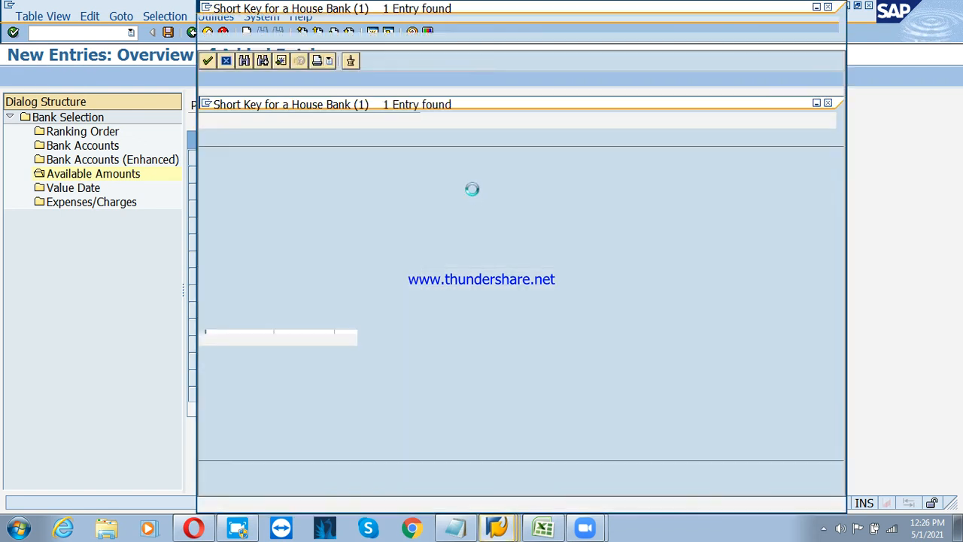
key("Return")
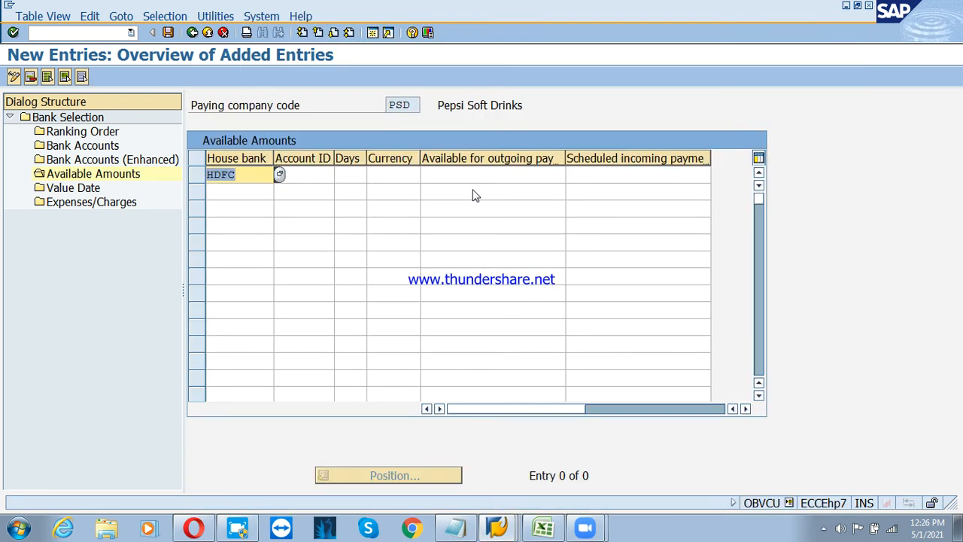
key("Tab")
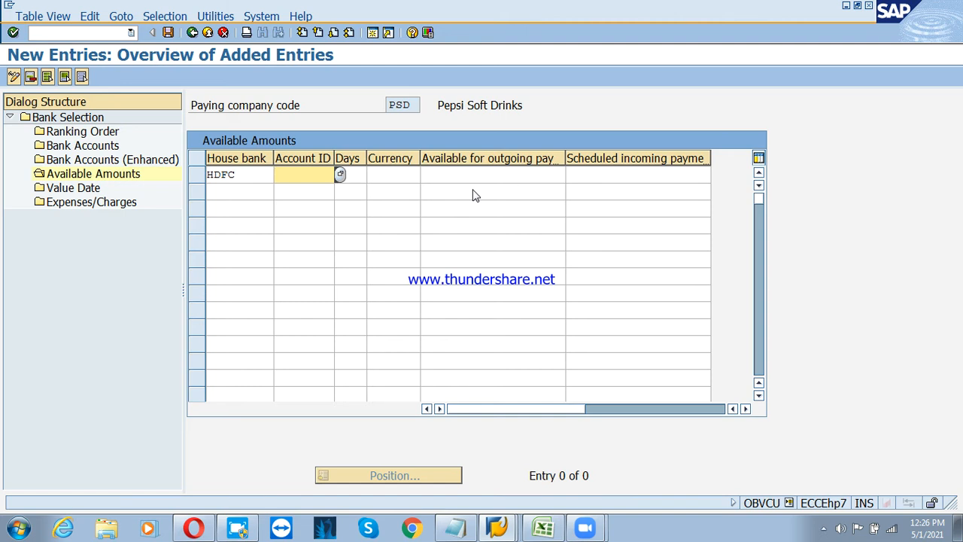
key("F4")
key("Return")
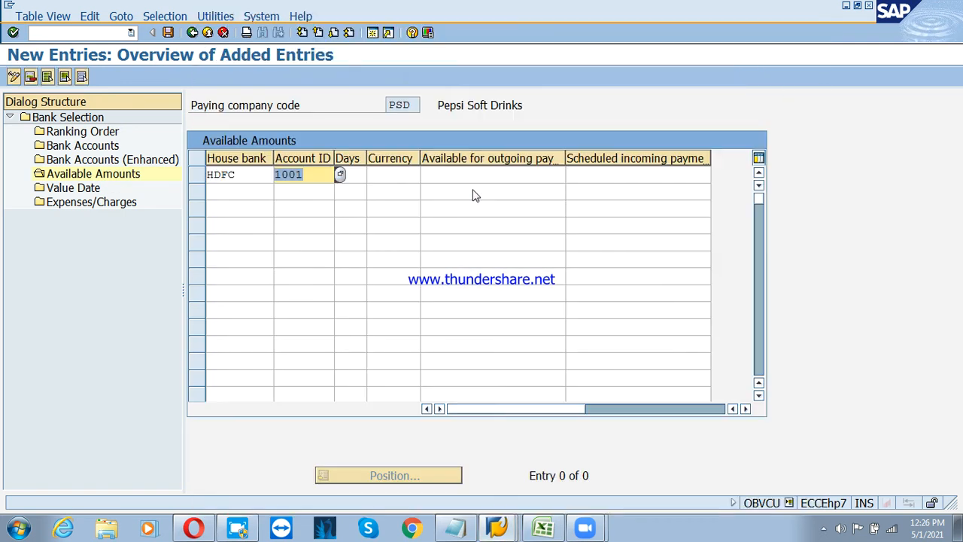
Set the HDFC entry's currency to INR and the amount available for outgoing payment to 5,000,000, and save it
key("Tab")
key("Tab")
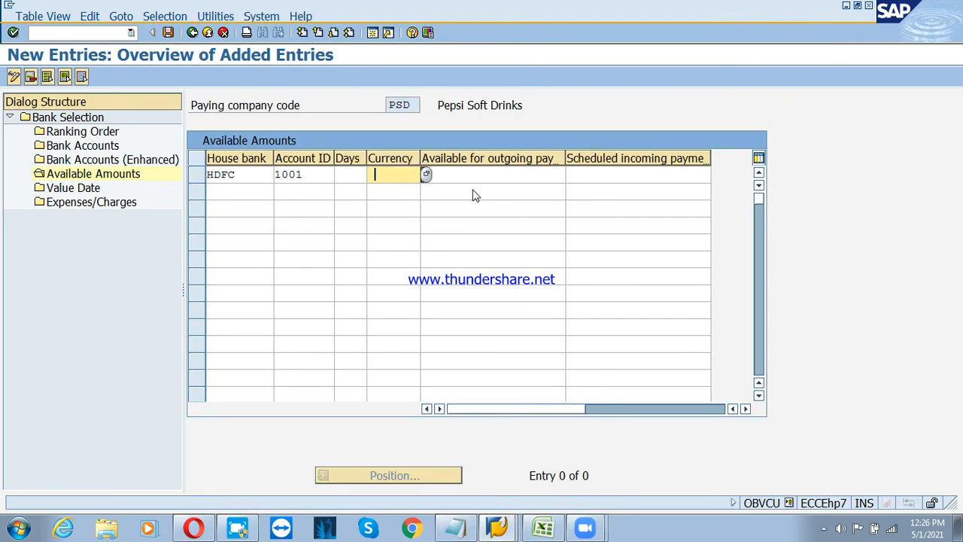
key("Down")
key("Up")
type("INR")
key("Tab")
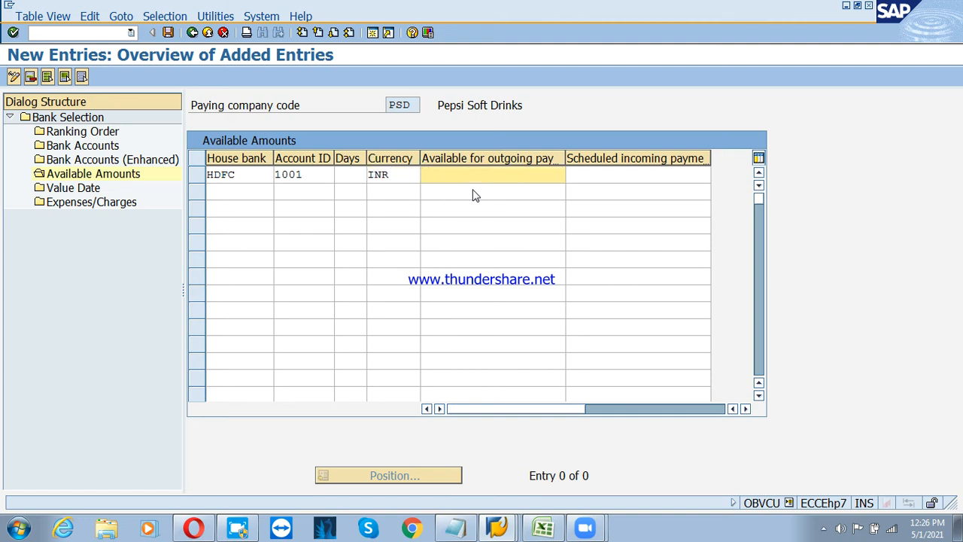
type("5,000,000")
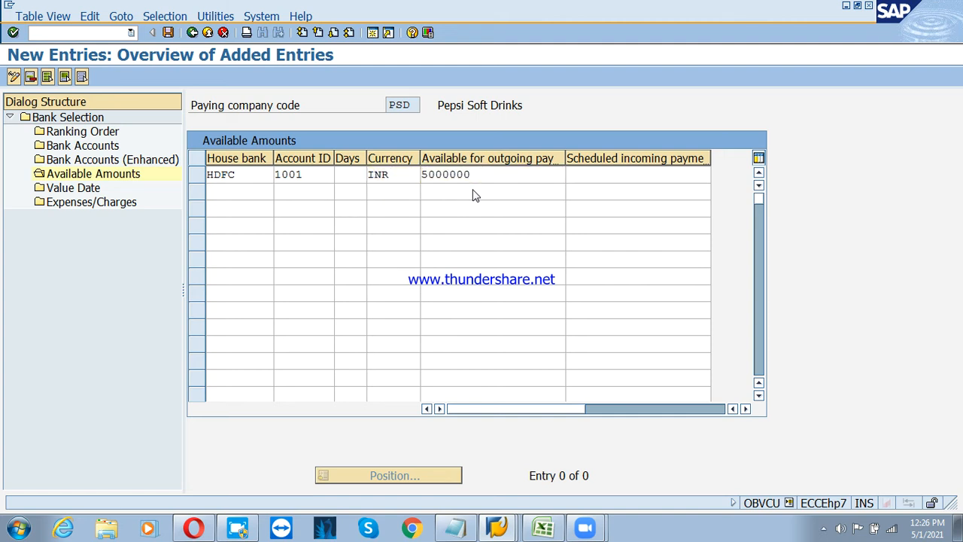
key("Return")
key("ctrl+s")
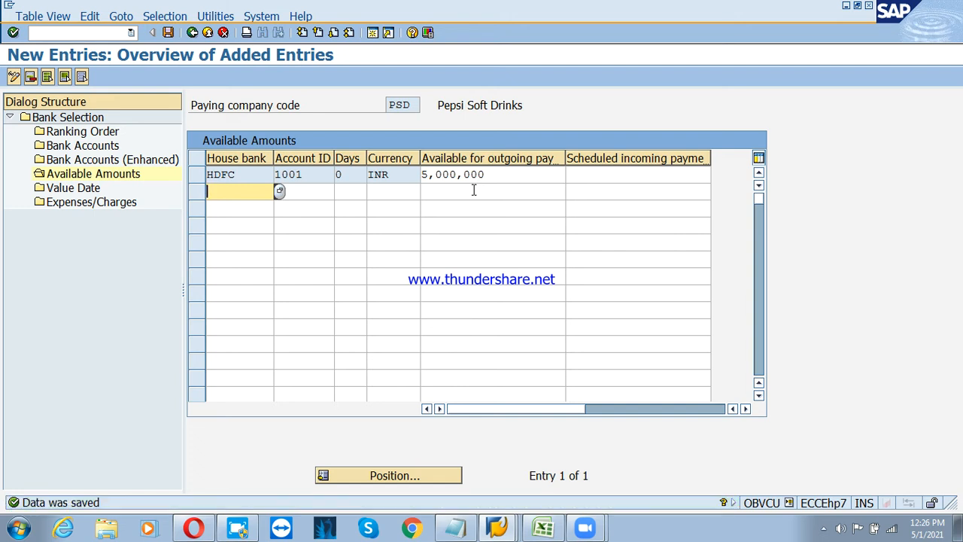
Start a new Value Date entry for paying company code PSD
double_click(68, 190)
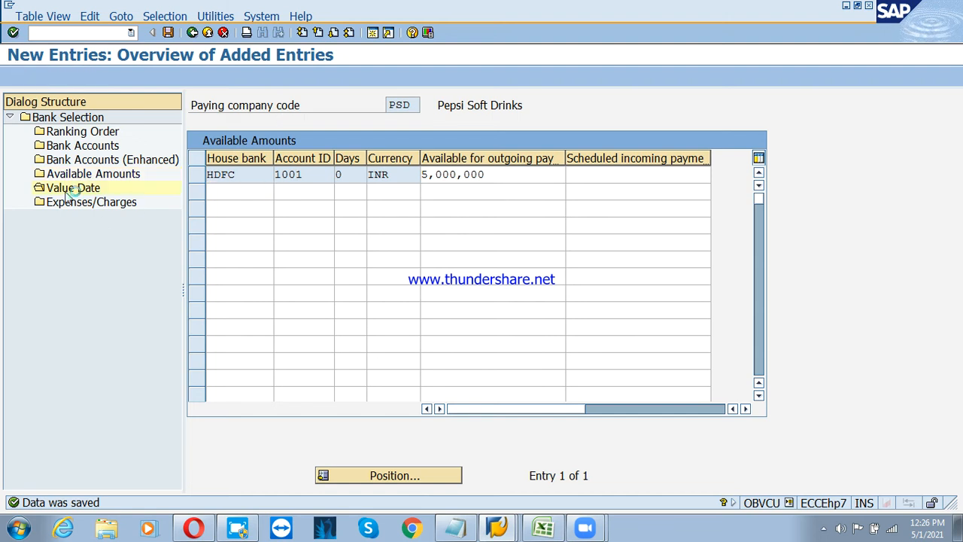
left_click(63, 77)
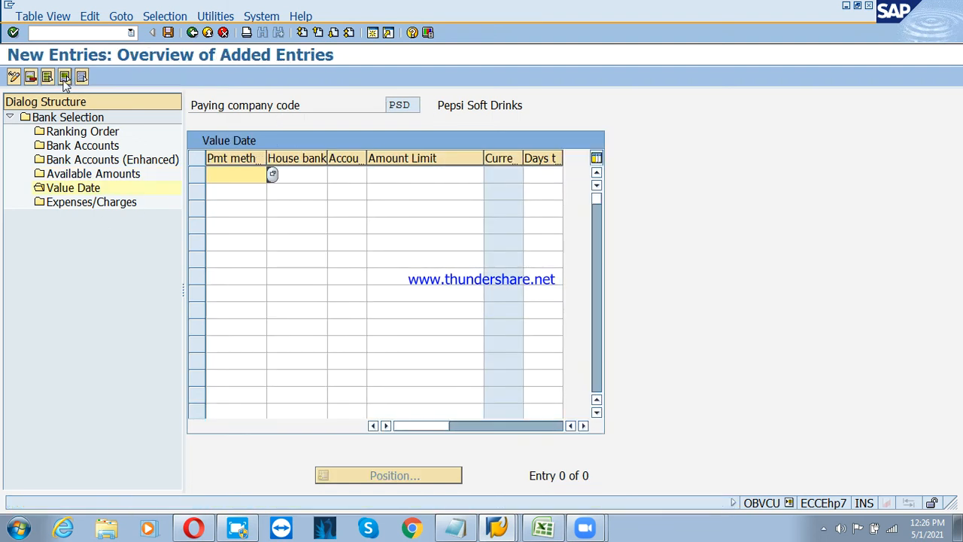
left_click(399, 171)
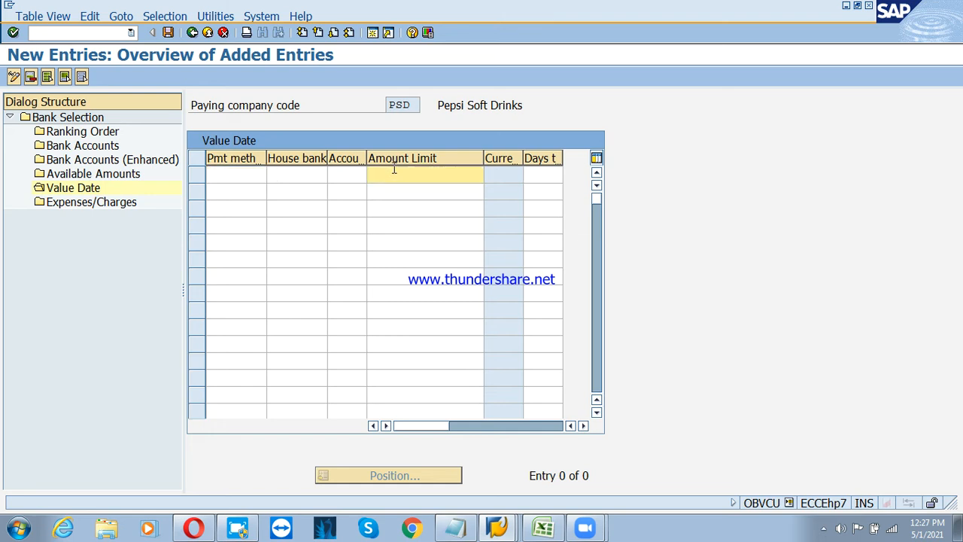
type("500000")
key("BackSpace")
key("BackSpace")
key("BackSpace")
key("BackSpace")
key("BackSpace")
key("BackSpace")
key("shift+Tab")
key("shift+Tab")
key("shift+Tab")
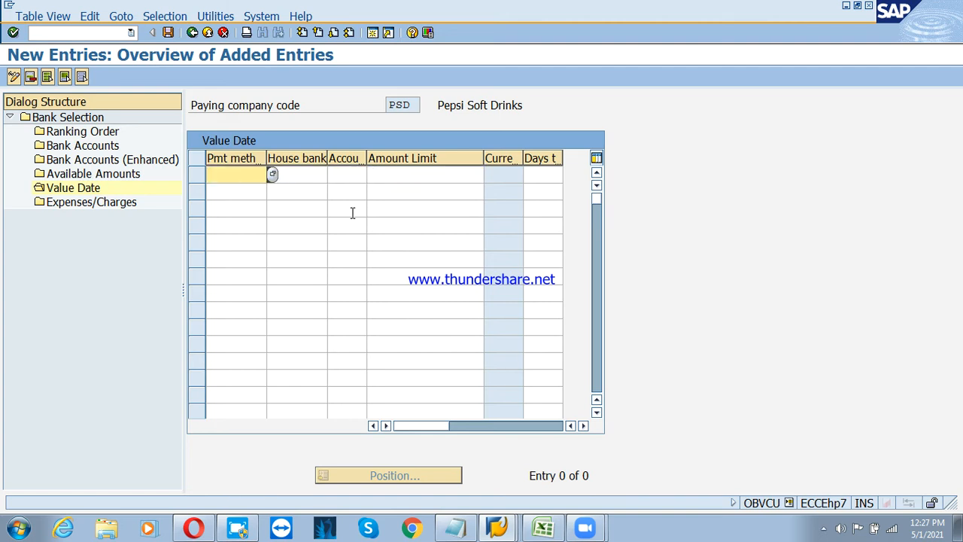
Fill the Value Date entry with payment method C, house bank HDFC and account ID 1001, and save it
key("F4")
key("Return")
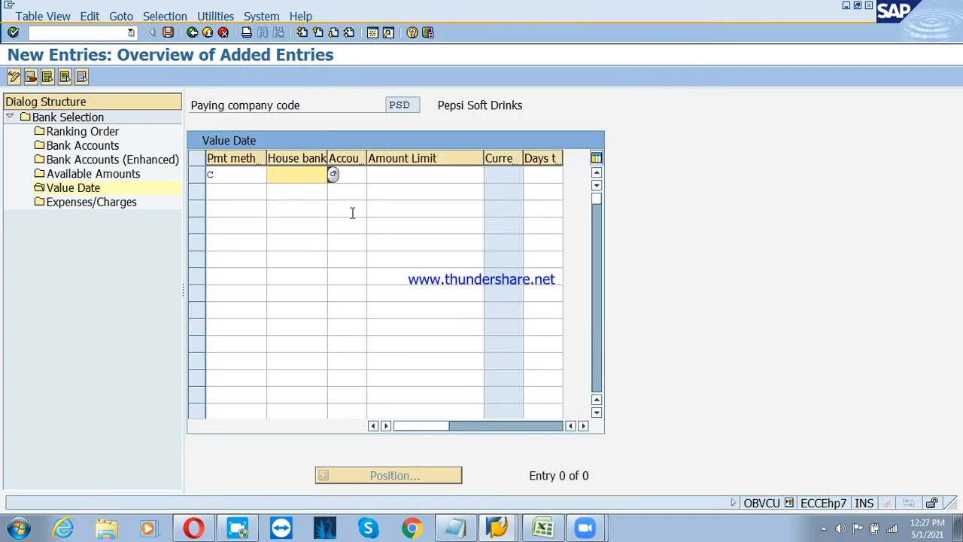
key("F4")
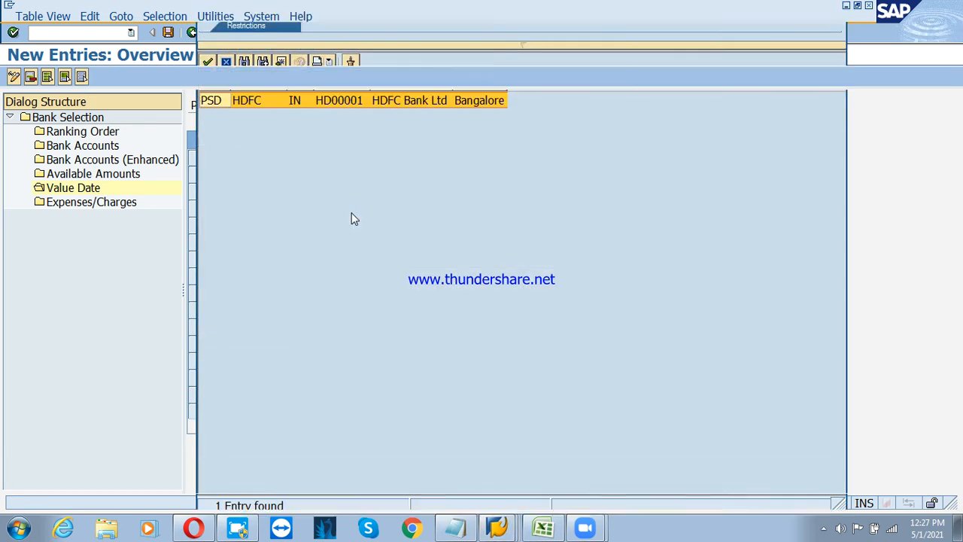
key("Return")
key("F4")
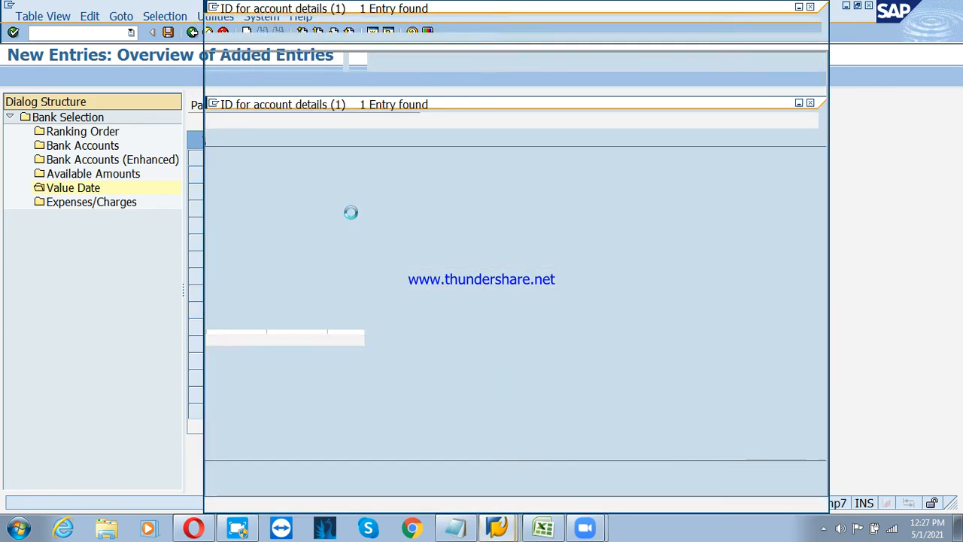
key("Return")
key("Return")
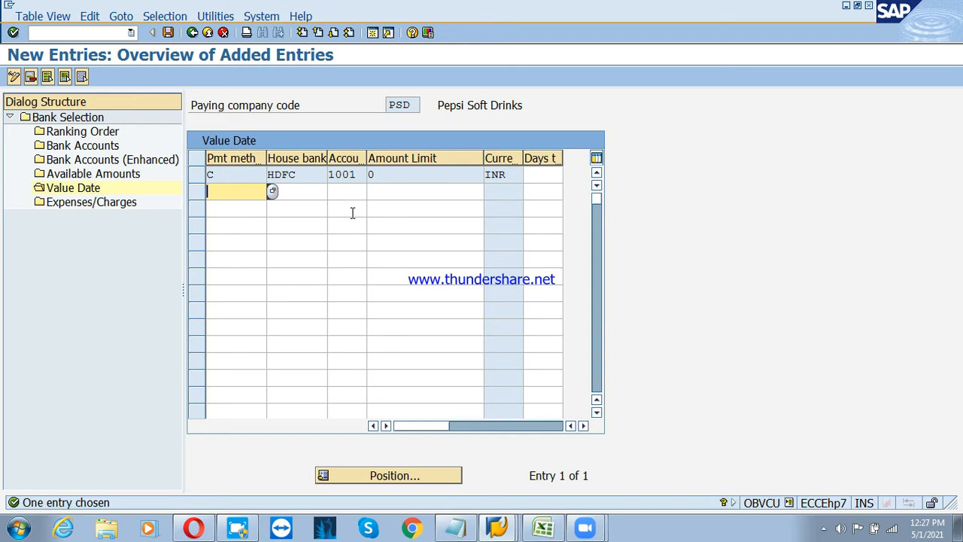
key("ctrl+s")
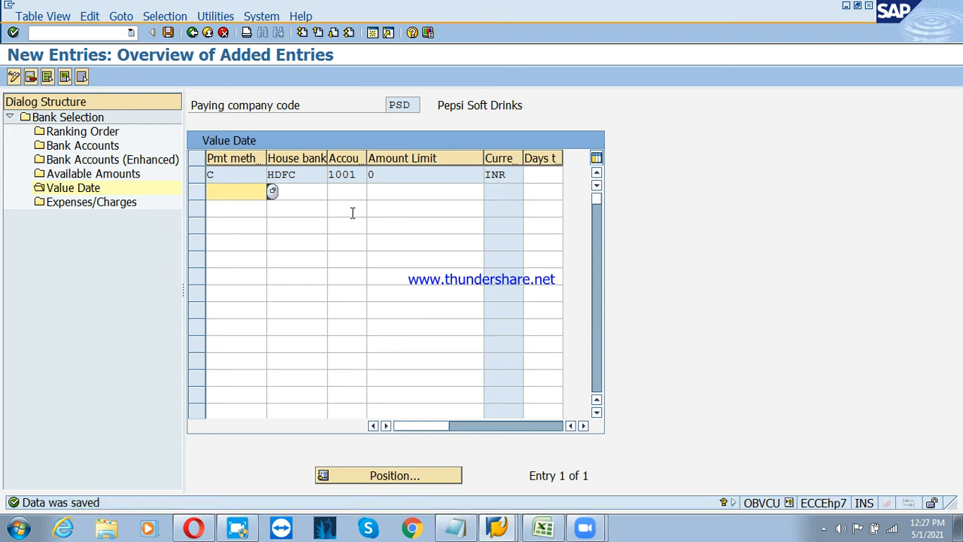
View the Expenses/Charges settings for company code PSD and leave bank determination back to SAP Easy Access
left_click(120, 204)
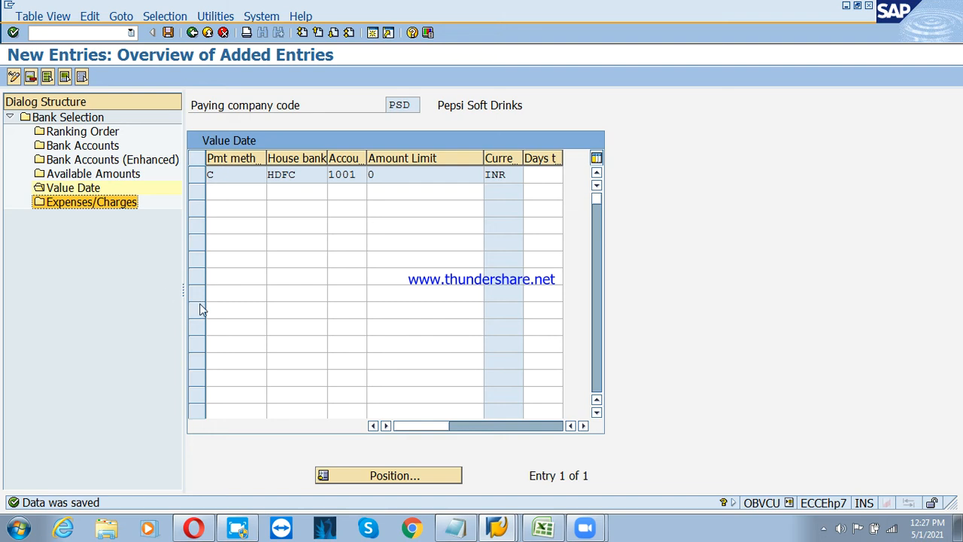
double_click(78, 203)
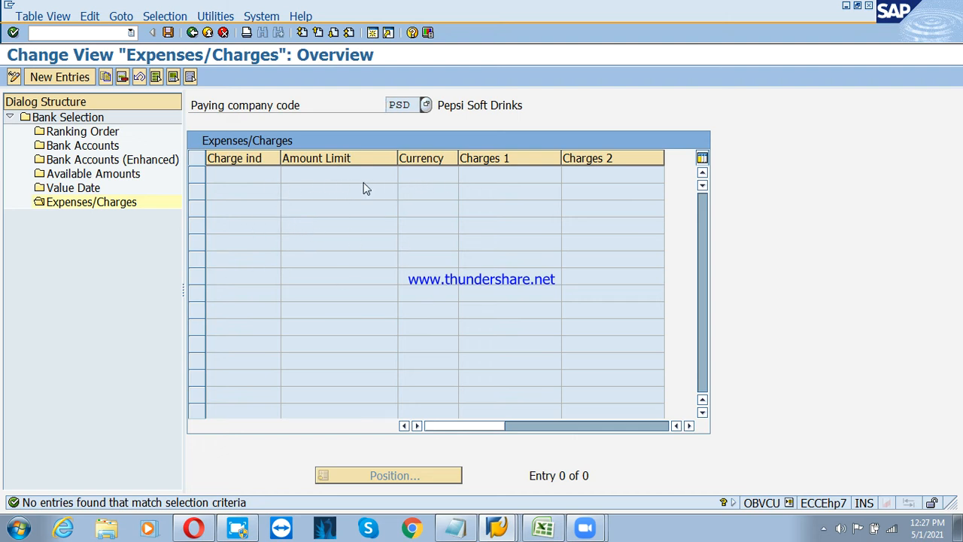
left_click(192, 34)
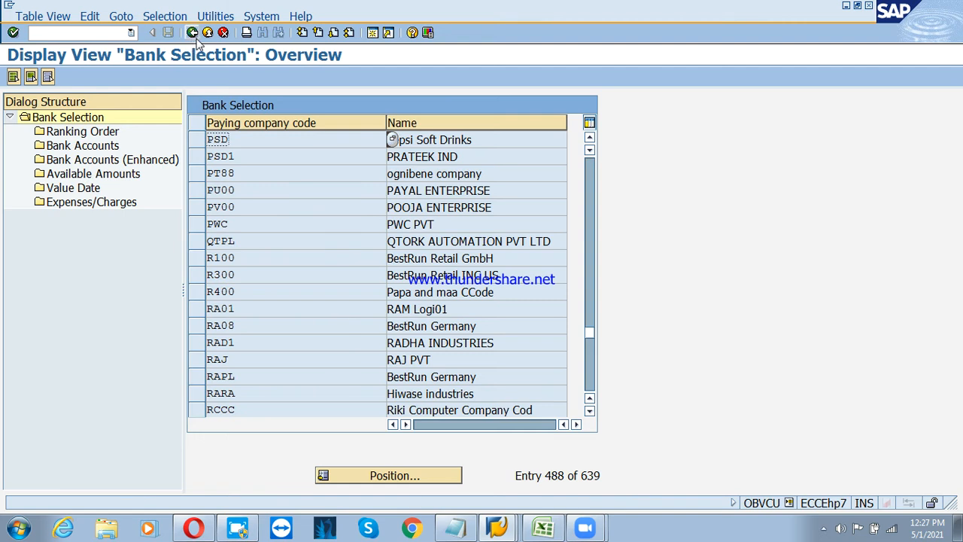
left_click(192, 33)
left_click(192, 33)
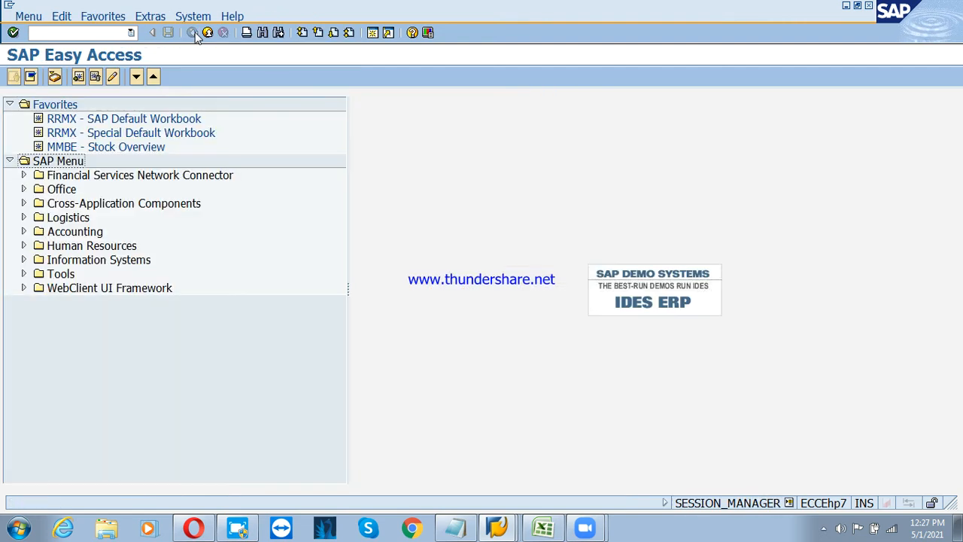
Switch to the Display IMG session and examine the global, manual and automatic settings under Outgoing Payments
left_click(499, 490)
left_click(79, 290)
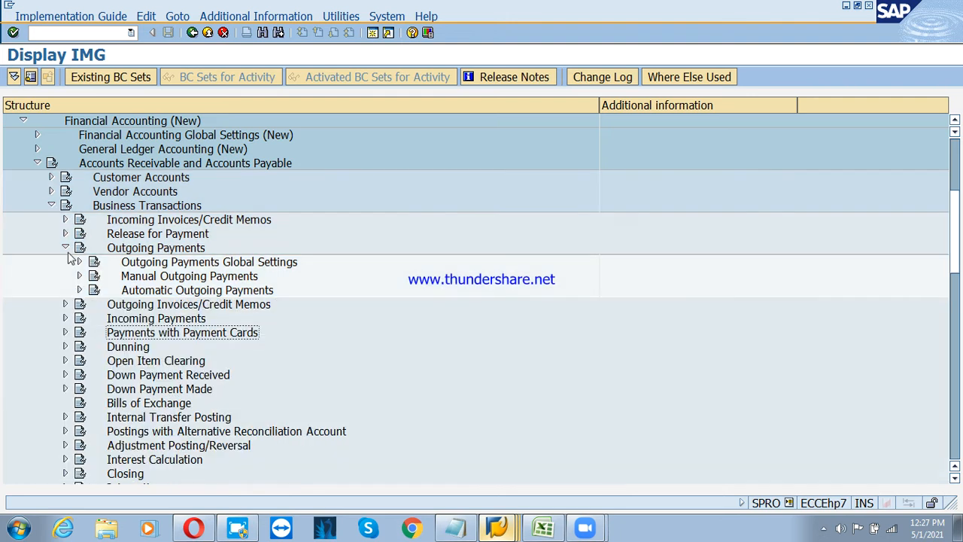
left_click(66, 247)
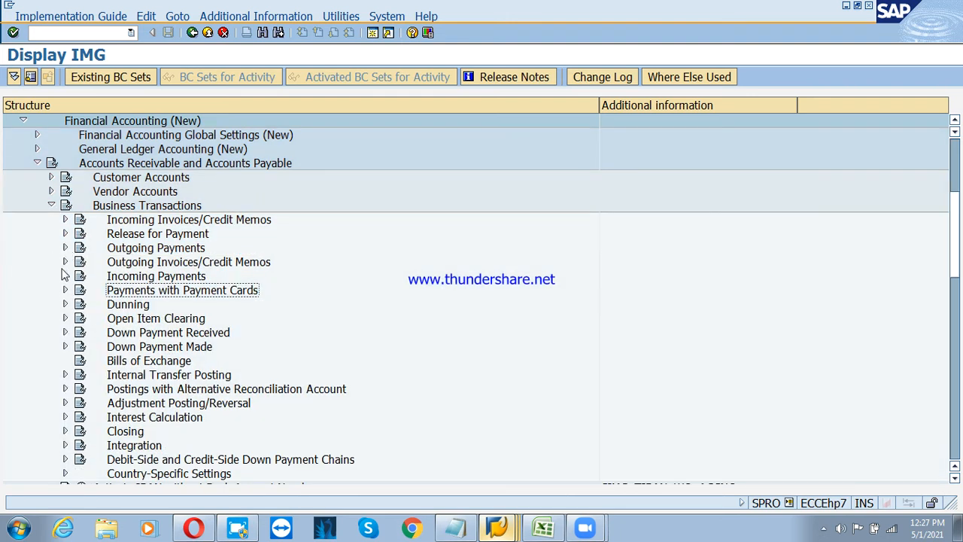
left_click(65, 249)
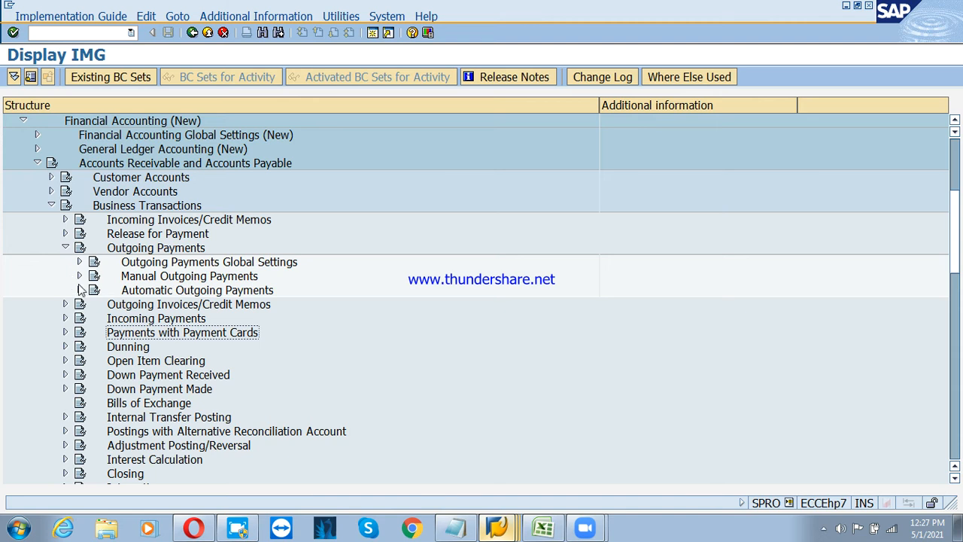
left_click(79, 277)
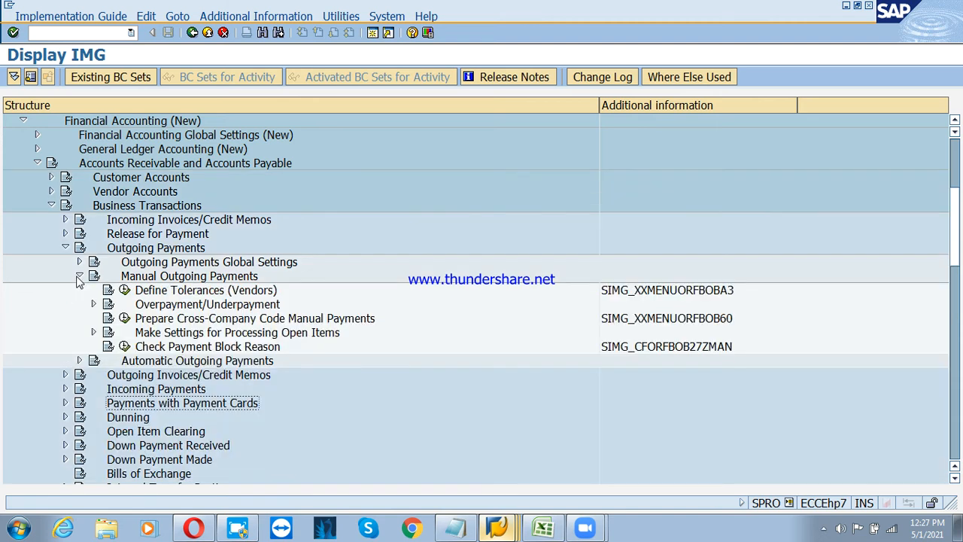
left_click(79, 276)
left_click(79, 262)
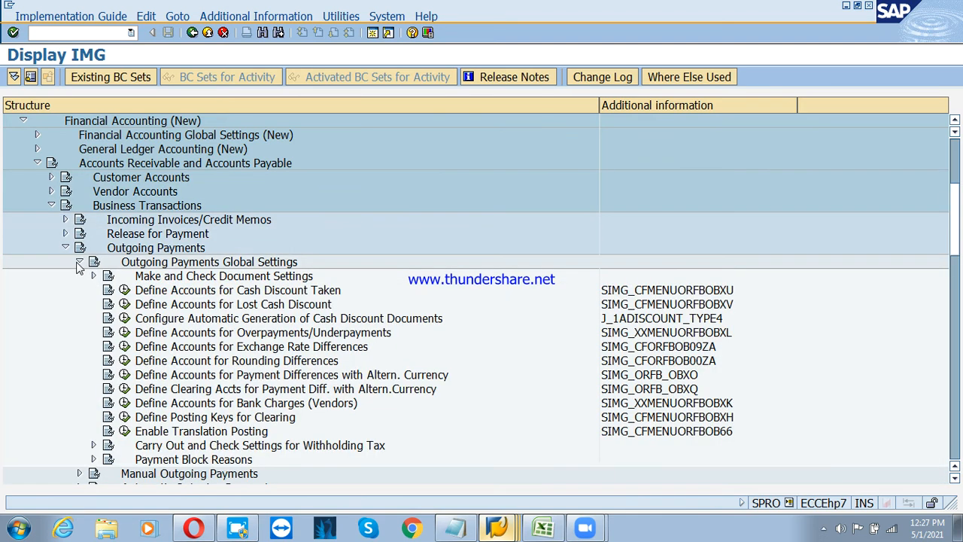
left_click(79, 262)
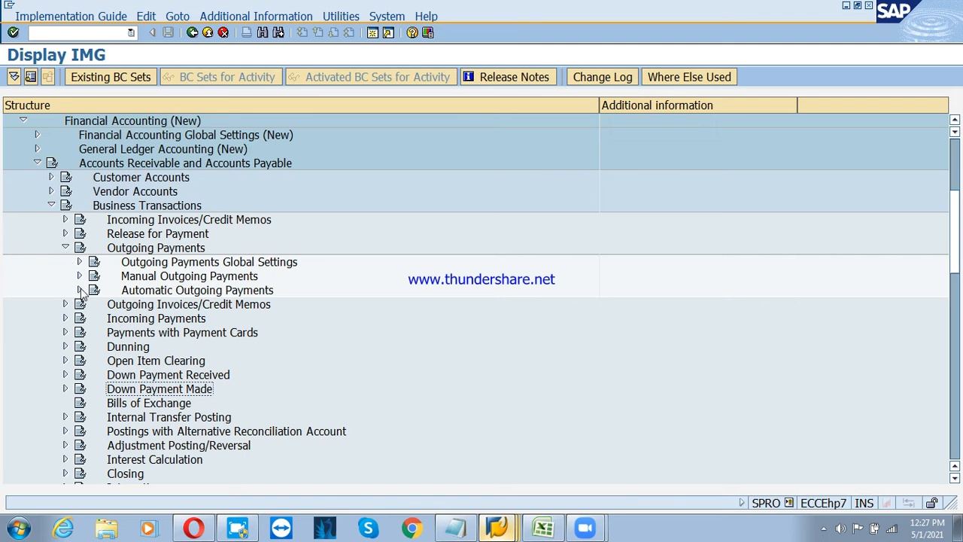
left_click(80, 290)
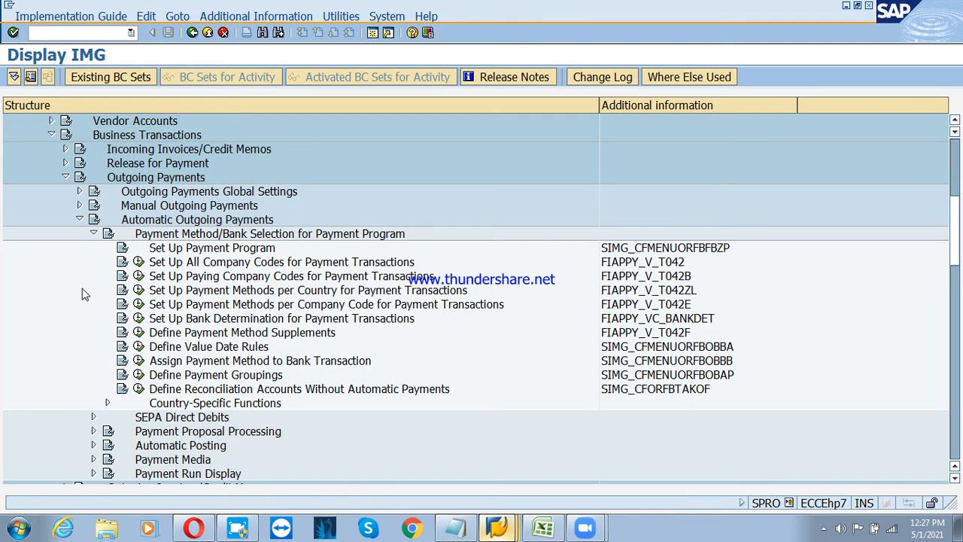
Collapse Automatic Outgoing Payments and show the activities for Manual Outgoing Payments in the implementation guide
left_click(78, 220)
left_click(65, 178)
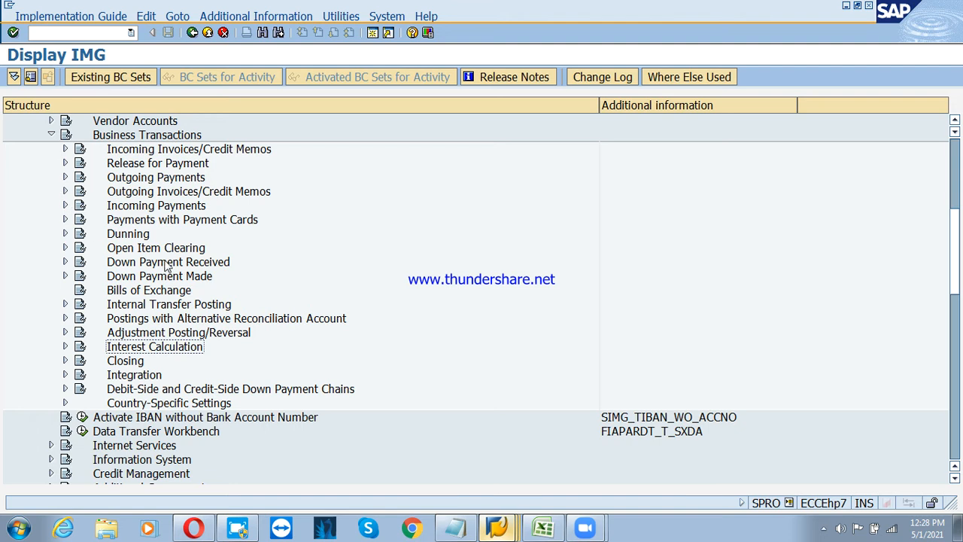
left_click(129, 183)
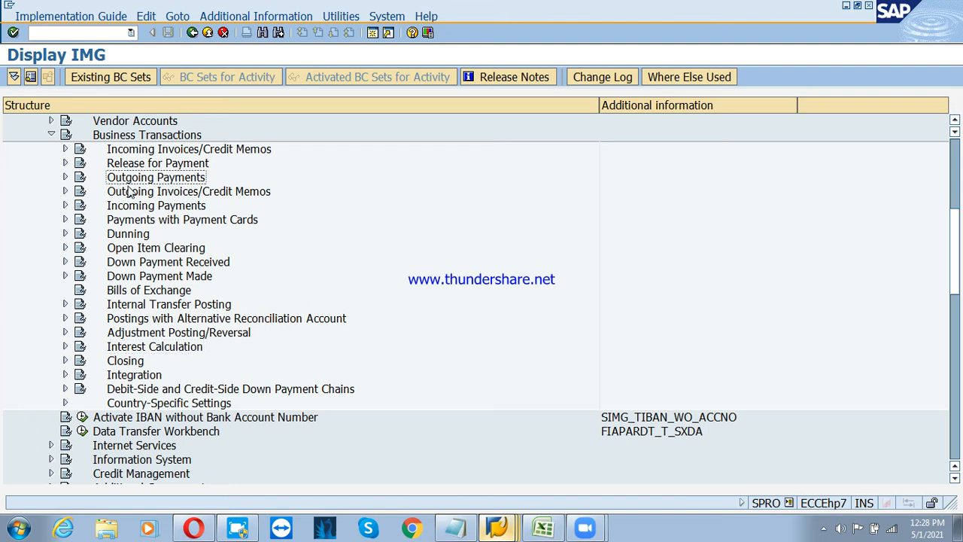
left_click(65, 177)
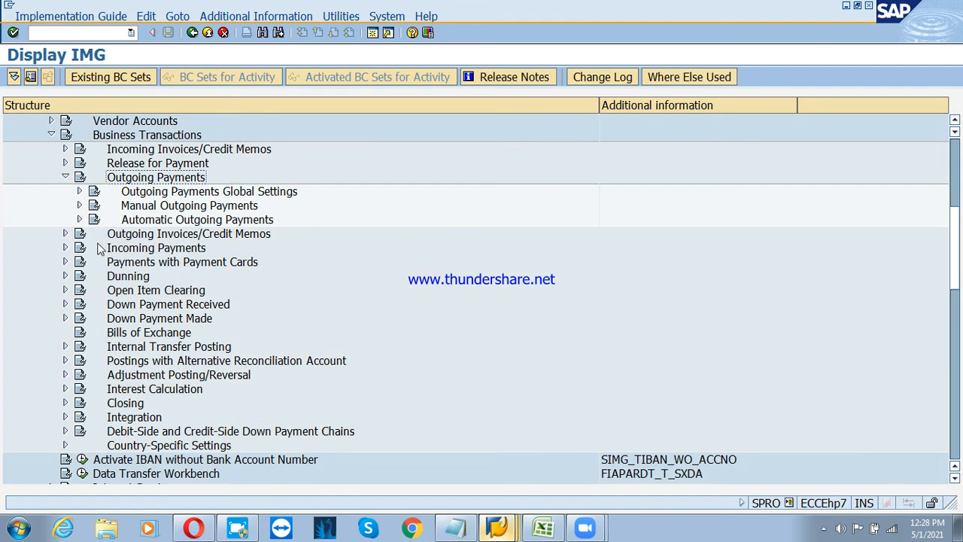
left_click(79, 207)
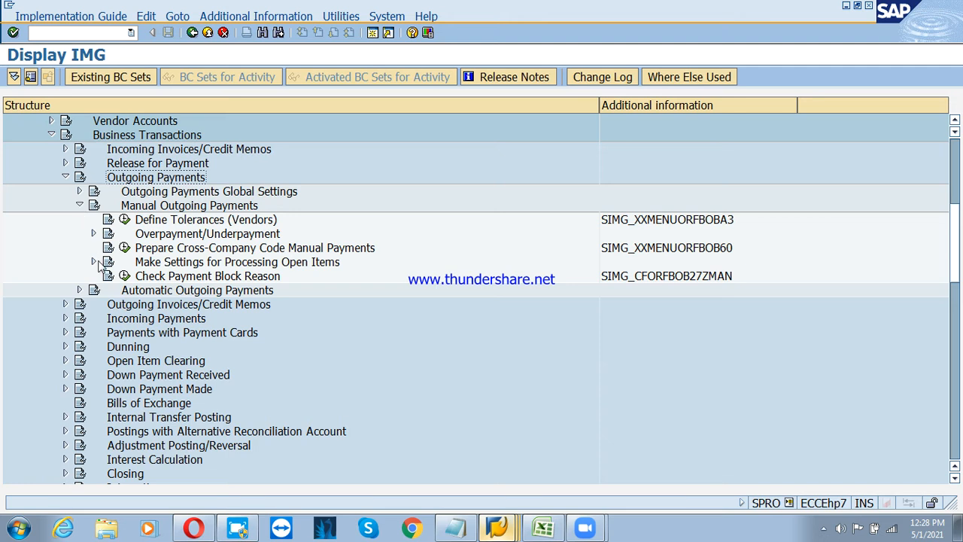
Examine the Overpayment/Underpayment activities under Manual Outgoing Payments and the Outgoing Payments Global Settings, collapsing each node after viewing
left_click(94, 233)
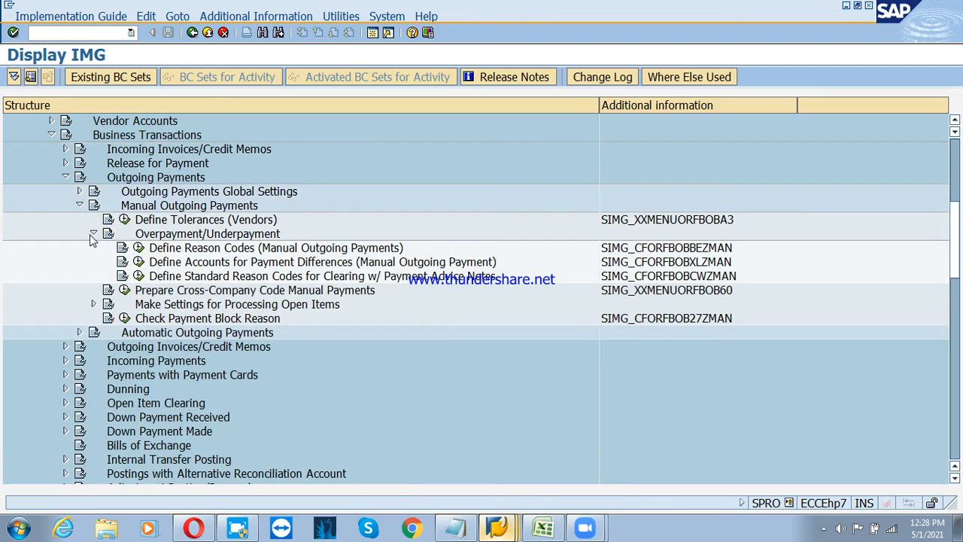
left_click(93, 233)
left_click(79, 205)
left_click(79, 191)
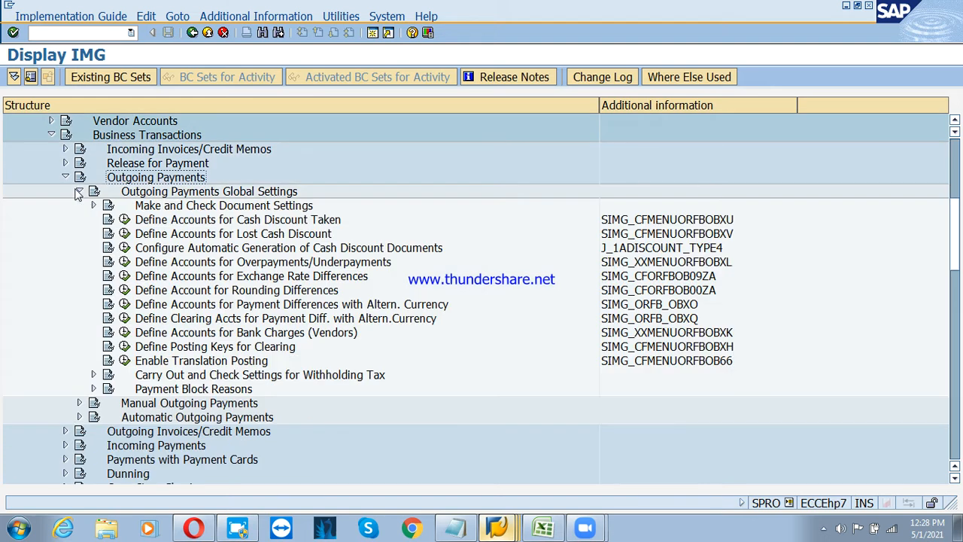
left_click(79, 191)
Locate the Check Management activities within Payment Media under Automatic Outgoing Payments and review their path up to Financial Accounting (New)
left_click(80, 219)
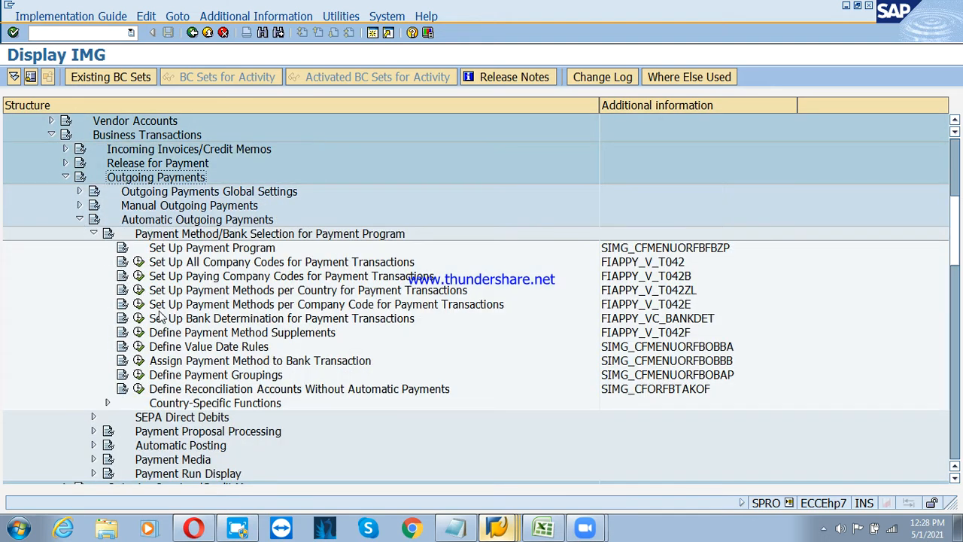
left_click(93, 233)
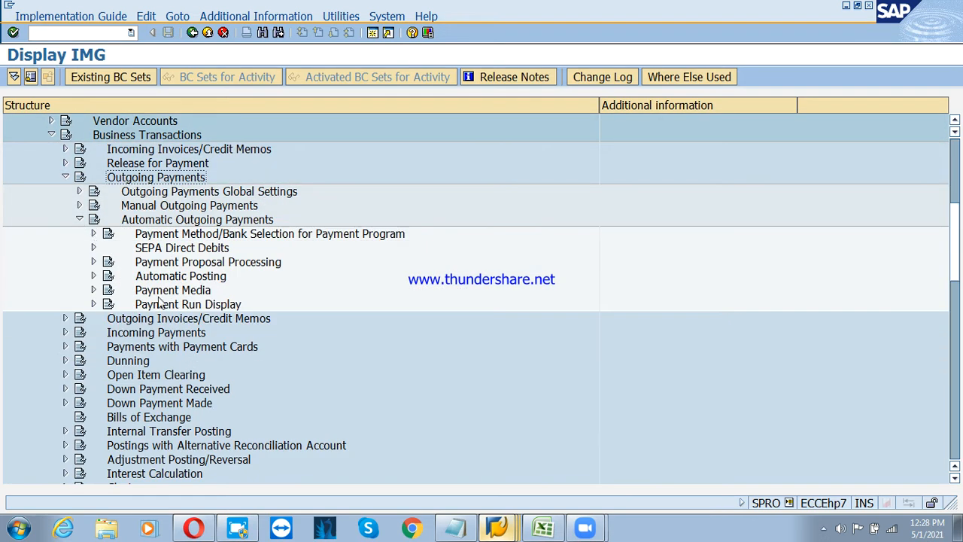
left_click(93, 289)
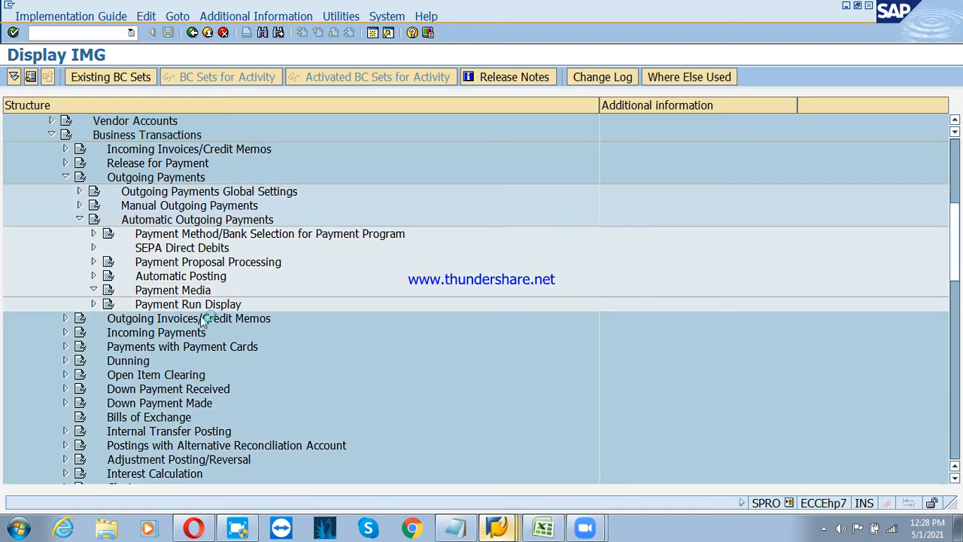
left_click(203, 405)
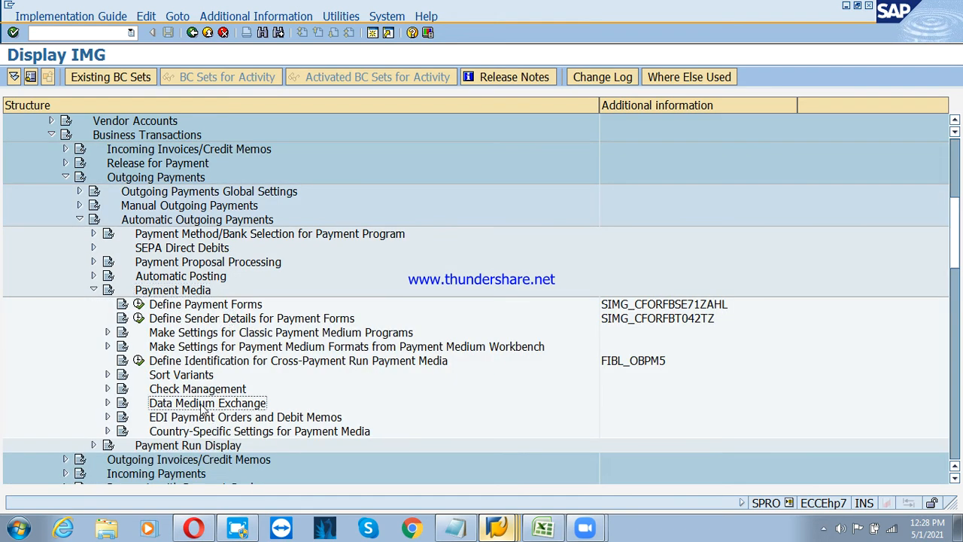
left_click(165, 391)
left_click(107, 388)
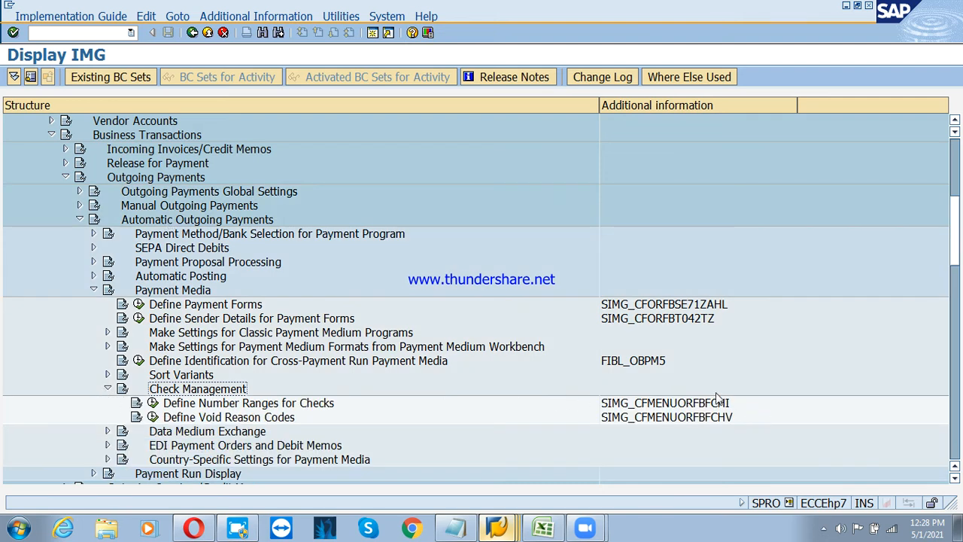
scroll(194, 219, "up", 2)
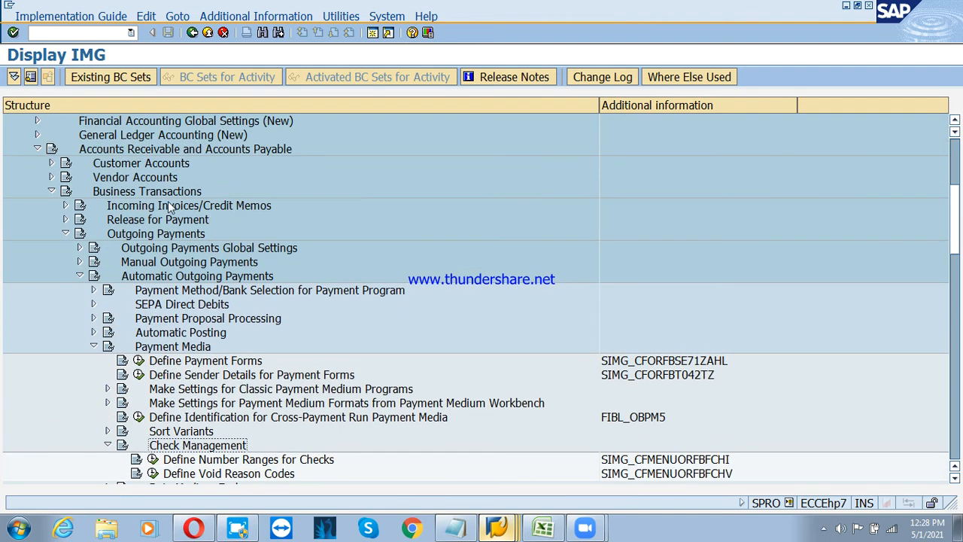
scroll(172, 218, "up", 2)
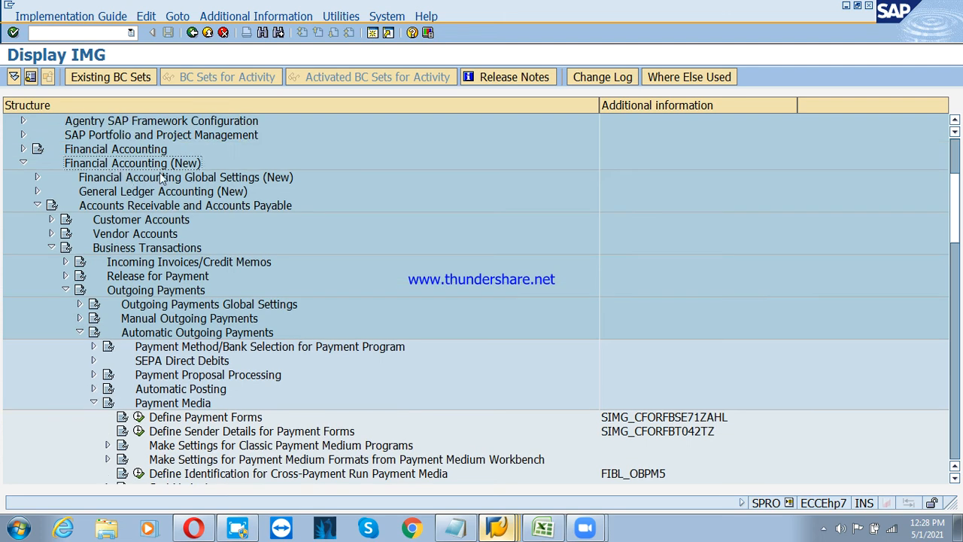
Open the Define Number Ranges for Checks activity in Check Management, under Payment Media of Automatic Outgoing Payments
left_click(110, 163)
left_click(155, 213)
scroll(155, 213, "down", 1)
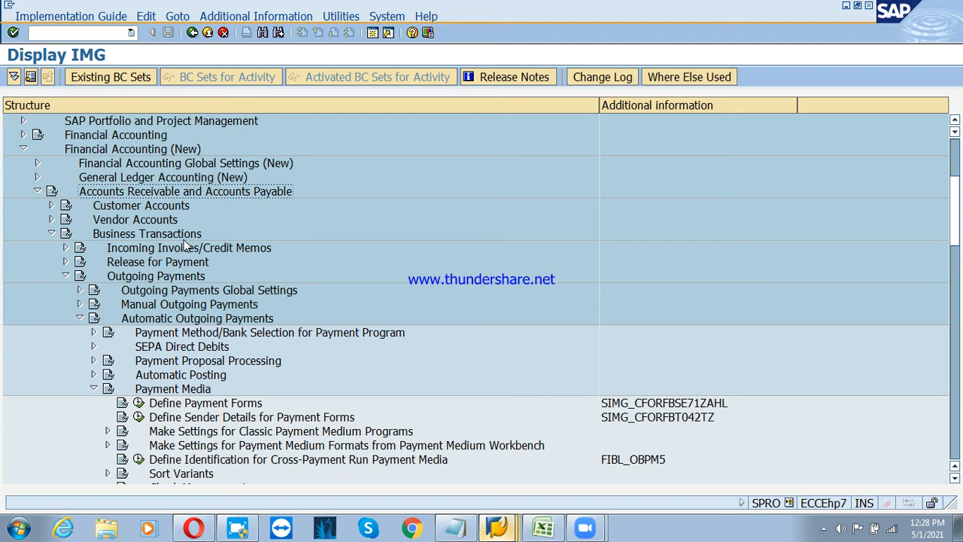
left_click(159, 278)
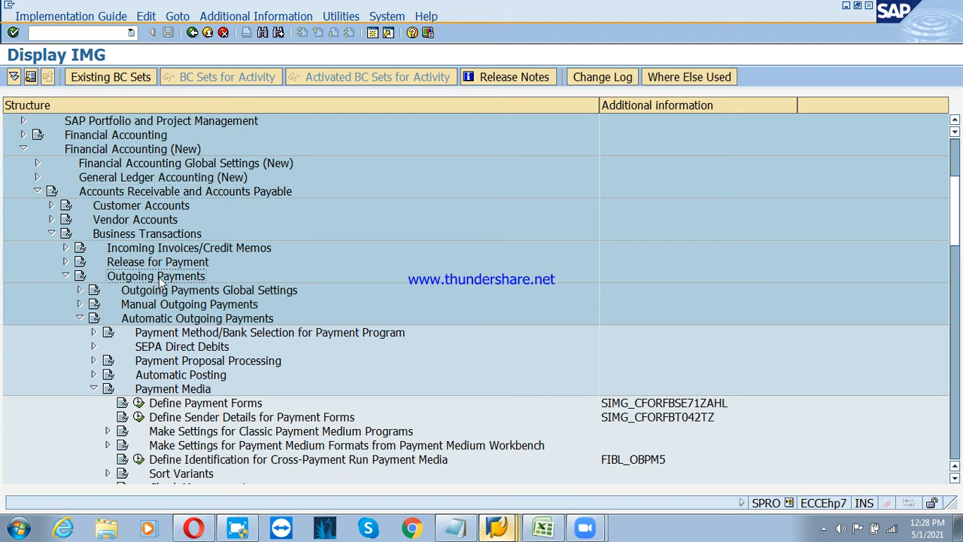
left_click(202, 322)
left_click(175, 391)
scroll(252, 409, "down", 2)
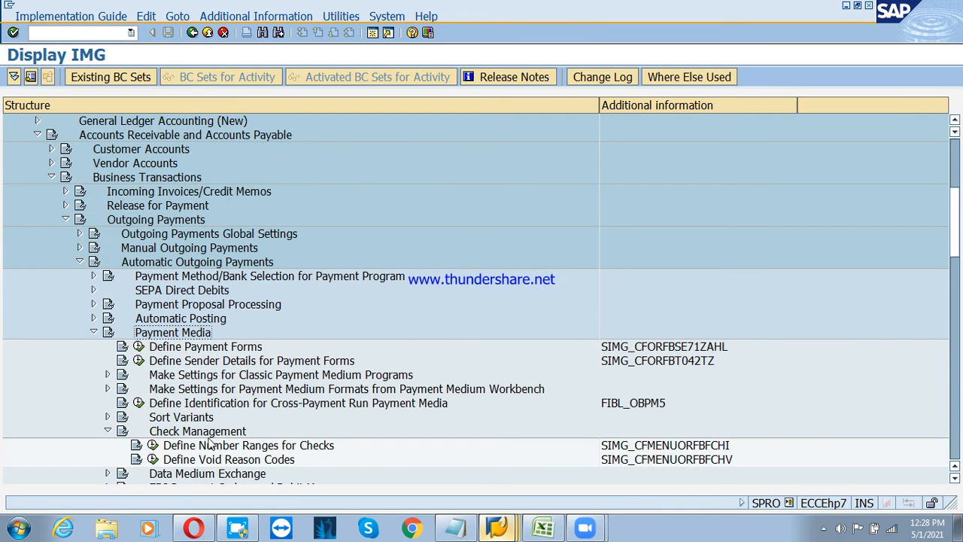
left_click(200, 433)
left_click(248, 445)
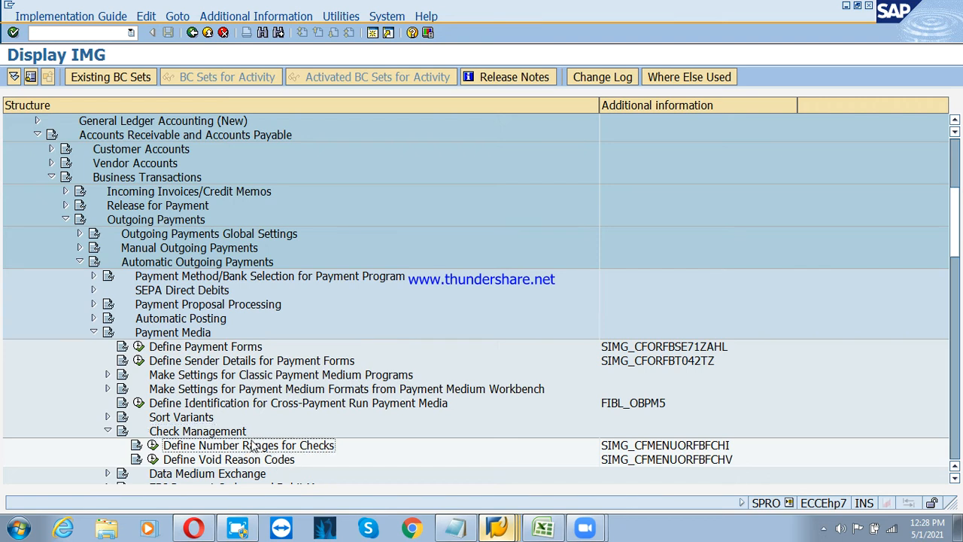
scroll(316, 399, "down", 1)
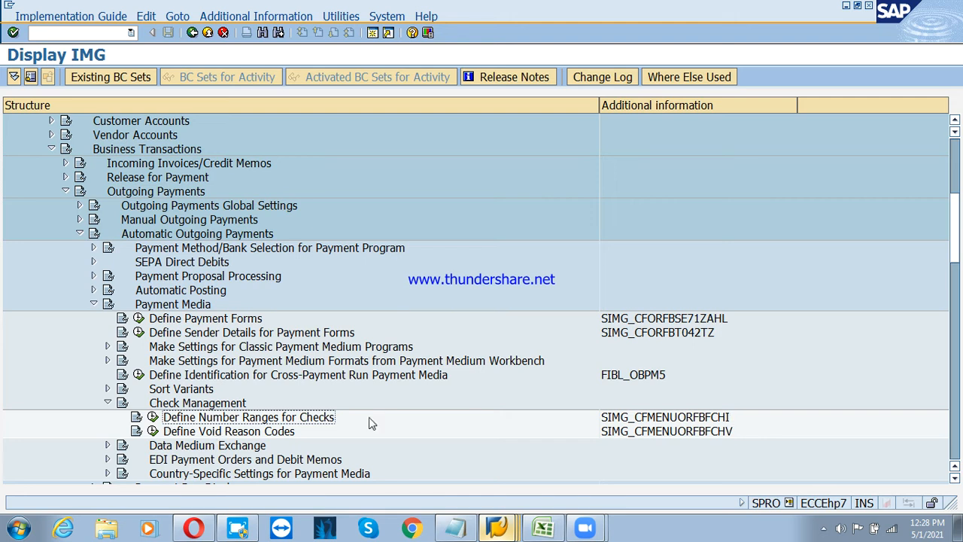
left_click(153, 419)
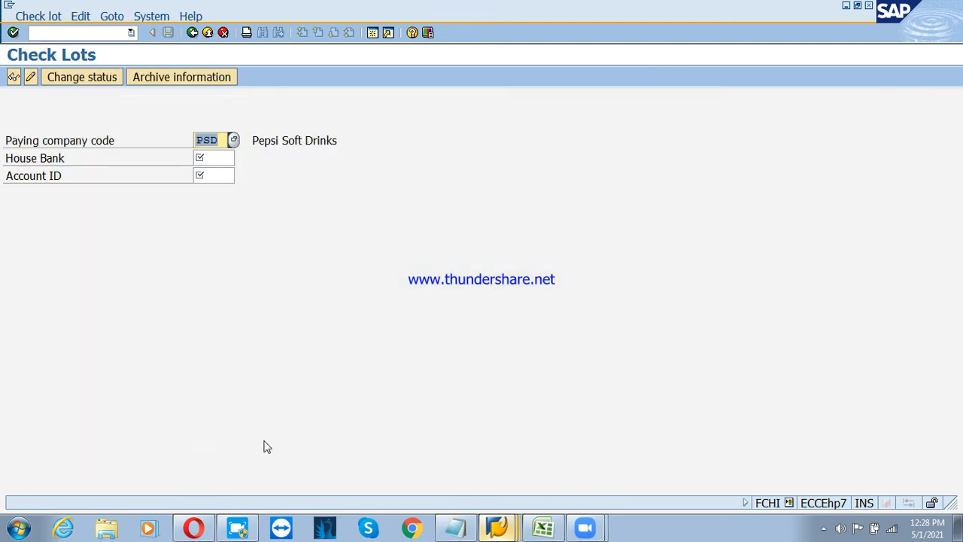
For paying company code PSD, choose house bank HDFC and the HDFC Bank A/c account ID, and open its check lots for maintenance
left_click(221, 159)
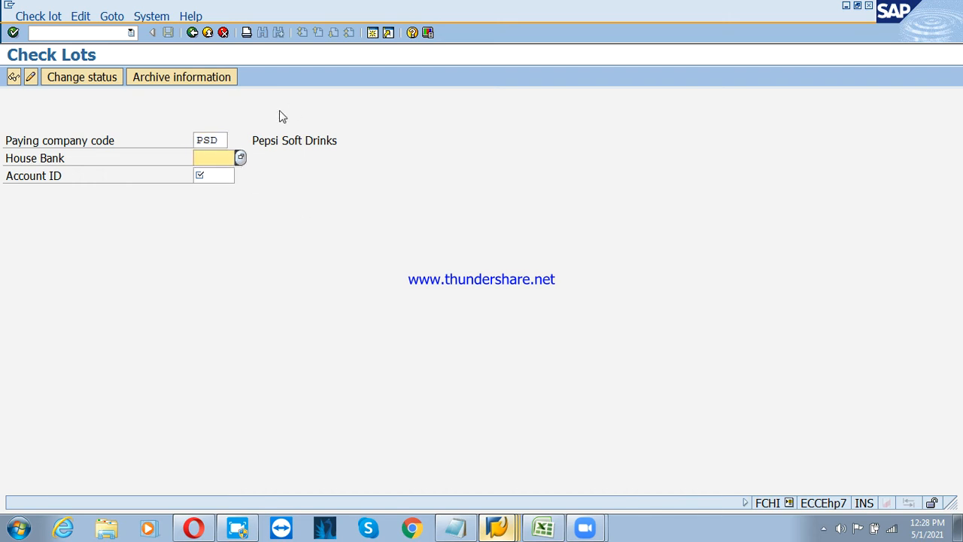
key("F4")
key("Return")
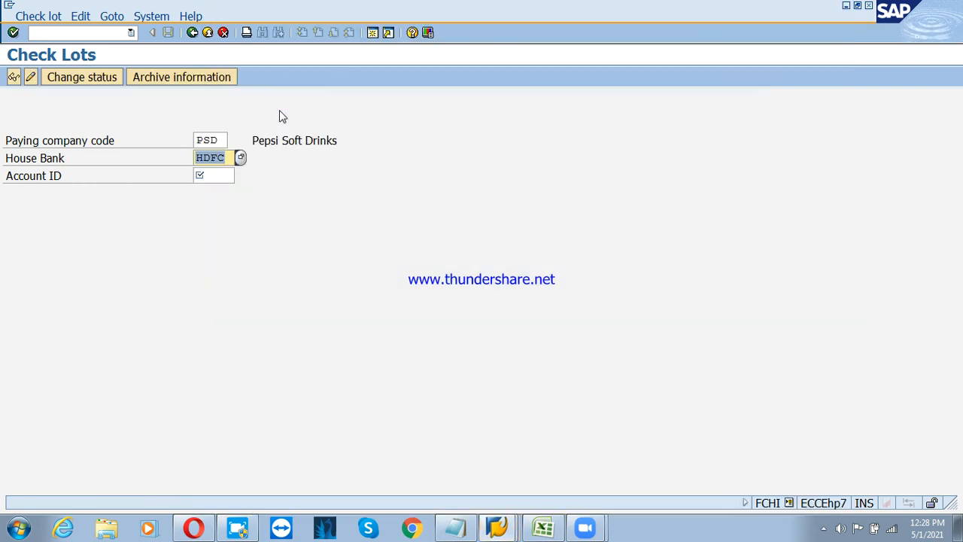
key("Tab")
key("F4")
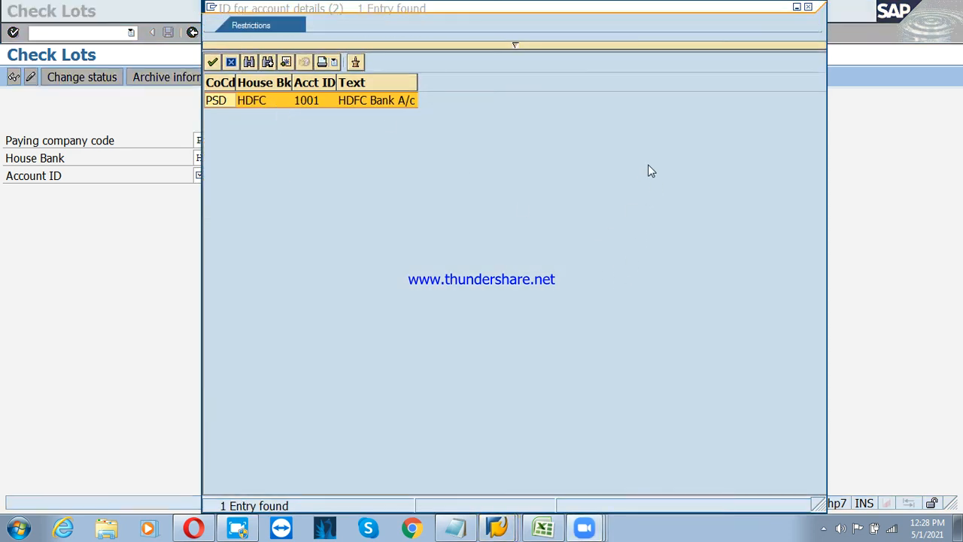
double_click(322, 102)
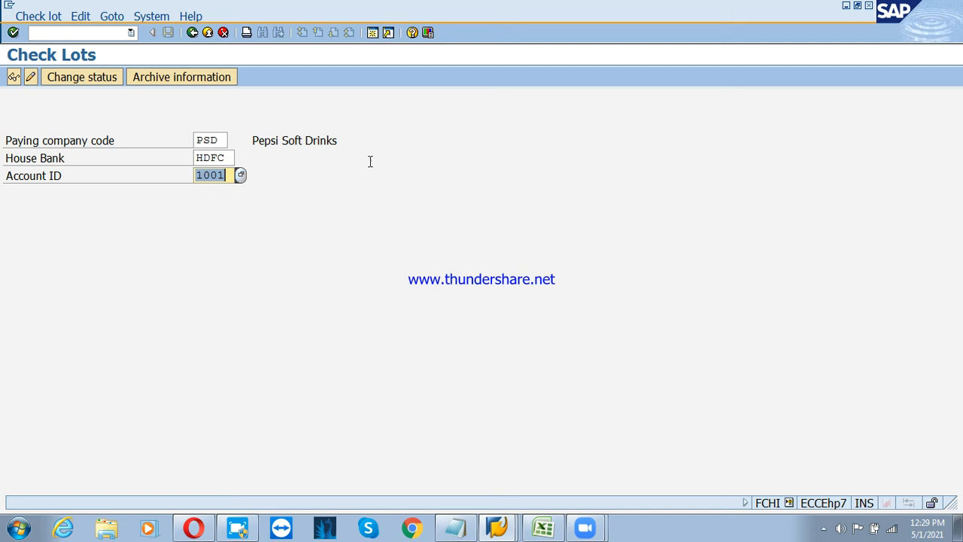
key("Return")
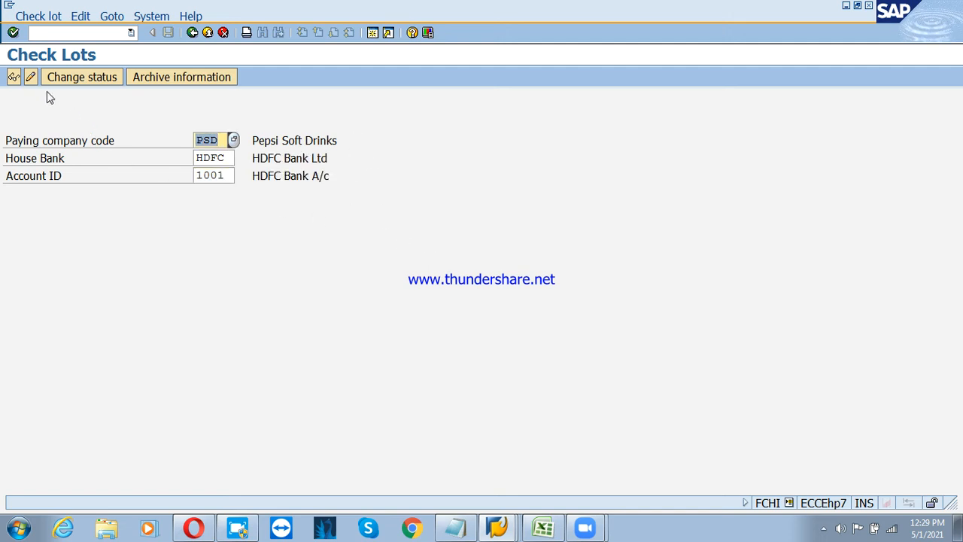
left_click(31, 78)
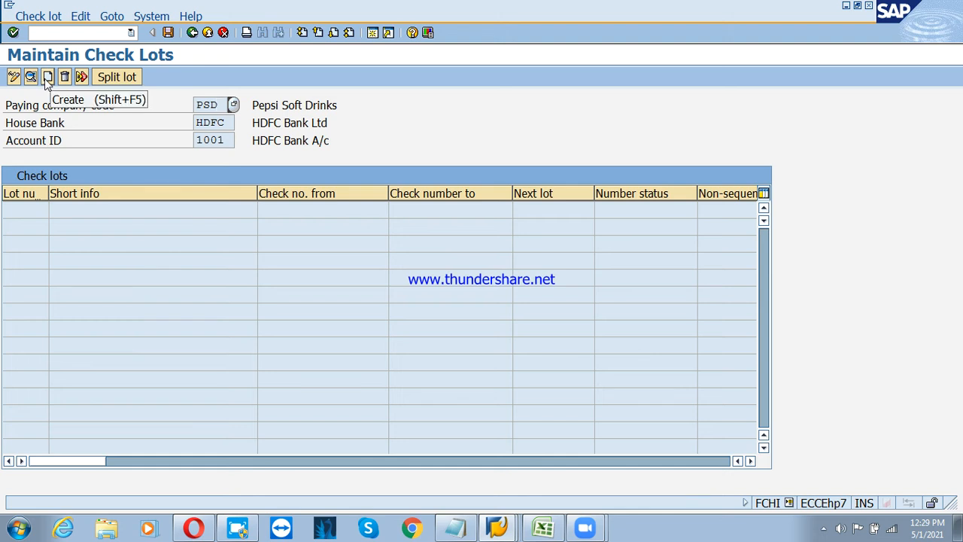
Start a new check lot with lot number 01 and check numbers from 100000 to 100099
left_click(47, 78)
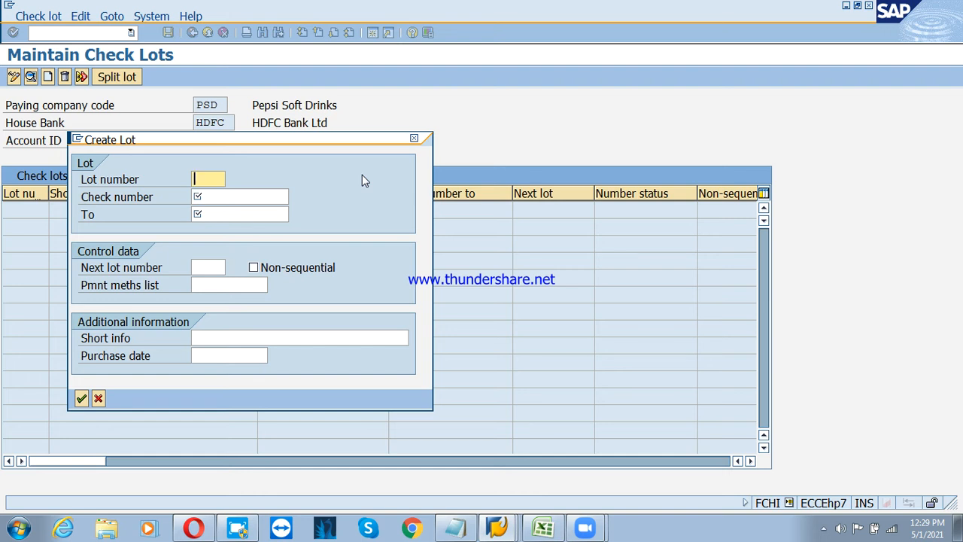
type("01")
key("Tab")
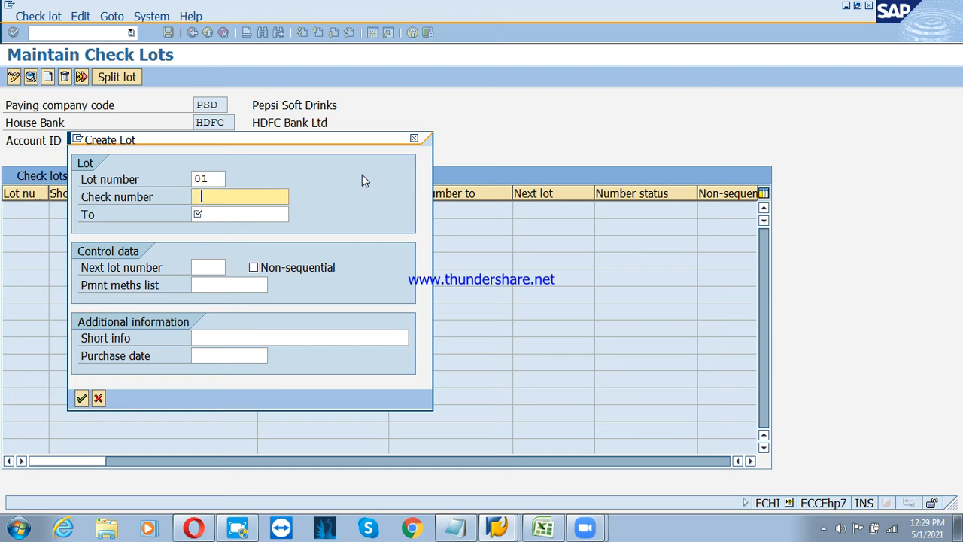
type("100000")
key("Tab")
type("10")
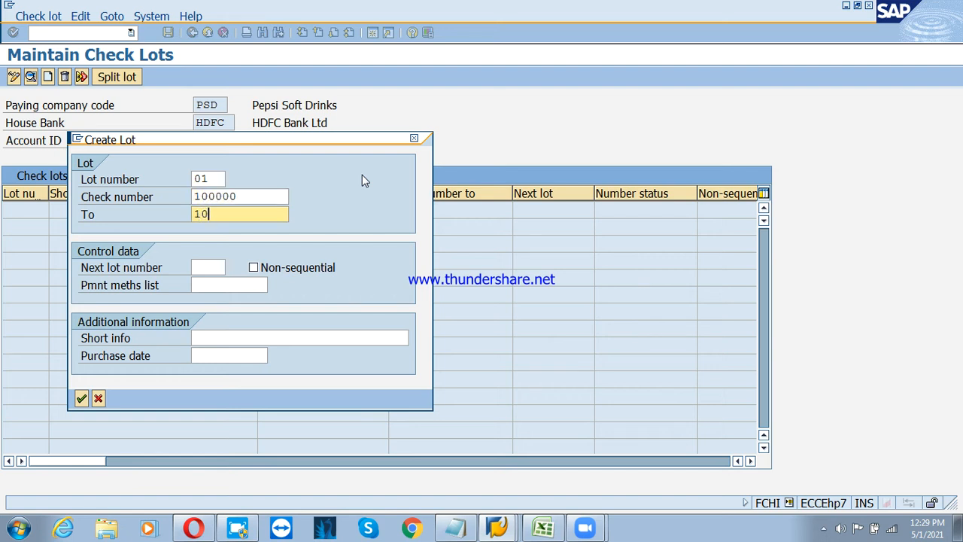
type("0099")
key("Tab")
key("Tab")
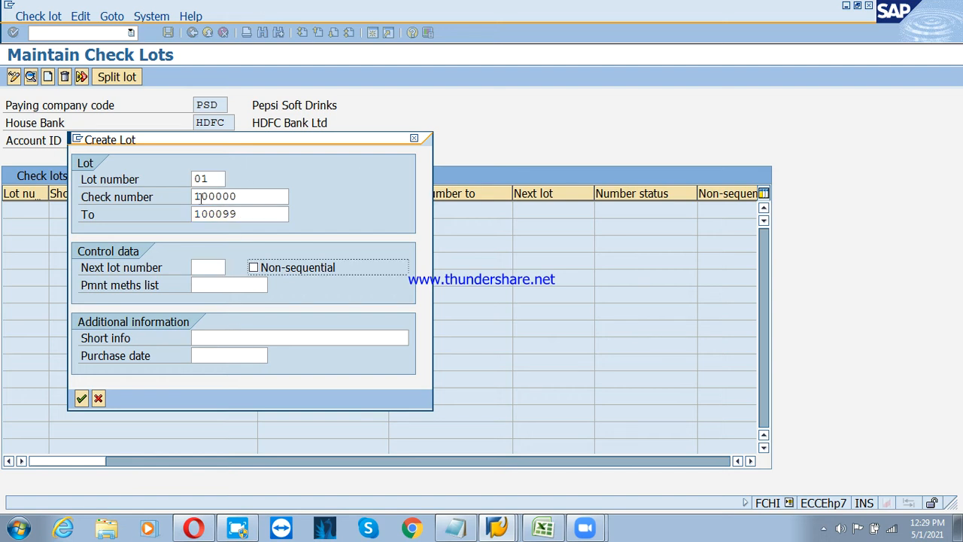
Give the lot the short info "100 cheque leaves" and purchase date 01.05.2021, and accept the lot
left_click(223, 338)
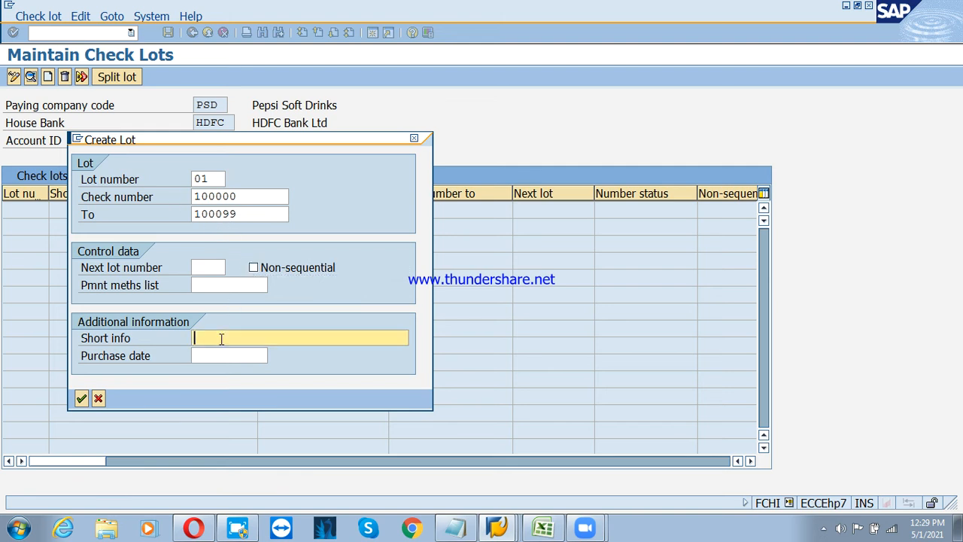
type("100 cheque leaves")
key("Tab")
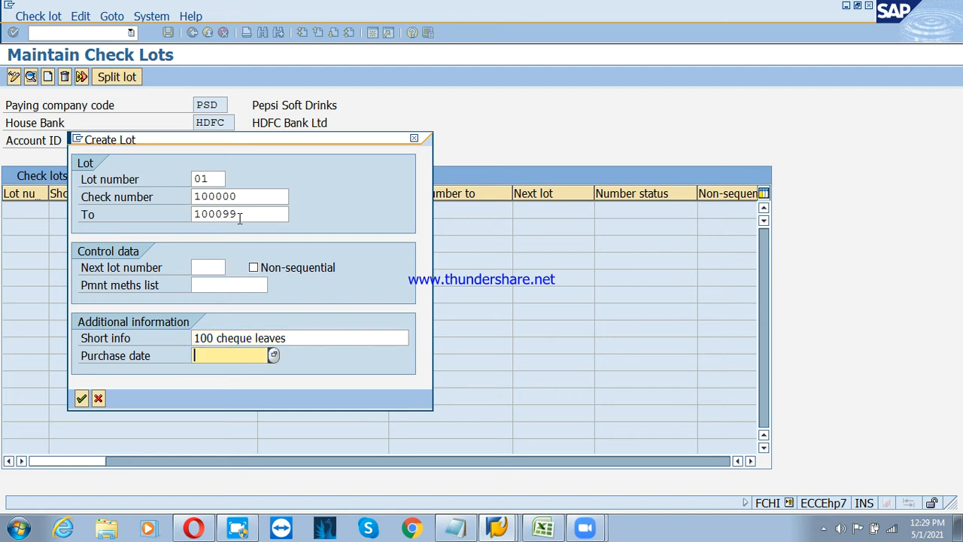
type("01.05.2021")
left_click(81, 397)
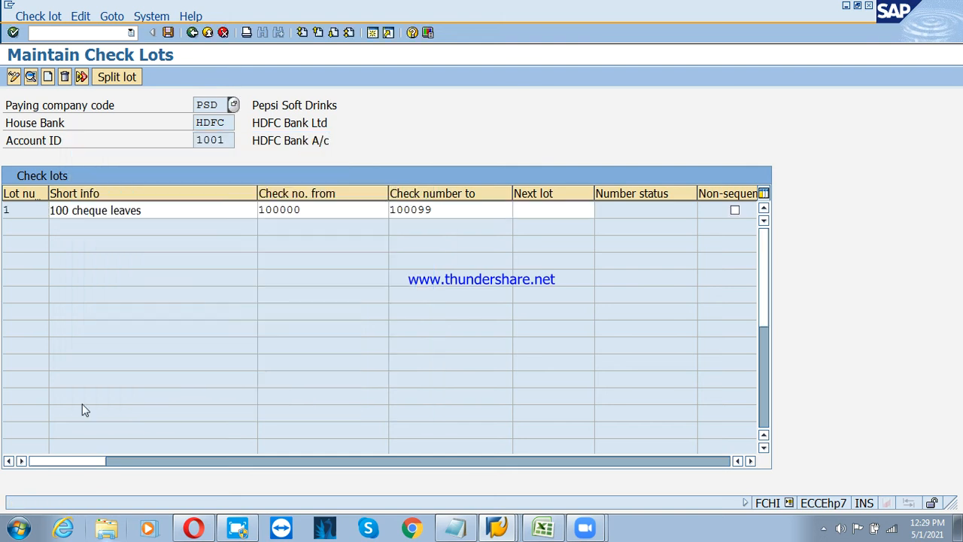
Save the check lot and return to the implementation guide structure
left_click(168, 32)
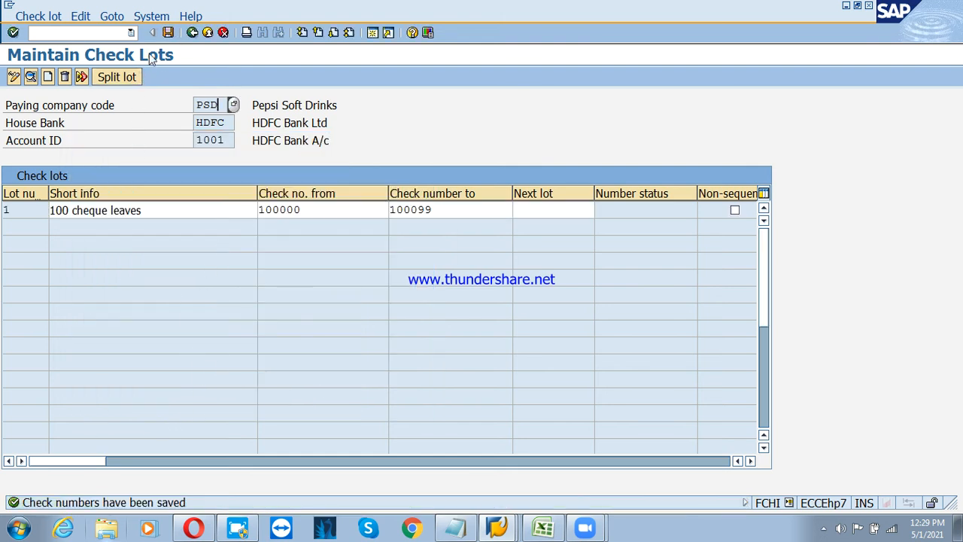
left_click(168, 32)
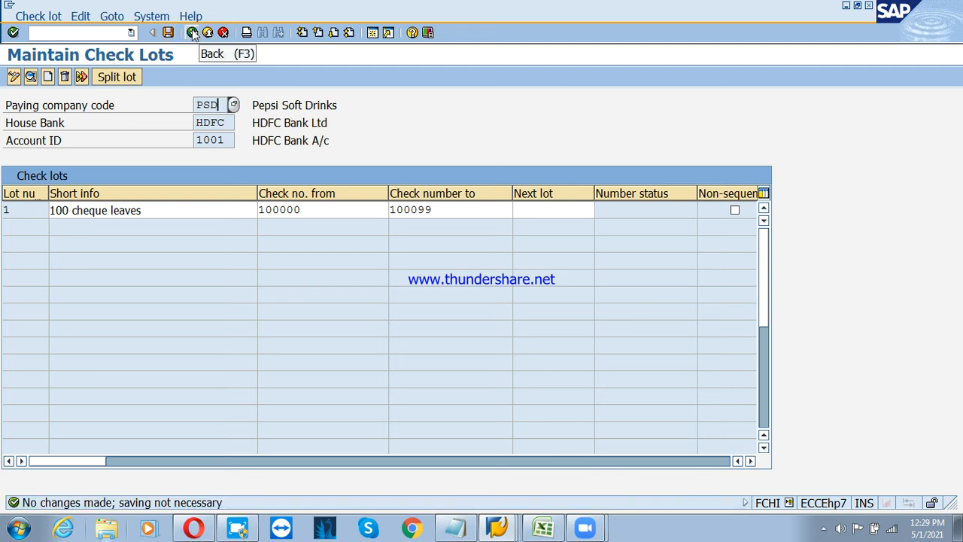
left_click(193, 33)
left_click(192, 33)
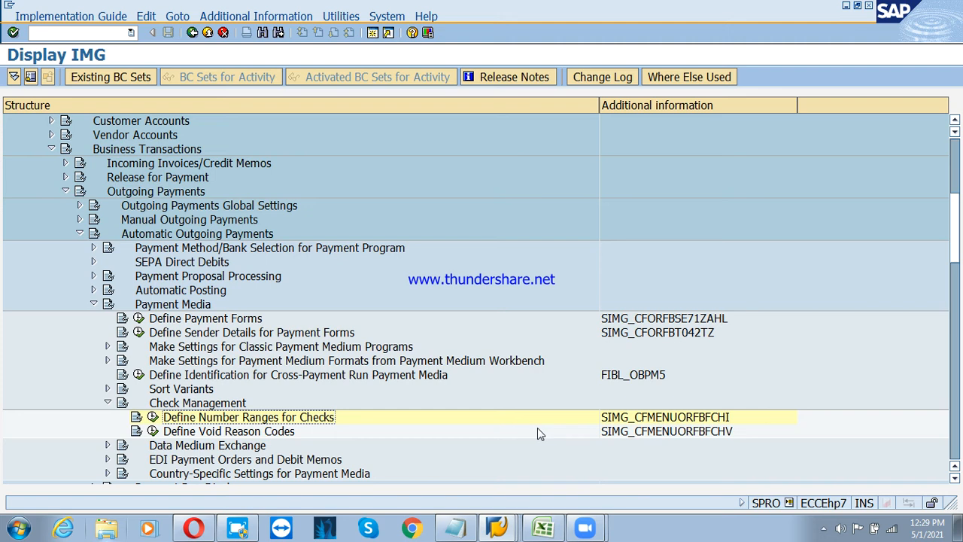
Switch to the Notepad notes and add the heading "End user's activity" below the cash journal section
left_click(456, 527)
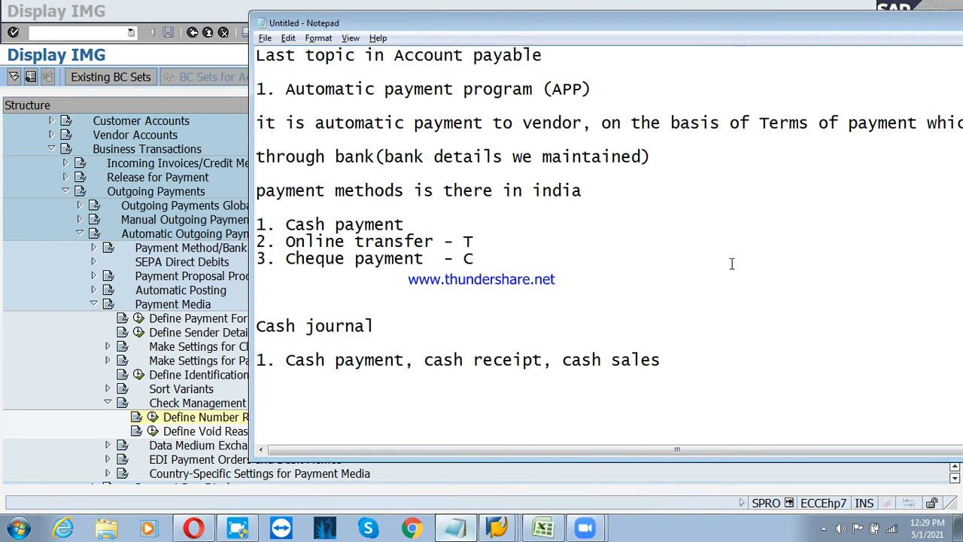
key("Return")
key("Return")
type("End user ")
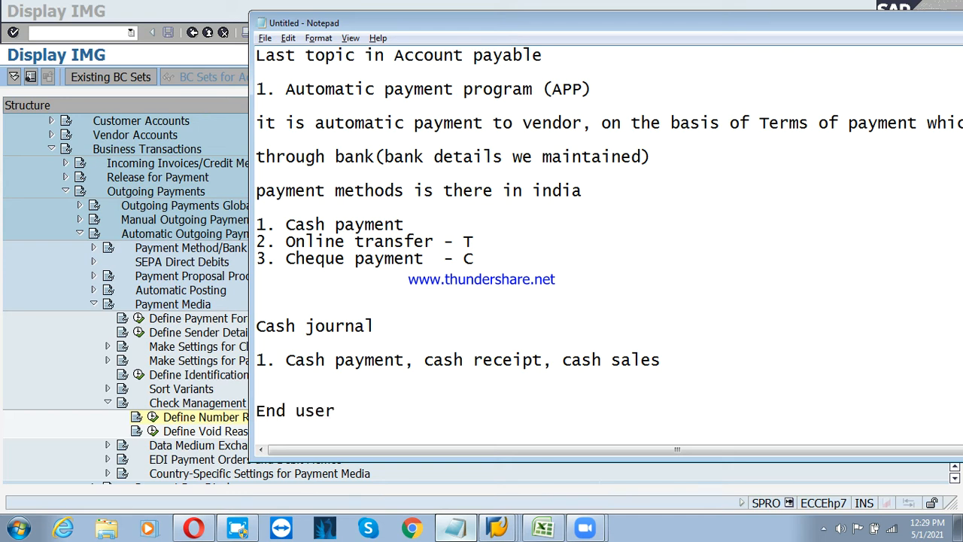
type("'s activity")
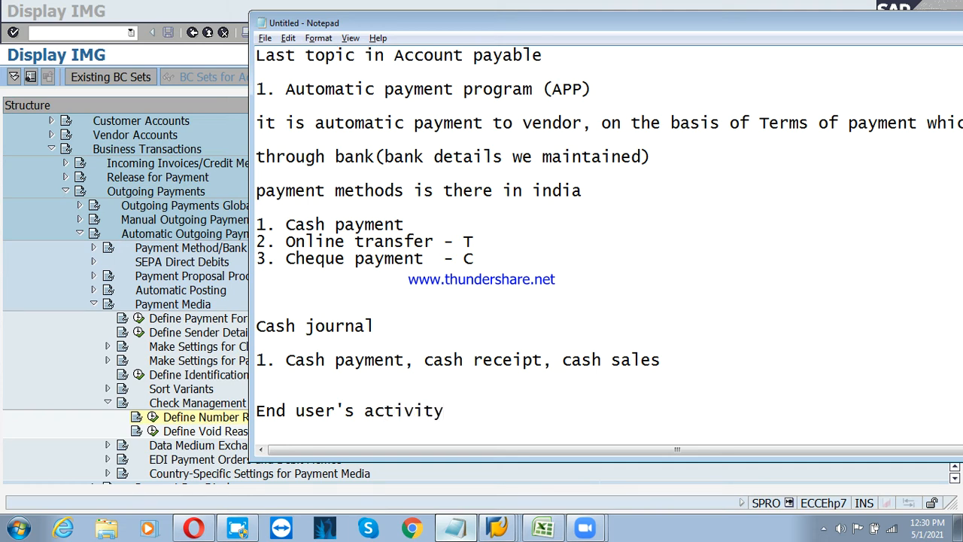
Add the first item "1. assign APP to all vendors" under the End user's activity heading
key("Return")
key("Return")
type("1. T")
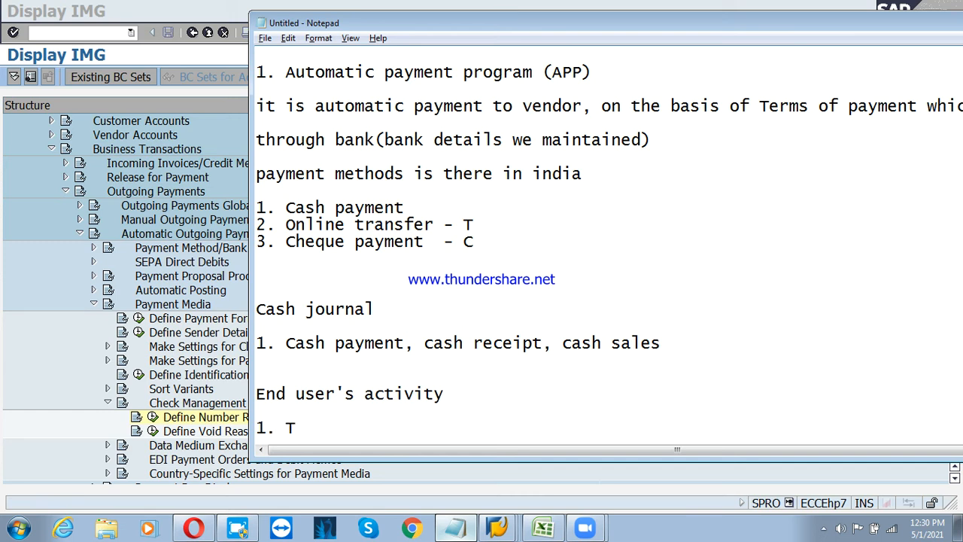
key("BackSpace")
type("assigh")
key("BackSpace")
type("n APP to ")
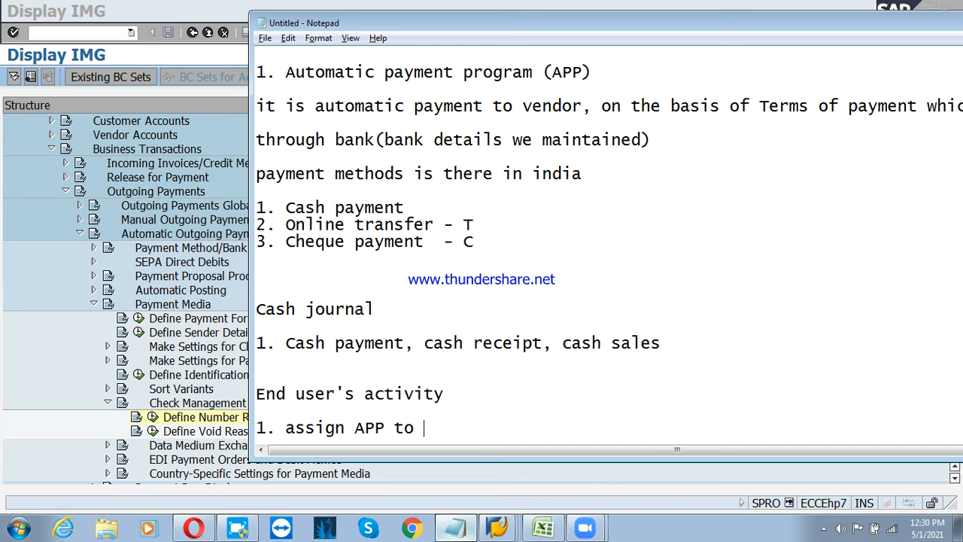
type("all v")
key("BackSpace")
type("all vendors")
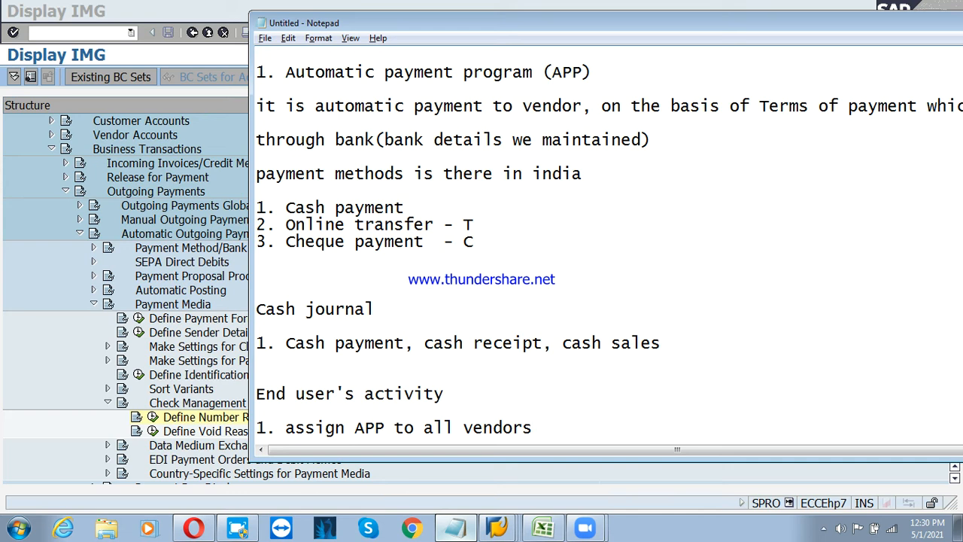
Add the second item "2. RUn the APP-" to the end user list and start a new line
key("Return")
type("2")
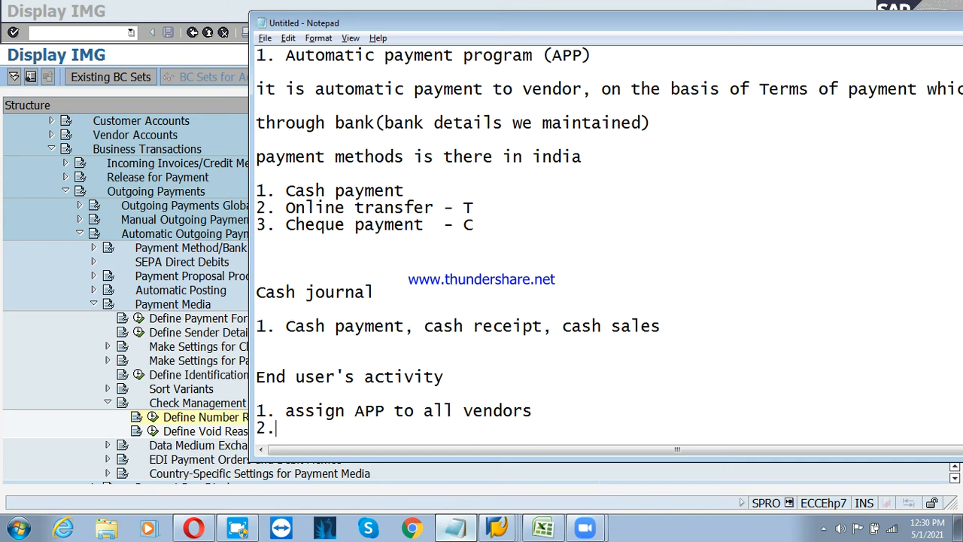
type(". RUn the APP-")
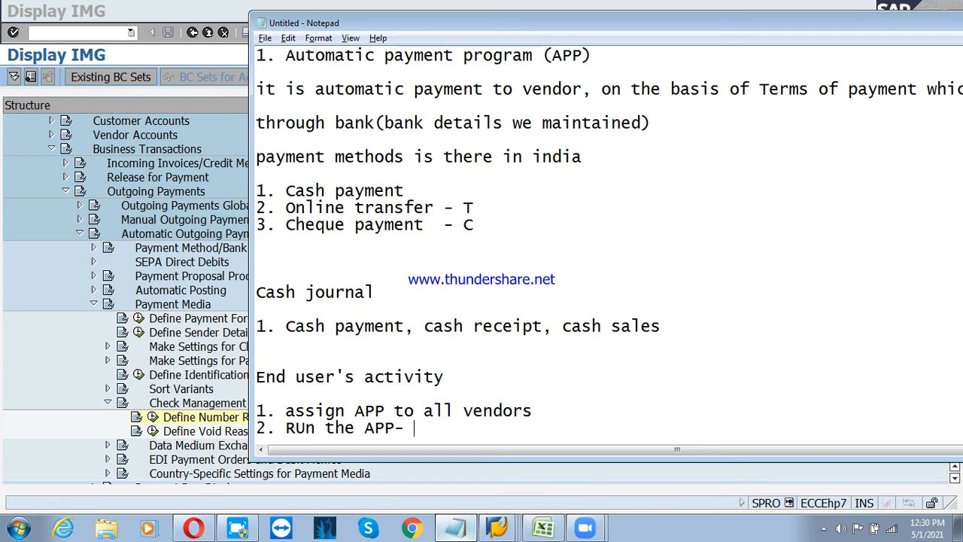
key("Return")
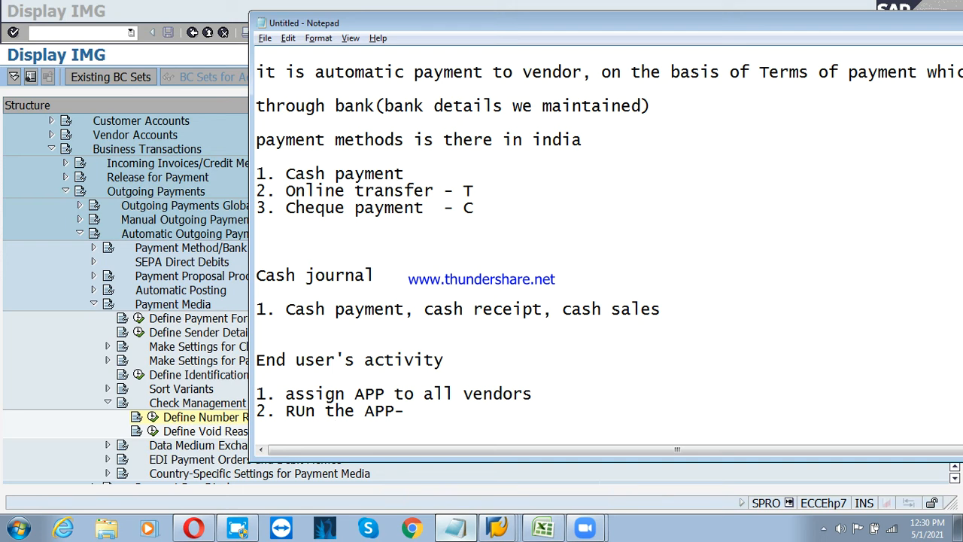
key("Return")
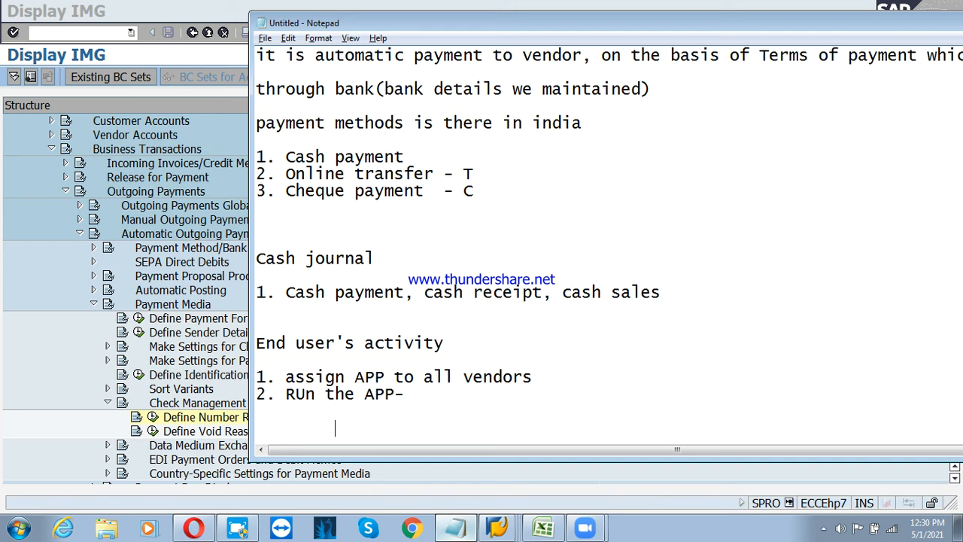
type("4 P")
key("BackSpace")
key("BackSpace")
key("BackSpace")
key("BackSpace")
key("BackSpace")
key("BackSpace")
key("BackSpace")
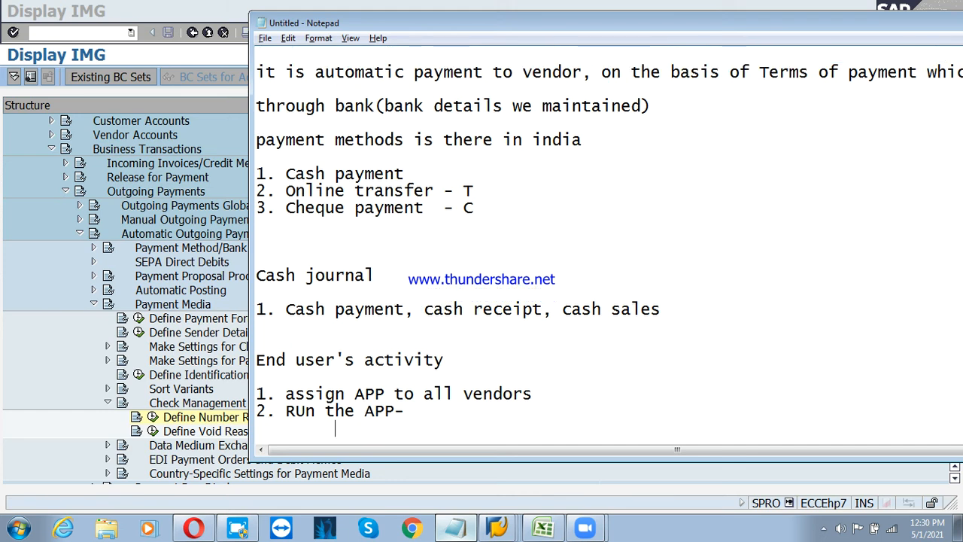
Add the line "to run APP, need to maintain 4 P's" below the end user's activity list, followed by a blank line
key("Return")
type("to ")
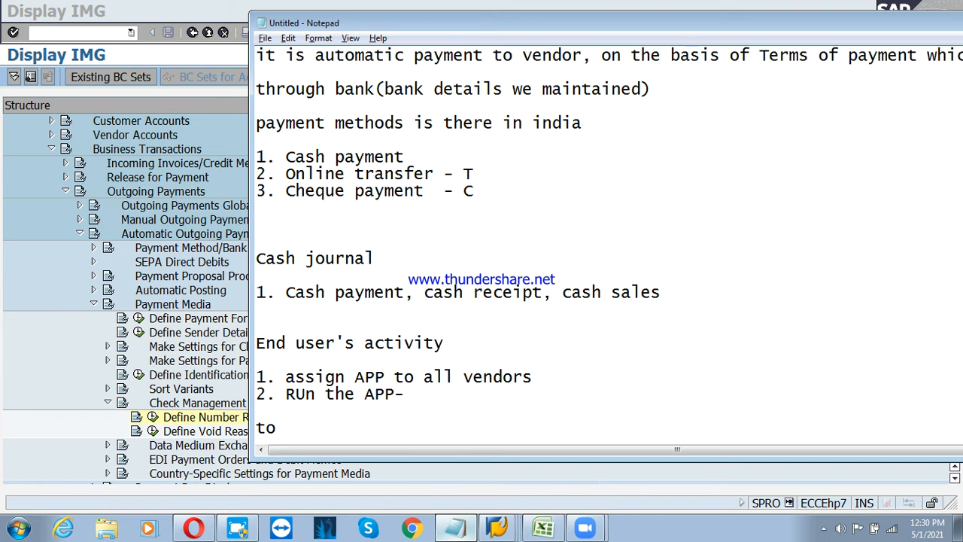
type("rtu")
key("BackSpace")
key("BackSpace")
type("un app")
key("BackSpace")
key("BackSpace")
key("BackSpace")
type("APP, need to")
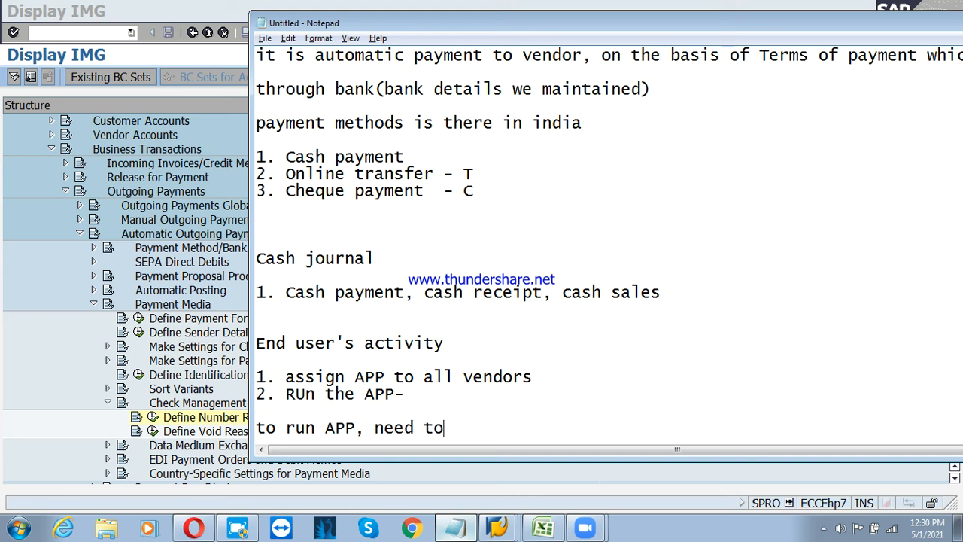
type(" maintain")
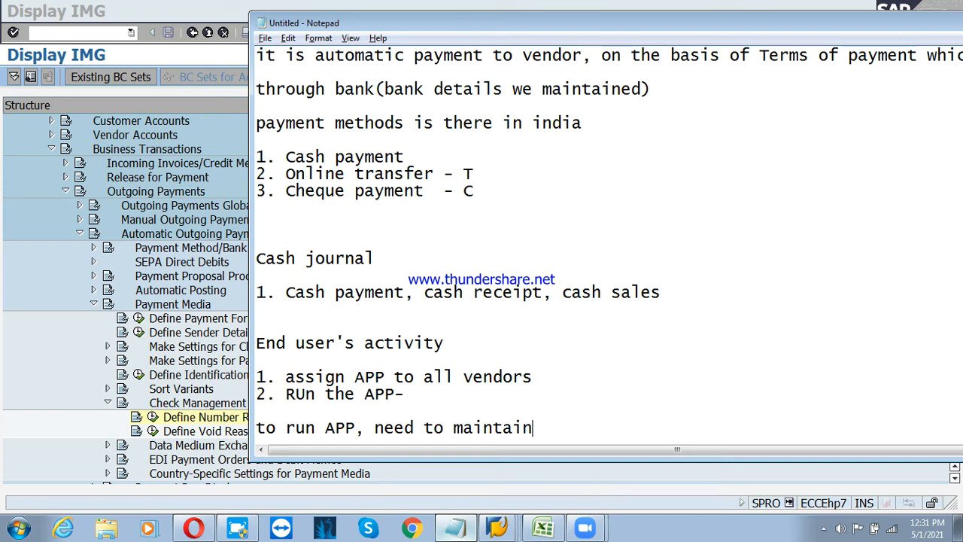
type(" 4 p's")
key("BackSpace")
key("BackSpace")
key("BackSpace")
key("BackSpace")
type("P's")
key("Return")
key("Return")
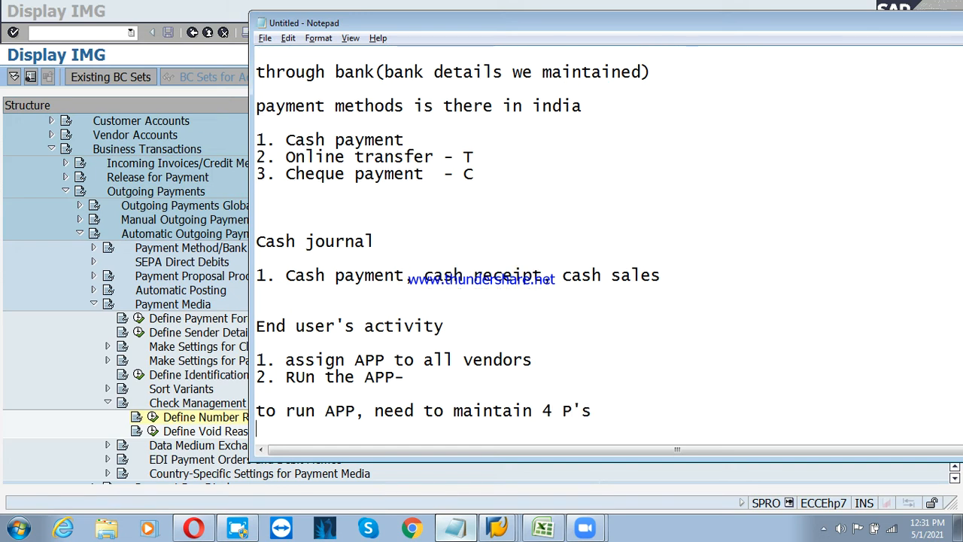
Begin the list of the 4 P's with the item "1. parameter -"
type("1")
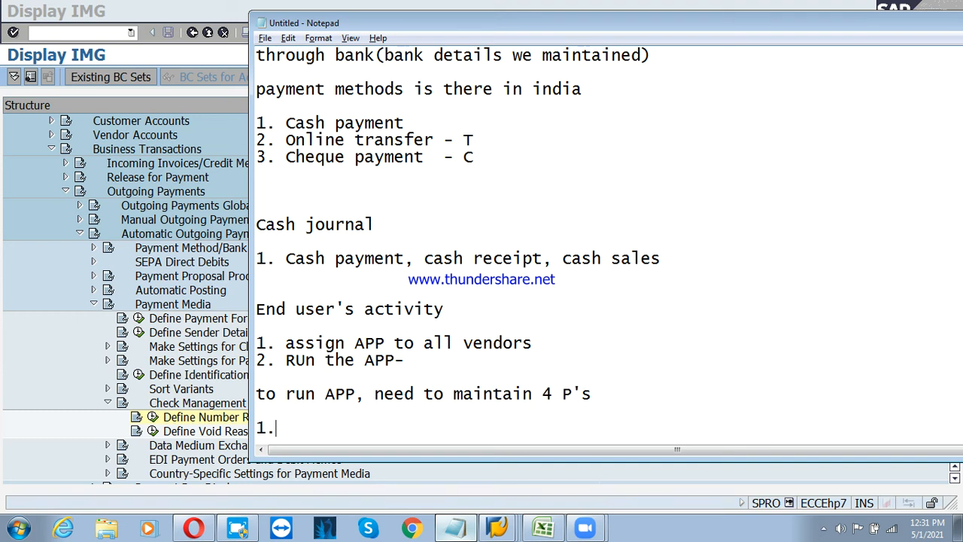
type(". parm")
type("\\a")
key("BackSpace")
key("BackSpace")
key("BackSpace")
type("a")
type("mter")
key("BackSpace")
key("BackSpace")
key("BackSpace")
type("et")
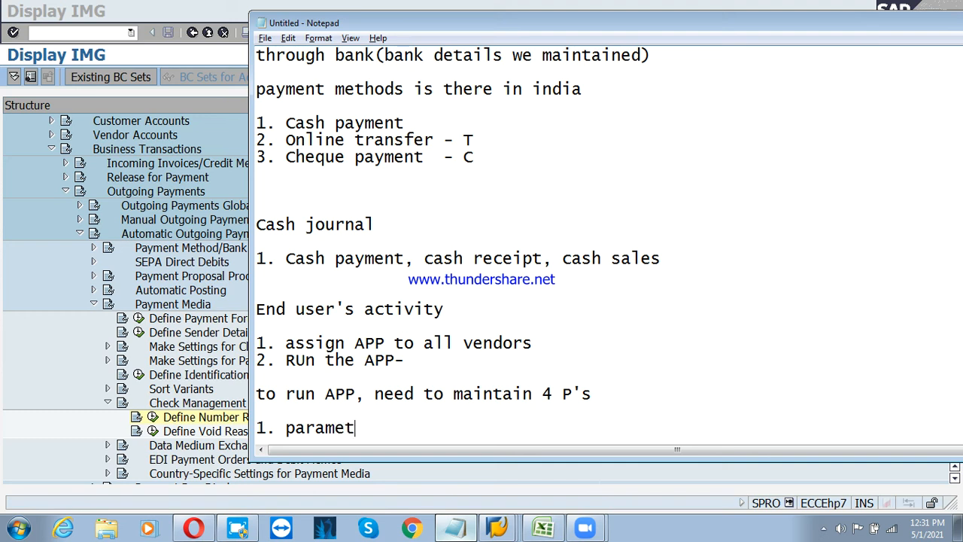
type("er -")
Complete the parameter item with "comp, payment method, vendors" and start a new line
type("compa")
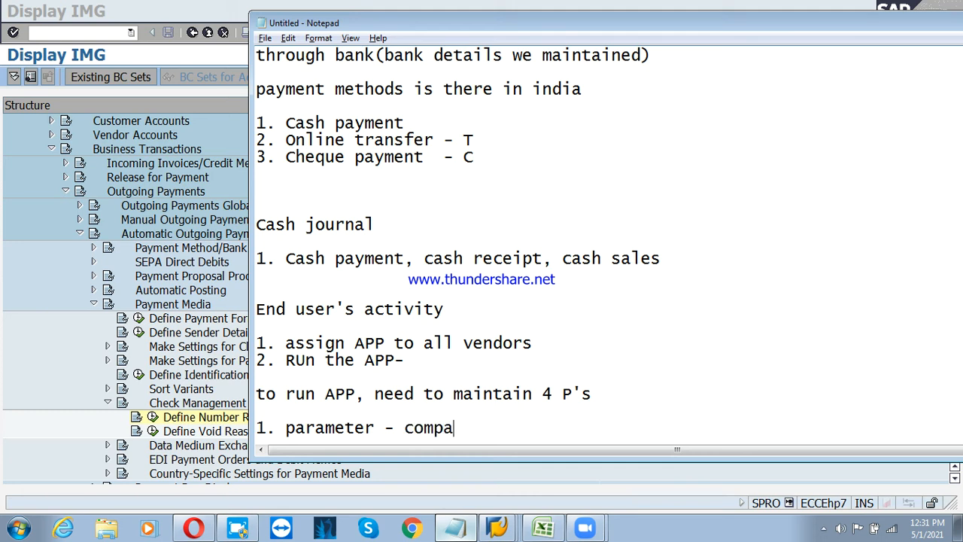
key("BackSpace")
type(", payment me")
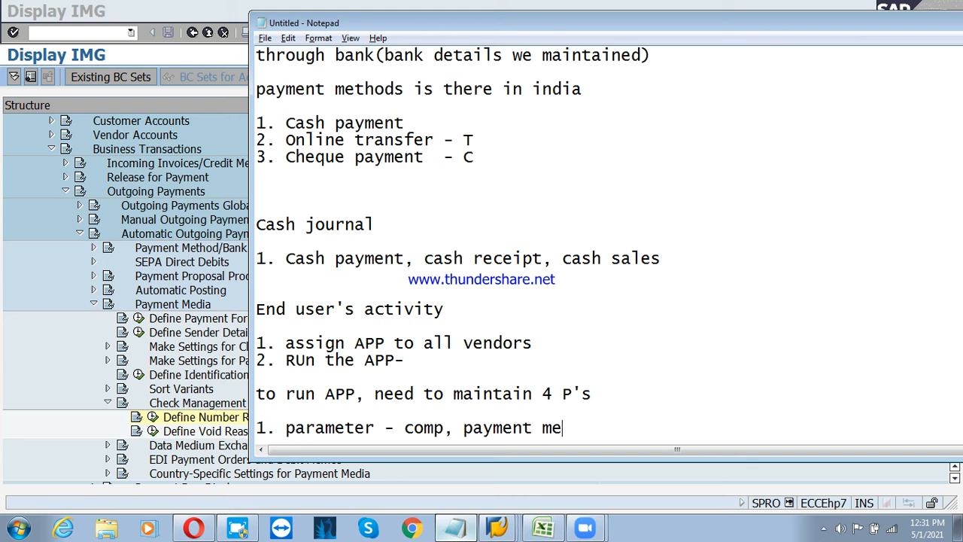
type("thod, ven")
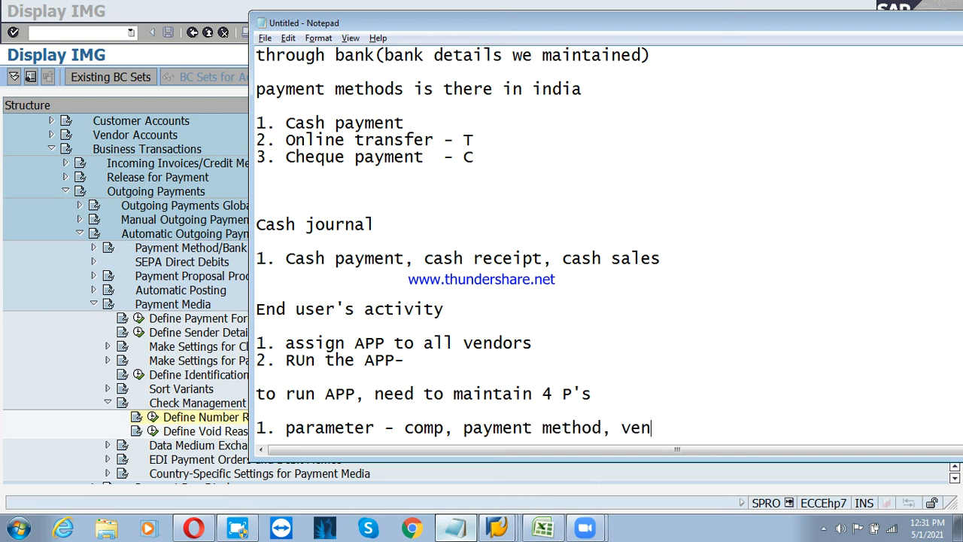
type("dors")
key("Return")
Start the second P as "2. proposal- (what are the parameter we"
type("2.")
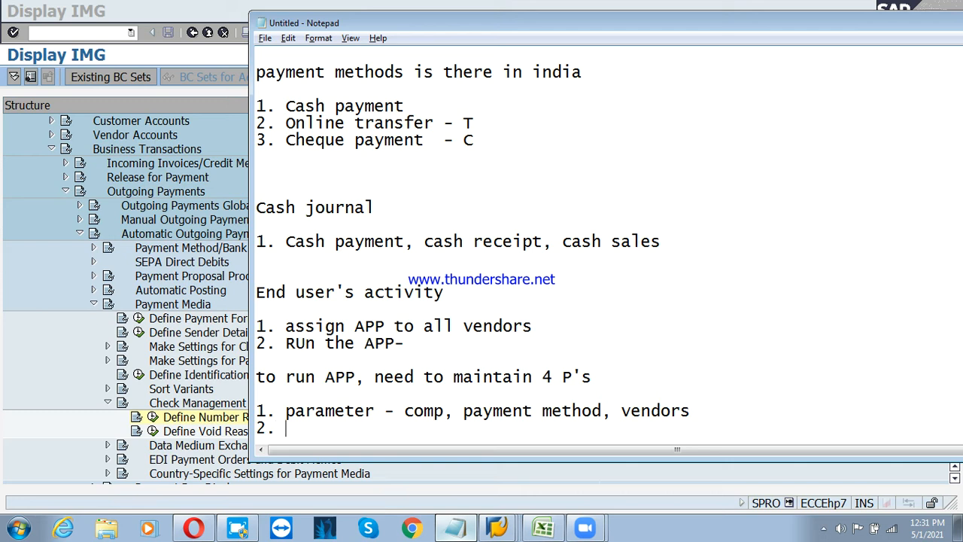
type("proposal")
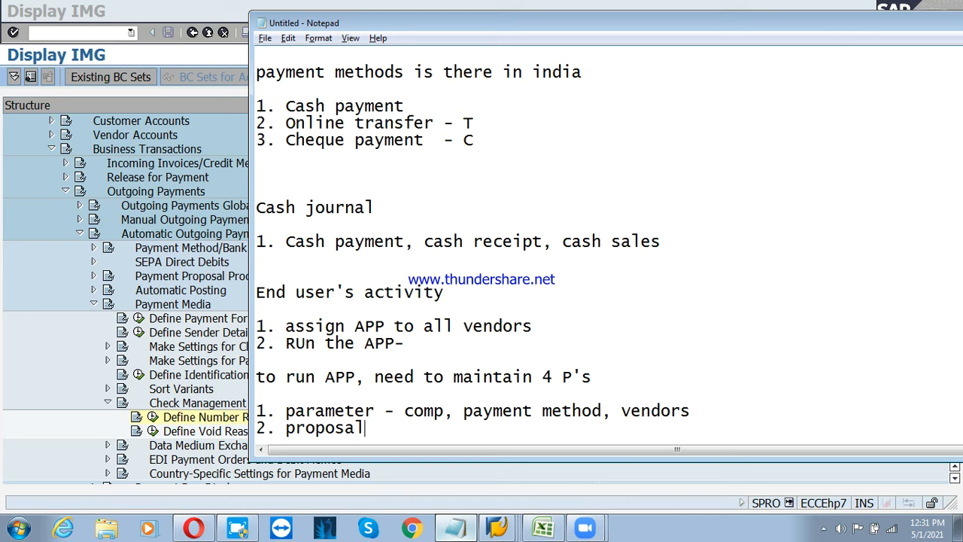
type("- (")
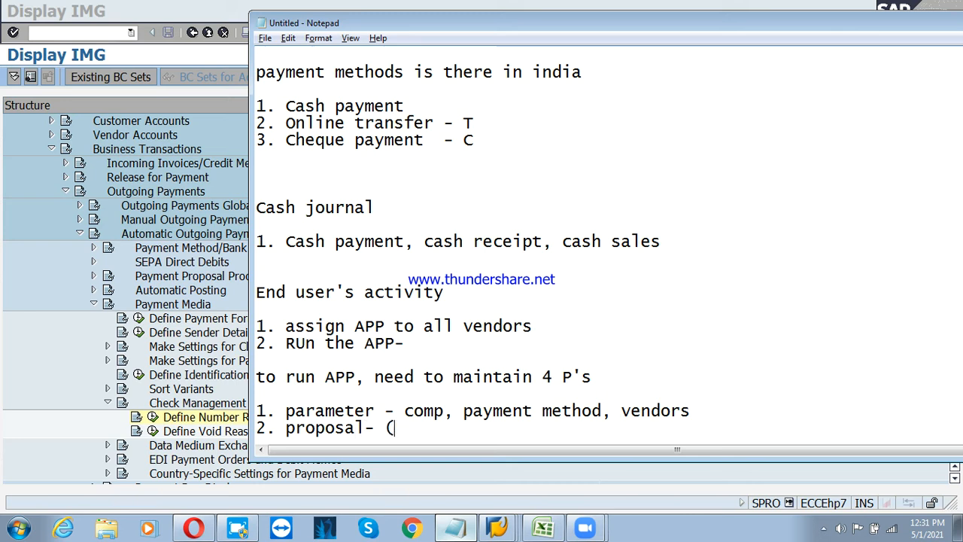
type("what are th")
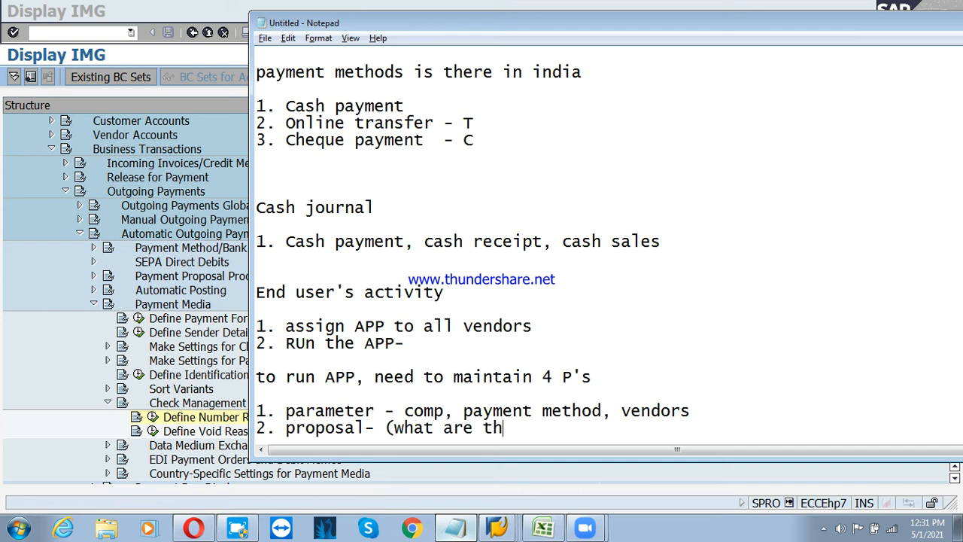
type("e parem")
key("BackSpace")
key("BackSpace")
type("arameter we ")
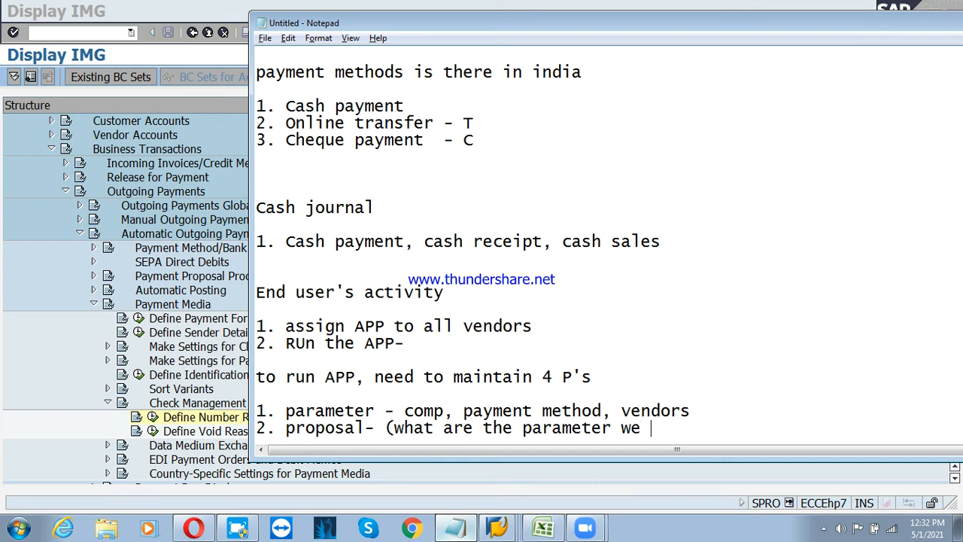
Finish the proposal item with "maintained, system should" and put "consider)" on an indented continuation line
type("maintained, systme")
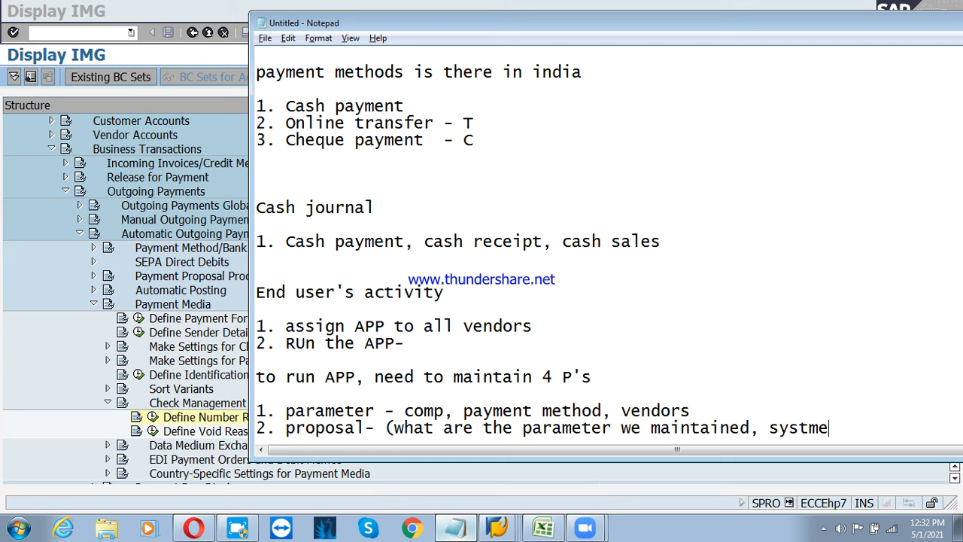
key("BackSpace")
key("BackSpace")
type("em shou")
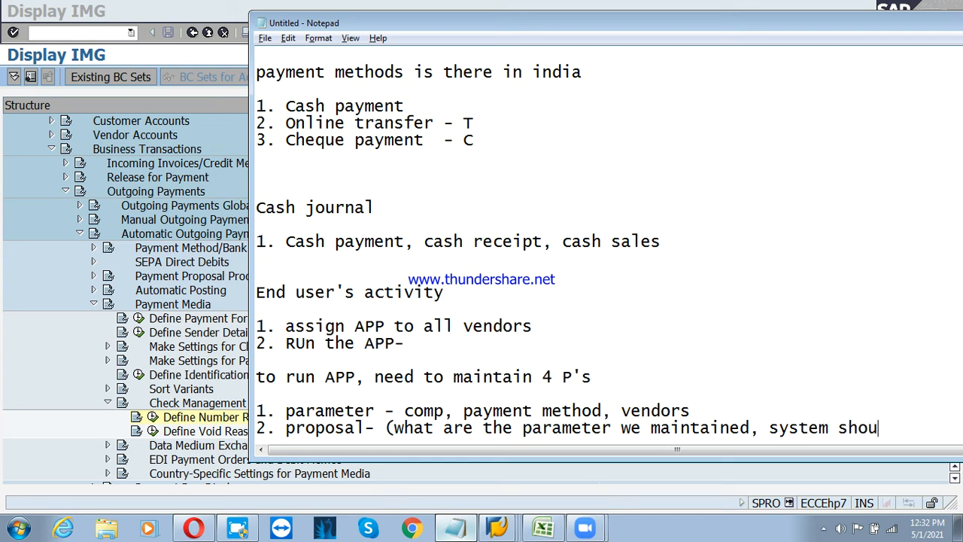
type("ld consi")
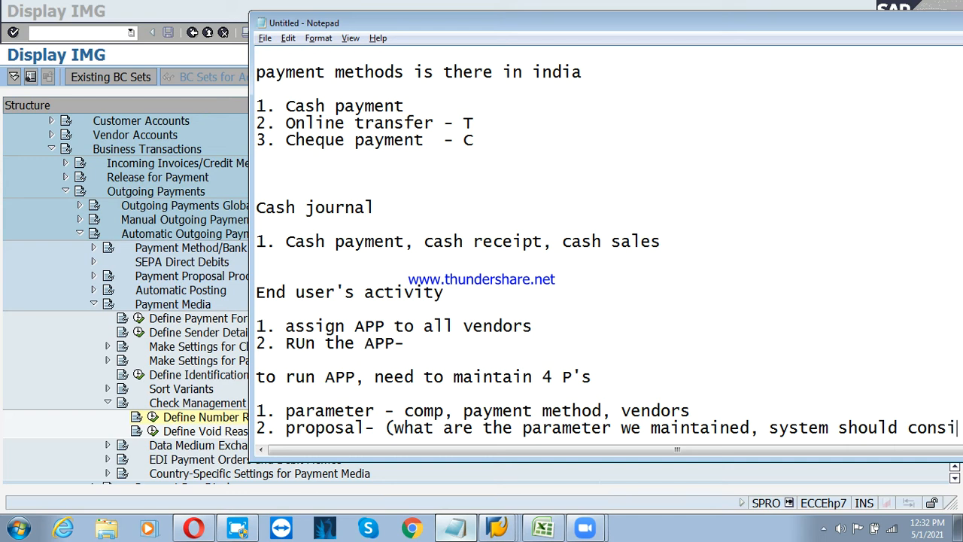
key("BackSpace")
key("BackSpace")
key("BackSpace")
key("BackSpace")
key("BackSpace")
key("BackSpace")
key("Return")
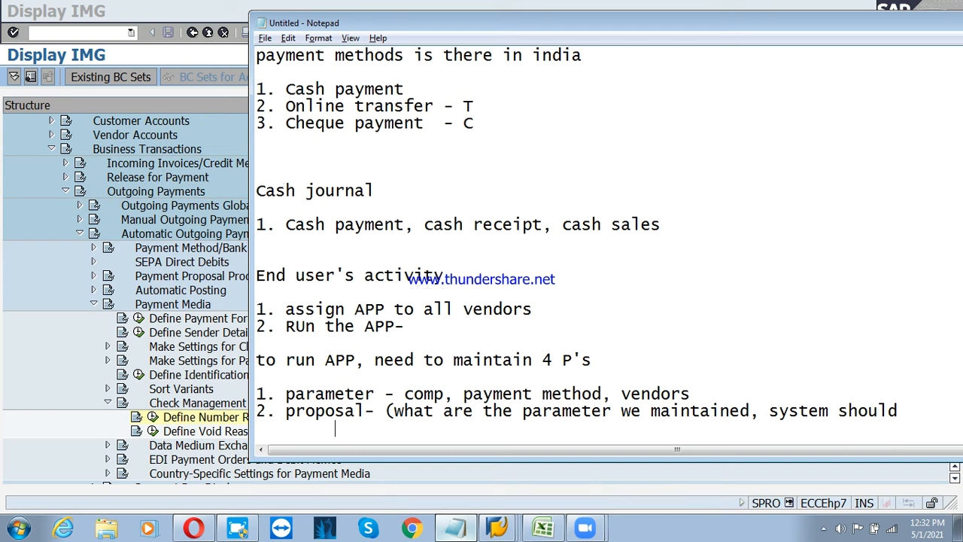
type("consider")
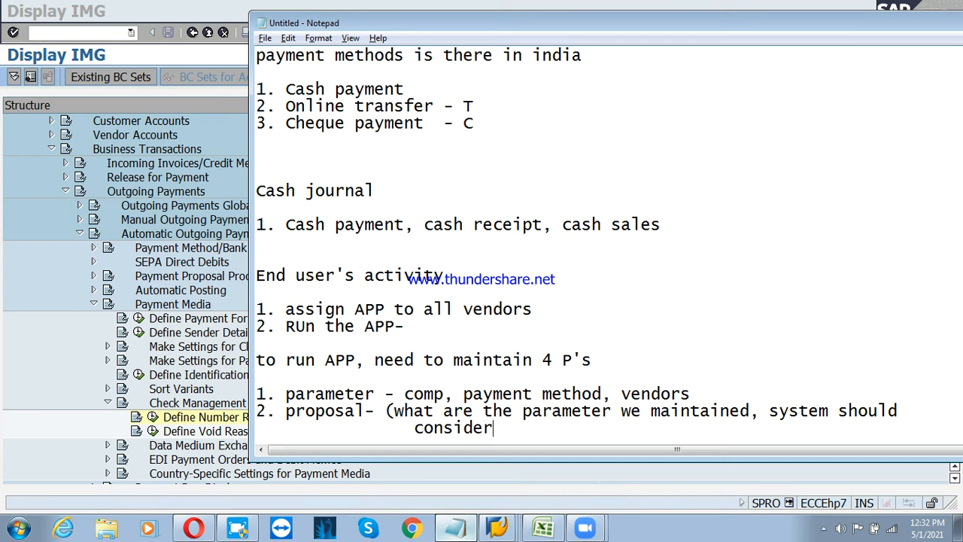
type(")")
key("Return")
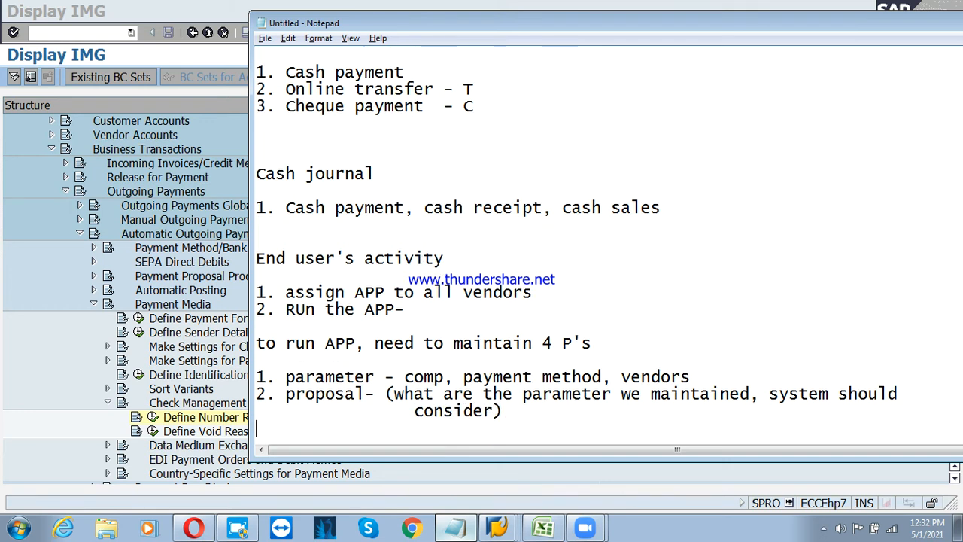
Add the third P as "3. Payment - on the basis of proposal system should make the payment"
type("3. Payment")
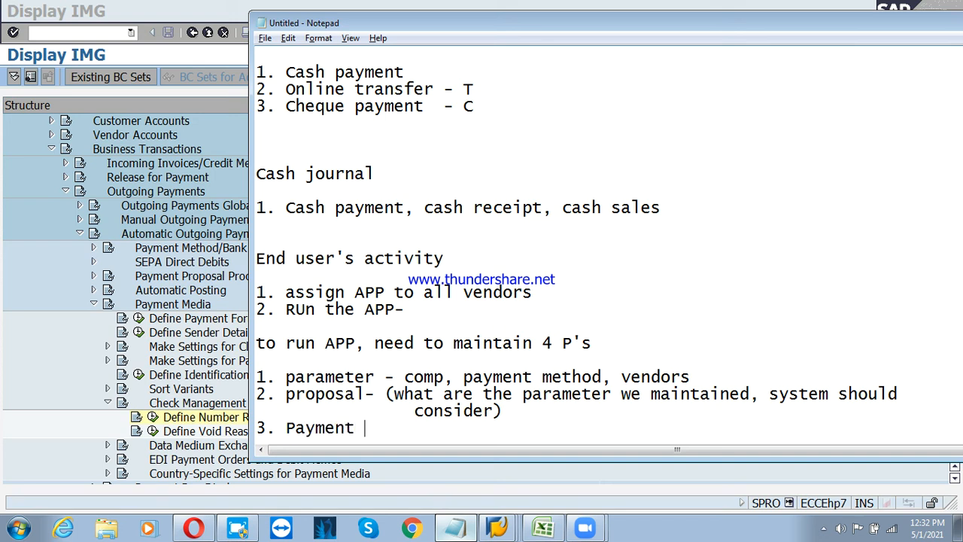
type(" - on the basis o")
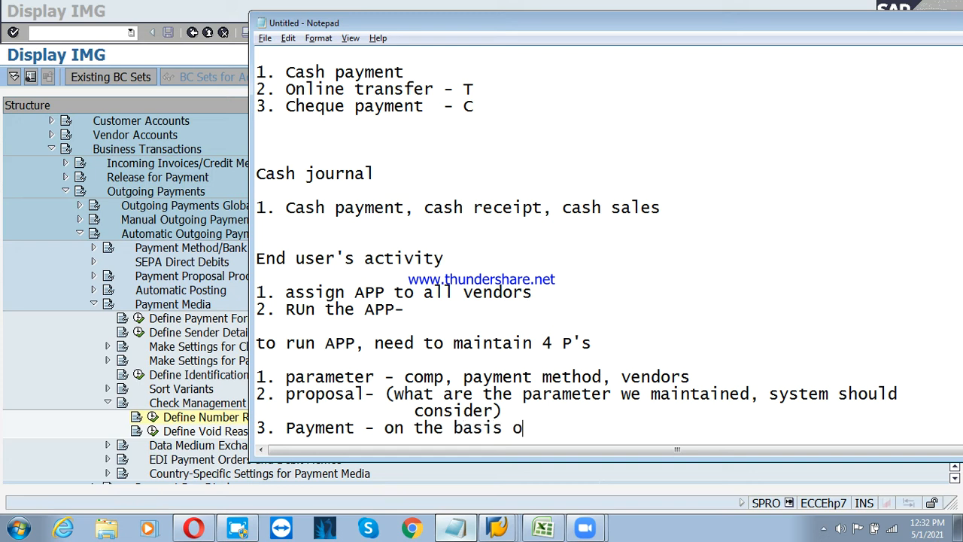
type("f proposal sysment")
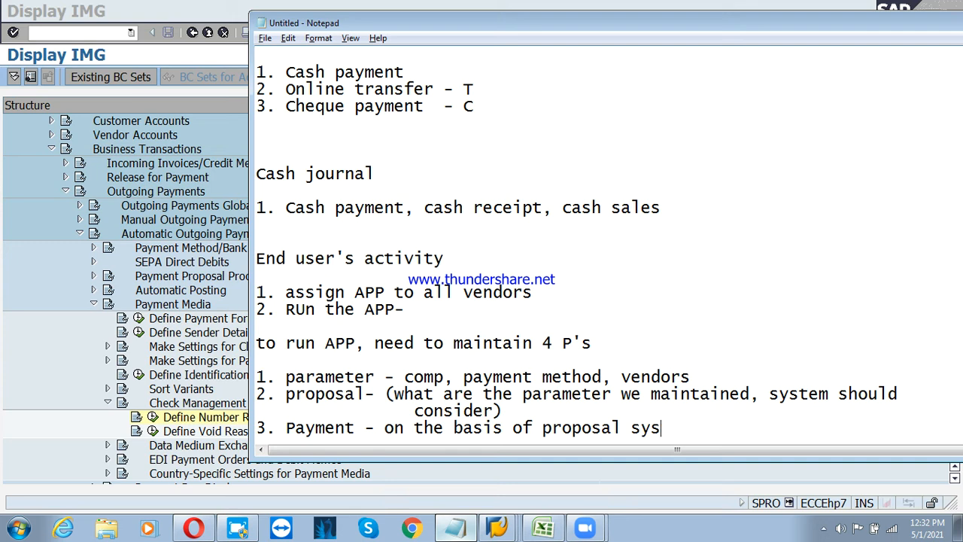
key("BackSpace")
key("BackSpace")
key("BackSpace")
key("BackSpace")
key("BackSpace")
type("tem shou")
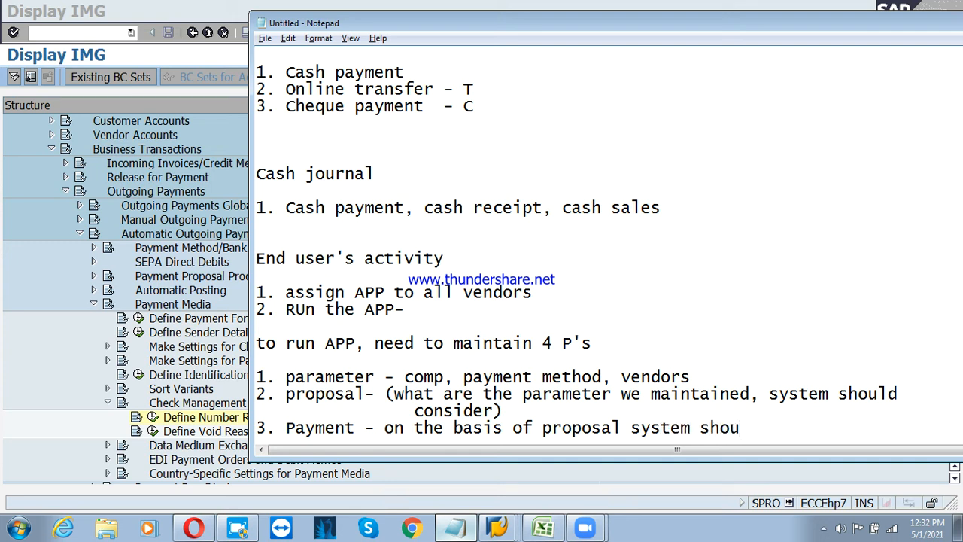
type("ld make ")
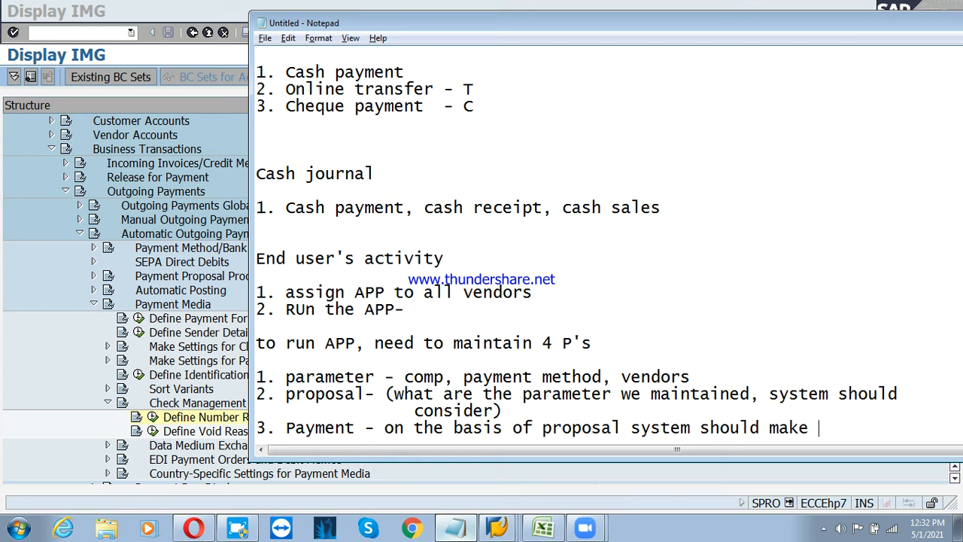
type("the payment")
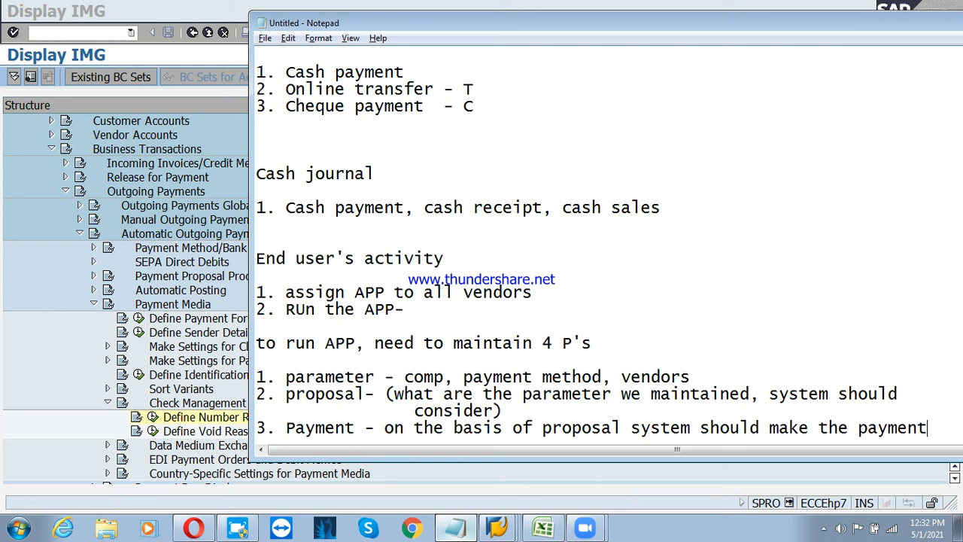
key("Return")
Add the fourth P as "4. print - (abap(technical consultant)"
type("4.")
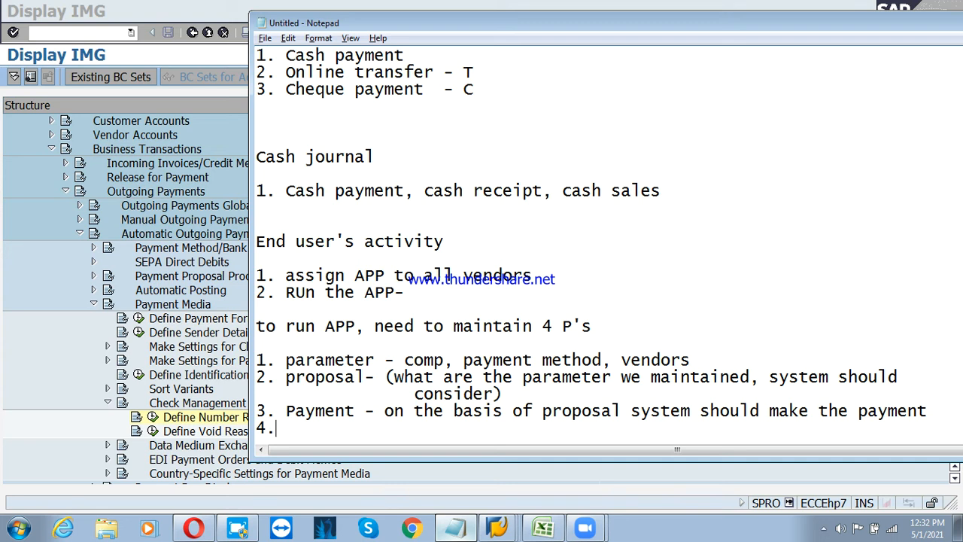
type(" print - take")
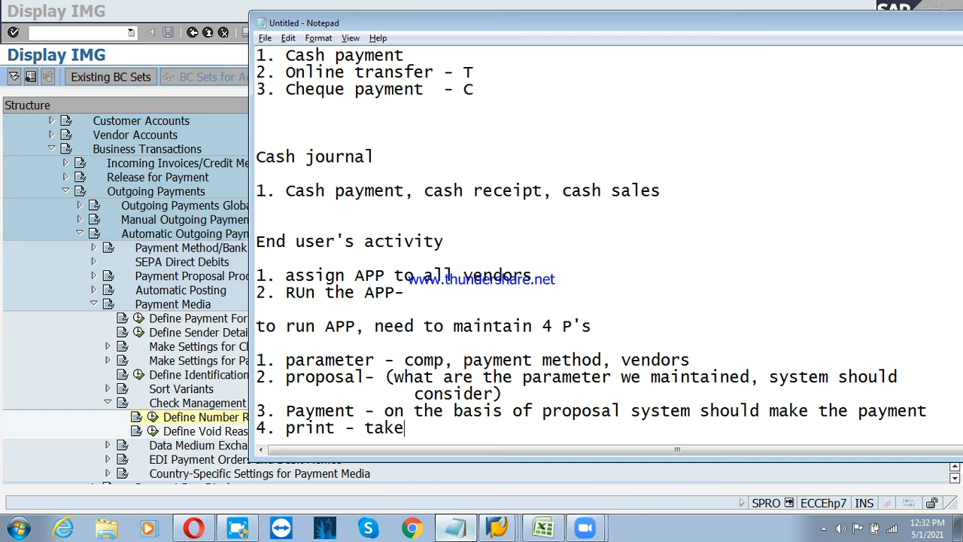
key("BackSpace")
key("BackSpace")
key("BackSpace")
key("BackSpace")
type("(abap(techni")
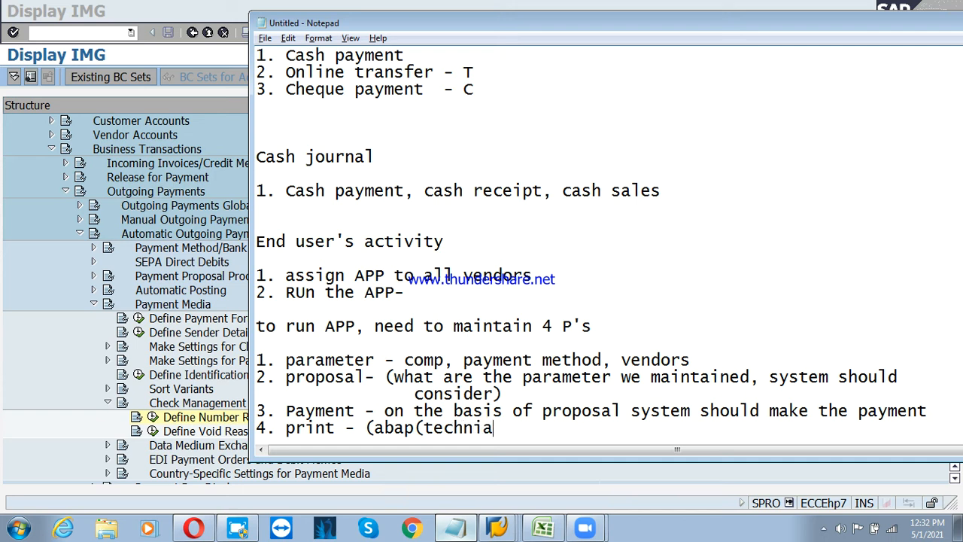
type("cal consult")
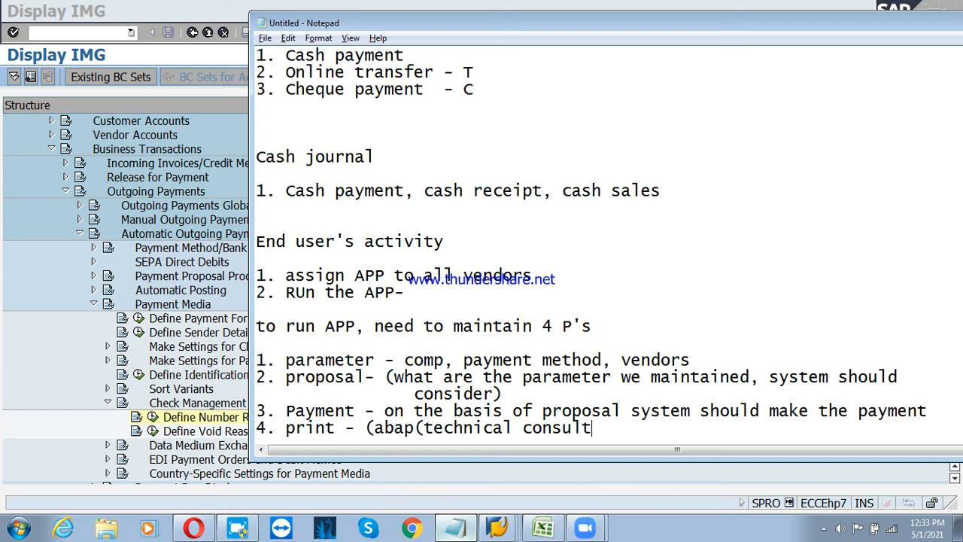
type("ant)")
Switch to the SAP Easy Access session and expand Accounting and Financial Accounting down to the Accounts Payable folder
left_click(496, 527)
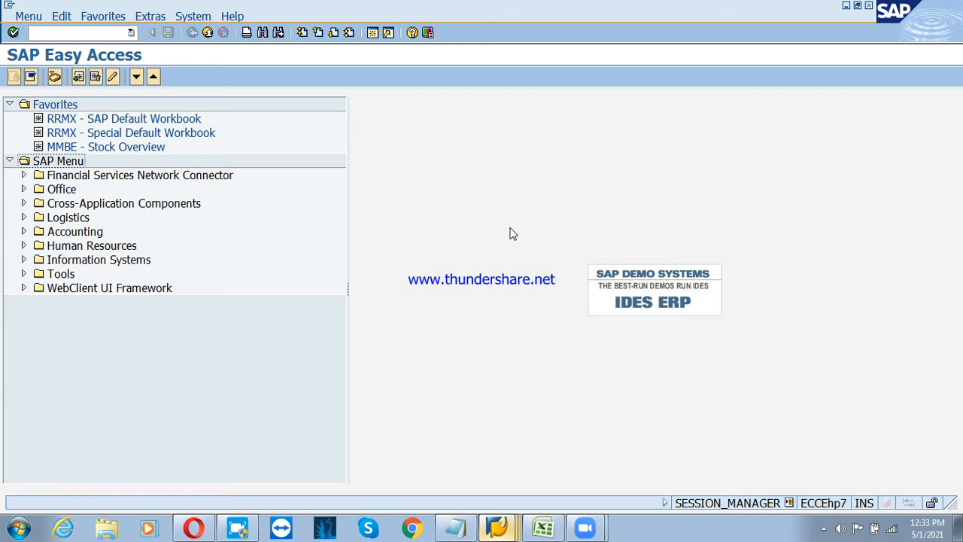
left_click(96, 232)
key("Right")
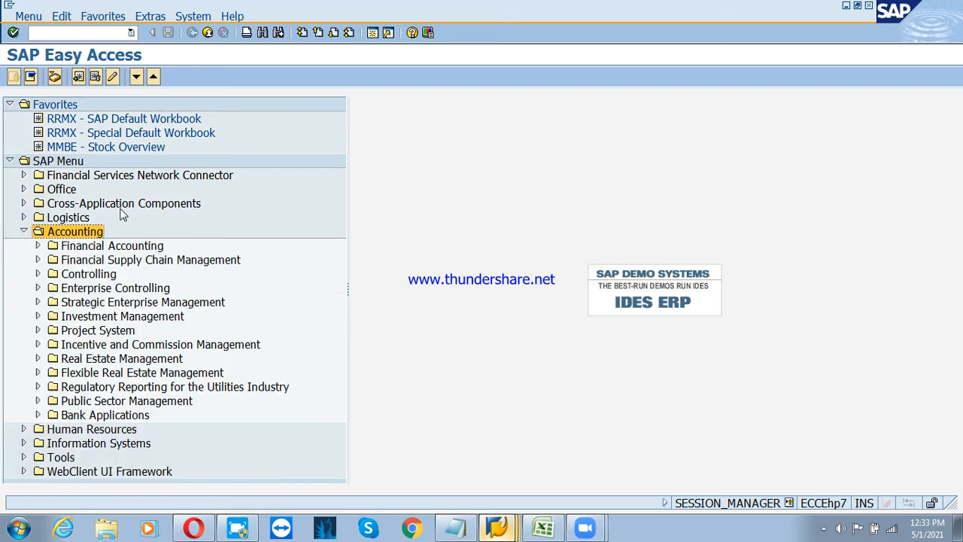
key("Down")
key("Right")
key("Down")
key("Down")
key("Down")
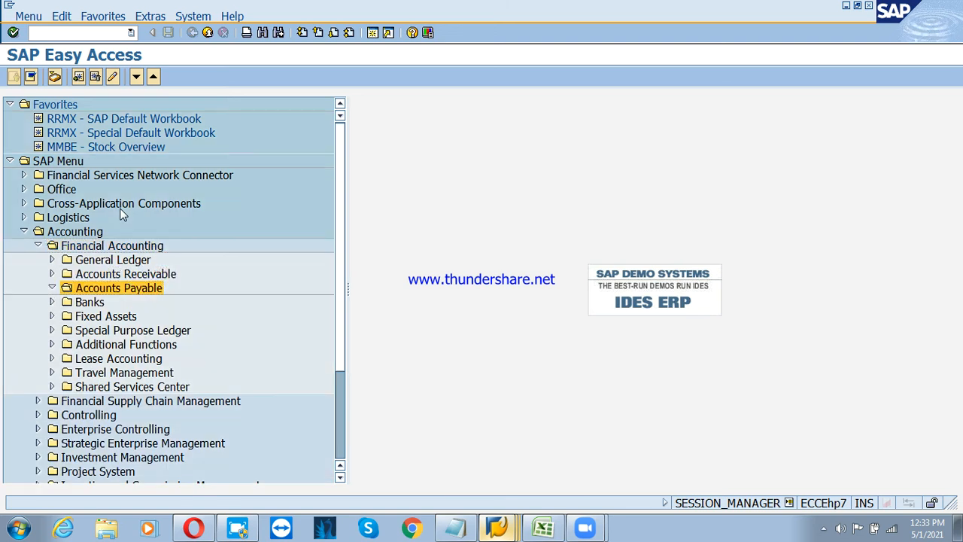
Open the FK02 Change vendor transaction from the Master Records folder under Accounts Payable
key("Right")
key("Down")
key("Down")
key("Down")
key("Down")
key("Right")
key("Down")
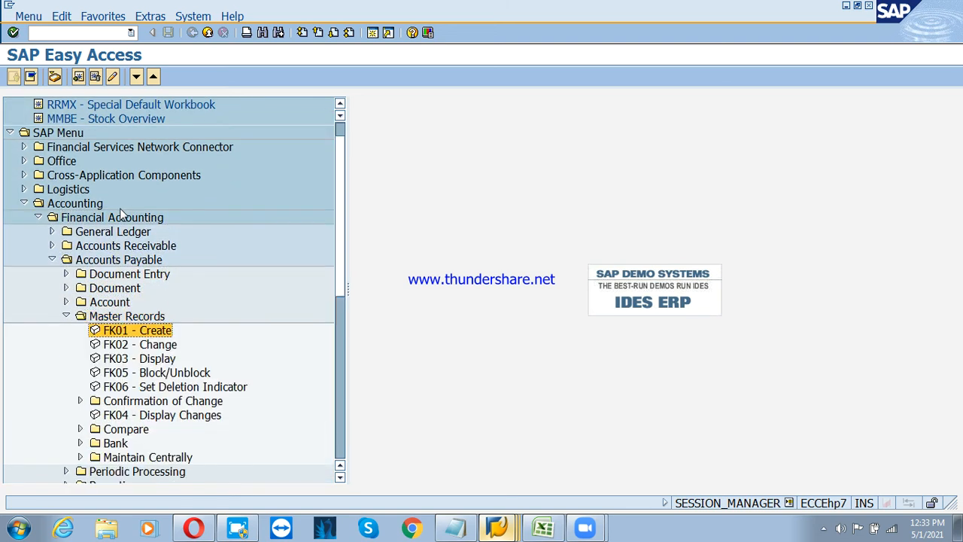
key("Down")
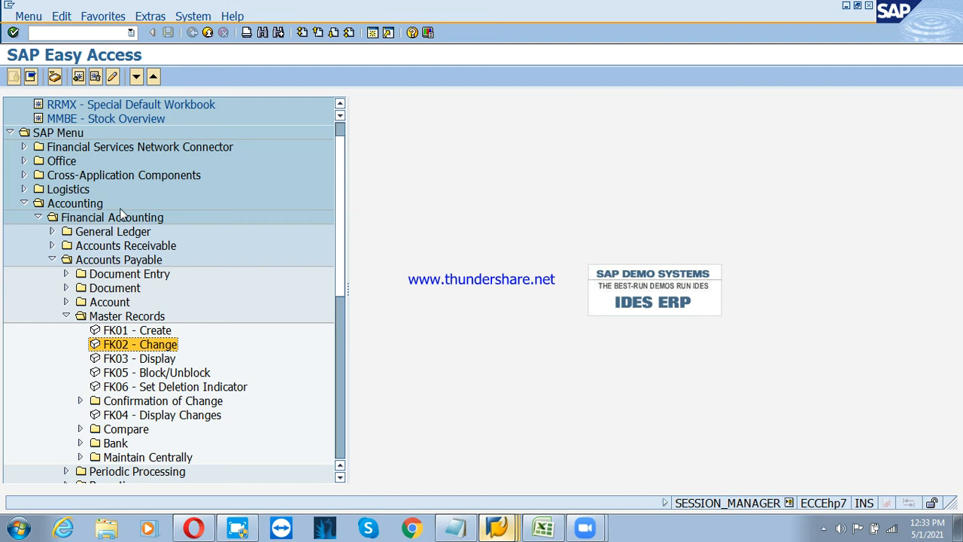
key("Return")
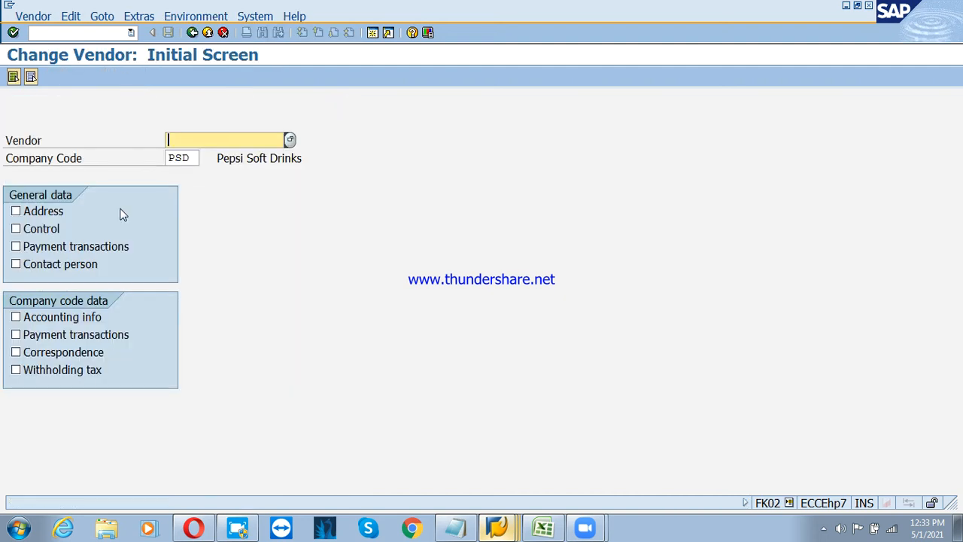
Look up vendor Venus Inc Ltd in company code PSD and open its company code payment transactions data
key("F4")
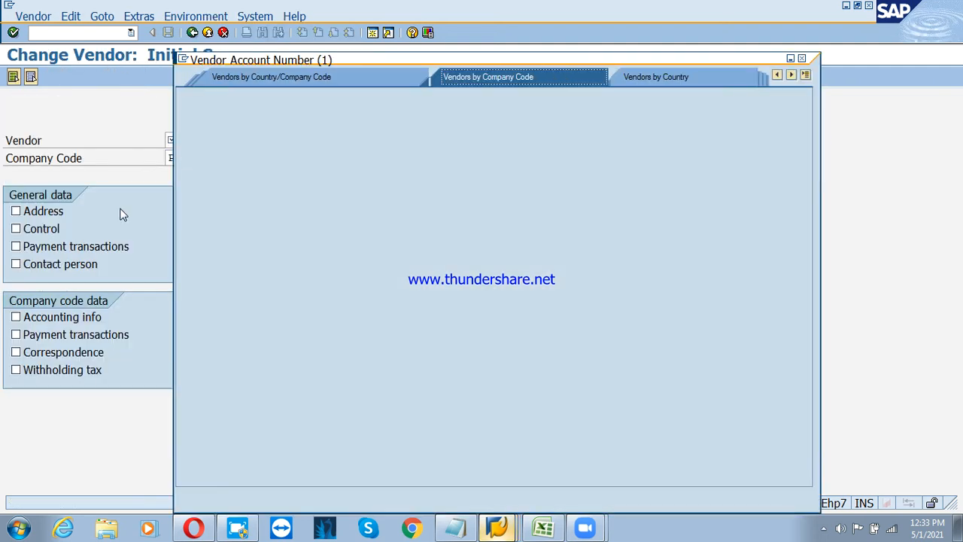
key("Return")
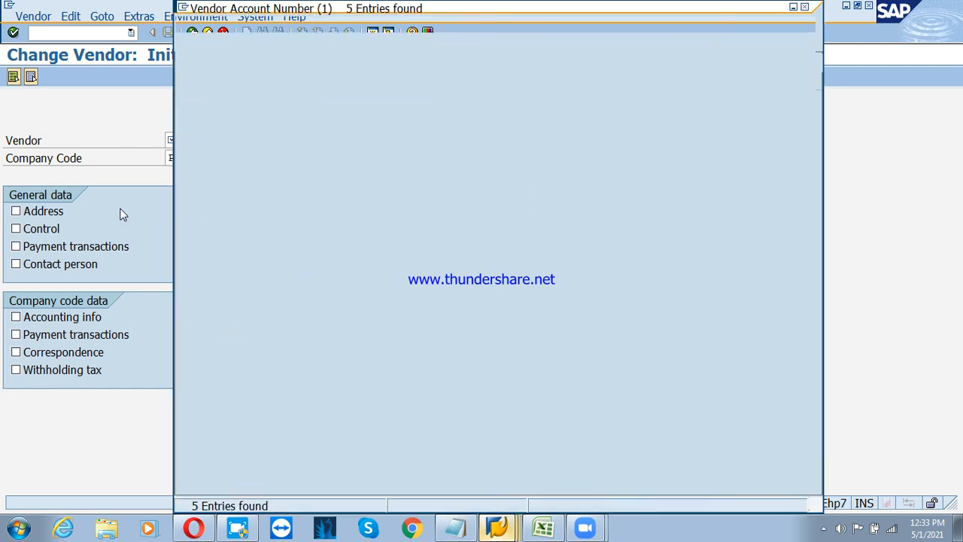
key("Down")
key("Down")
key("Down")
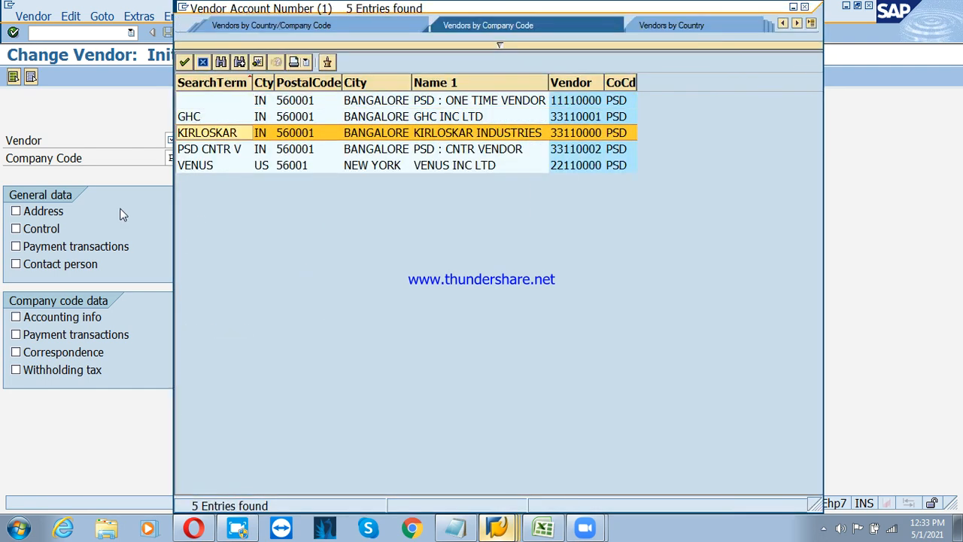
key("Down")
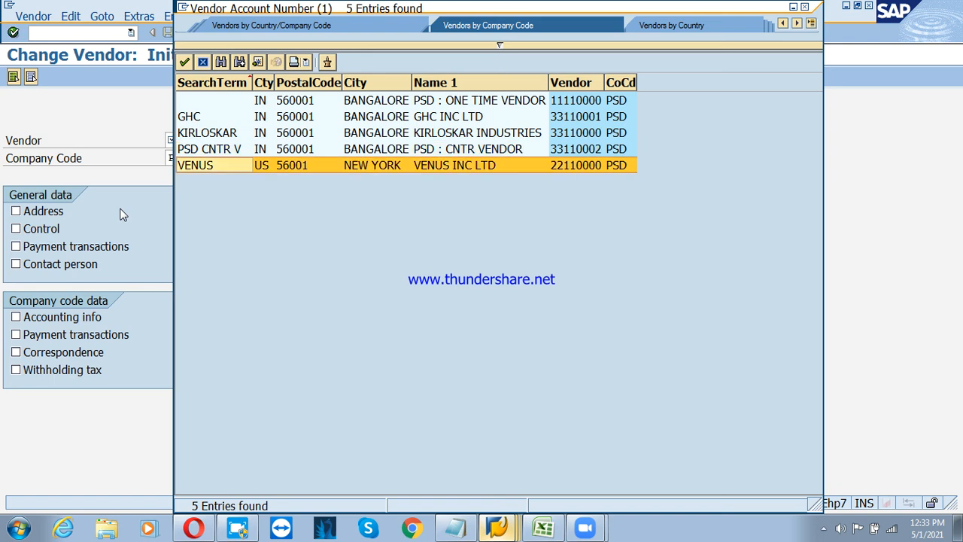
key("Return")
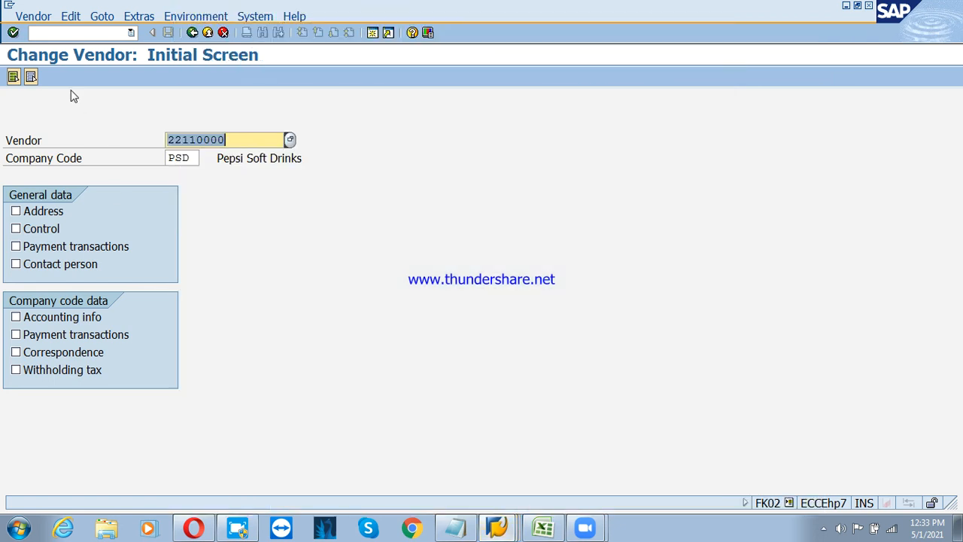
left_click(48, 342)
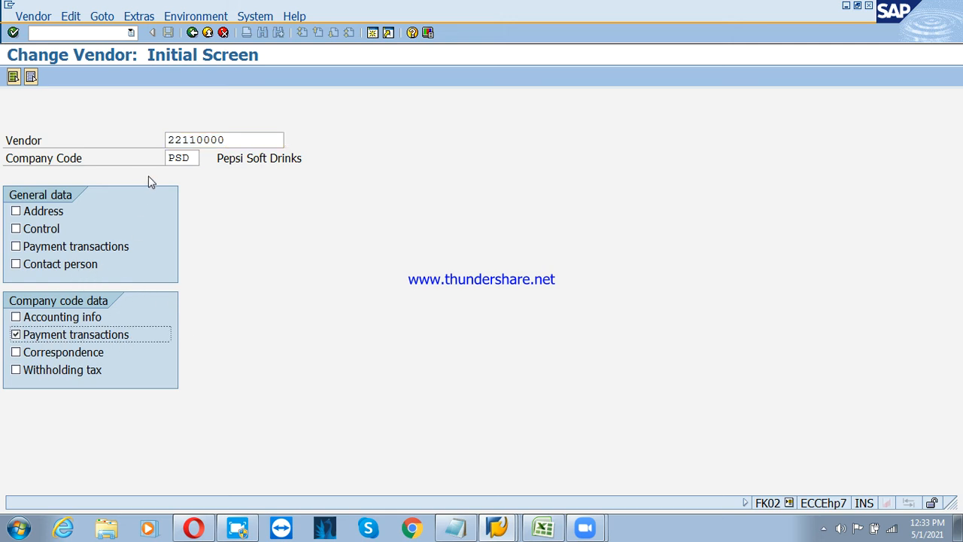
left_click(13, 33)
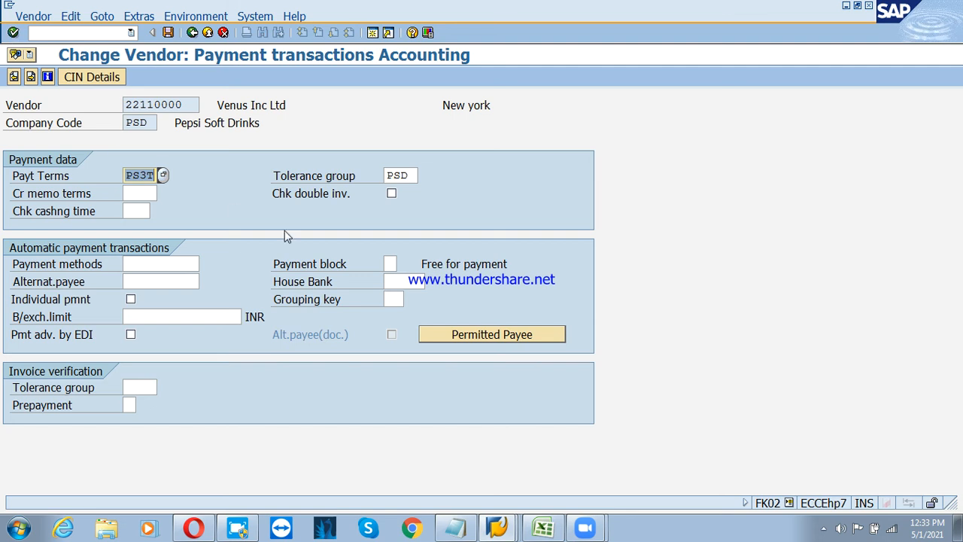
Assign the outgoing payment method C, Cheque For SAP, to the Venus Inc Ltd vendor
left_click(160, 262)
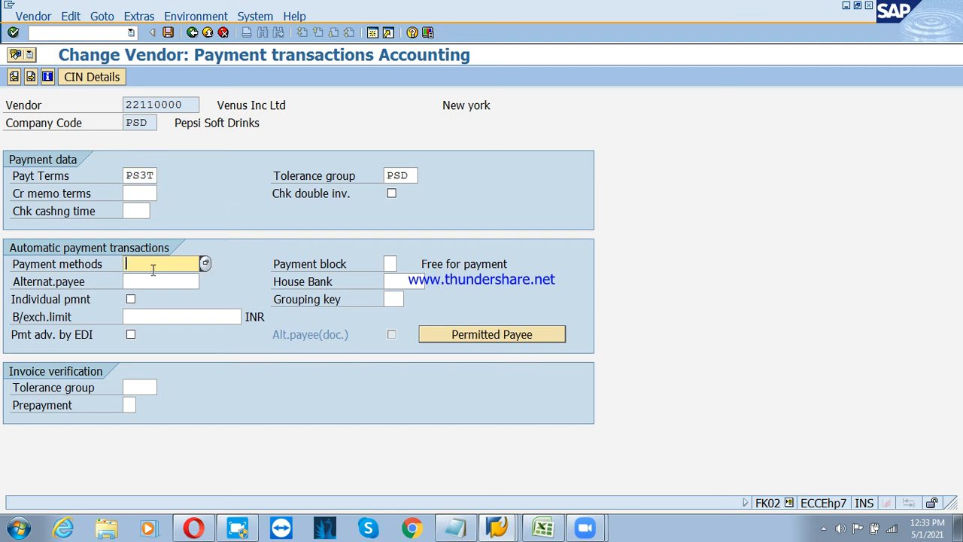
left_click(192, 264)
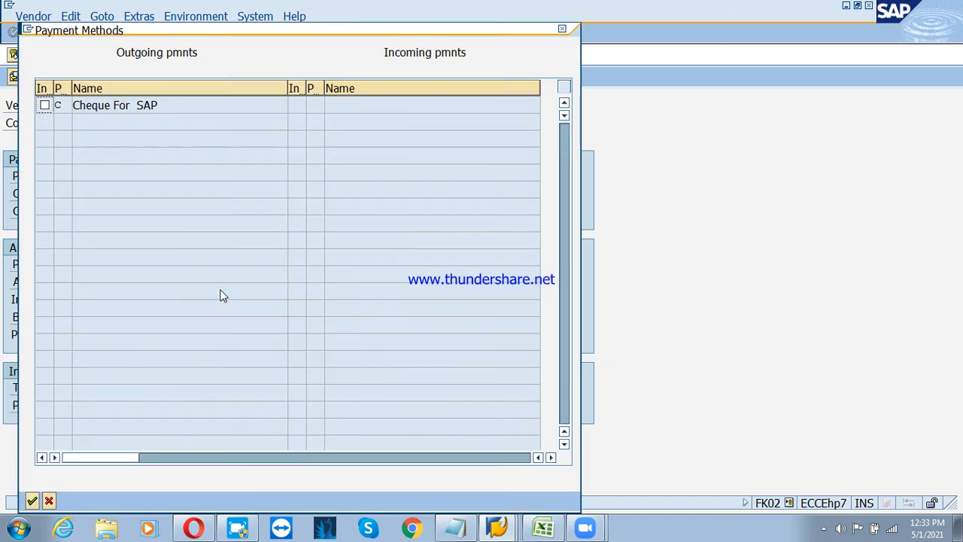
left_click(44, 106)
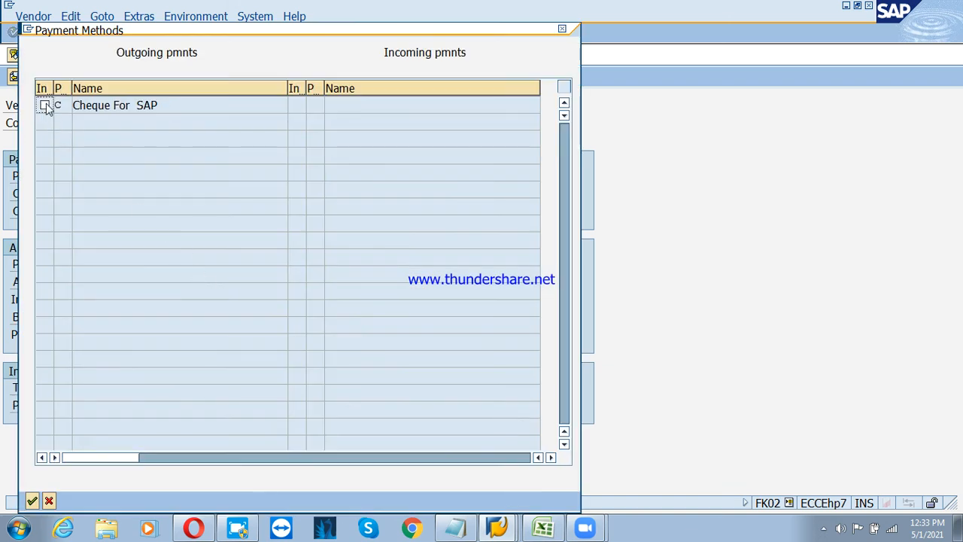
left_click(33, 500)
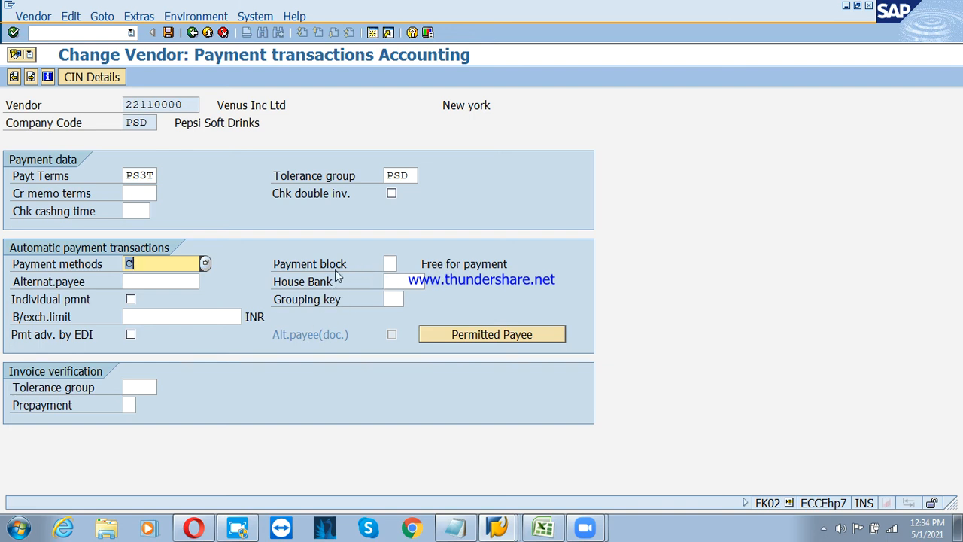
Set the Venus Inc Ltd vendor's house bank to HDFC from the list of house banks
left_click(390, 262)
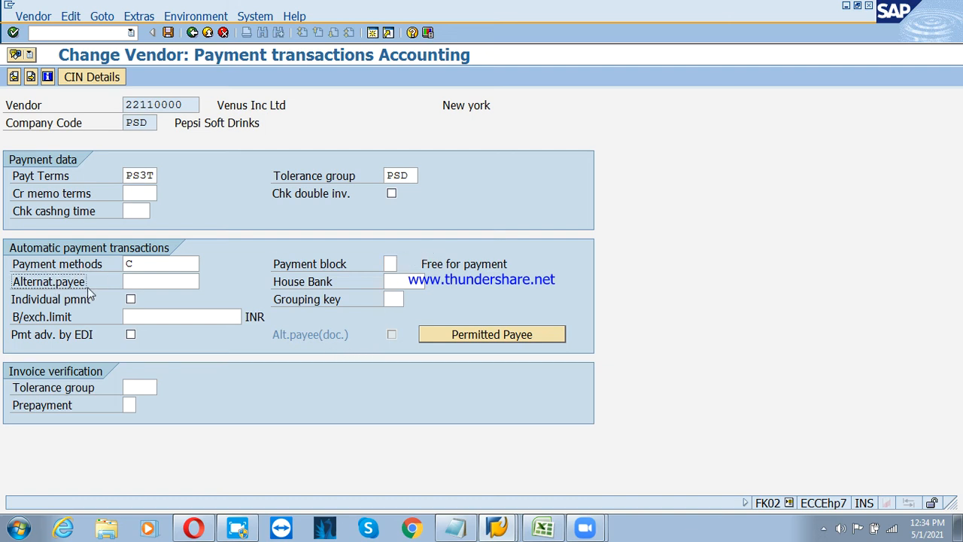
left_click(159, 281)
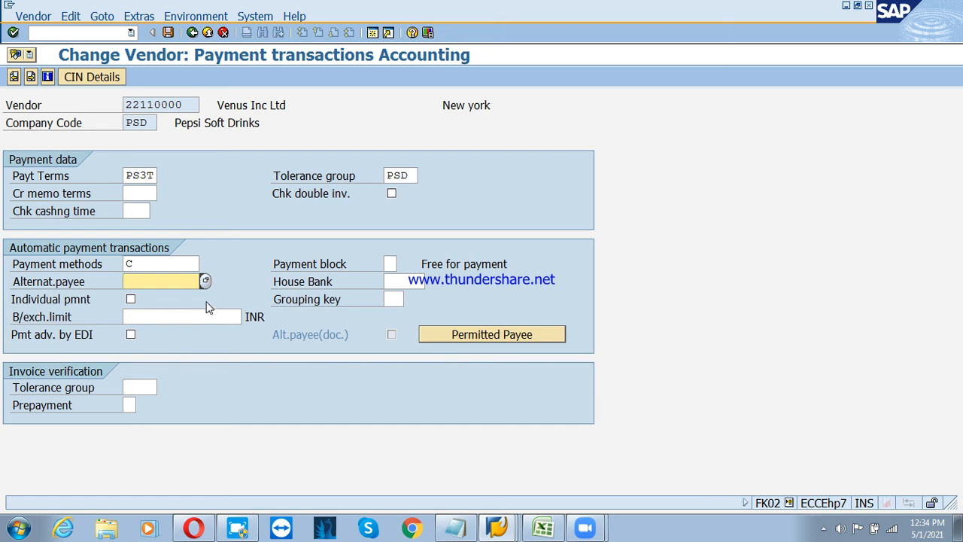
left_click(413, 282)
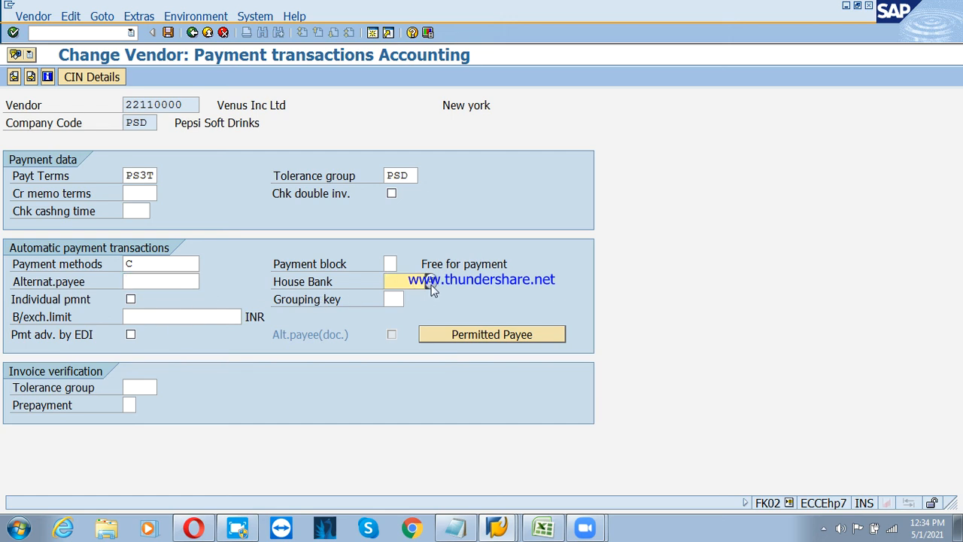
left_click(429, 282)
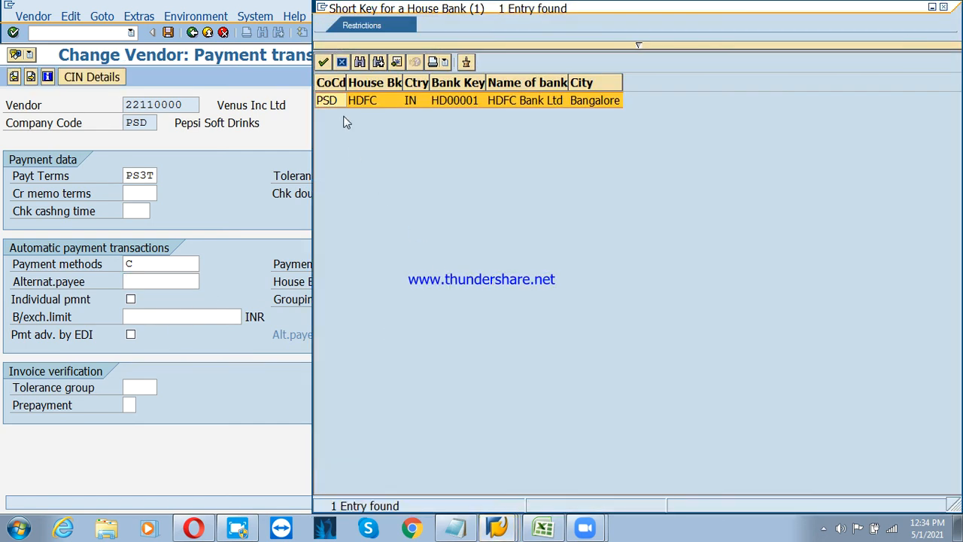
double_click(328, 100)
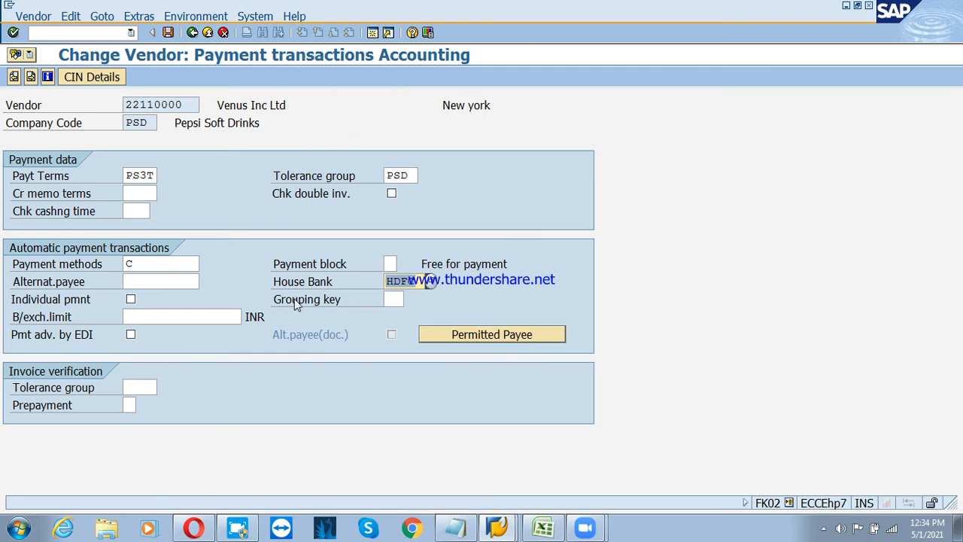
Enable the individual payment option for the Venus Inc Ltd vendor and clear it again
left_click(131, 300)
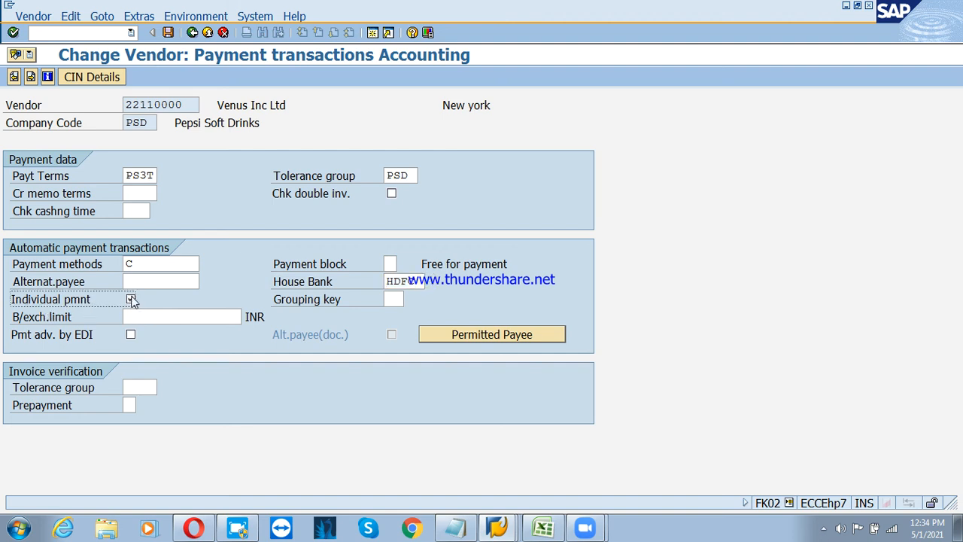
left_click(132, 300)
left_click(170, 316)
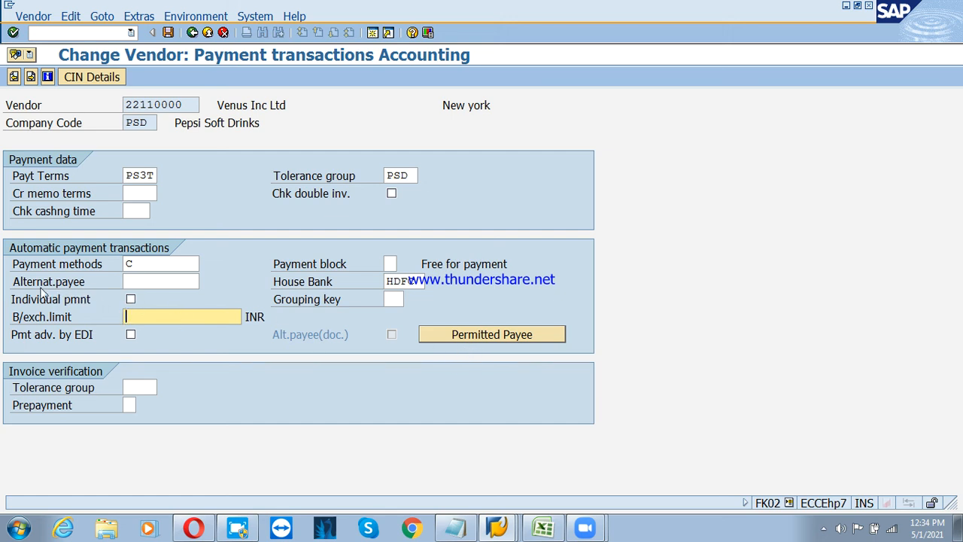
View the permitted payee list for alternative payees and close it without adding any payee
left_click(147, 283)
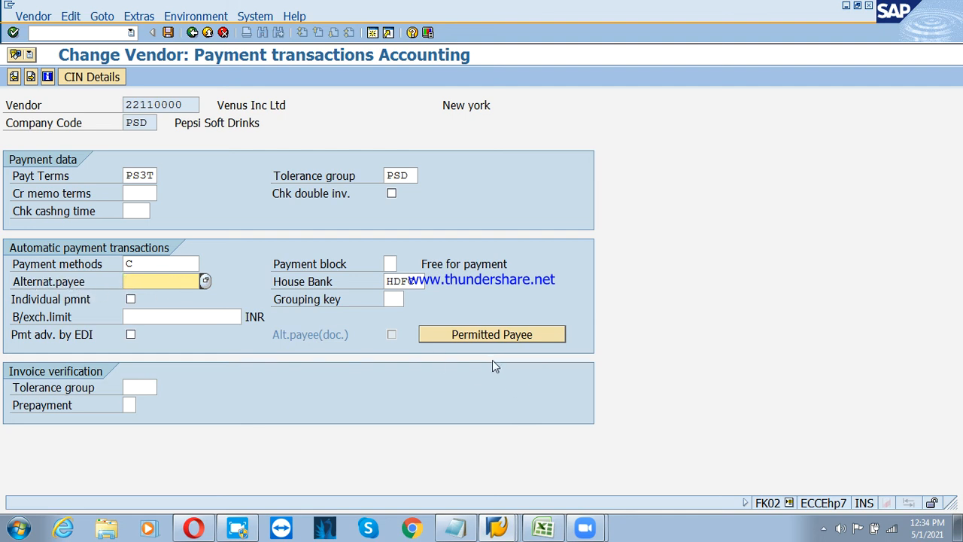
left_click(489, 338)
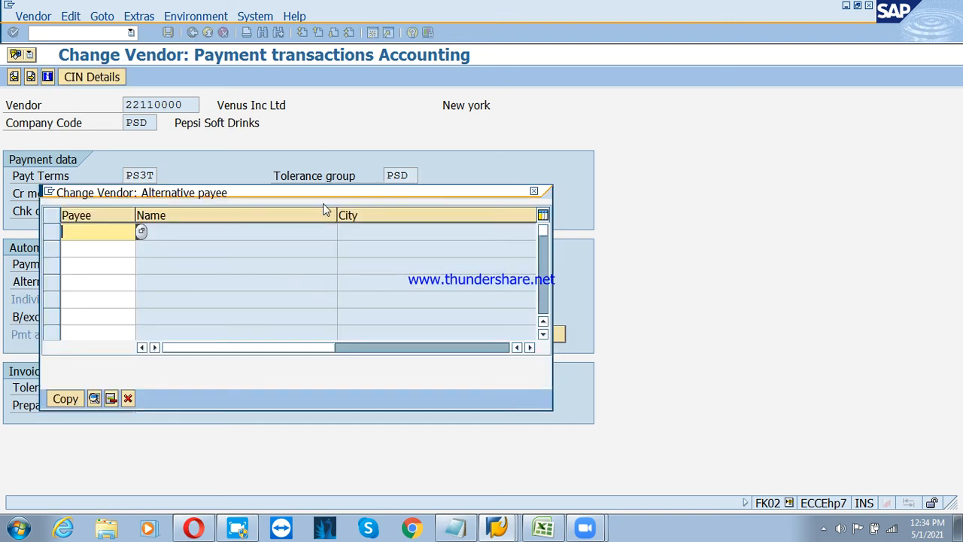
left_click_drag(323, 204, 582, 167)
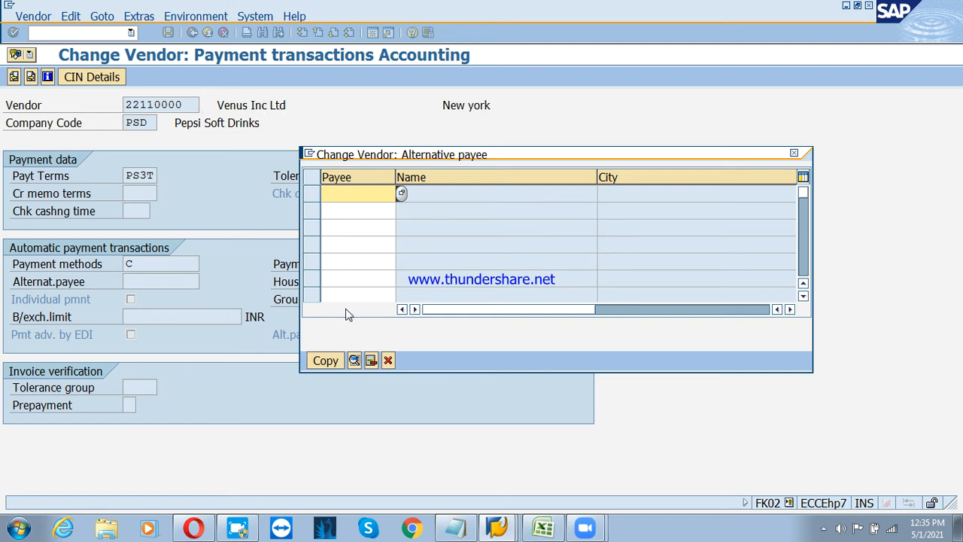
left_click(388, 360)
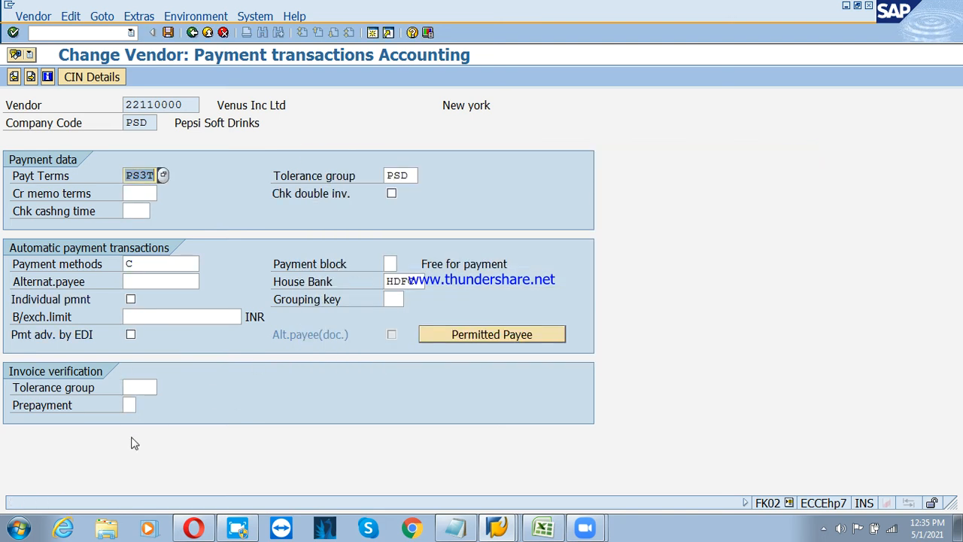
Save the Venus Inc Ltd vendor's changes and open the payment transactions of the PSD one-time vendor
key("Return")
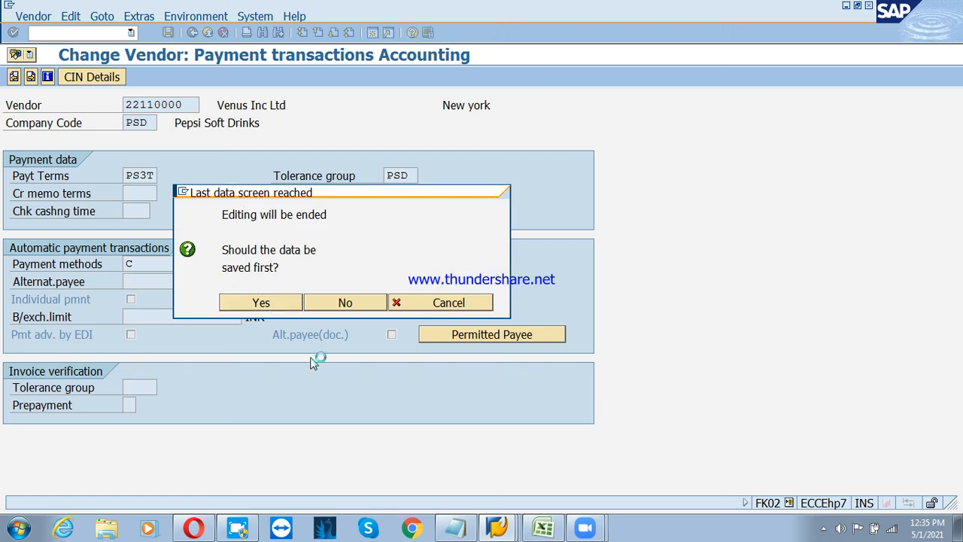
left_click(271, 303)
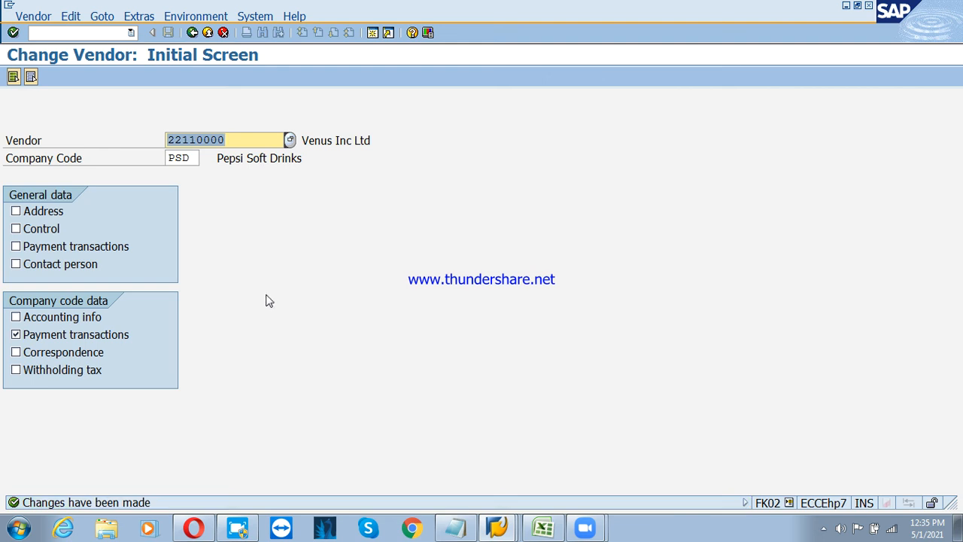
key("F4")
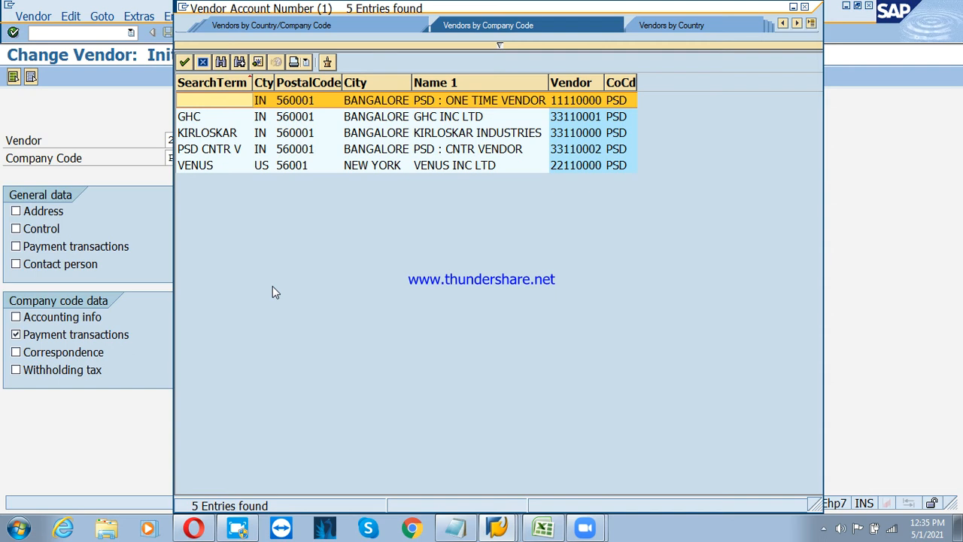
key("Return")
key("Return")
Set the PSD one-time vendor's payment method to C and save the record
key("Tab")
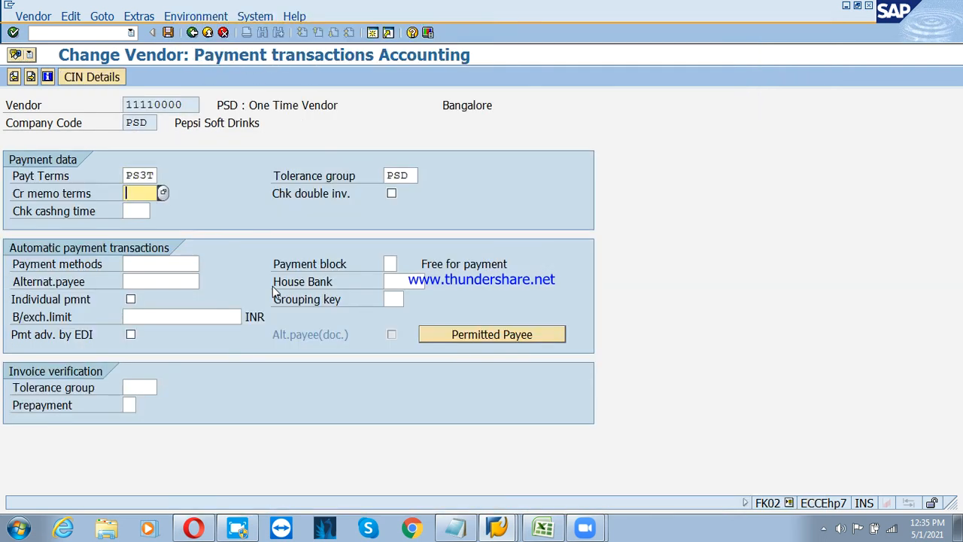
key("Tab")
key("Tab")
type("C")
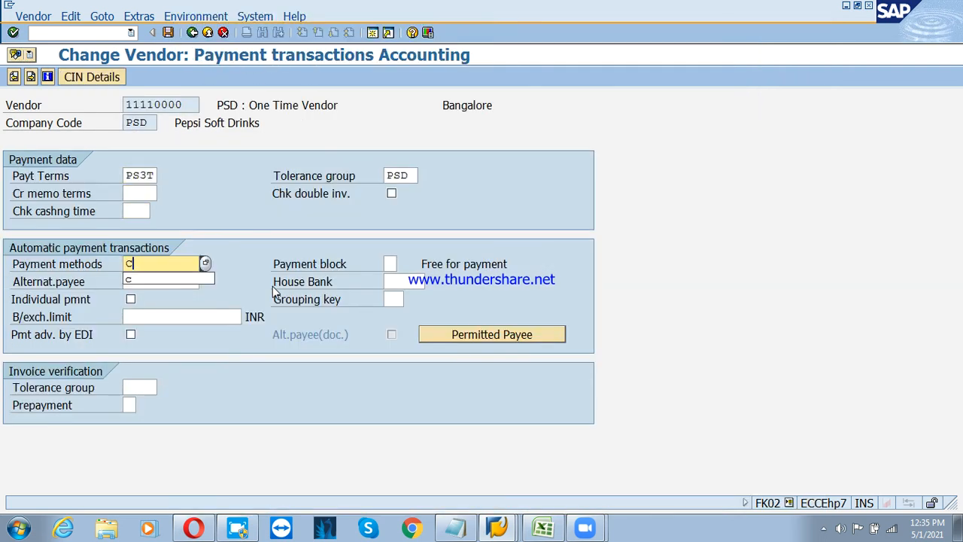
key("Tab")
key("Tab")
key("Tab")
key("Return")
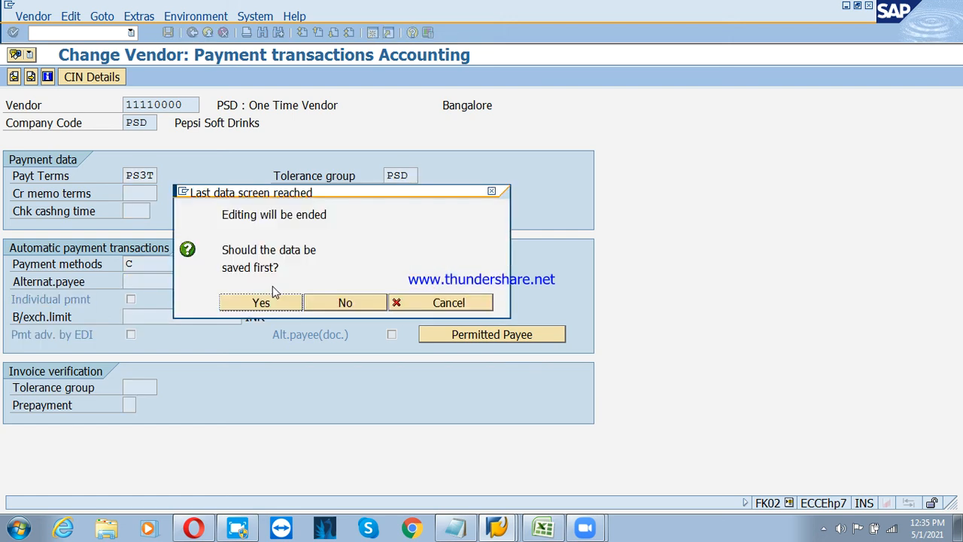
key("Return")
Look up vendor GHC Inc Ltd in company code PSD and open its payment transactions data
key("F4")
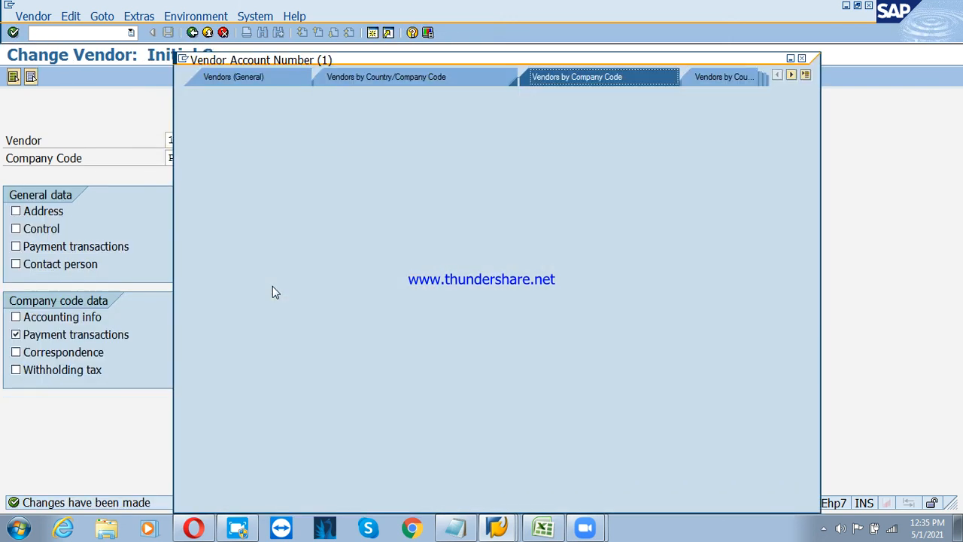
key("Return")
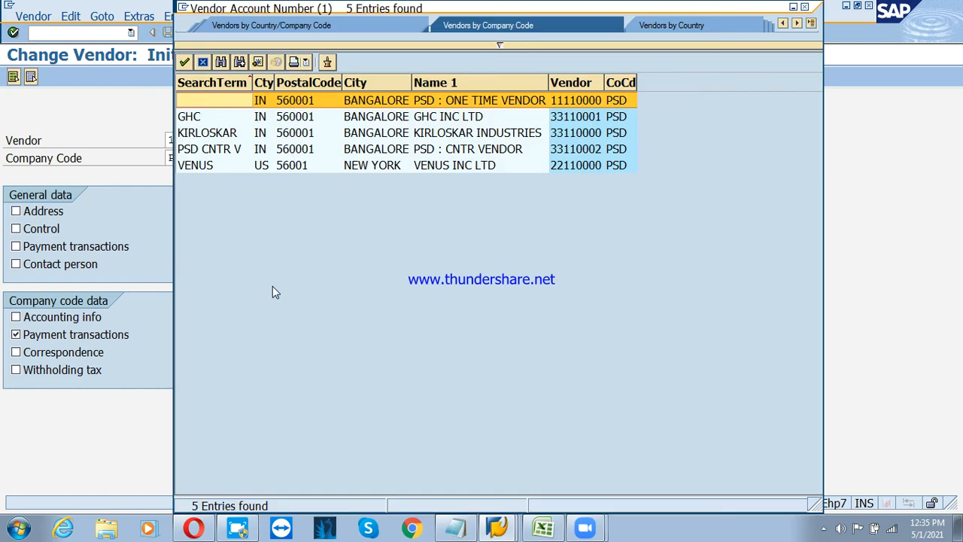
key("Down")
key("Return")
key("Return")
Set GHC Inc Ltd's payment method to C, select its house bank, and save the vendor record
key("Tab")
key("Tab")
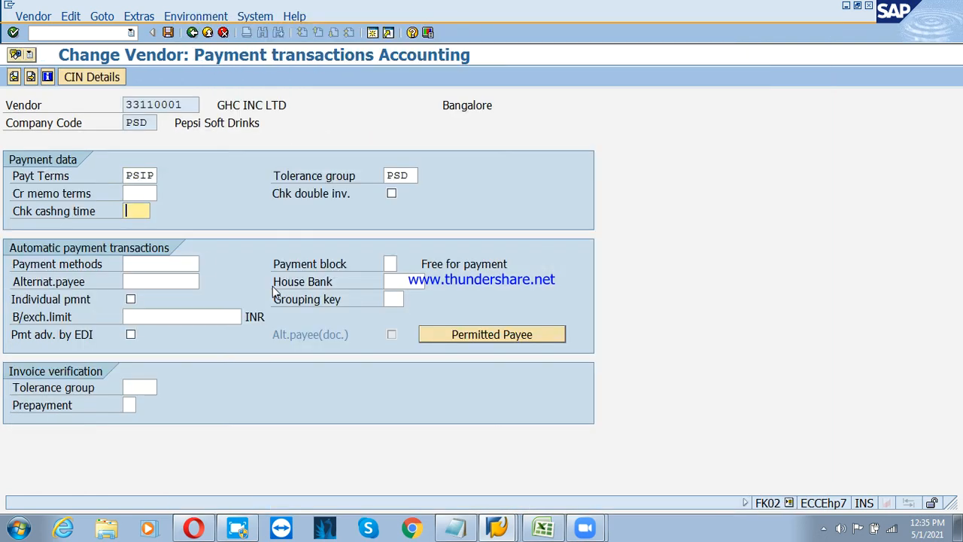
key("Tab")
type("c")
key("Tab")
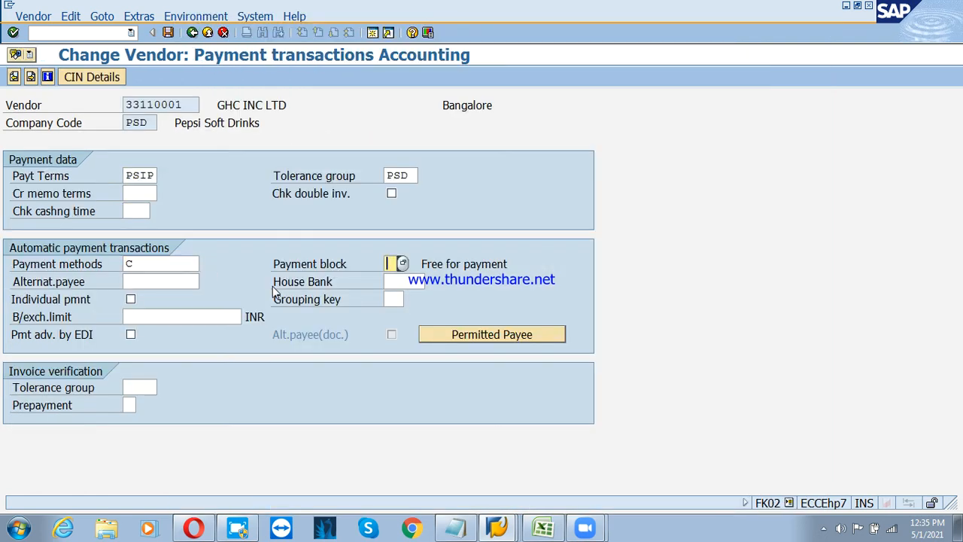
key("Tab")
key("Tab")
type("h")
key("Down")
key("Return")
key("Return")
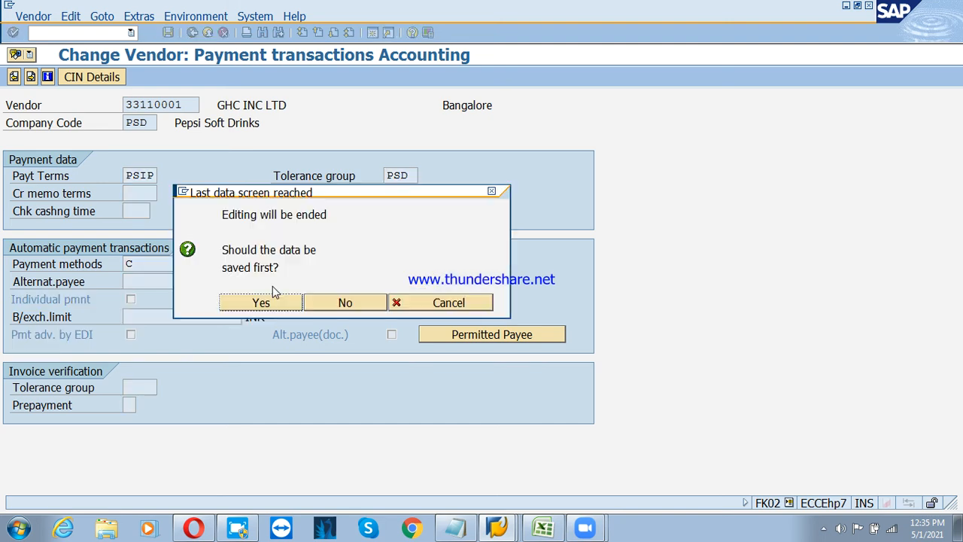
key("Return")
Look up vendor Kirloskar Industries in company code PSD and open its payment transactions data
key("F4")
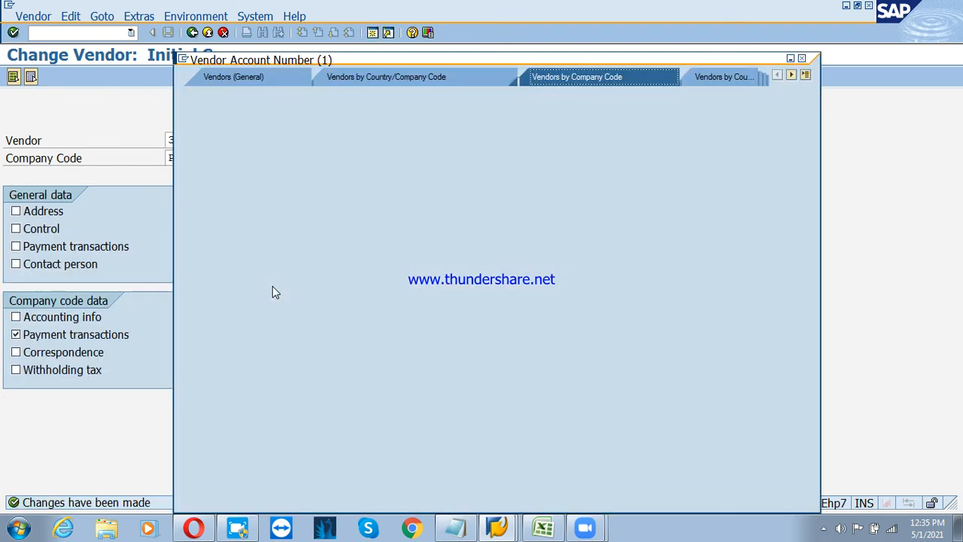
key("Return")
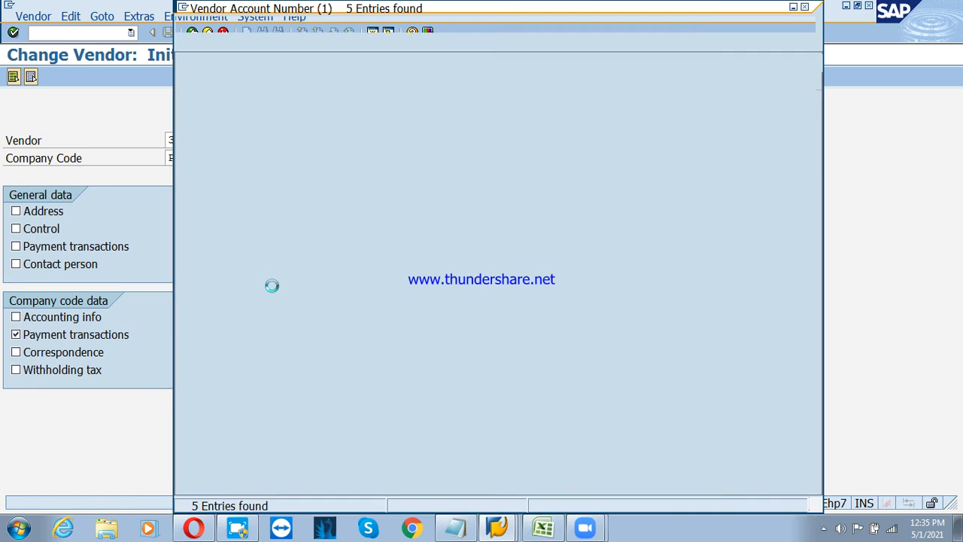
key("Down")
key("Down")
key("Return")
key("Return")
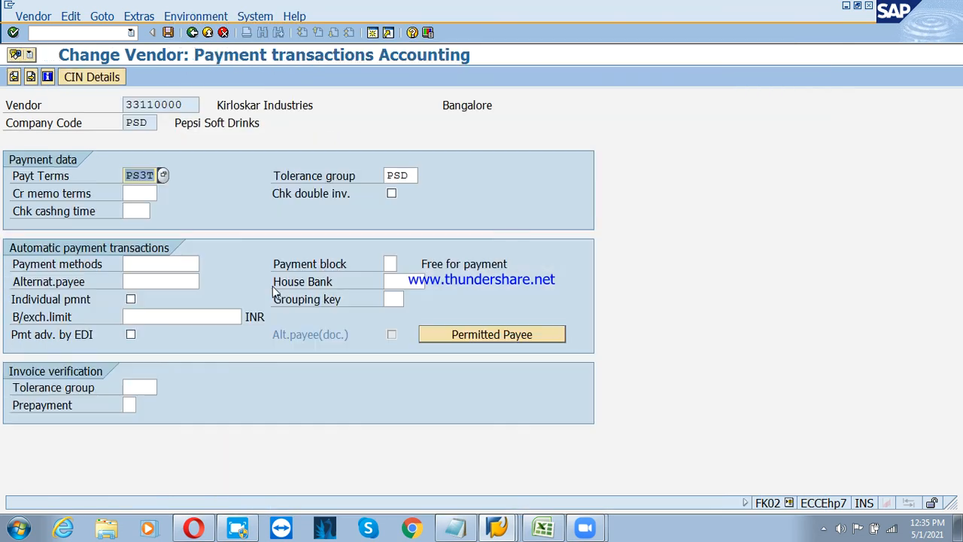
Set Kirloskar Industries' payment method to C and save the vendor record
type("C")
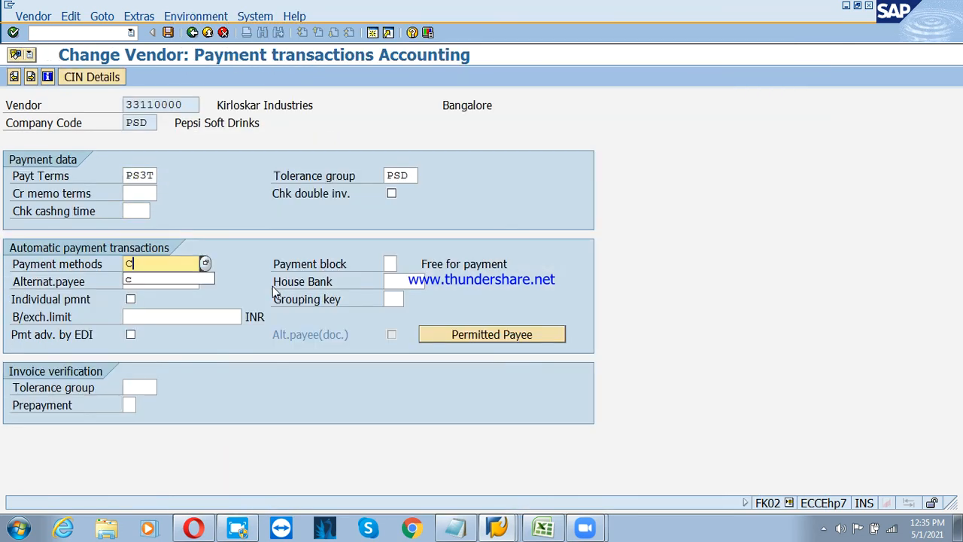
key("Tab")
key("Tab")
key("Tab")
key("Return")
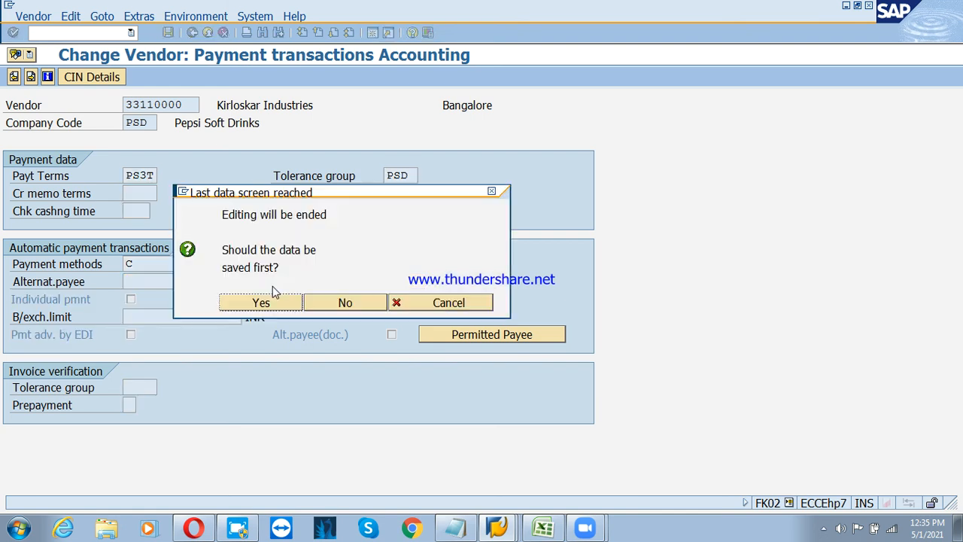
key("Return")
Leave vendor changes and start creating a vendor in company code PSD with account group PSDV
key("F3")
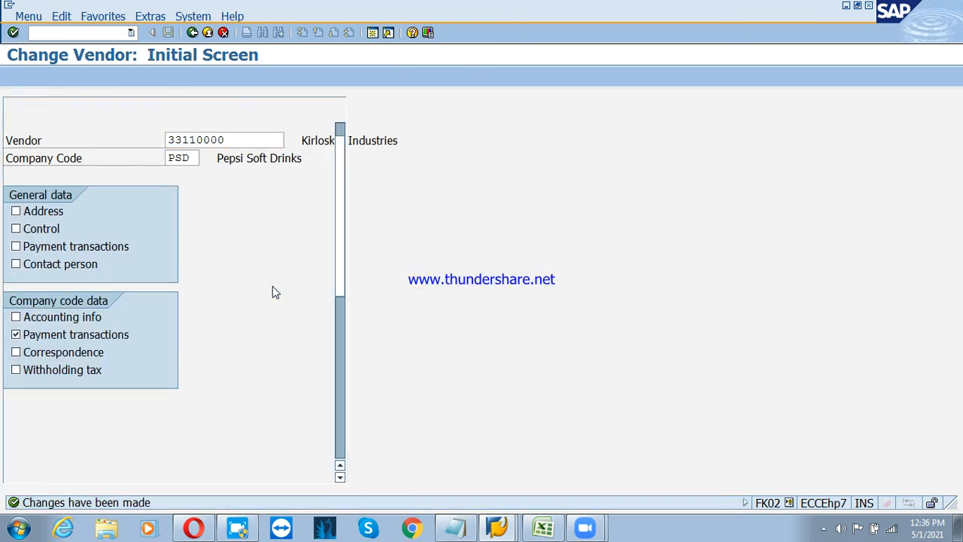
key("Up")
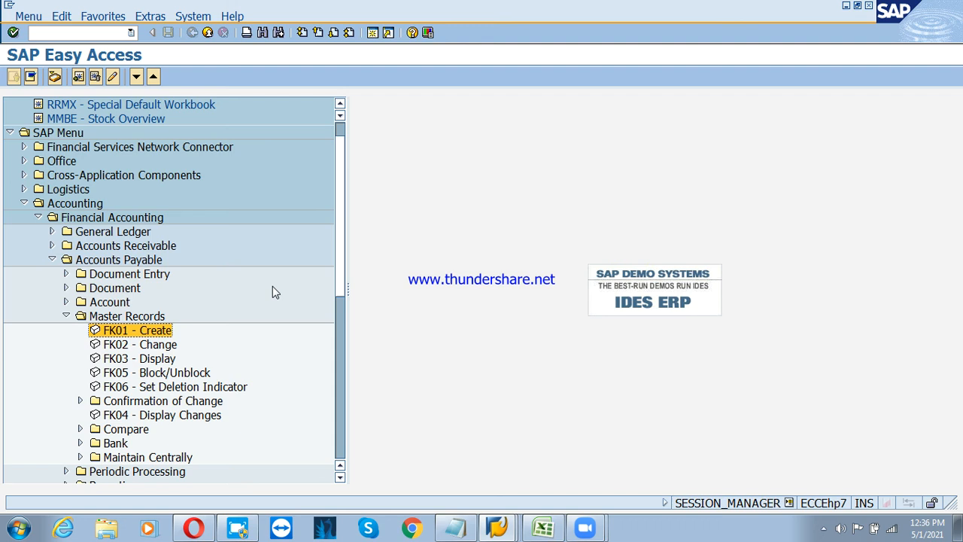
key("Return")
key("Tab")
key("Tab")
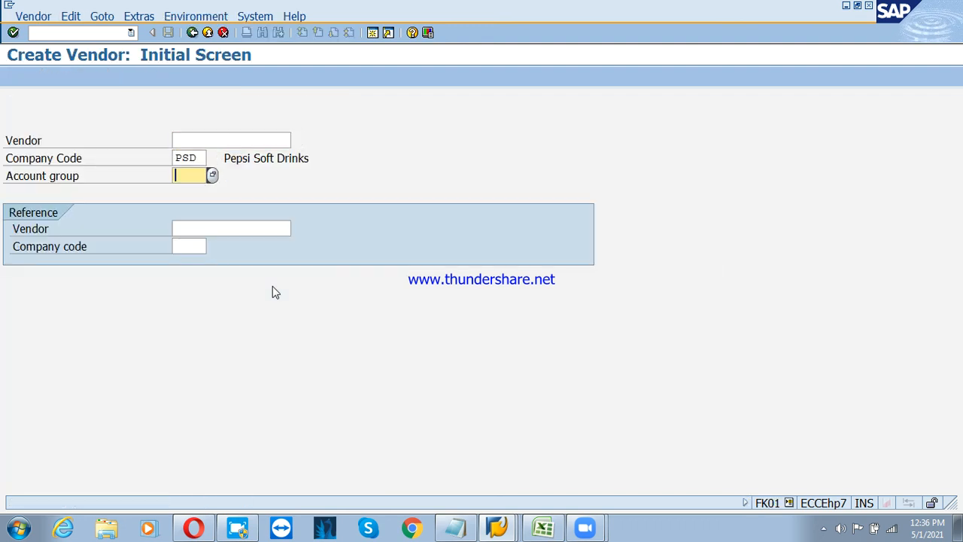
type("p")
key("Down")
key("Return")
key("Return")
Give the new vendor the title Company and the name "PSD: Tst Vendor01"
key("Down")
key("Tab")
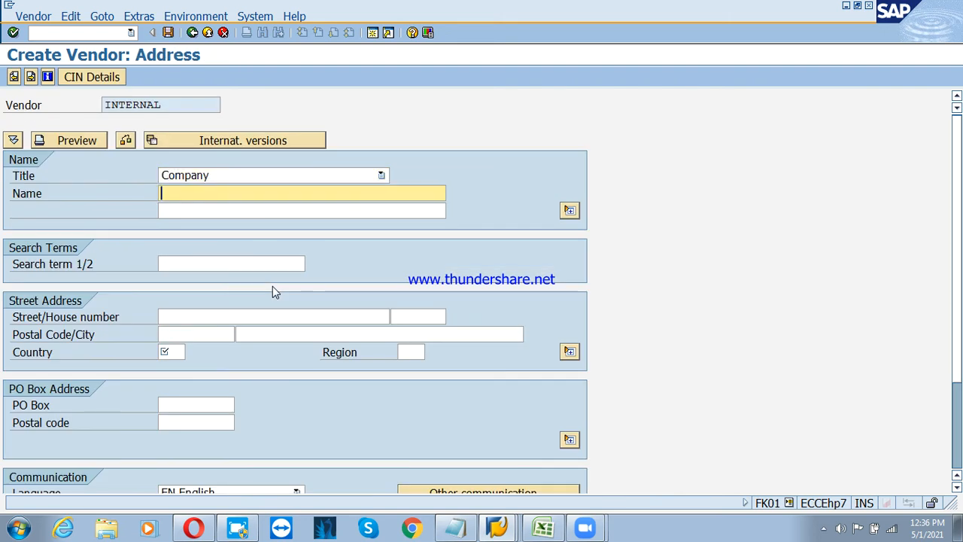
key("Down")
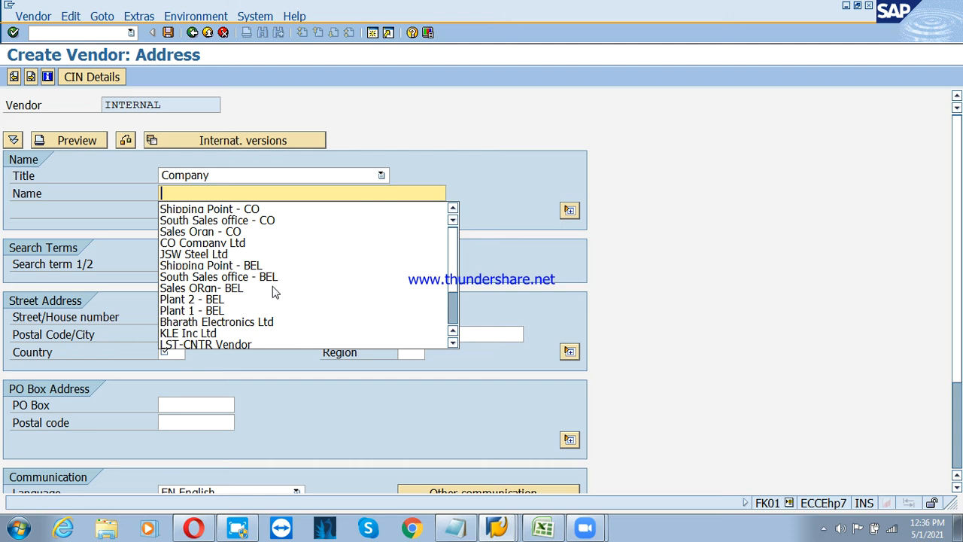
type("PSD")
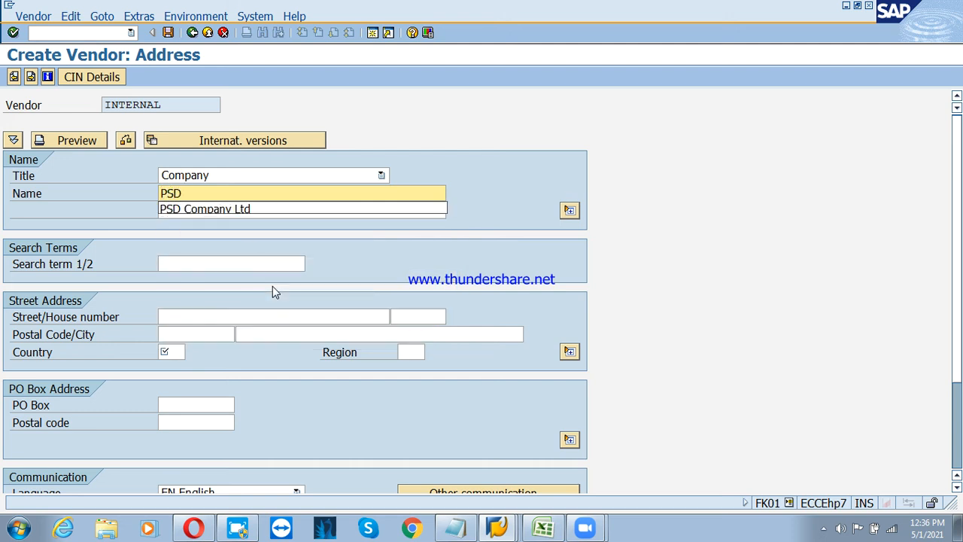
type(": TE")
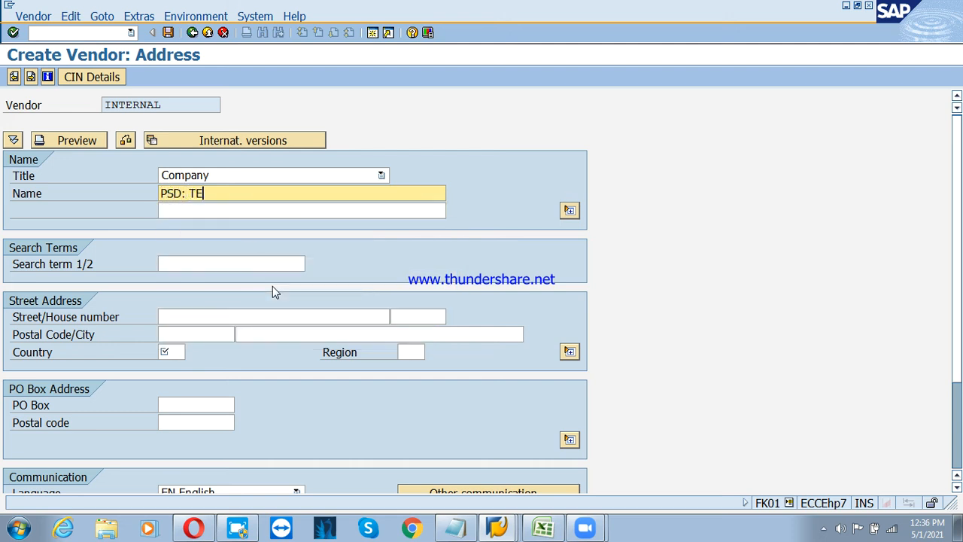
key("Insert")
key("BackSpace")
type("s")
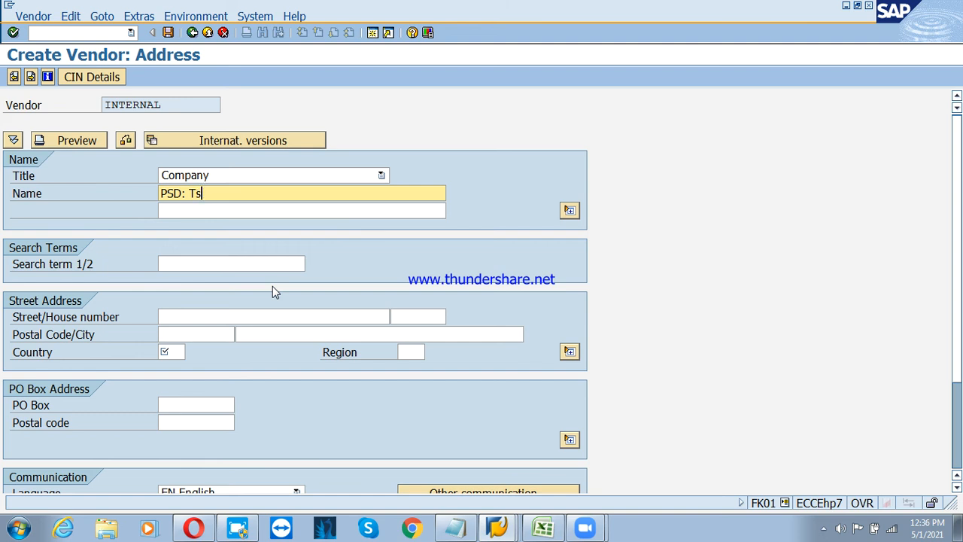
type("t Vendor01")
Fill in the new vendor's street, house number, postal code and city
key("Tab")
key("Tab")
key("Tab")
type("MG ")
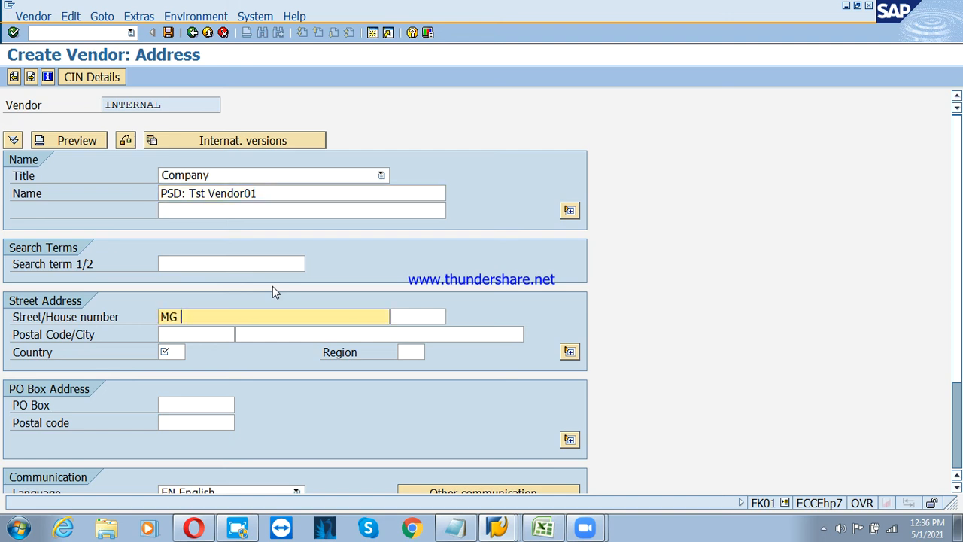
type("Road")
key("Tab")
type("1")
key("Tab")
type("5600")
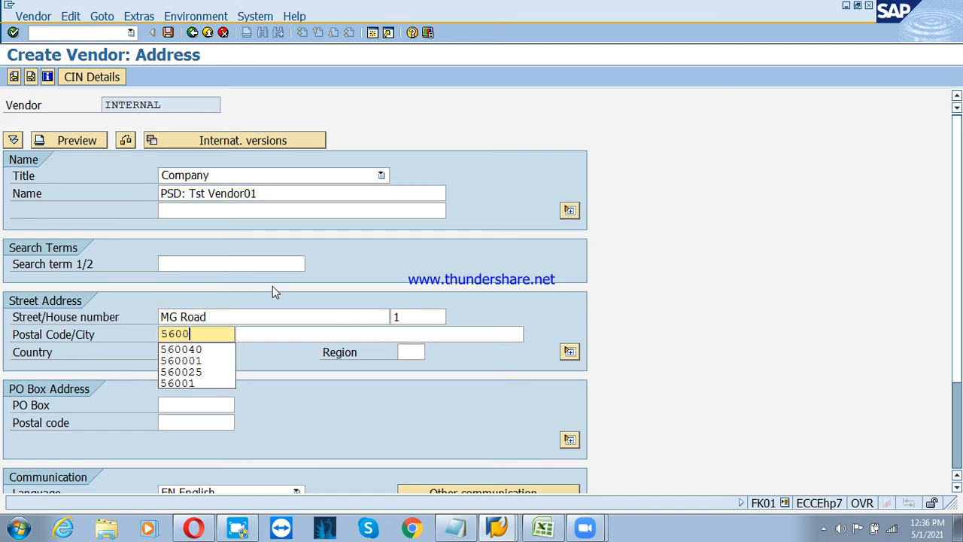
type("01")
key("Tab")
type("Bangalore")
key("Tab")
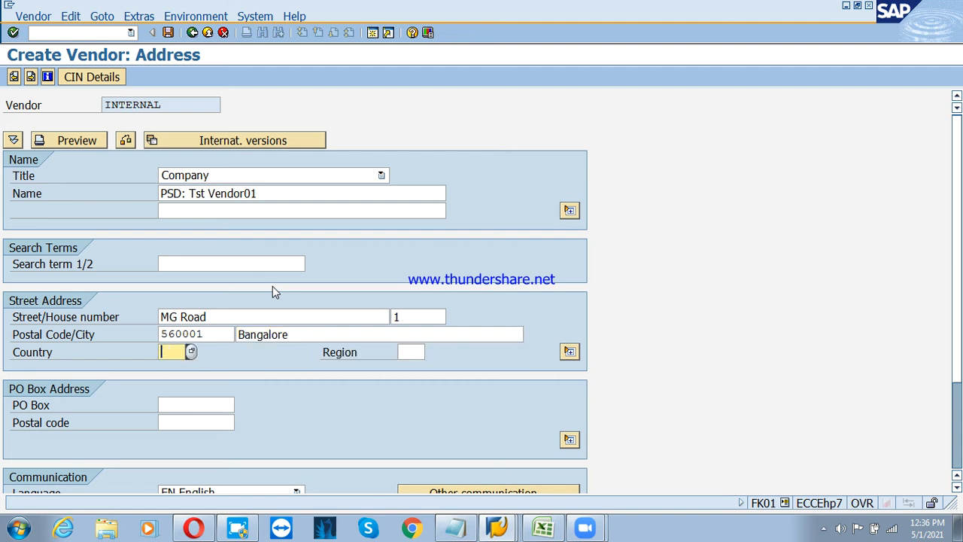
Set the vendor's country to IN and region to 10, and continue to the accounting information data
type("in")
key("Tab")
type("10")
key("Return")
key("Return")
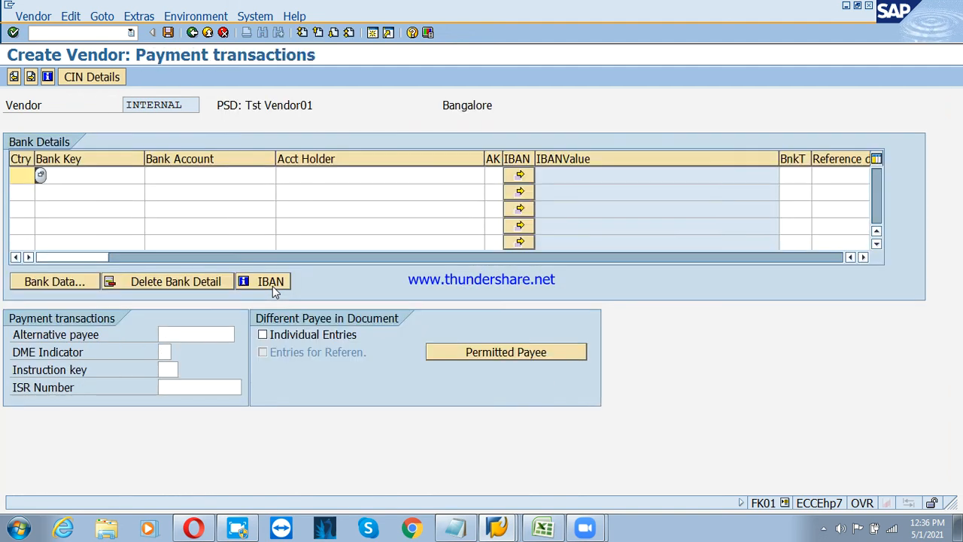
key("Return")
key("Return")
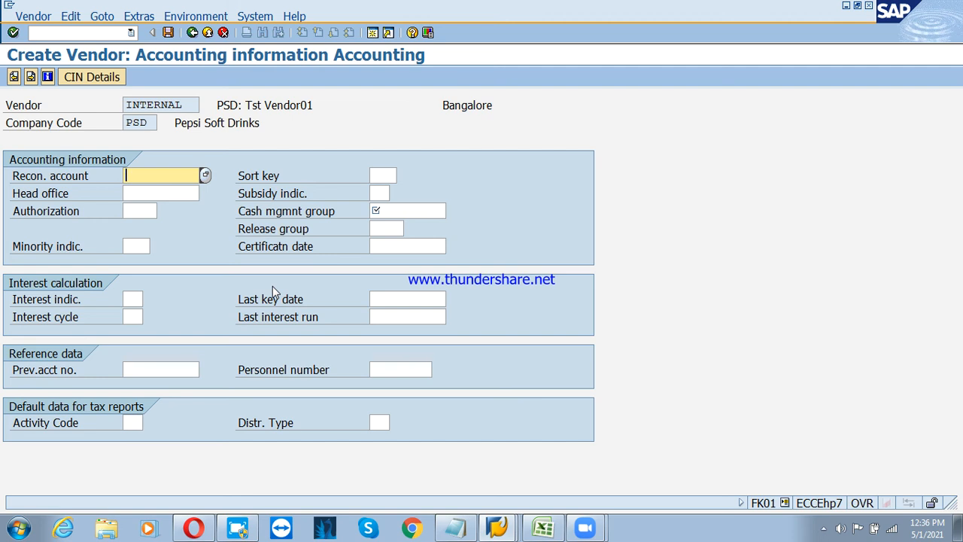
Enter reconciliation account 100601, sort key 012 and cash management group A1 for the new vendor
type("100601")
key("Tab")
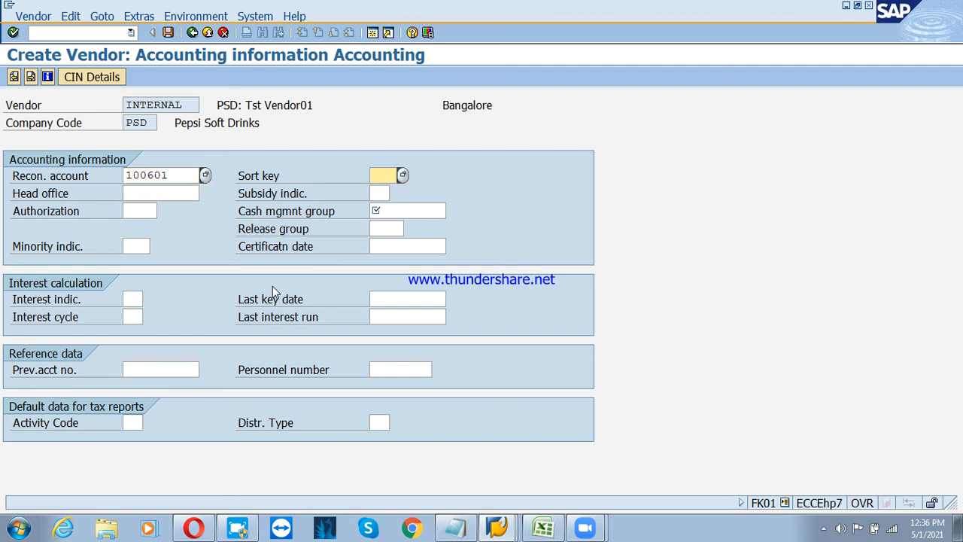
type("012")
key("Tab")
key("Tab")
type("a1")
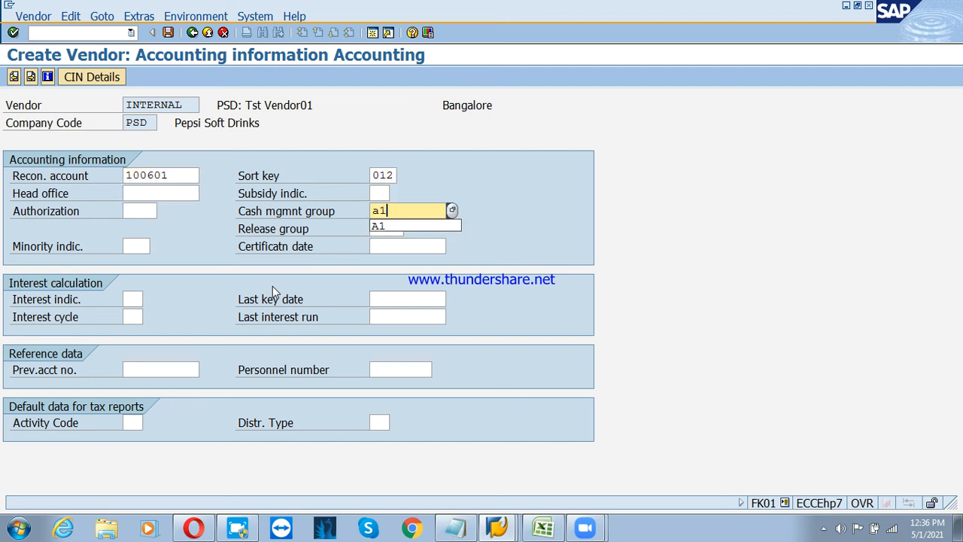
key("Return")
Choose payment terms 0001 and tolerance group PSD in the new vendor's payment data
type("00")
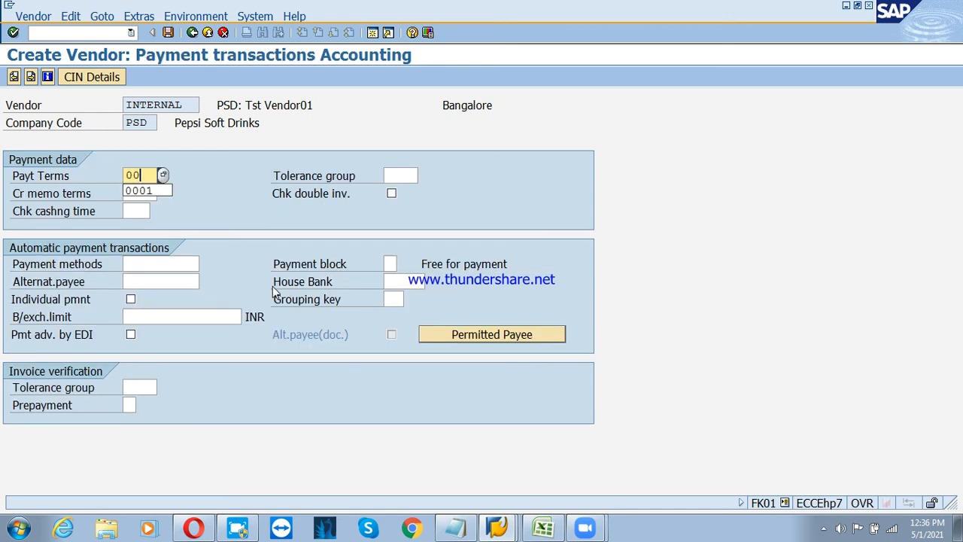
key("F4")
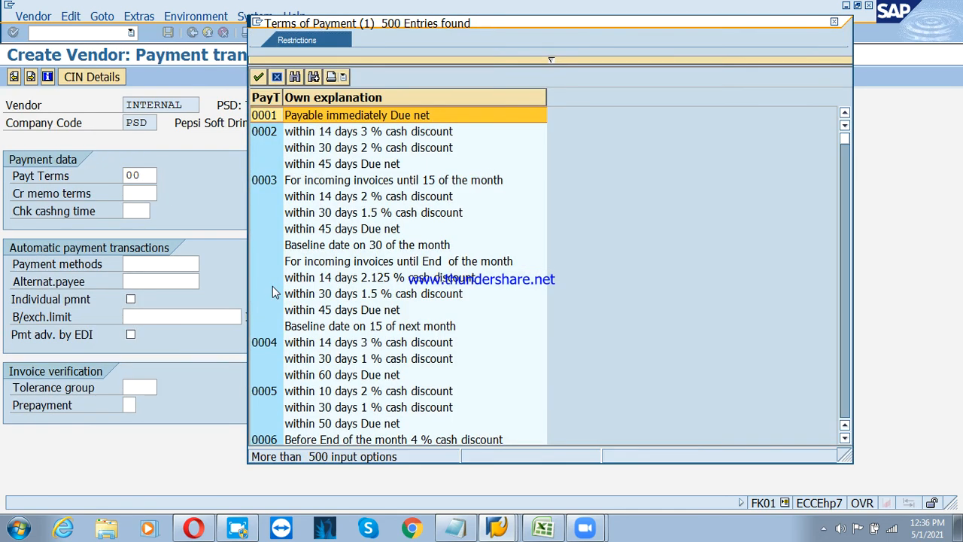
key("Return")
key("Tab")
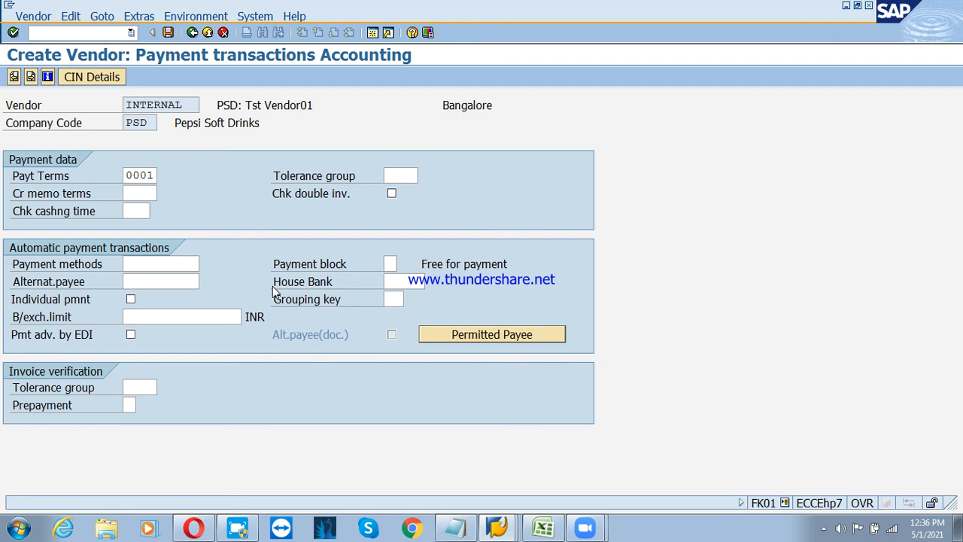
key("F4")
key("Return")
key("Tab")
key("Tab")
key("Tab")
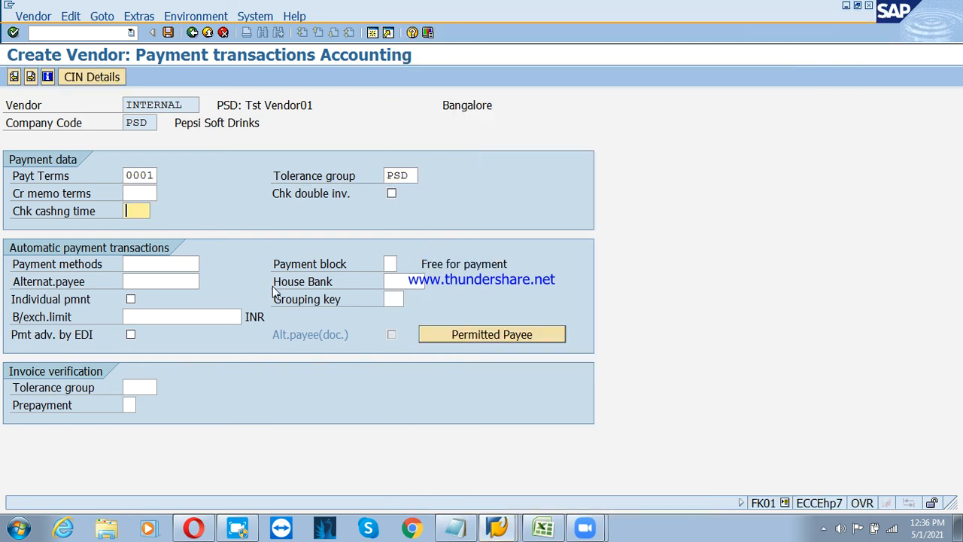
Assign payment method C and house bank HDFC to the new vendor and continue to its correspondence data
key("Tab")
type("C")
key("Tab")
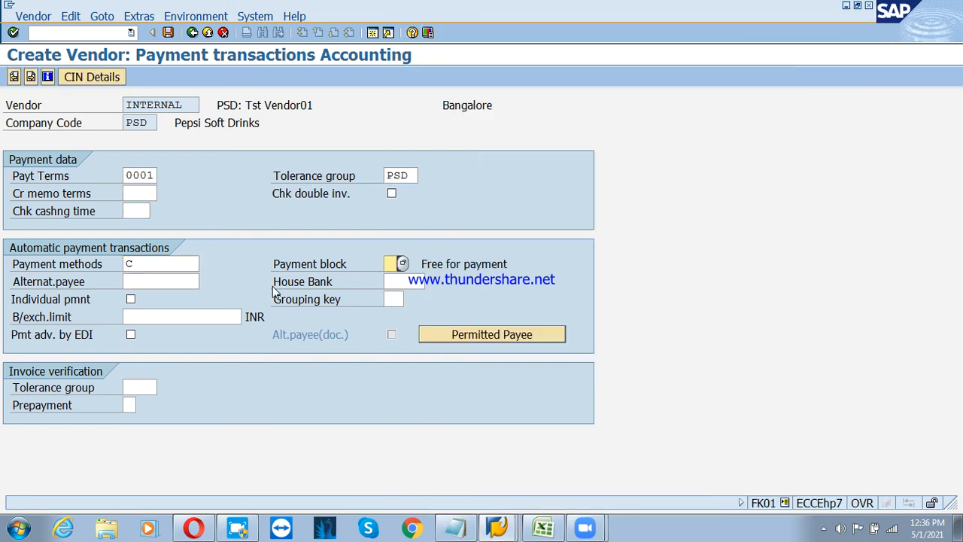
key("Tab")
type("HDFC")
key("Return")
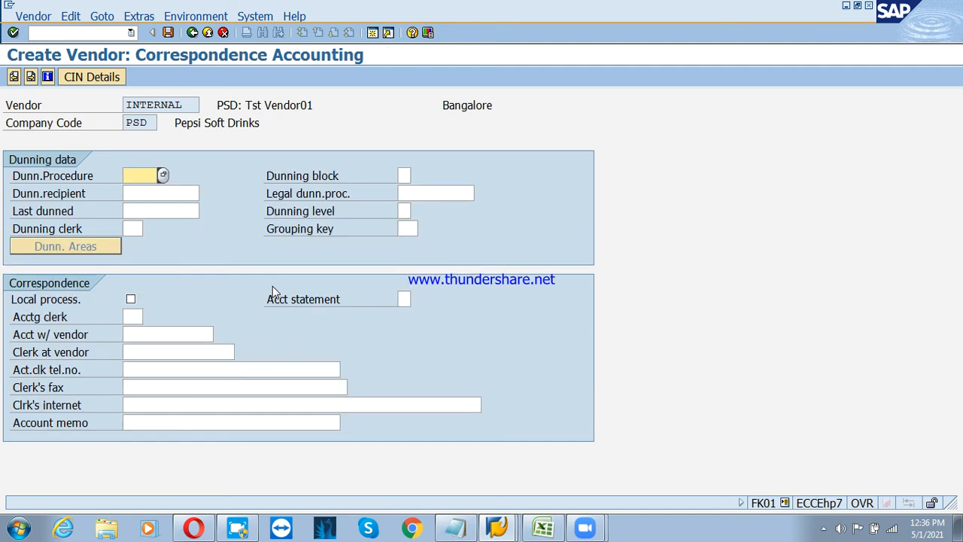
Leave the correspondence and withholding tax data empty and save the new vendor
key("Return")
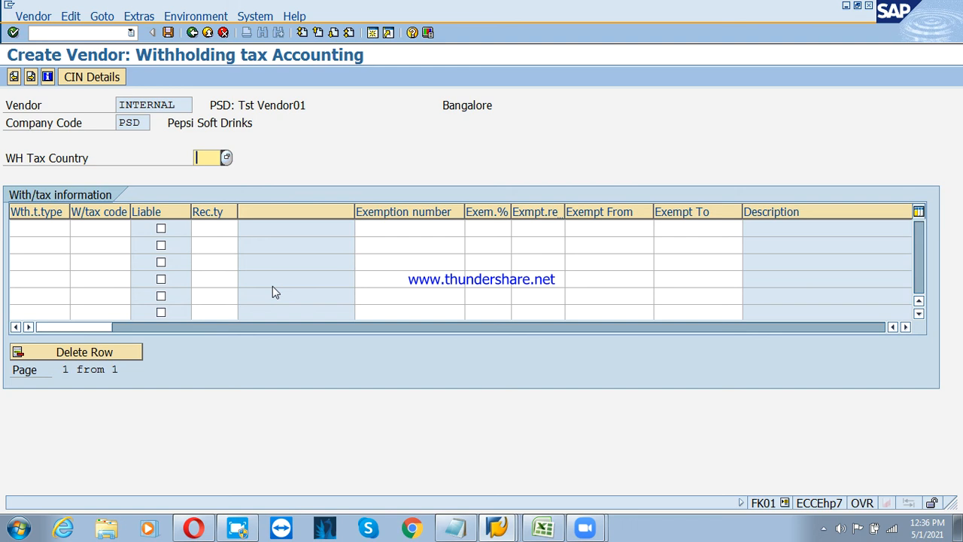
key("Return")
key("Return")
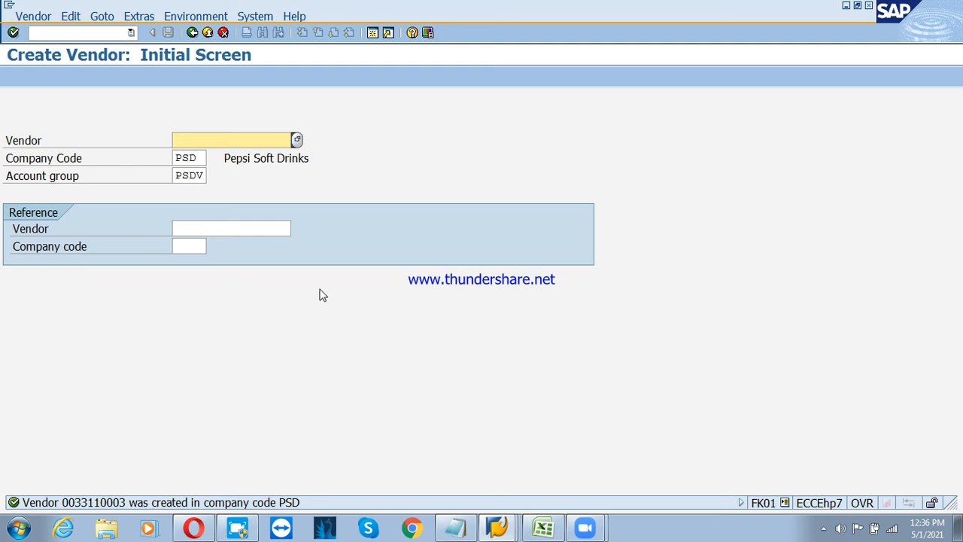
Leave vendor creation and open vendor invoice entry (FB60) for company code PSD
left_click(206, 34)
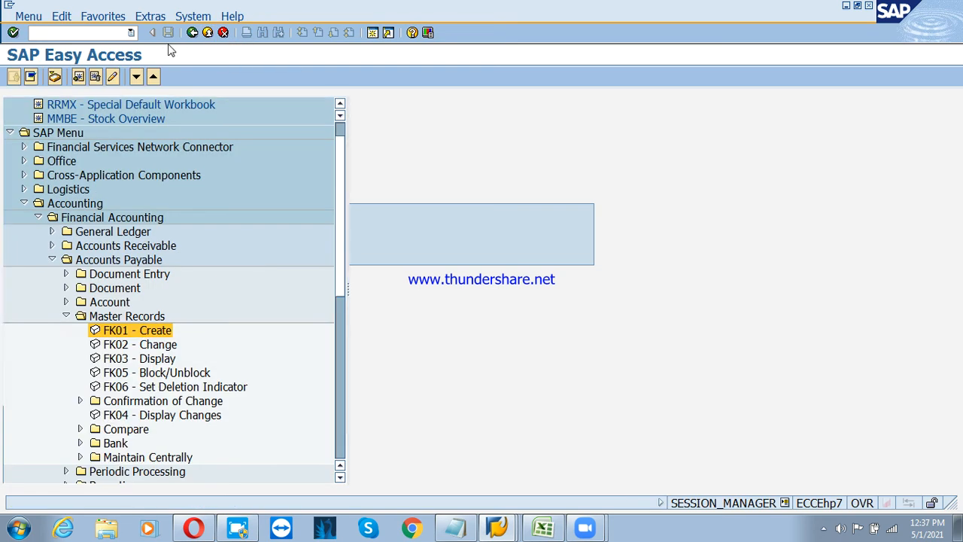
left_click(66, 274)
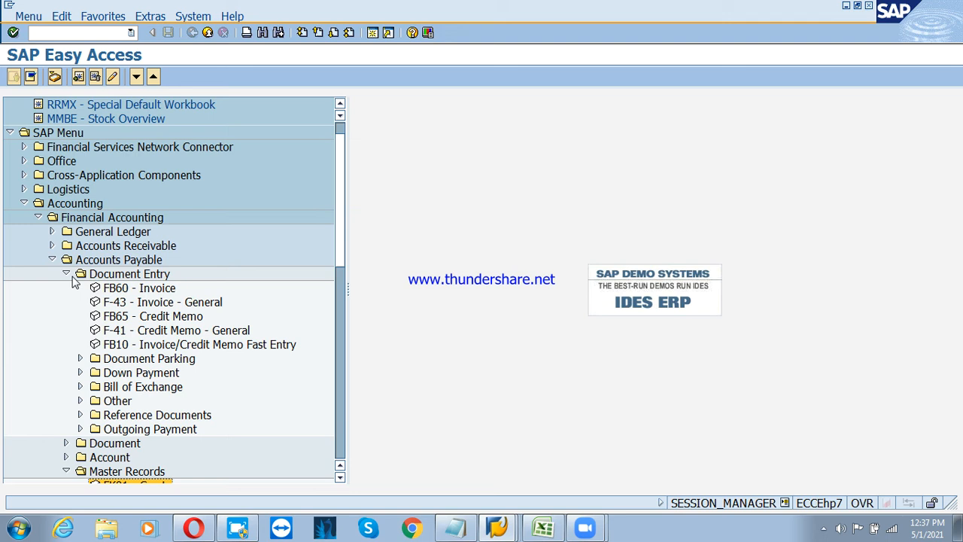
double_click(155, 292)
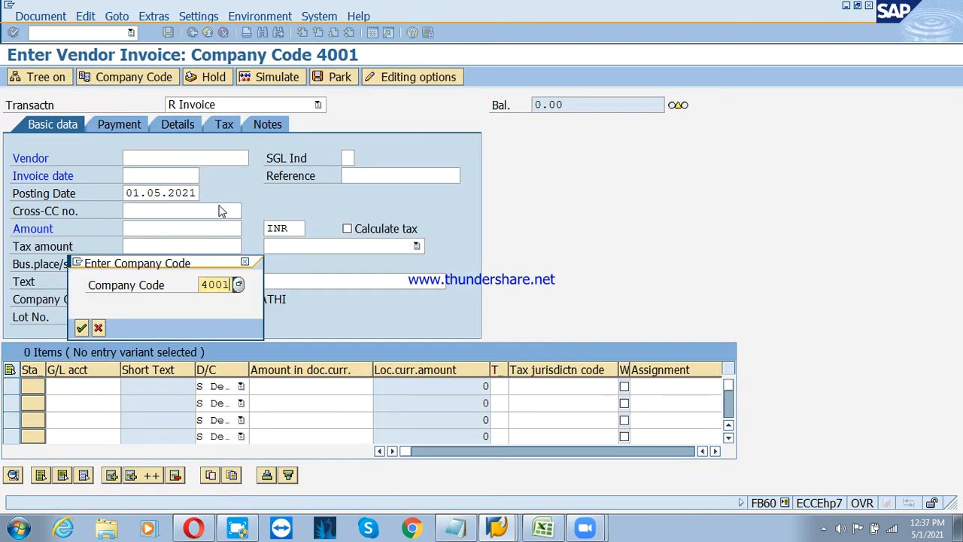
key("ctrl+a")
type("psd")
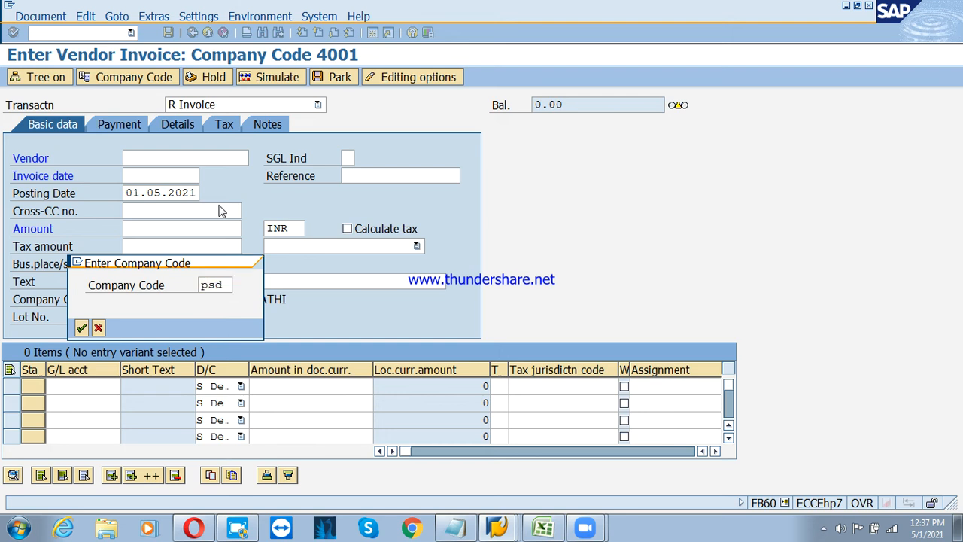
key("Return")
Look up the vendors of company code PSD and choose PSD: TST VENDOR01 as the invoice vendor
key("F4")
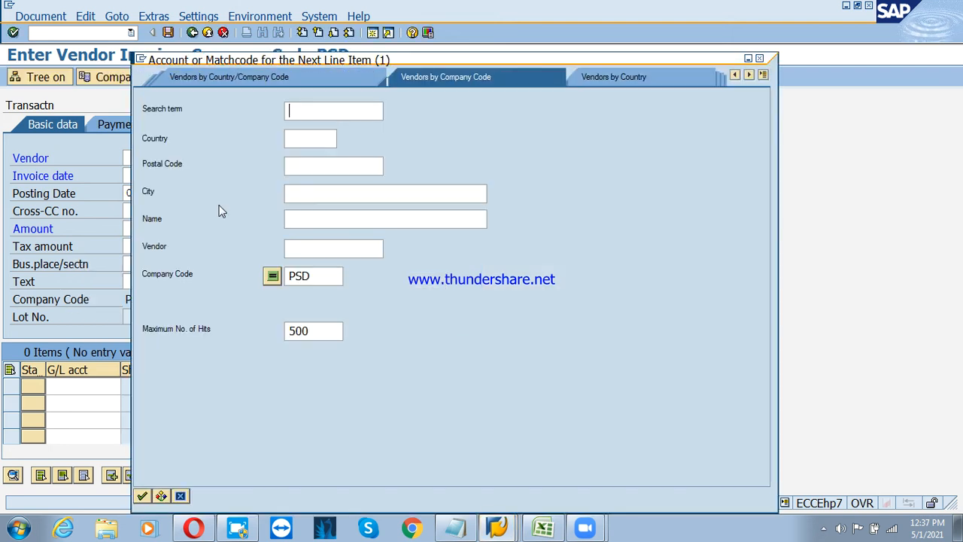
key("Return")
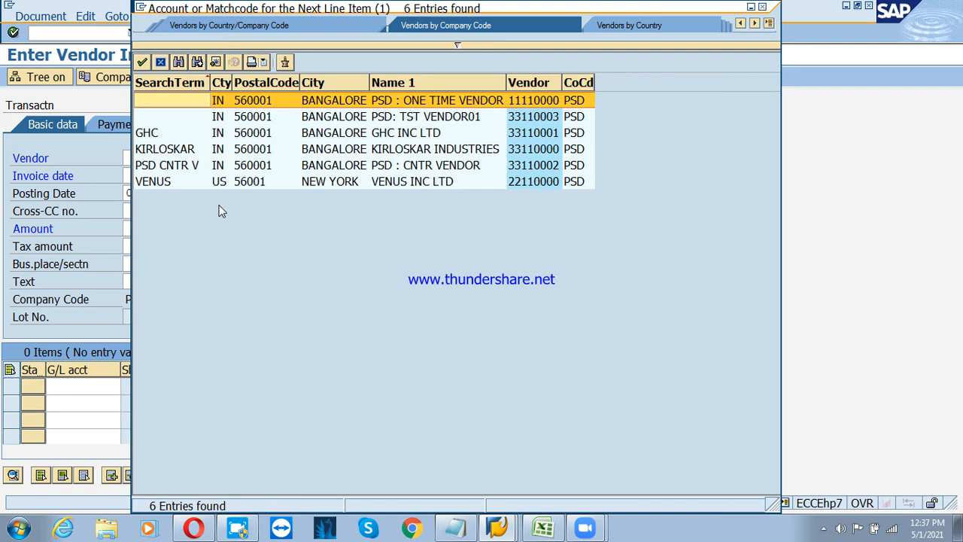
key("Down")
key("Return")
key("Tab")
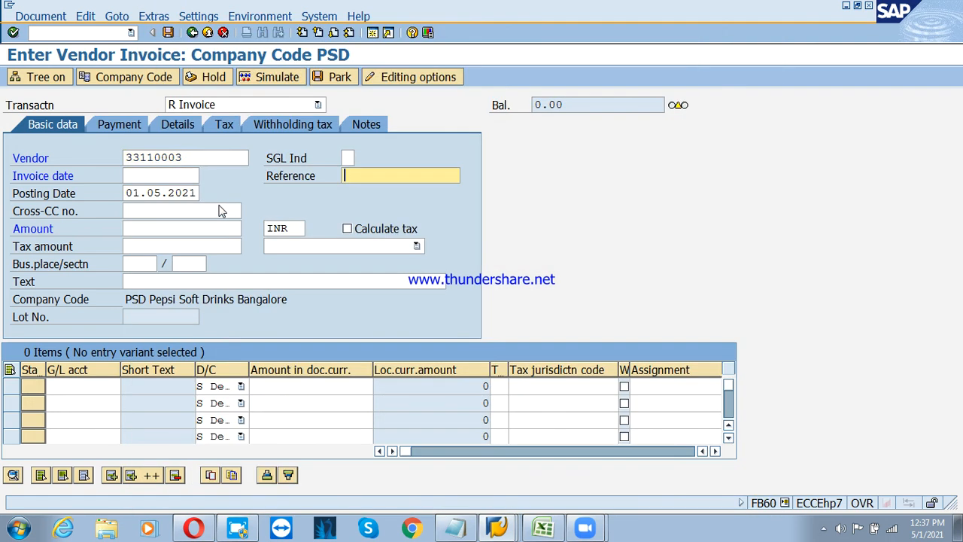
Enter invoice date 01.05.2021 and an invoice amount of 100000 INR
key("shift+Tab")
type("01.05.2")
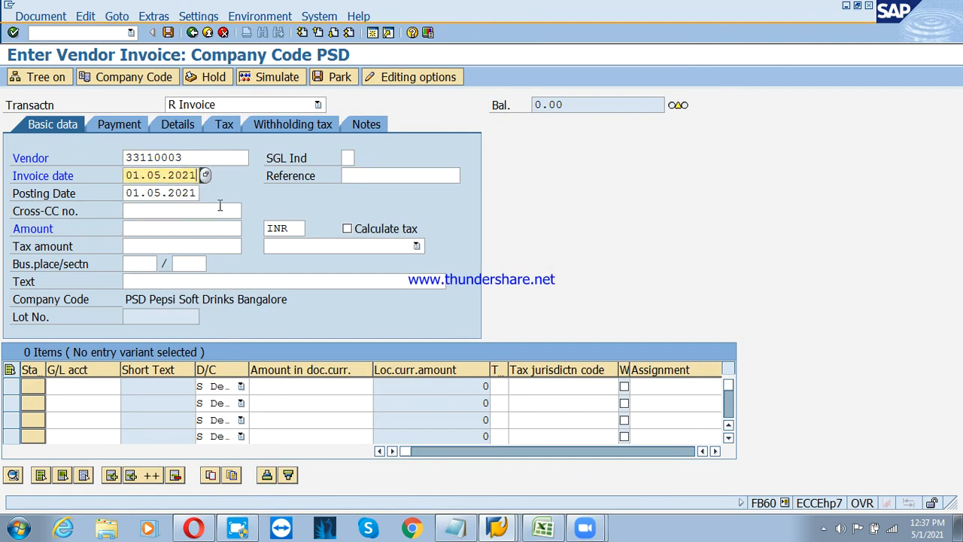
key("Down")
key("Down")
key("Down")
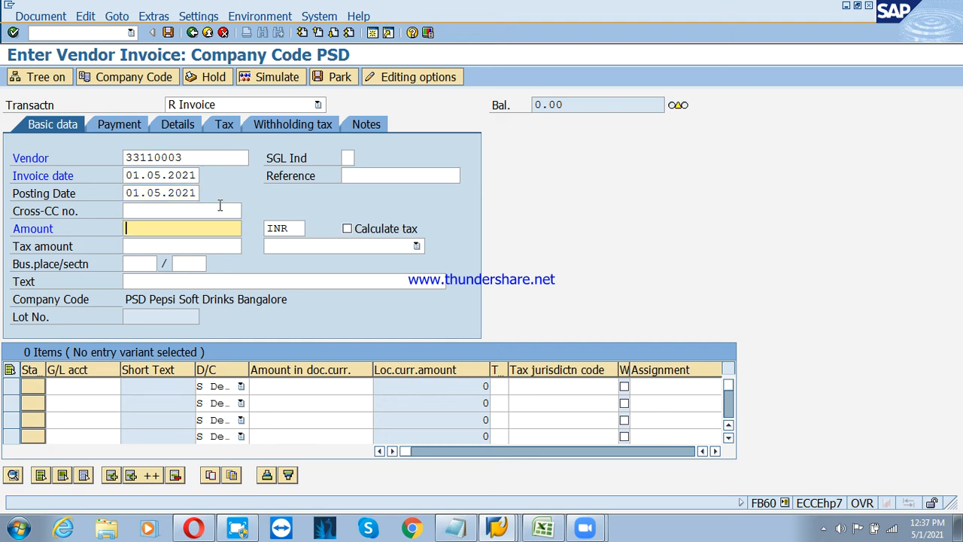
type("100000")
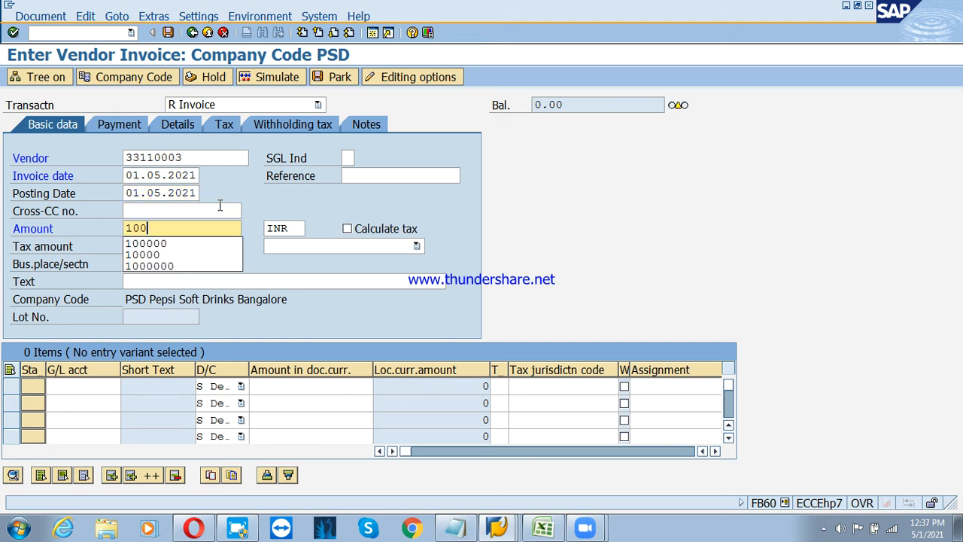
Fill the invoice text with "purchase invoice posting"
key("Tab")
key("Tab")
key("Tab")
key("Tab")
key("Down")
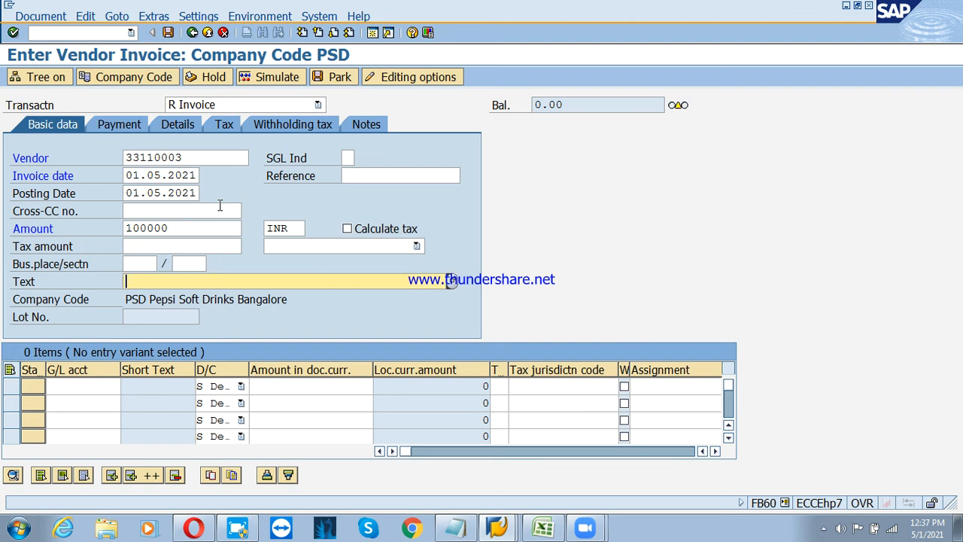
type("Pur")
key("Down")
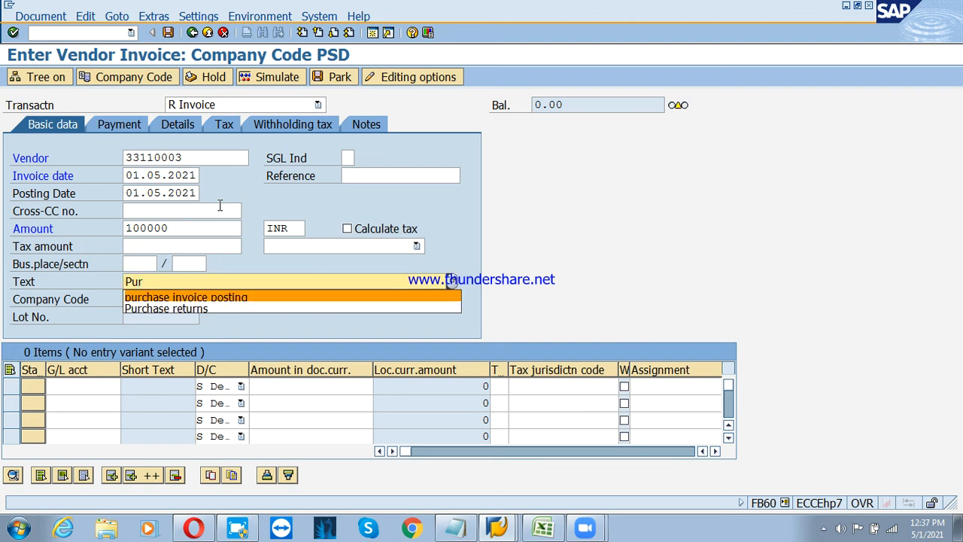
key("Return")
Search G/L accounts starting with 200 and choose Inventory-Raw Material A/c 200220 for the first line item
key("Tab")
key("F4")
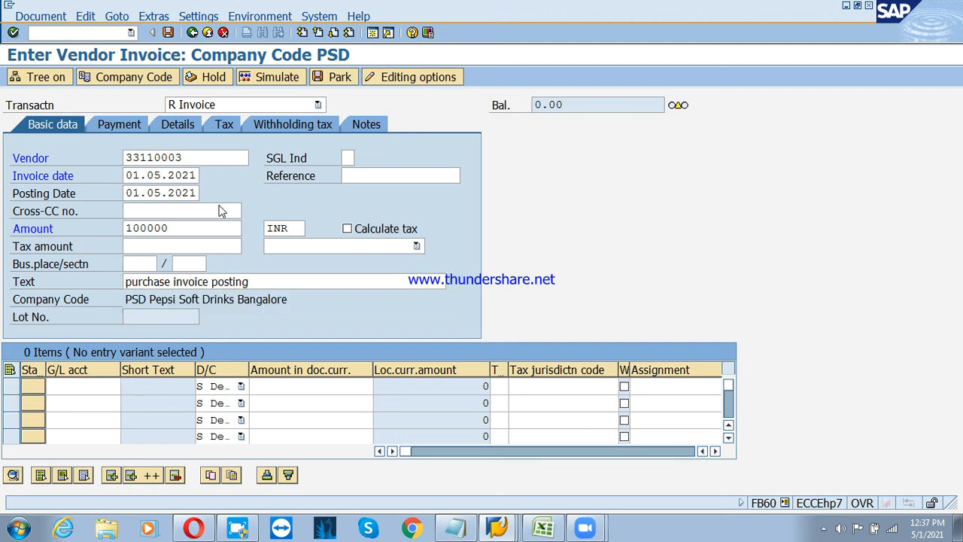
type("20")
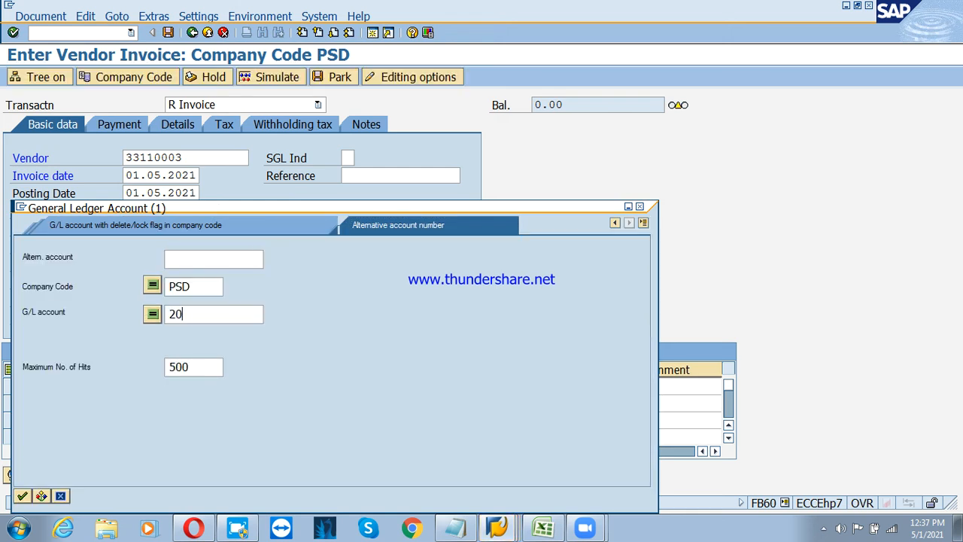
type("0*")
key("Return")
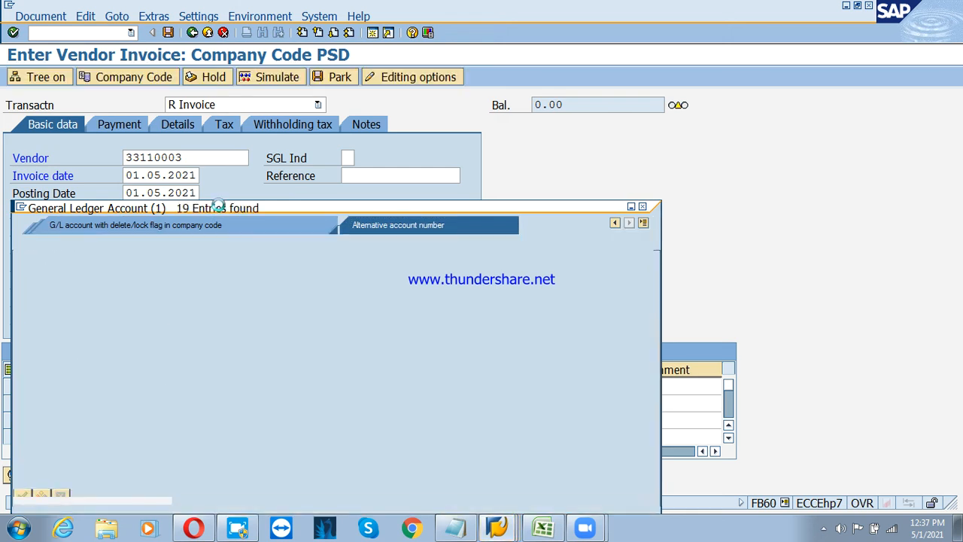
key("Down")
key("Down")
key("Down")
key("Down")
key("Down")
key("Down")
key("Down")
key("Down")
key("Down")
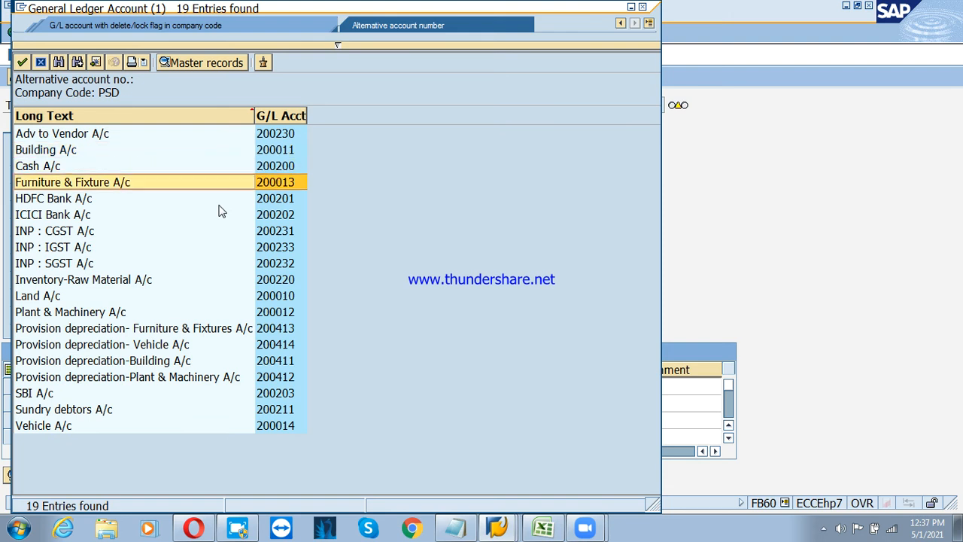
key("Return")
Enter a debit amount of 100000 for the inventory line item and confirm the invoice entry
key("Tab")
key("Tab")
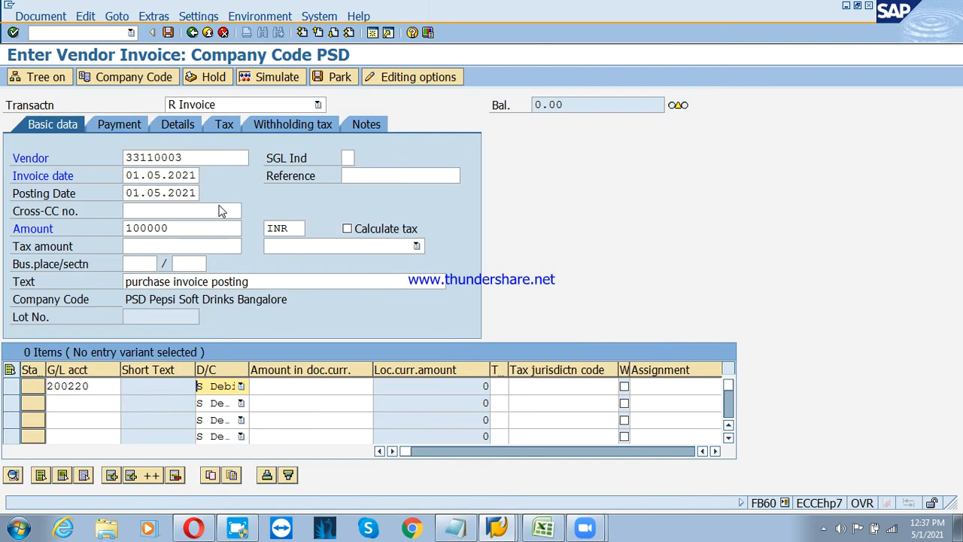
type("100000")
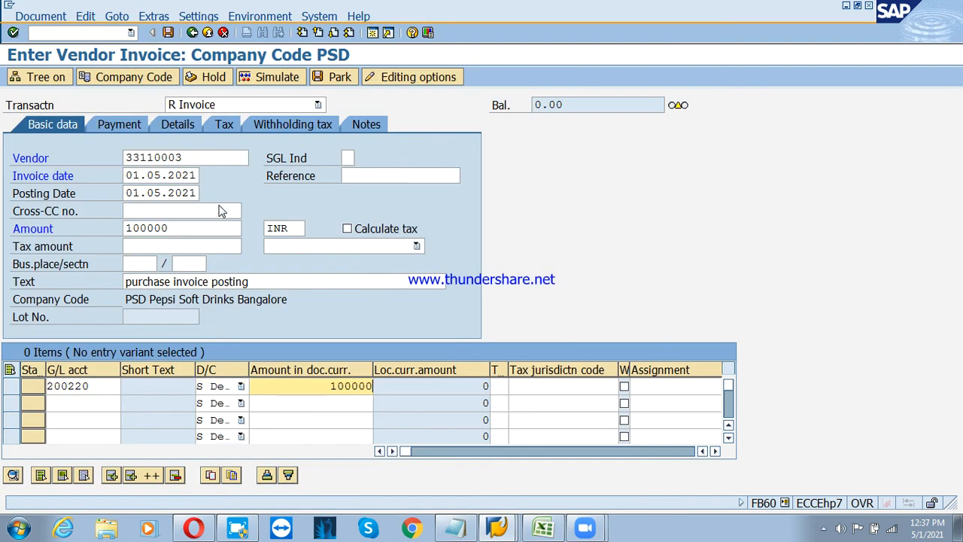
key("Return")
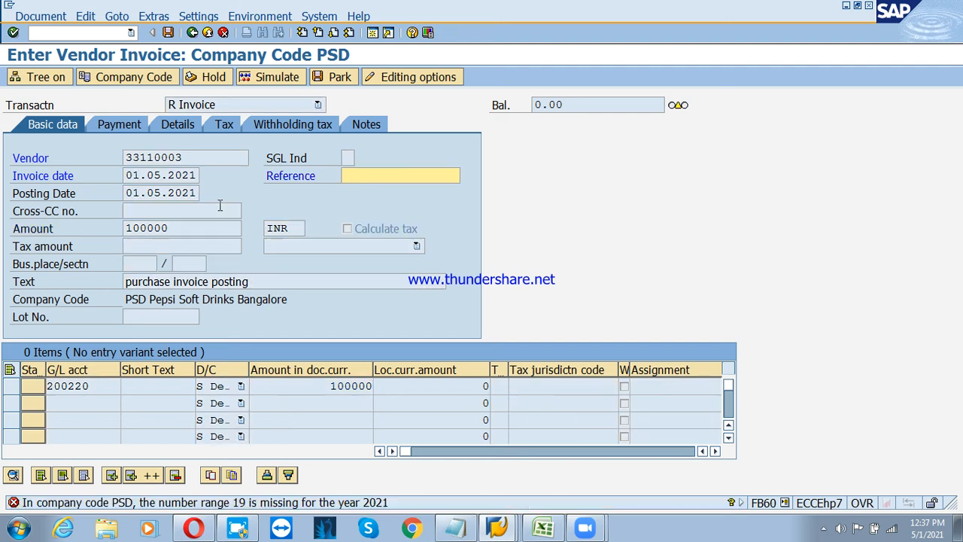
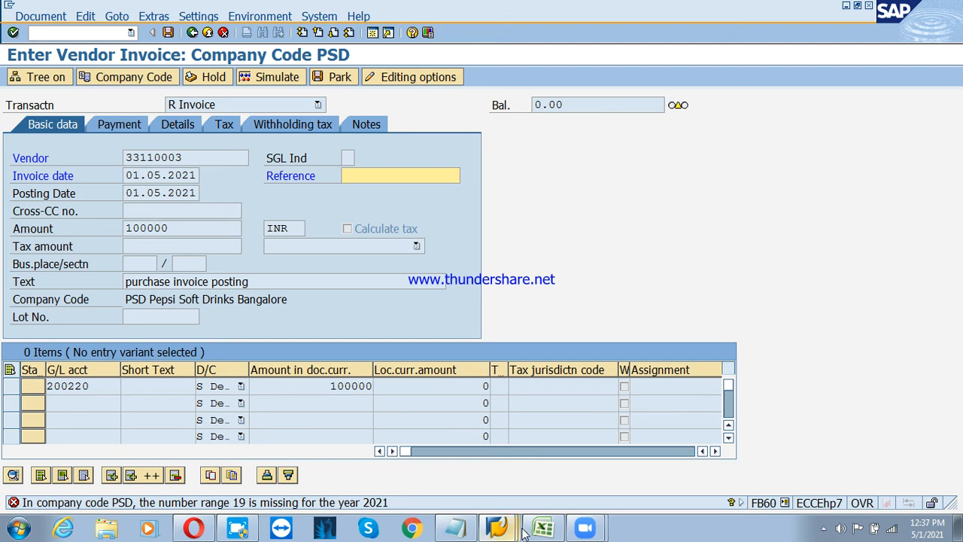
Start a new session with transaction OBA7 and open the details of document type KR
left_click(373, 33)
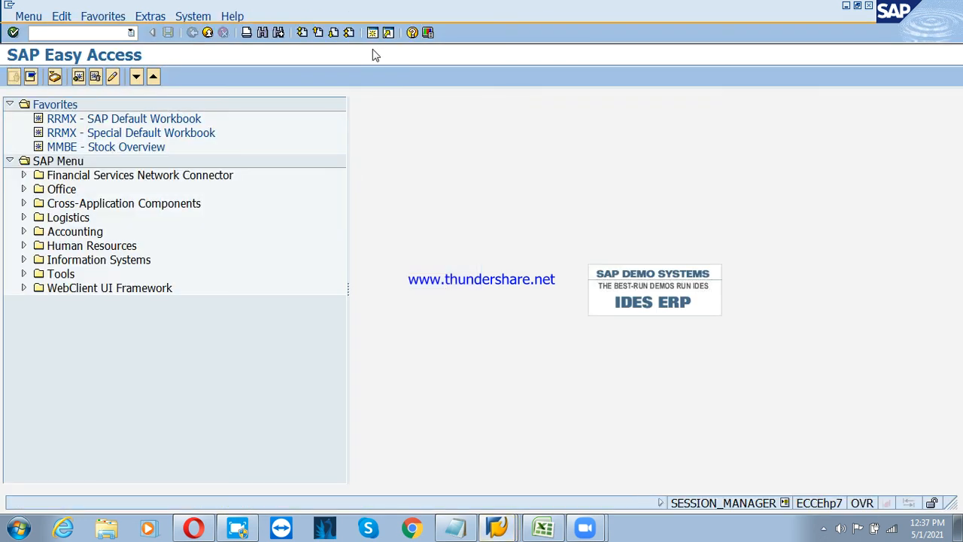
type("oba7")
key("Return")
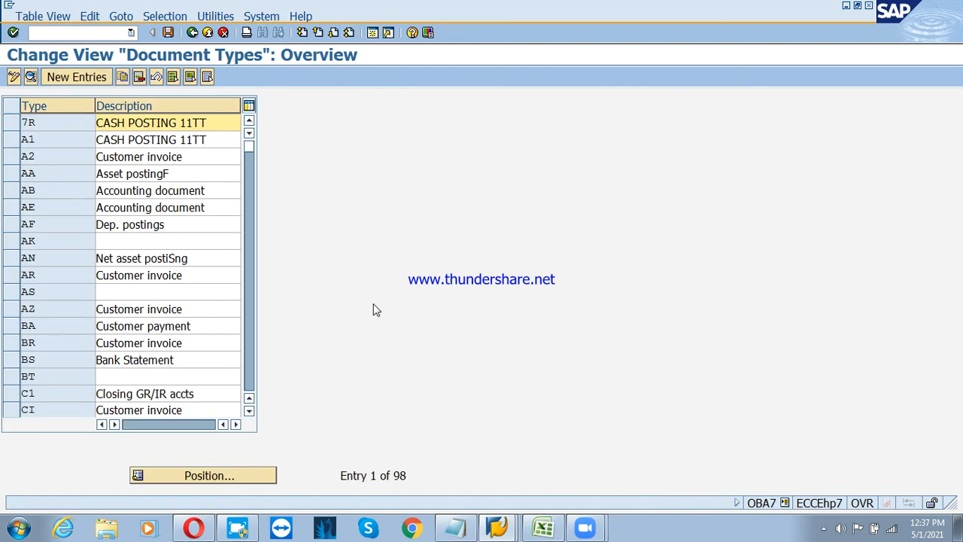
left_click(263, 476)
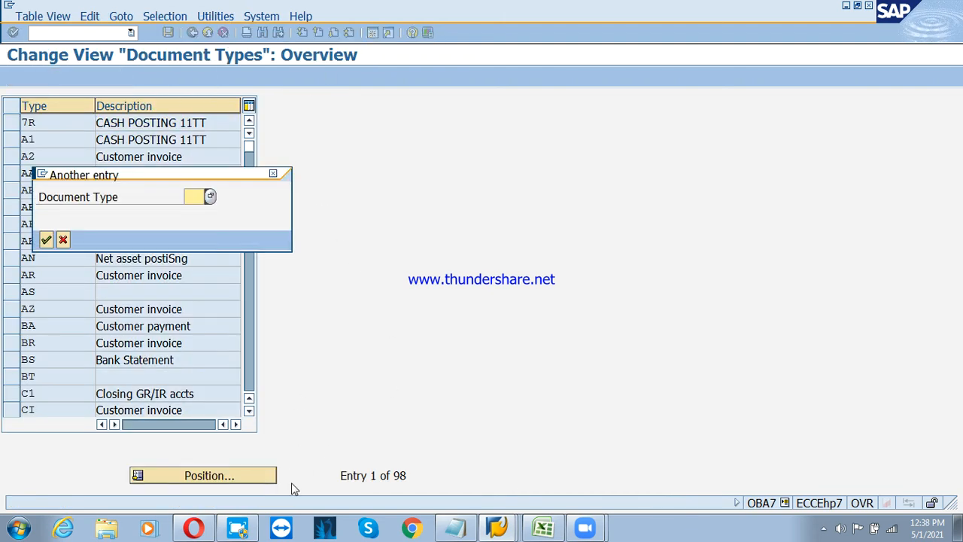
type("KR")
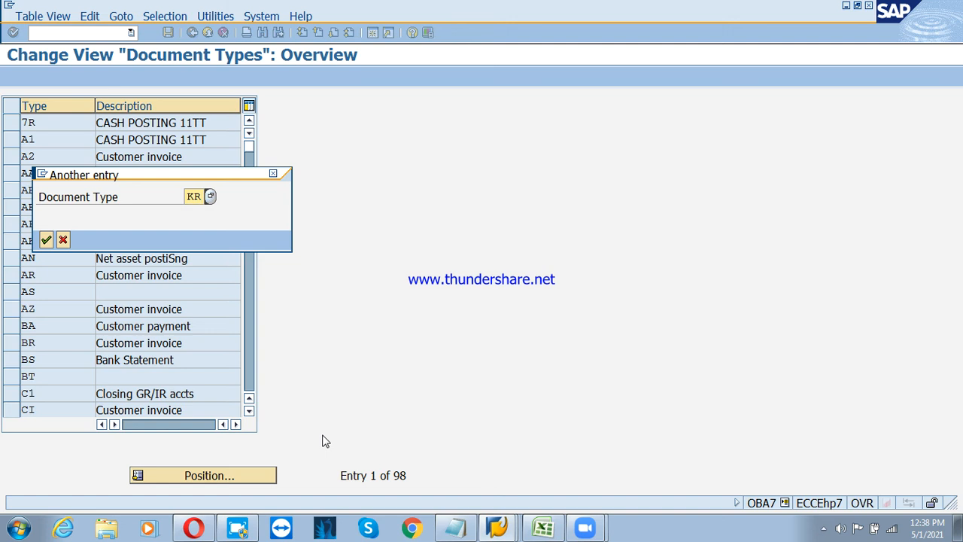
key("Return")
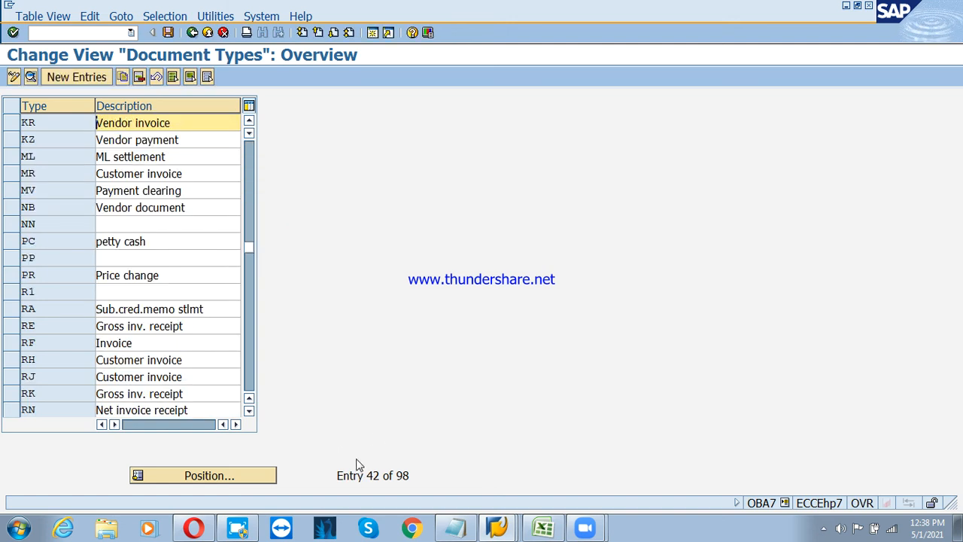
double_click(181, 125)
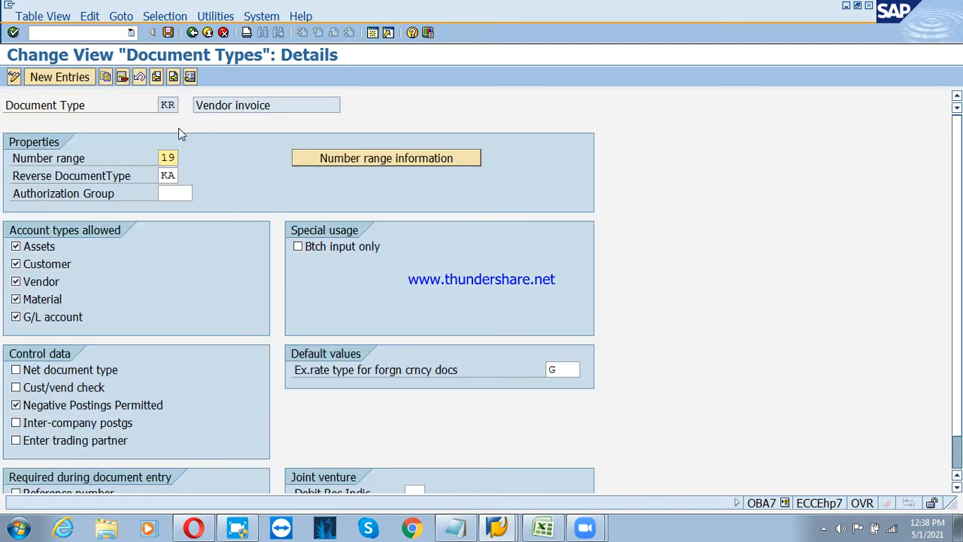
Go from document type KR to its number range information and open company code PSD's intervals for editing
left_click(351, 157)
type("PSD")
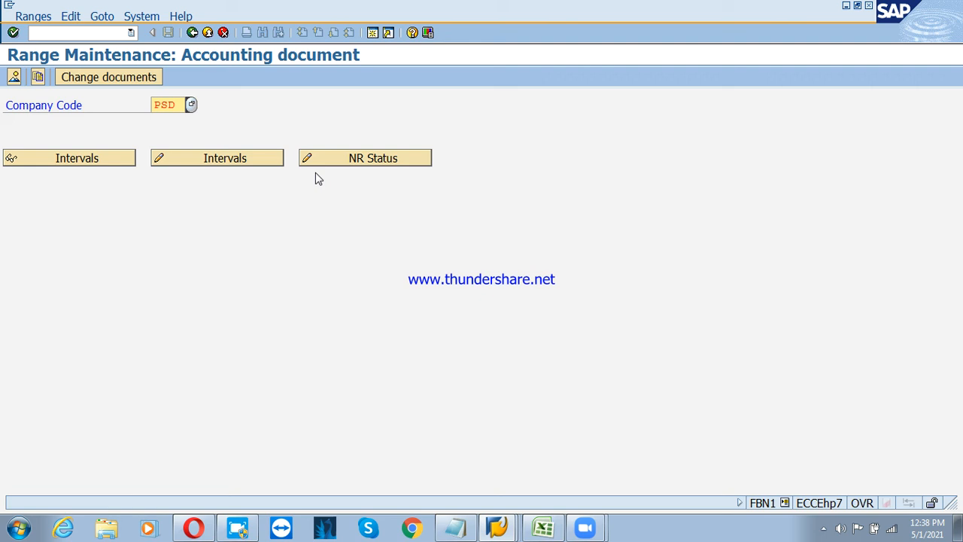
left_click(216, 161)
scroll(140, 282, "down", 3)
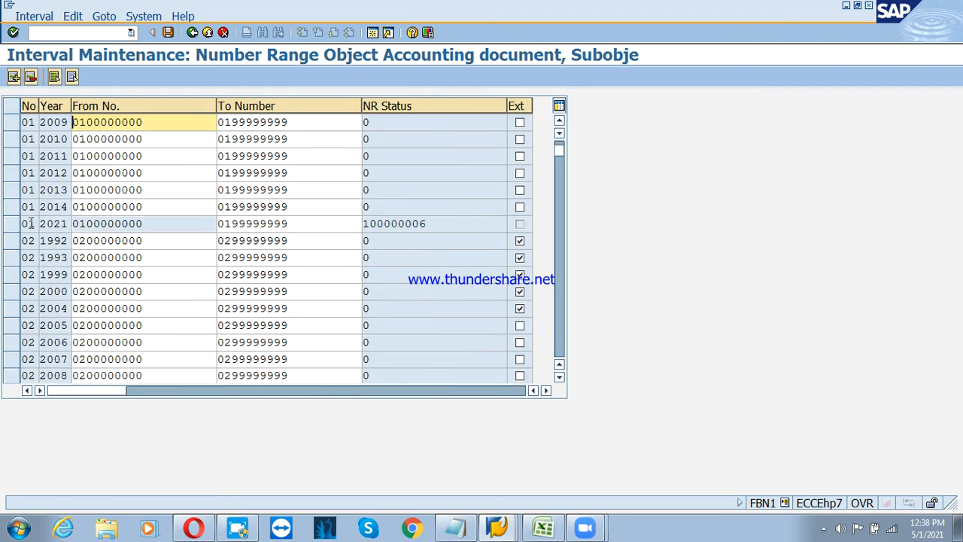
left_click(14, 78)
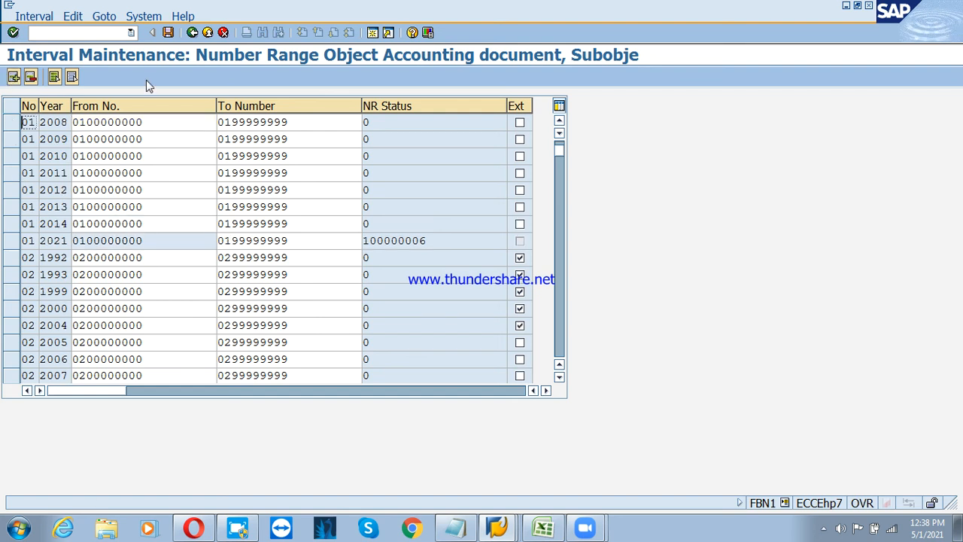
left_click(557, 122)
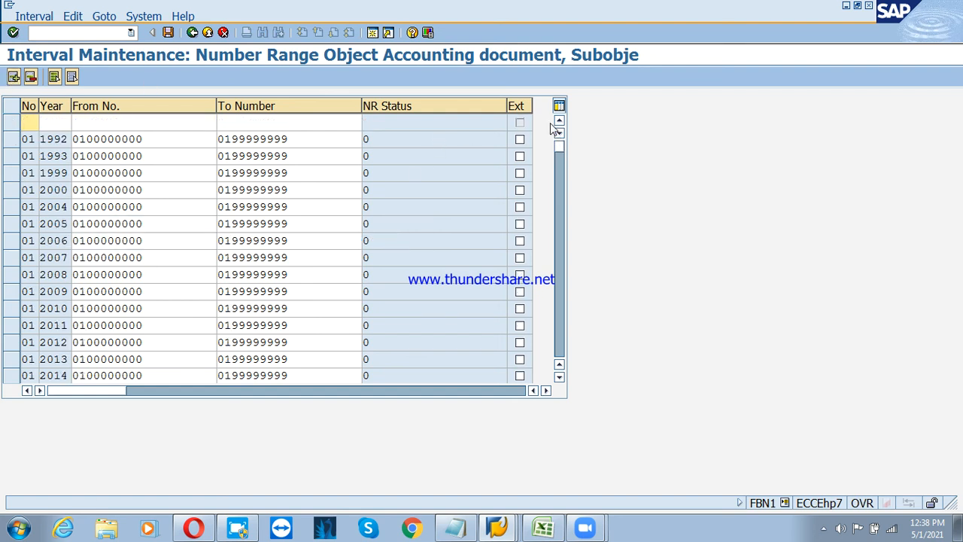
type("192020")
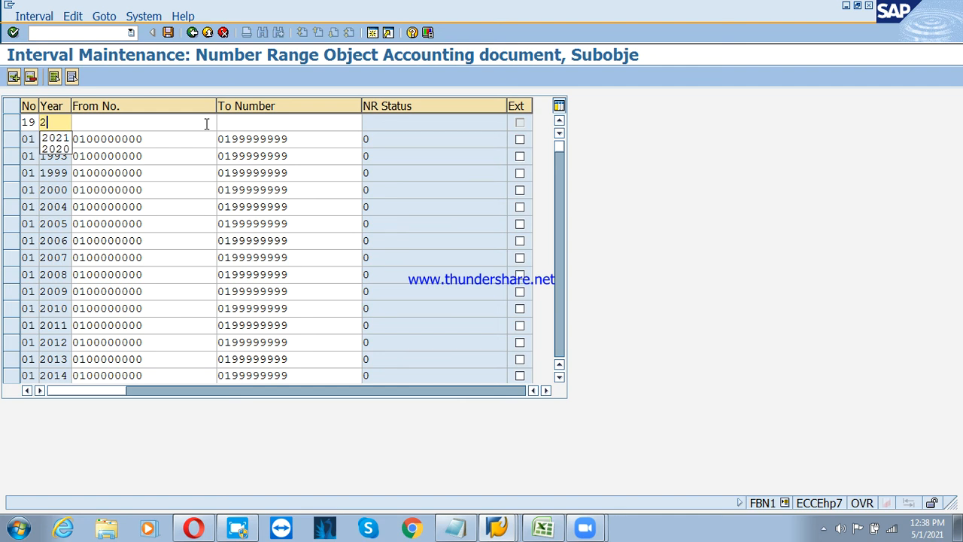
key("BackSpace")
type("1")
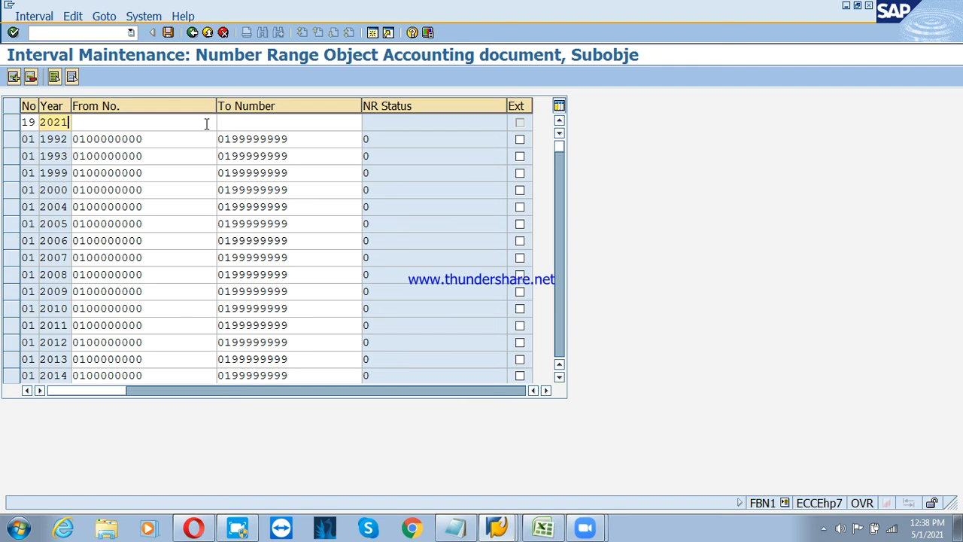
key("Tab")
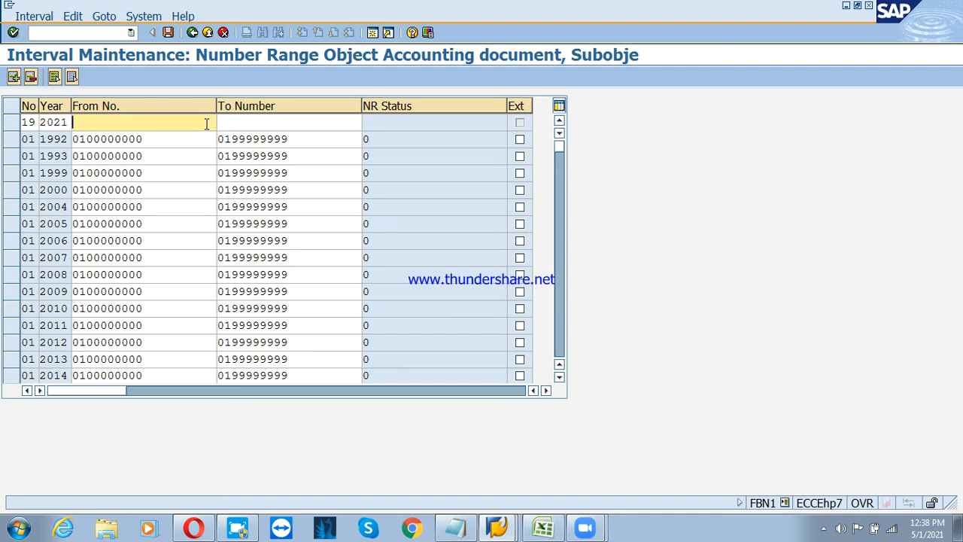
type("9")
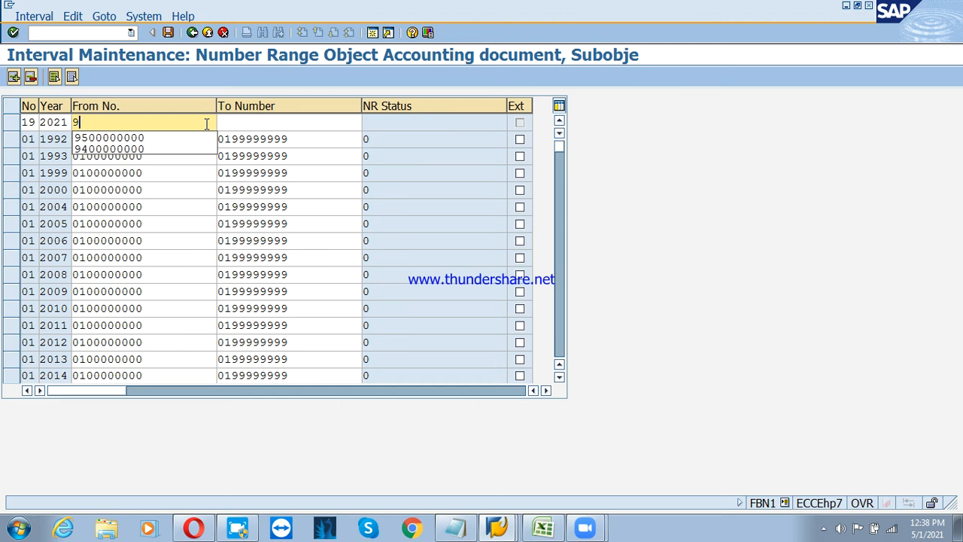
key("Down")
key("Return")
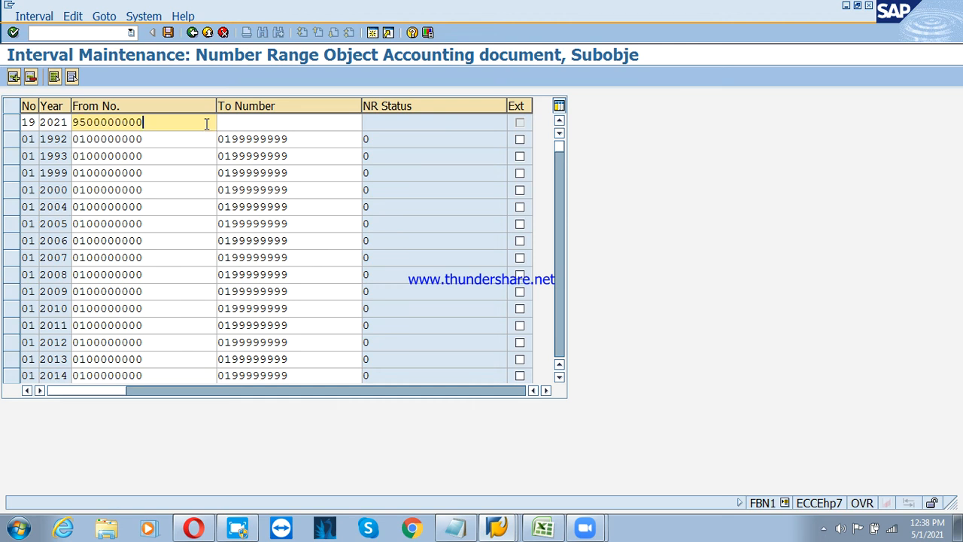
type("1")
key("Tab")
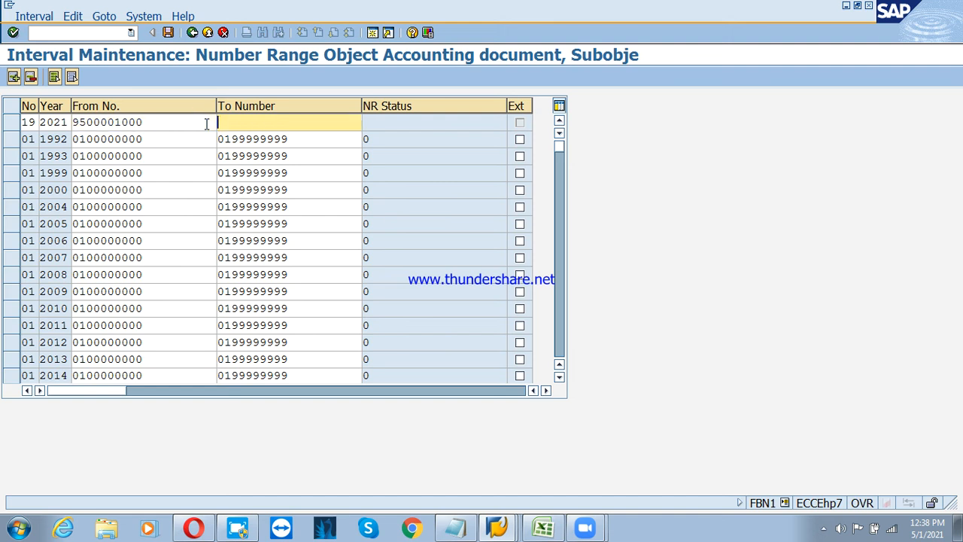
Enter the To number of interval 19 and add the interval to the list
type("9")
key("Down")
key("Return")
key("Left")
key("Left")
type("1")
key("Return")
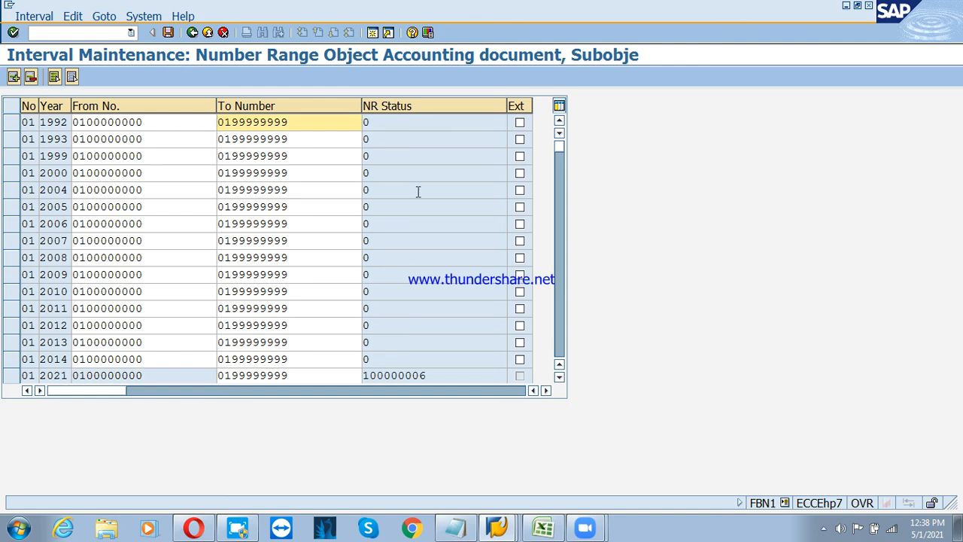
left_click_drag(566, 190, 562, 373)
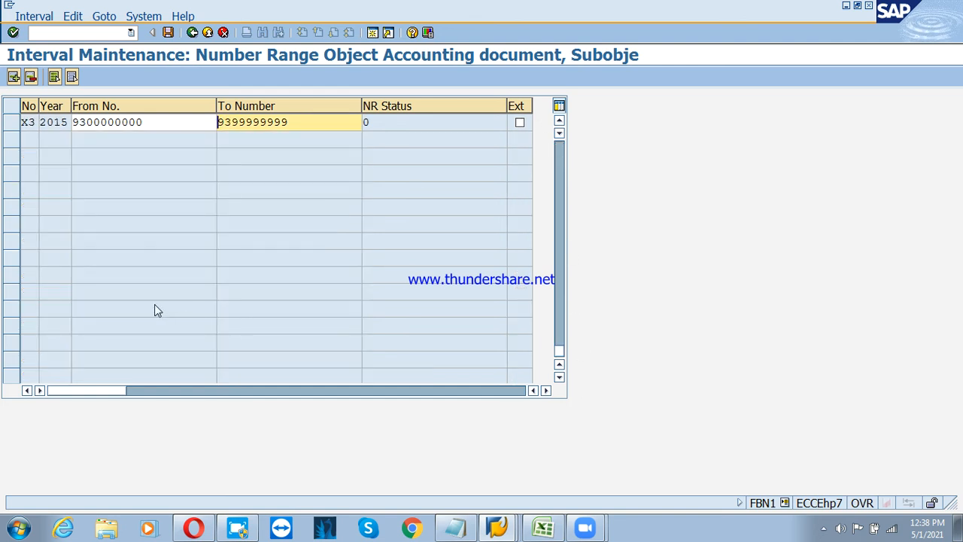
scroll(125, 251, "up", 5)
scroll(125, 250, "up", 4)
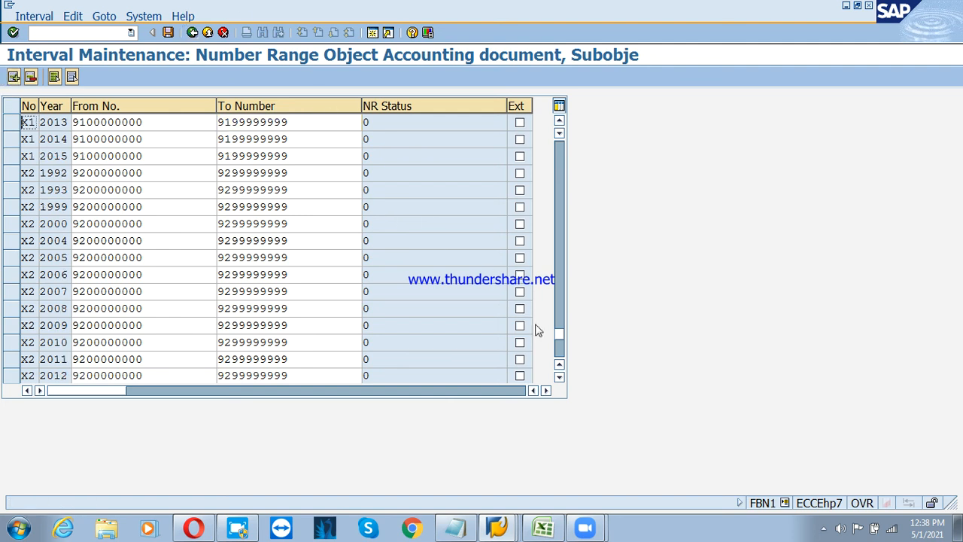
left_click_drag(559, 333, 553, 144)
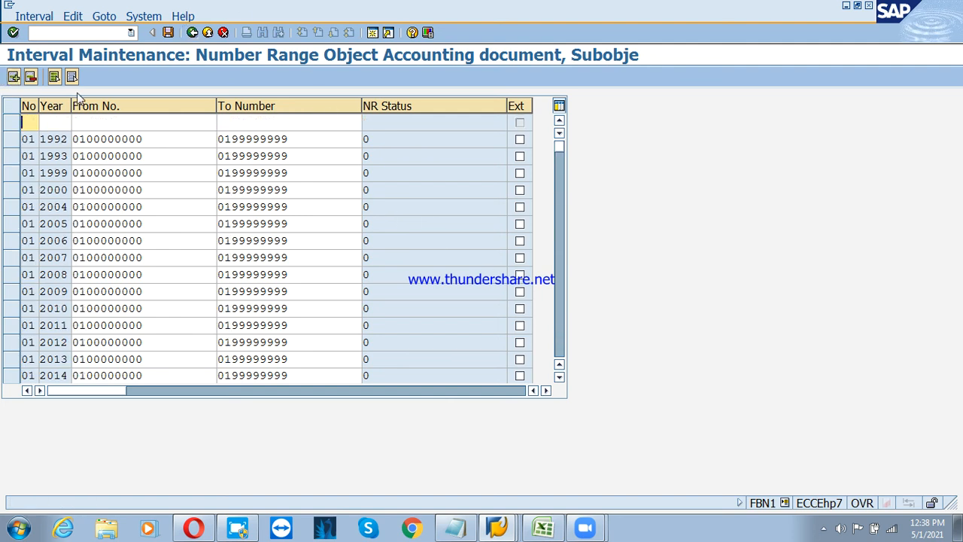
type("172021")
key("Tab")
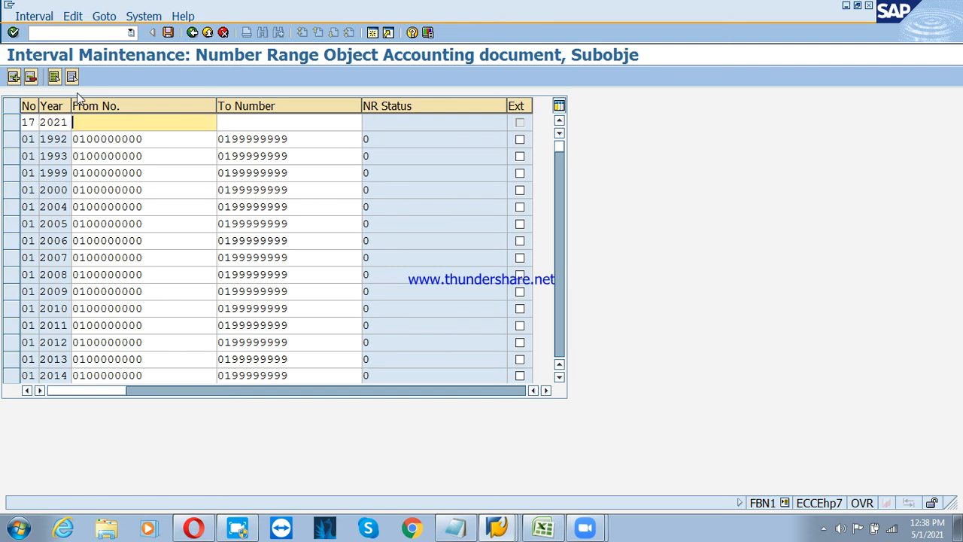
type("1")
key("BackSpace")
type("95")
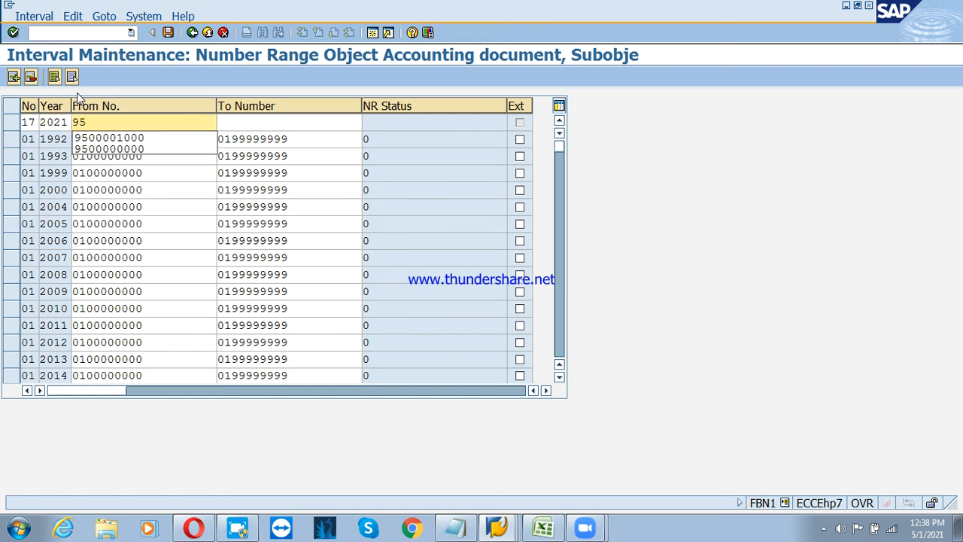
key("Down")
key("Return")
type("2")
key("Tab")
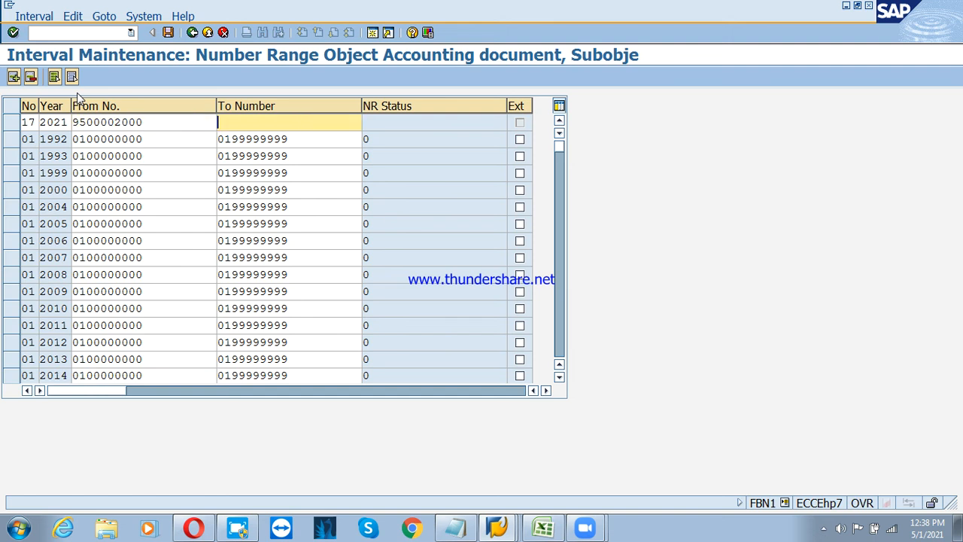
type("94")
key("Down")
key("Return")
key("Left")
type("5")
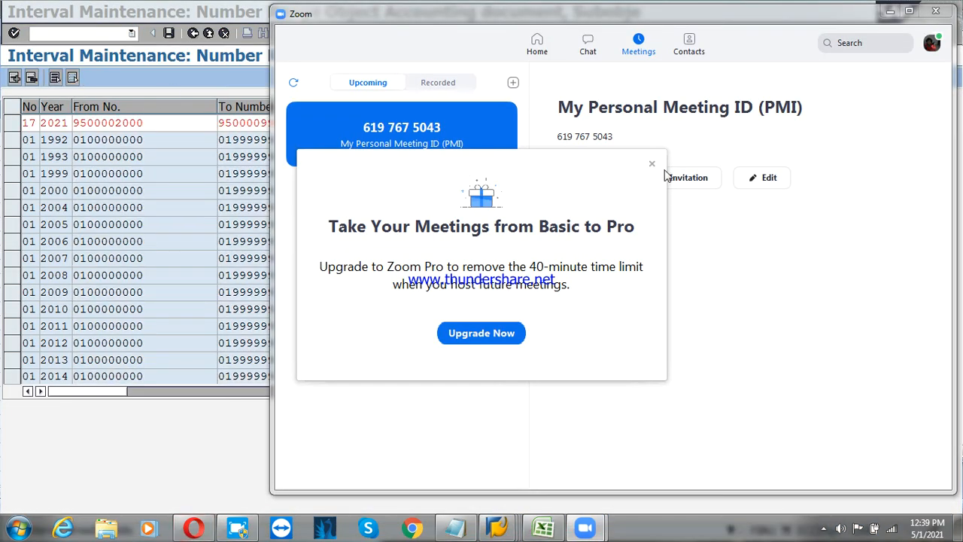
Start the personal Zoom meeting with computer audio and admit the participant from the waiting room
left_click(651, 165)
left_click(585, 181)
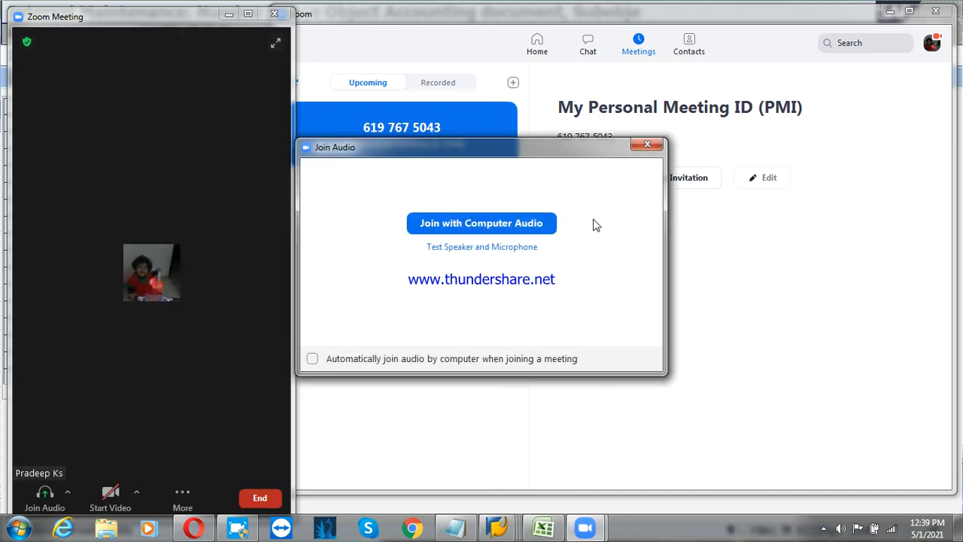
left_click(456, 226)
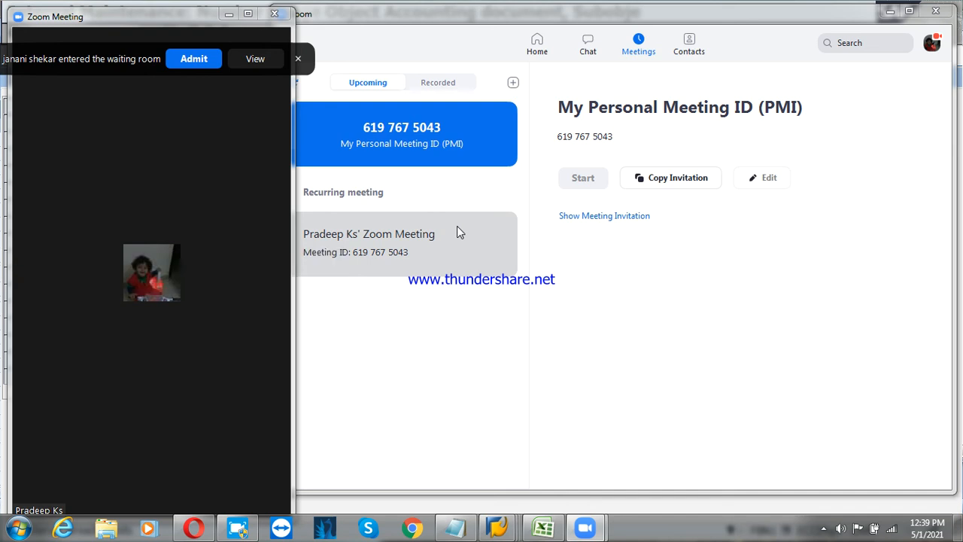
left_click(194, 59)
left_click(890, 12)
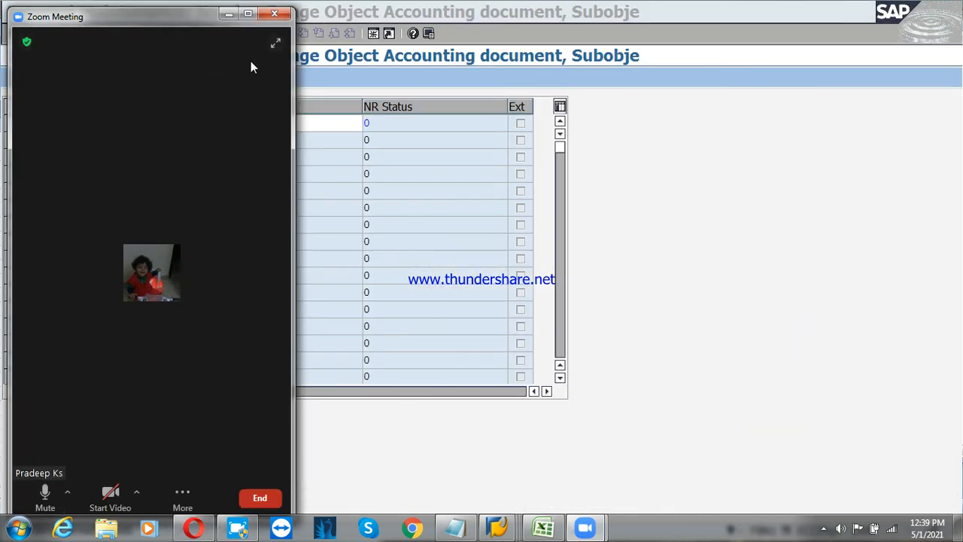
Show the Zoom meeting's participant list and share the entire screen
left_click(246, 15)
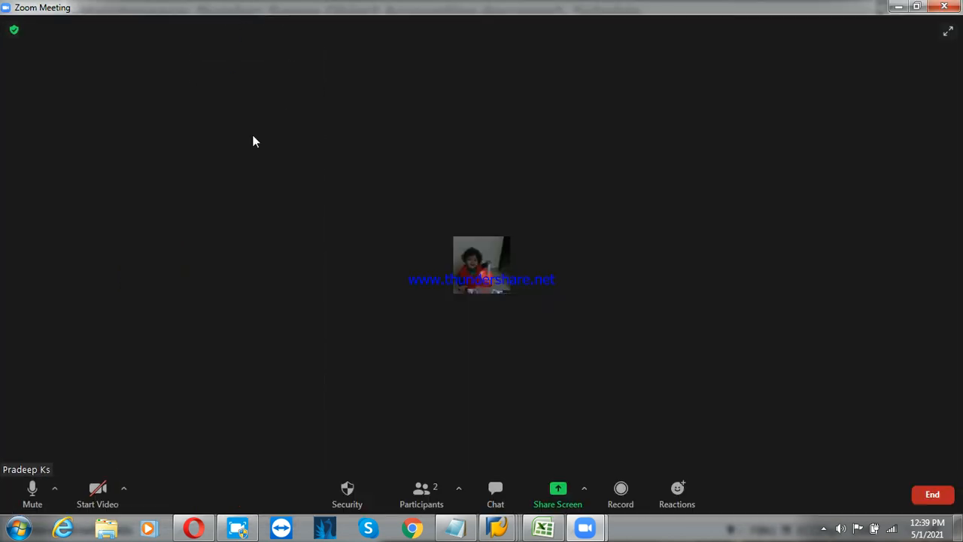
left_click(430, 503)
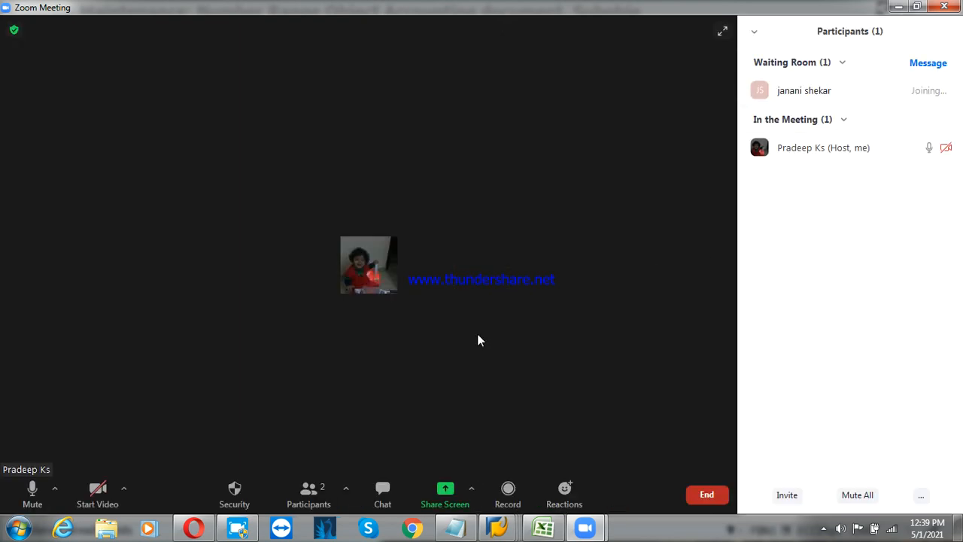
left_click(453, 485)
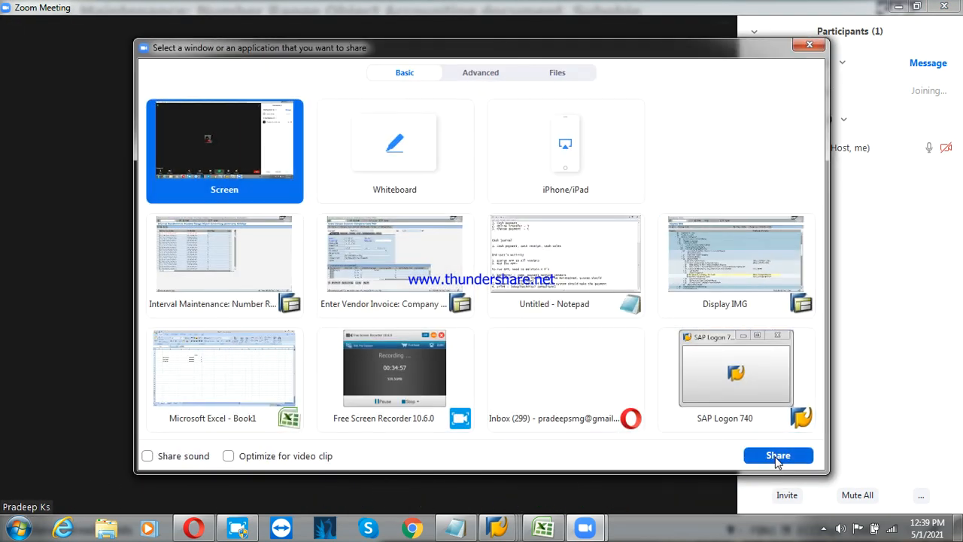
left_click(778, 454)
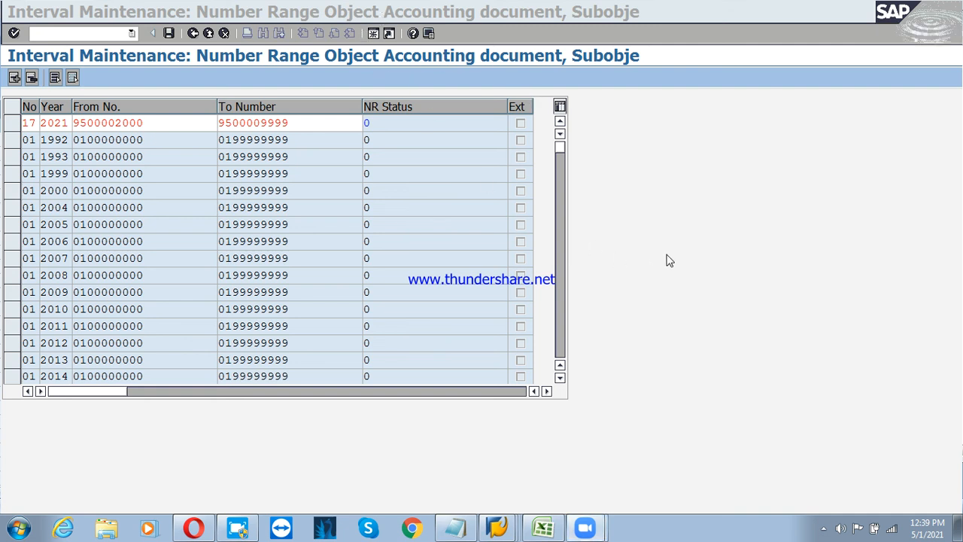
left_click(285, 87)
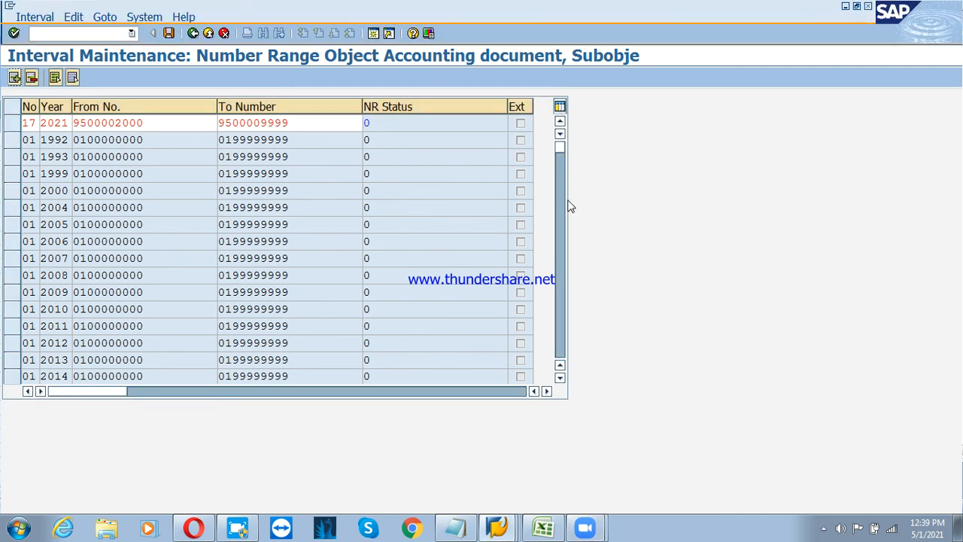
left_click(13, 78)
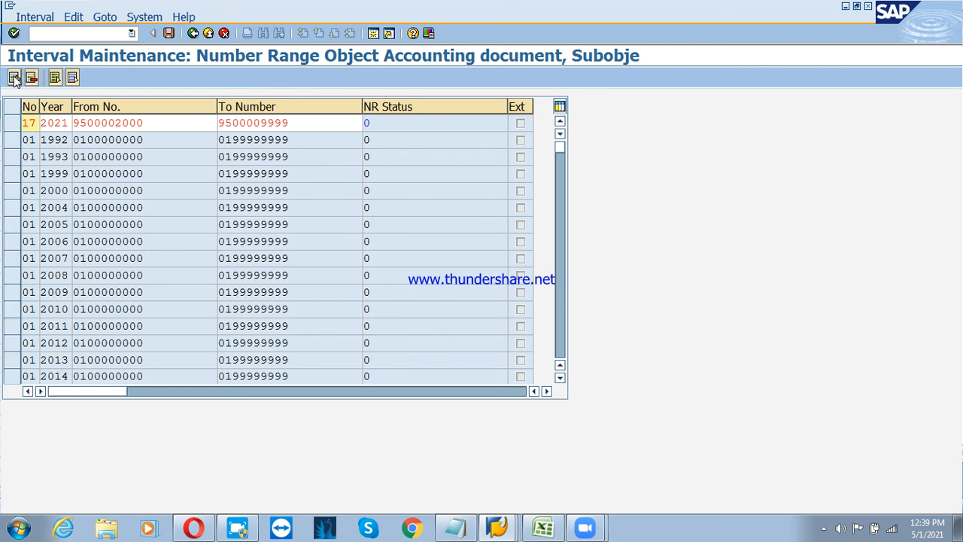
left_click(262, 124)
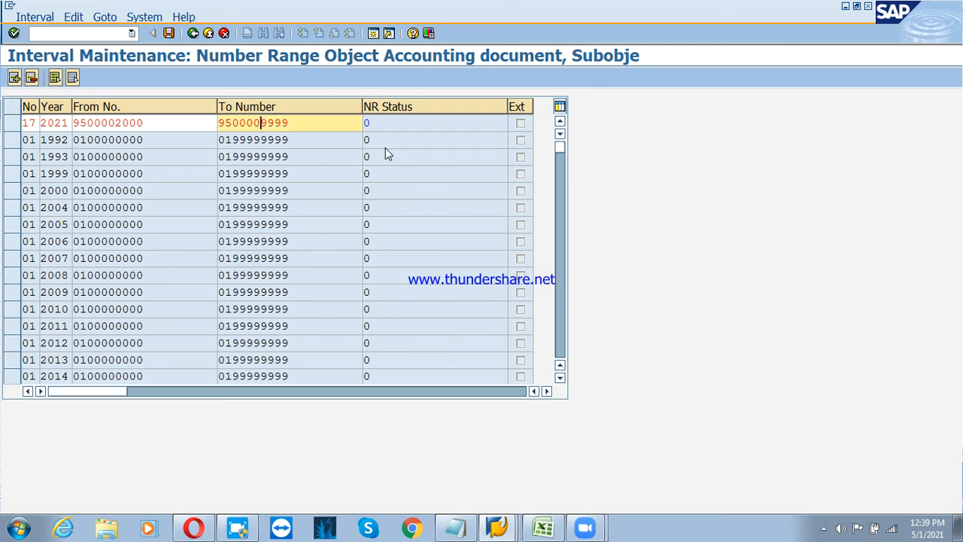
type("2")
key("Return")
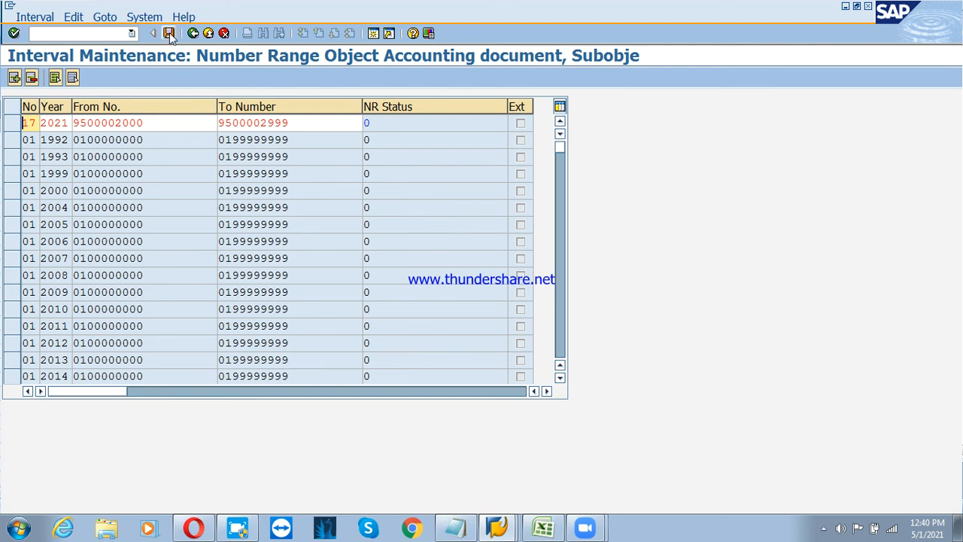
left_click(209, 38)
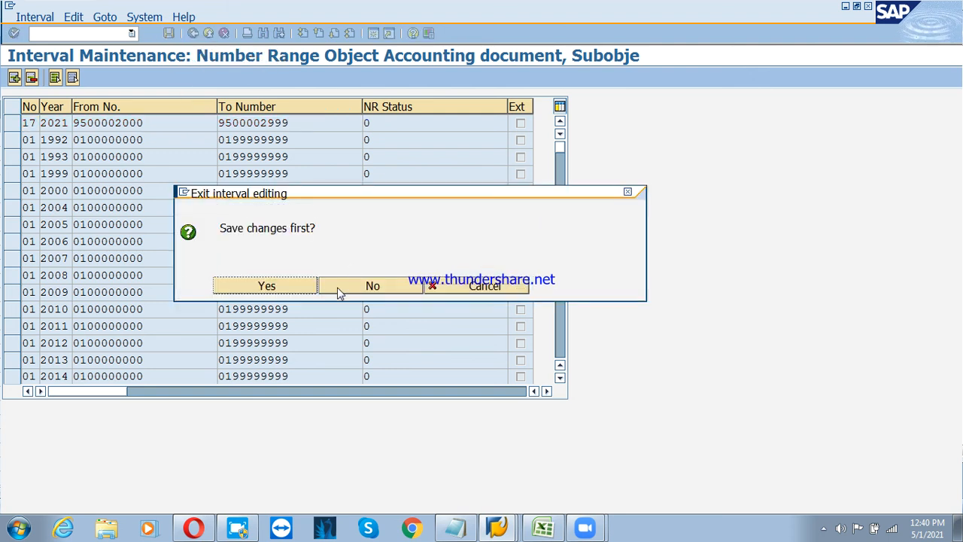
left_click(263, 291)
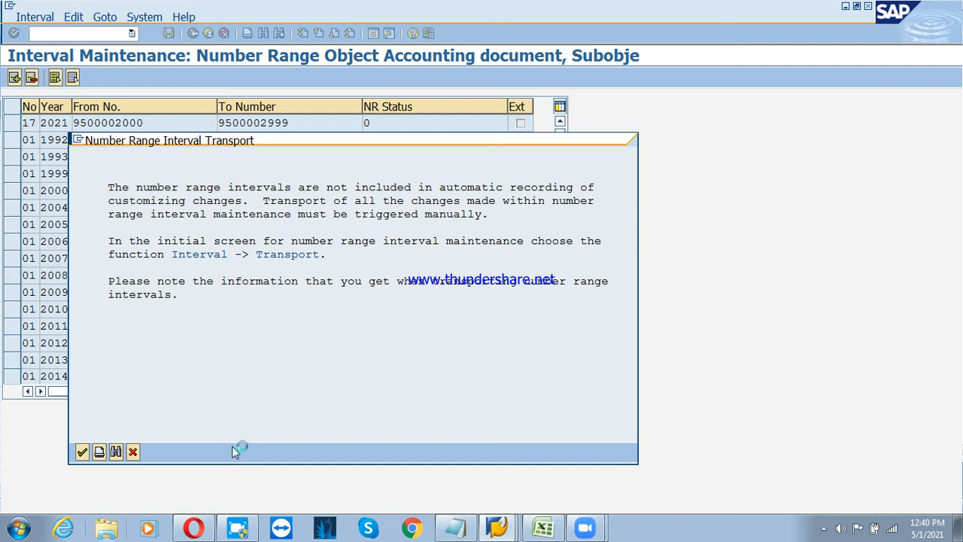
left_click(193, 34)
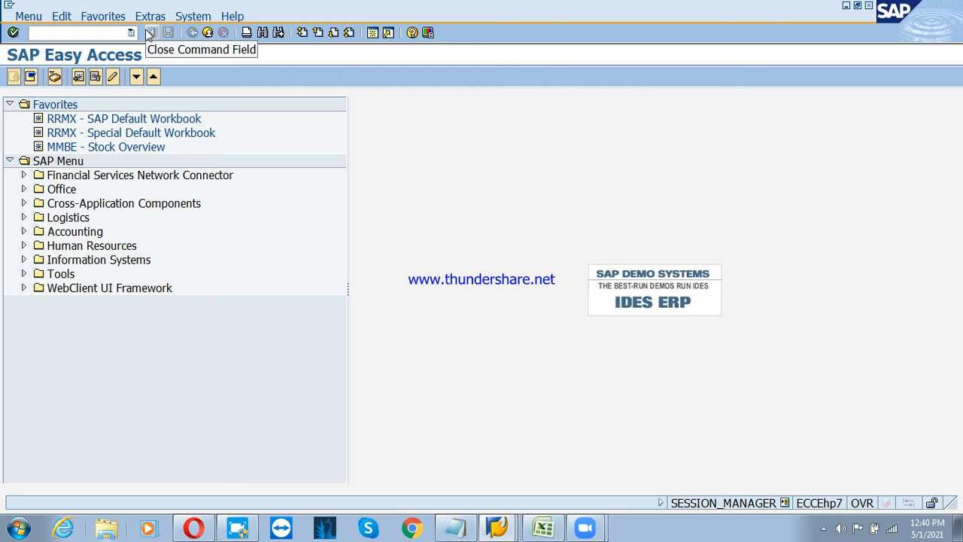
Run transaction FBN1 and open company code PSD's number range intervals for editing
type("fbn")
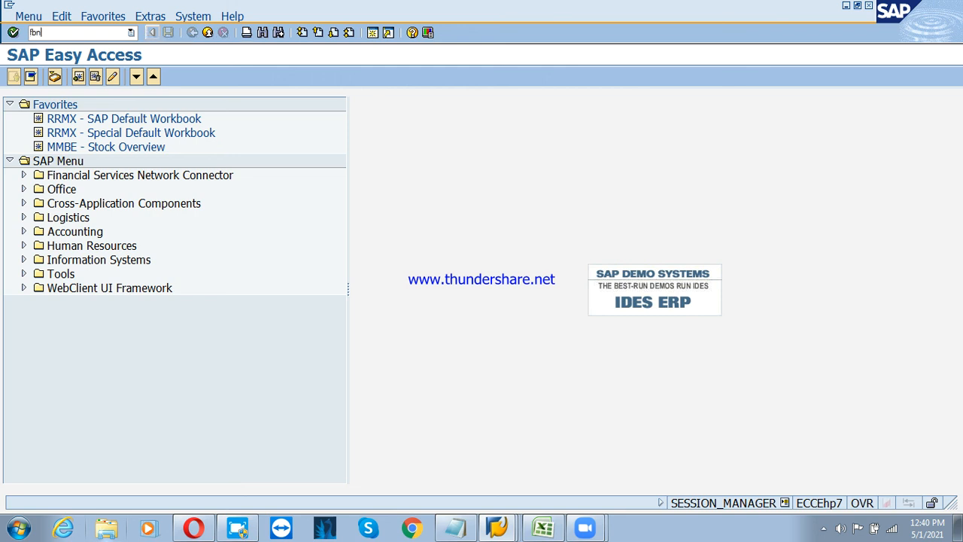
type("1")
key("Return")
key("Down")
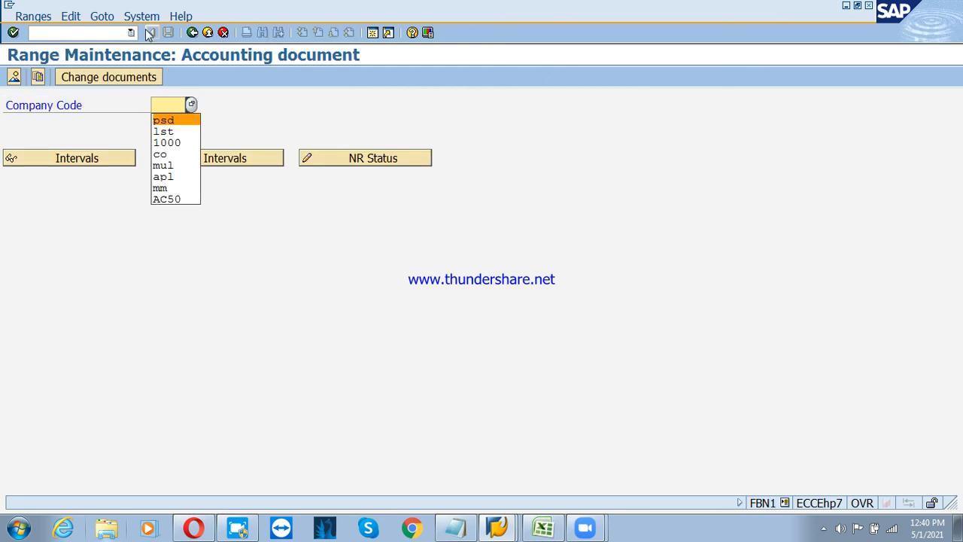
key("Return")
key("Return")
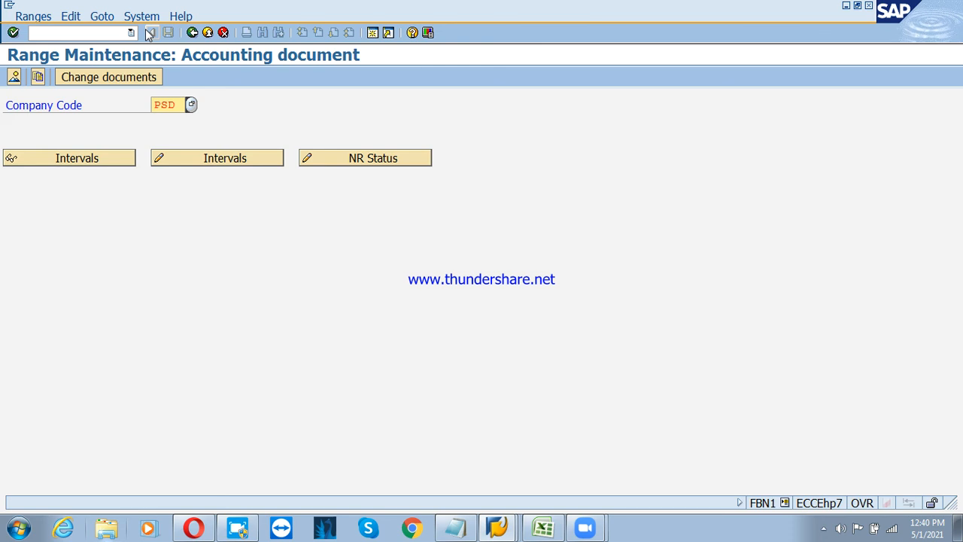
left_click(236, 164)
left_click(14, 76)
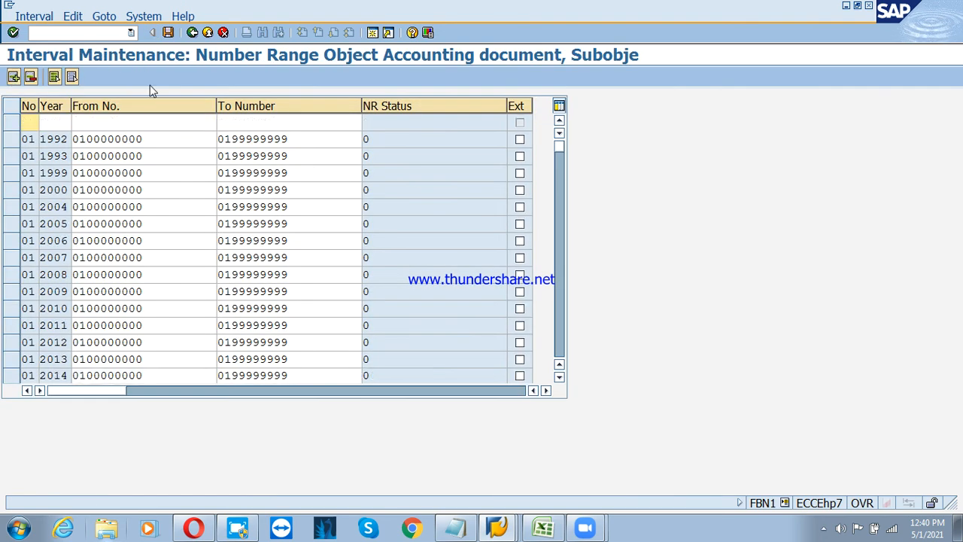
type("15")
key("Tab")
type("2021")
key("Tab")
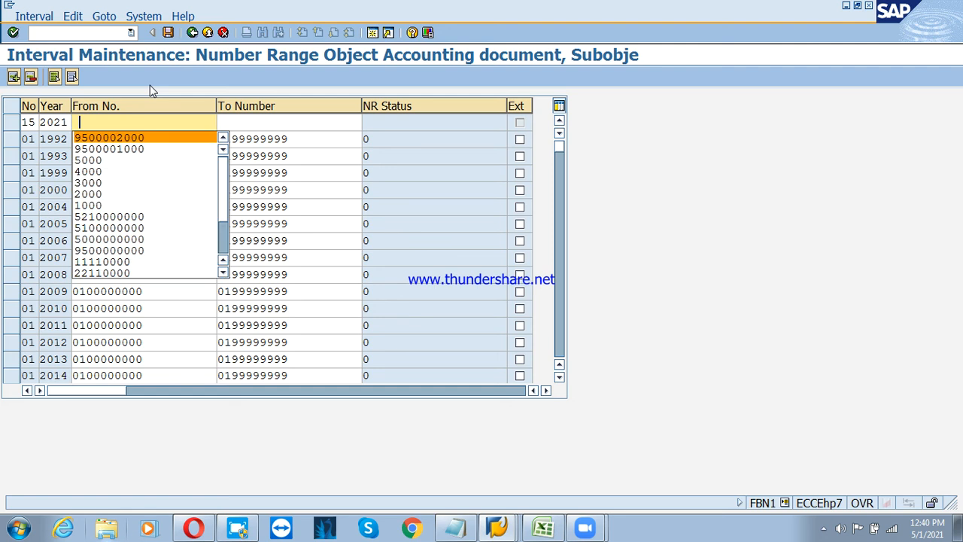
key("Return")
key("Left")
key("Left")
key("Left")
key("Left")
type("3")
key("Tab")
type("9")
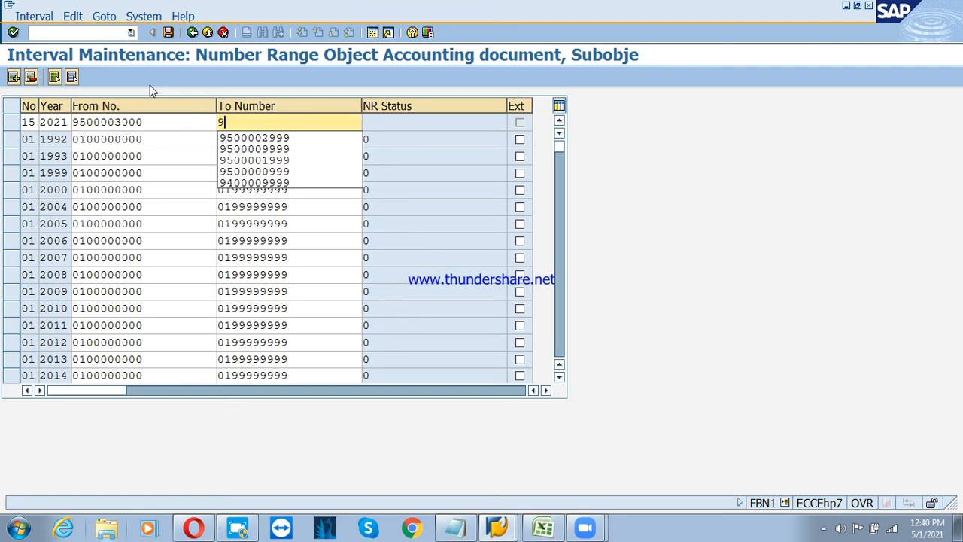
key("Down")
key("Down")
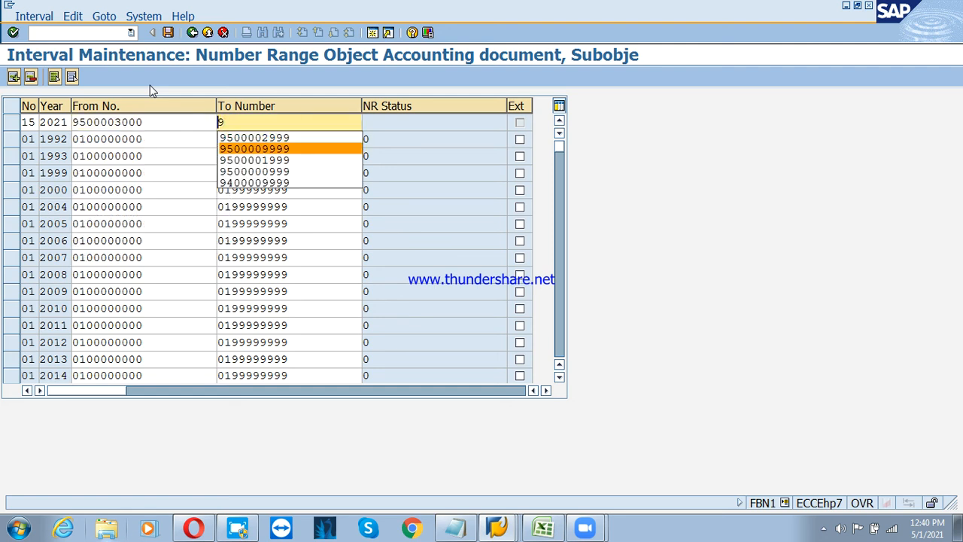
key("Up")
key("Return")
key("Left")
key("Left")
key("Left")
key("Left")
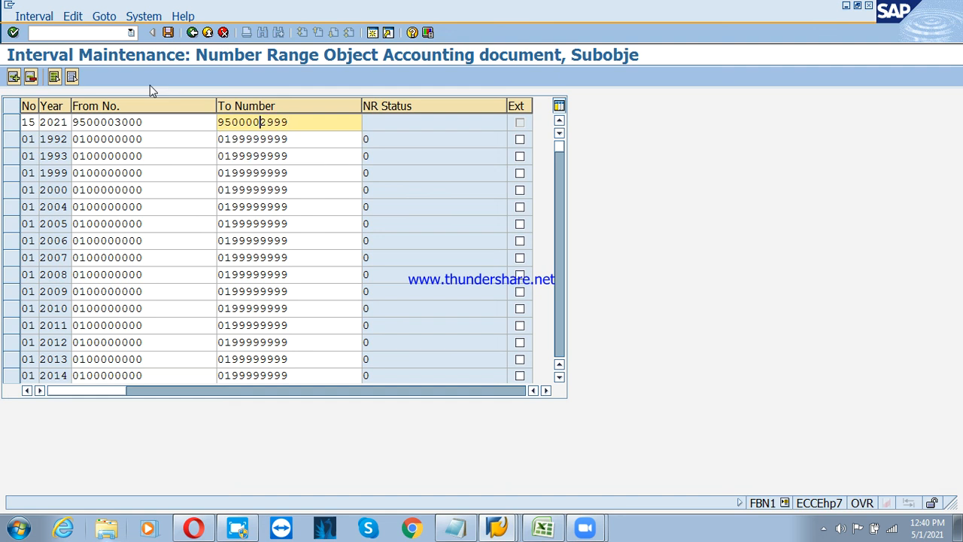
type("3")
key("Return")
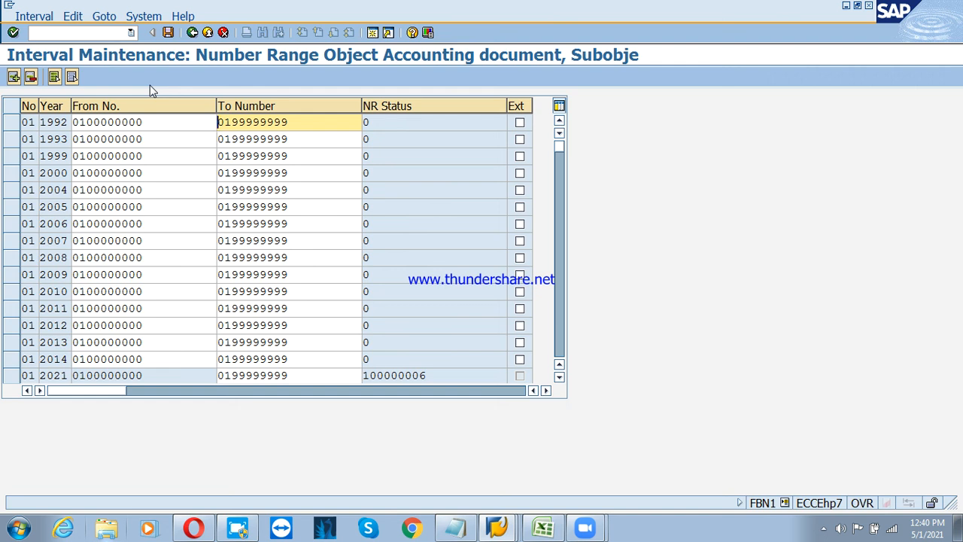
Save the number range changes, accept the transport notice and exit the range maintenance
key("ctrl+s")
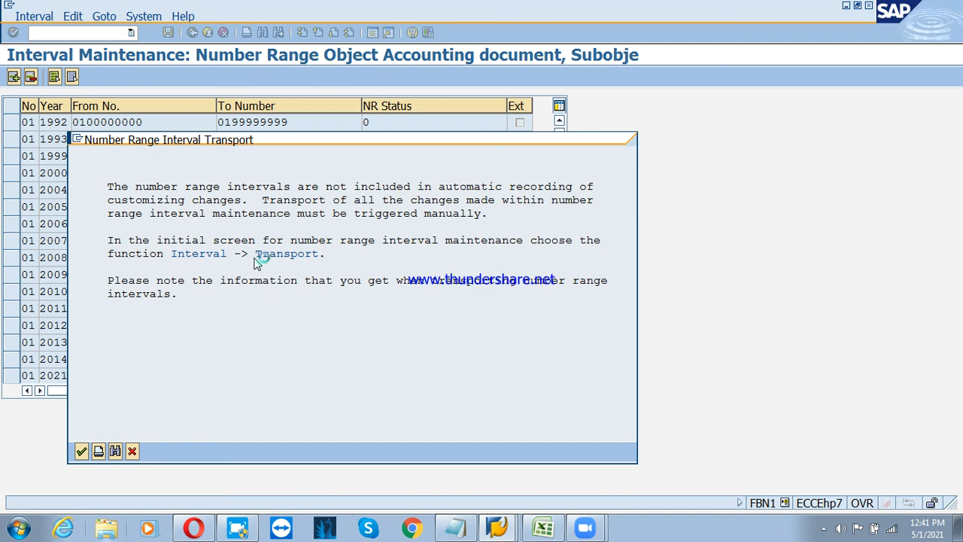
key("Return")
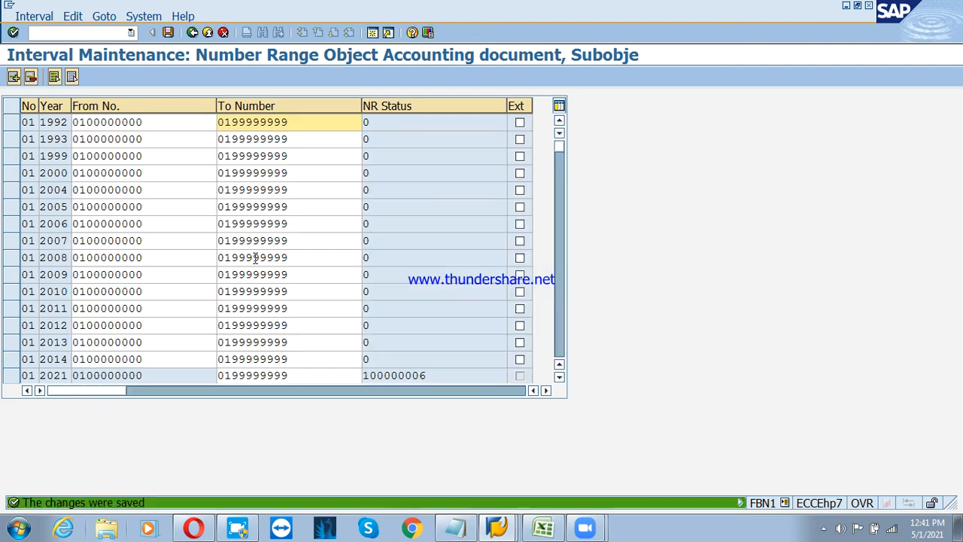
left_click(207, 32)
left_click(208, 32)
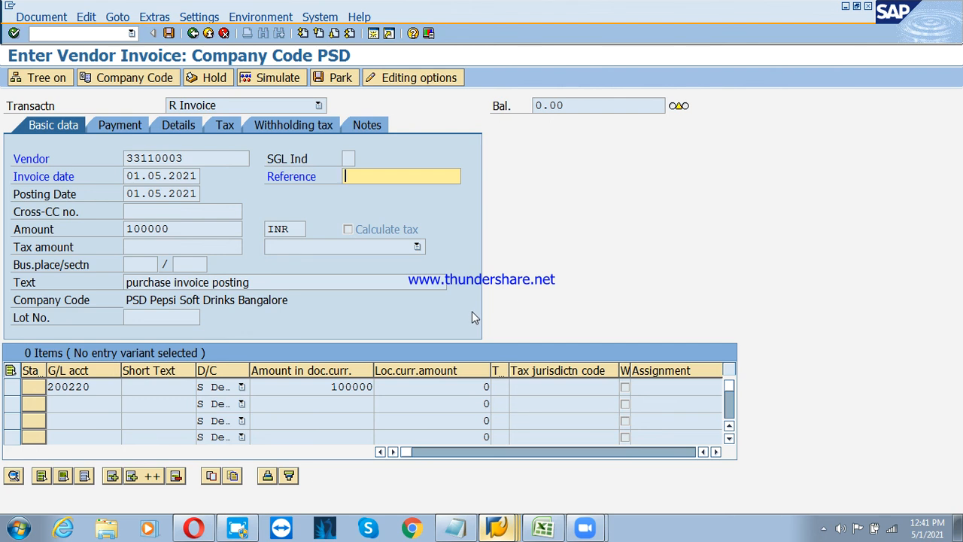
In the open PSD vendor invoice, set the payment method to C in the payment details
key("Return")
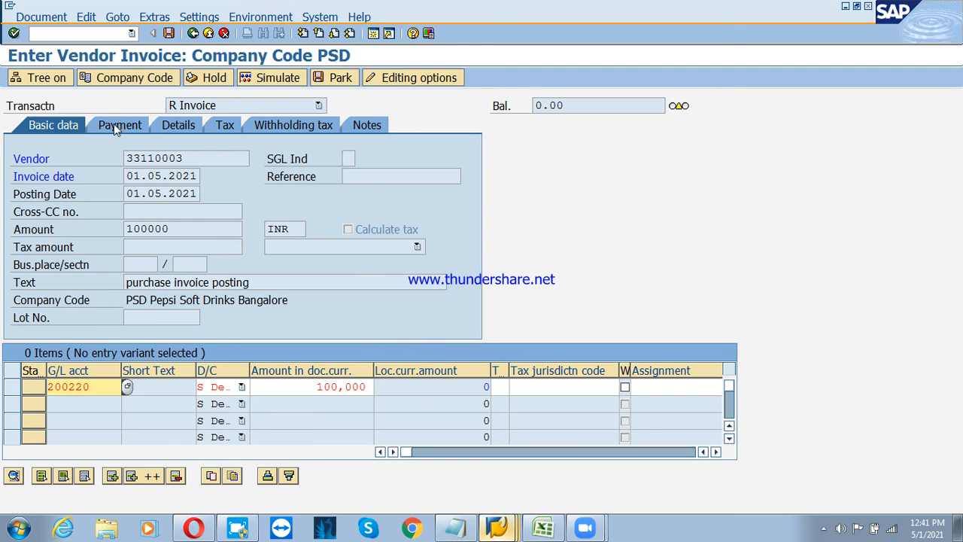
key("Return")
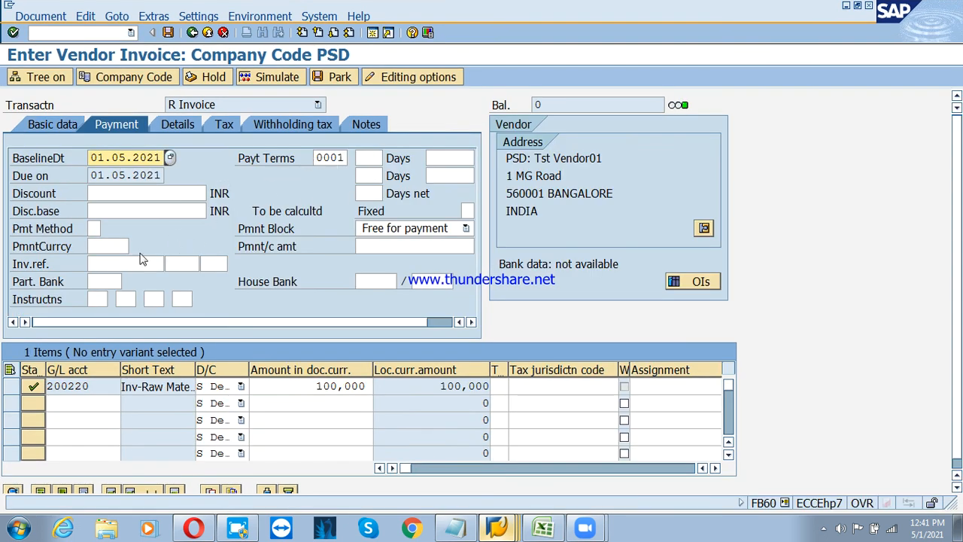
left_click(83, 234)
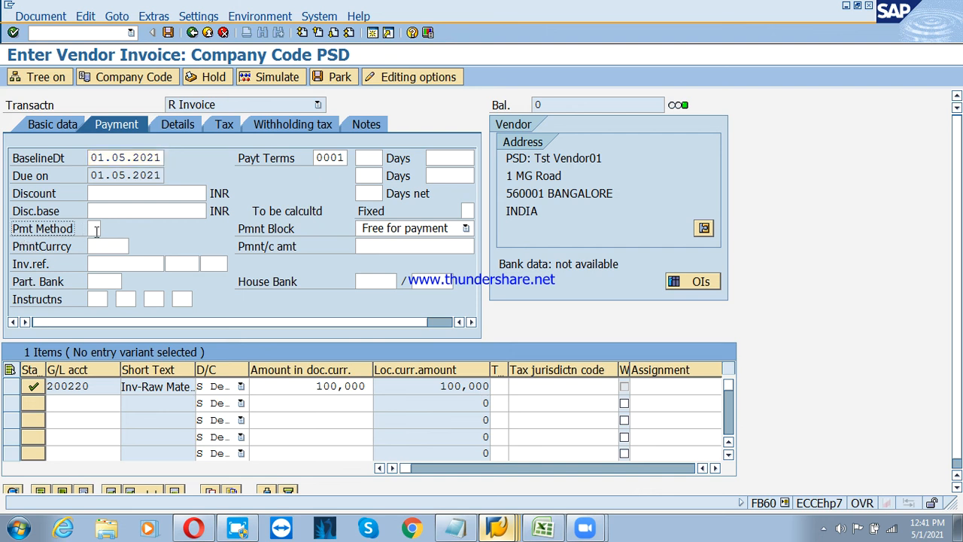
left_click(91, 229)
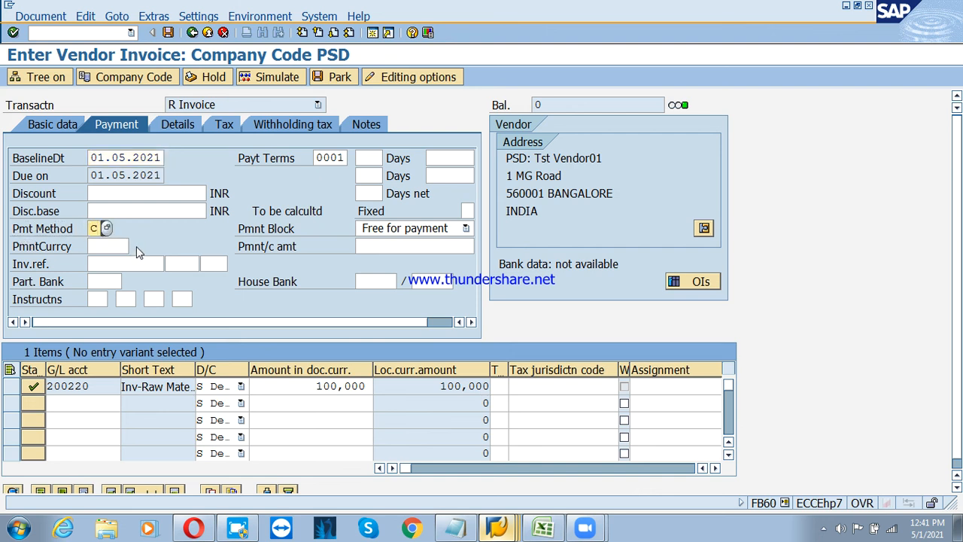
key("Return")
key("Return")
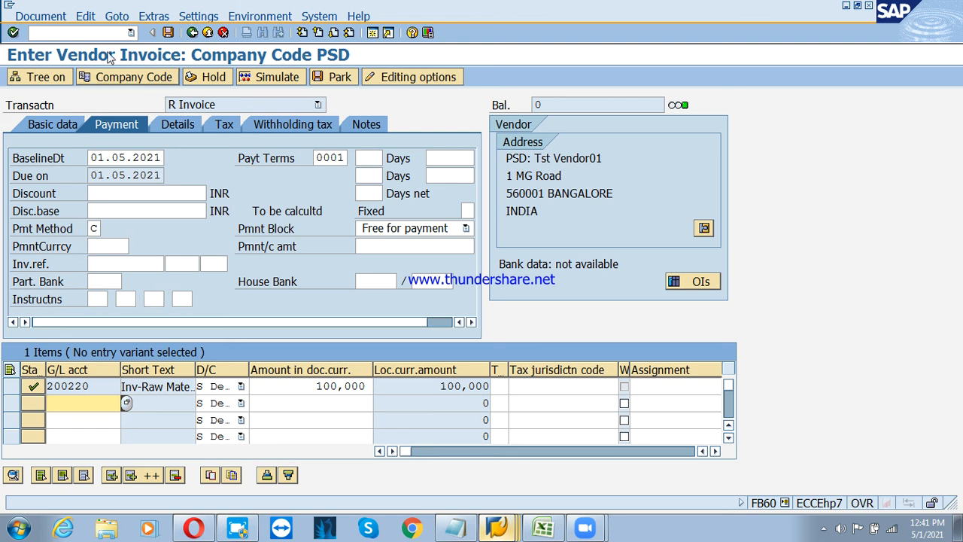
Post the vendor invoice, accepting the tax warning, and exit invoice entry to SAP Easy Access
left_click(168, 33)
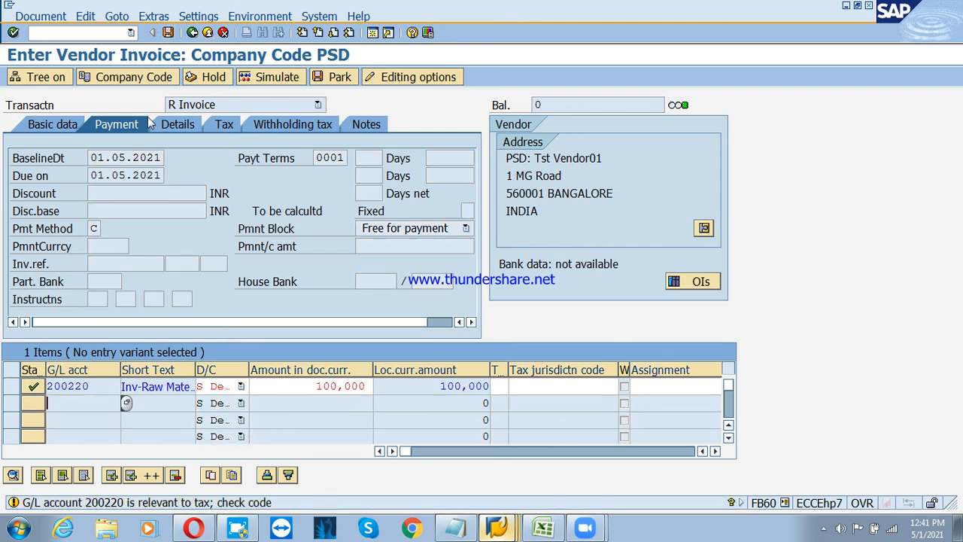
key("Return")
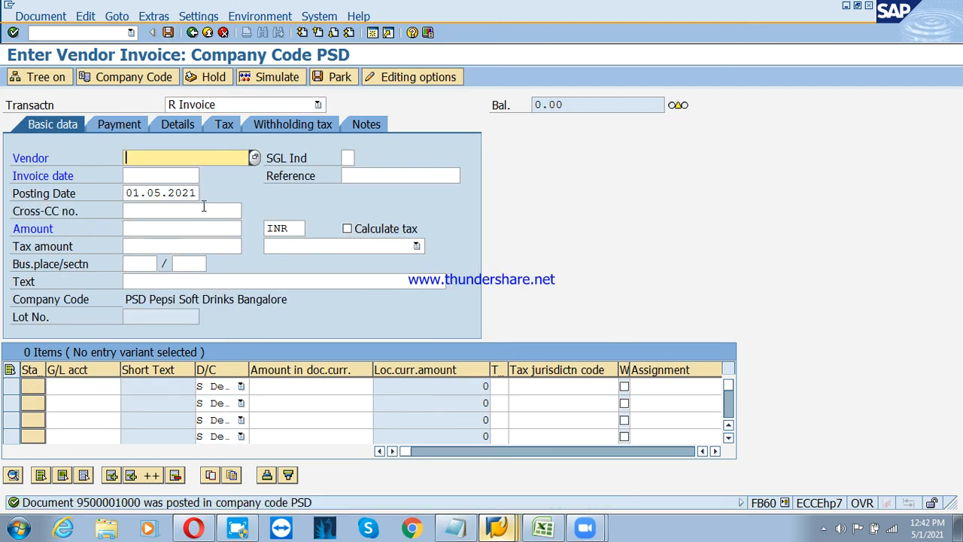
left_click(213, 32)
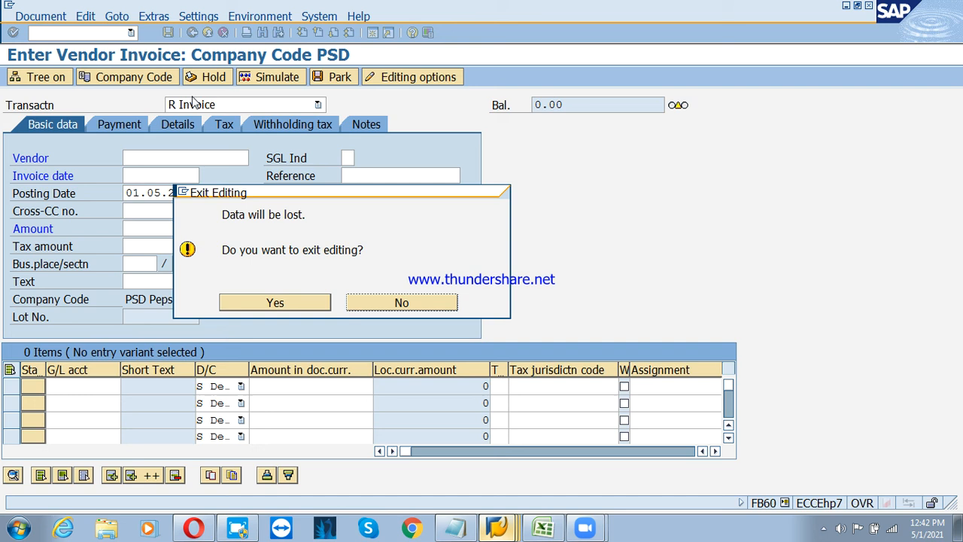
left_click(301, 302)
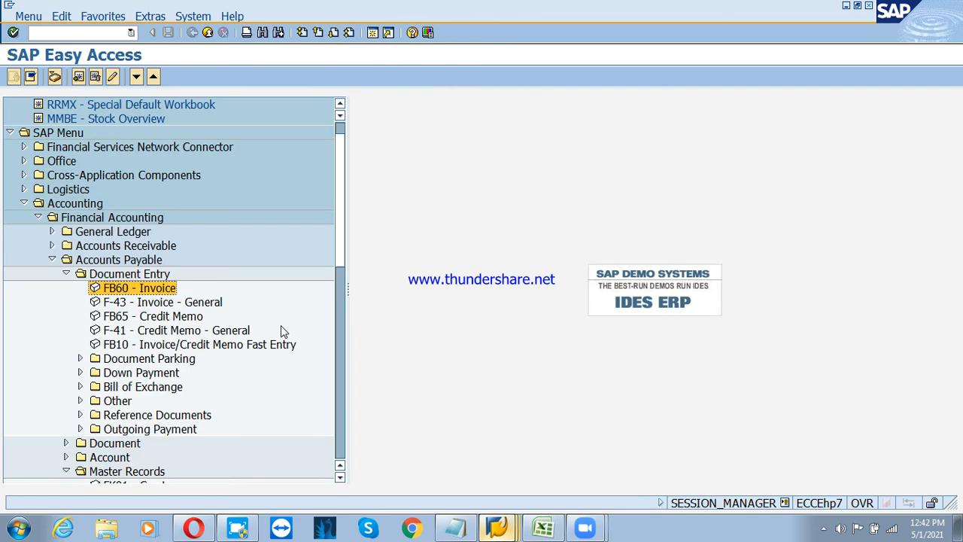
Switch to the Notepad notes and review the four P's for running the automatic payment program
left_click(453, 526)
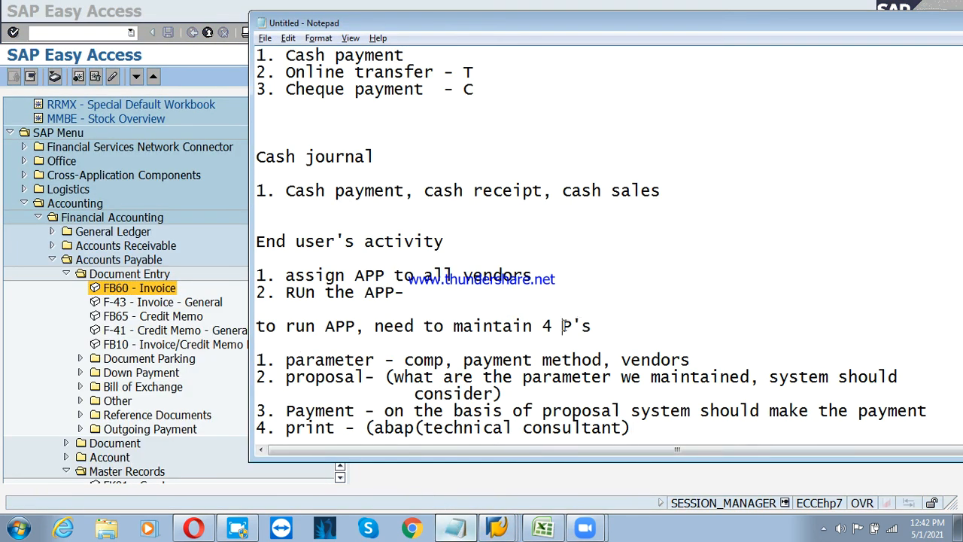
left_click_drag(561, 326, 600, 334)
left_click(345, 362)
left_click(308, 412)
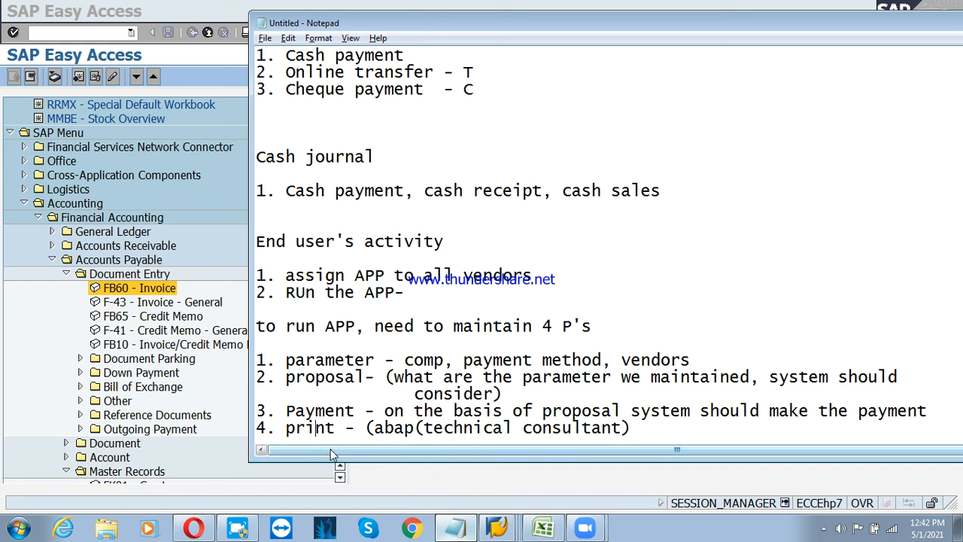
Back in SAP, open transaction F110 - Payments from the Periodic Processing folder of Accounts Payable
left_click(66, 274)
left_click(53, 260)
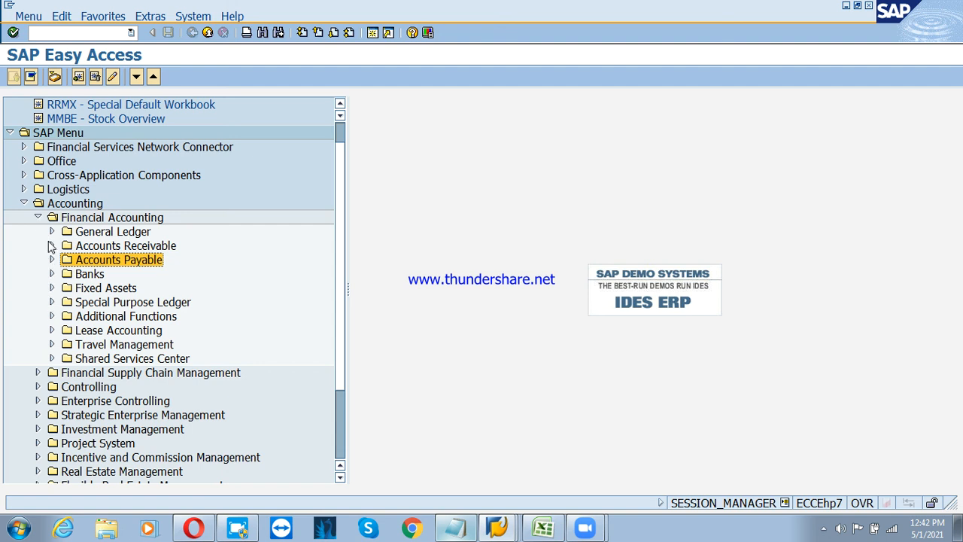
left_click(80, 205)
left_click(104, 216)
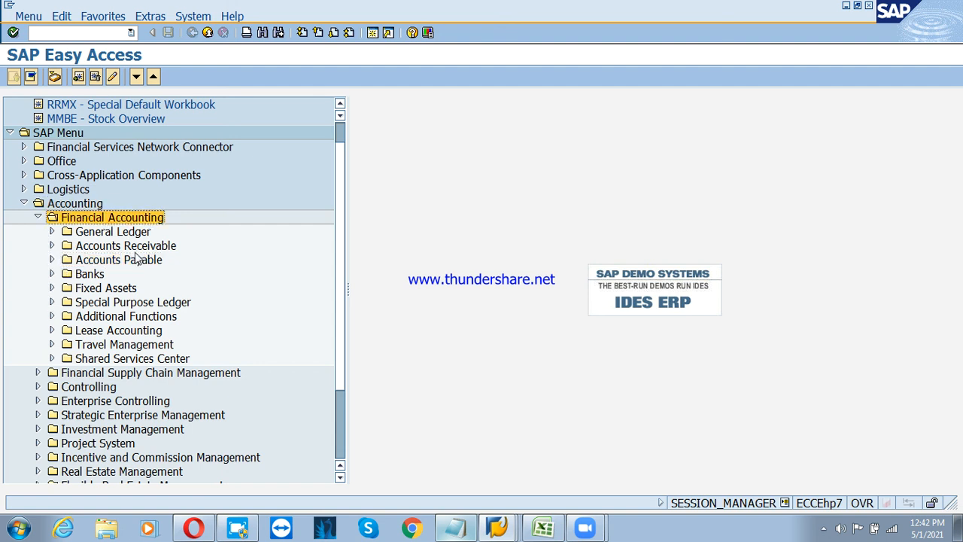
left_click(133, 263)
left_click(52, 259)
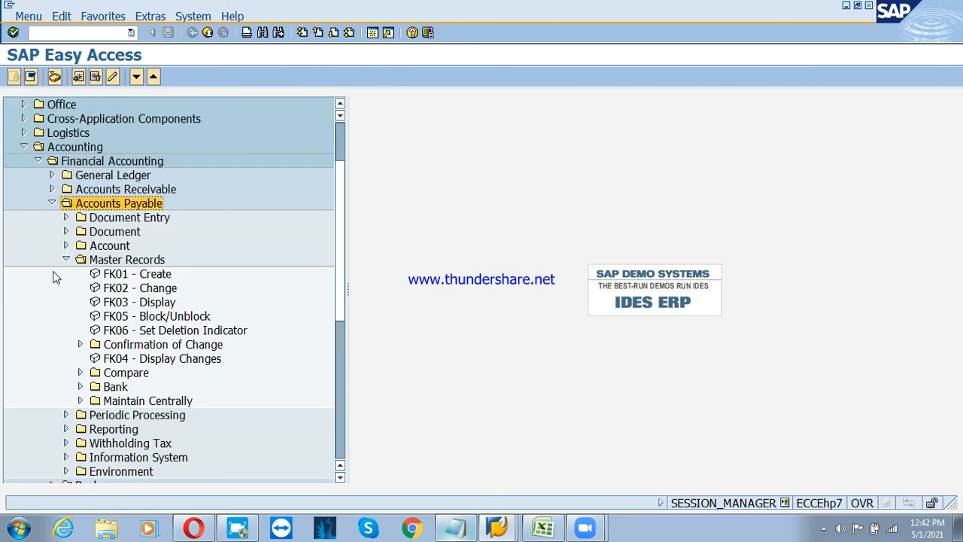
left_click(65, 259)
left_click(137, 275)
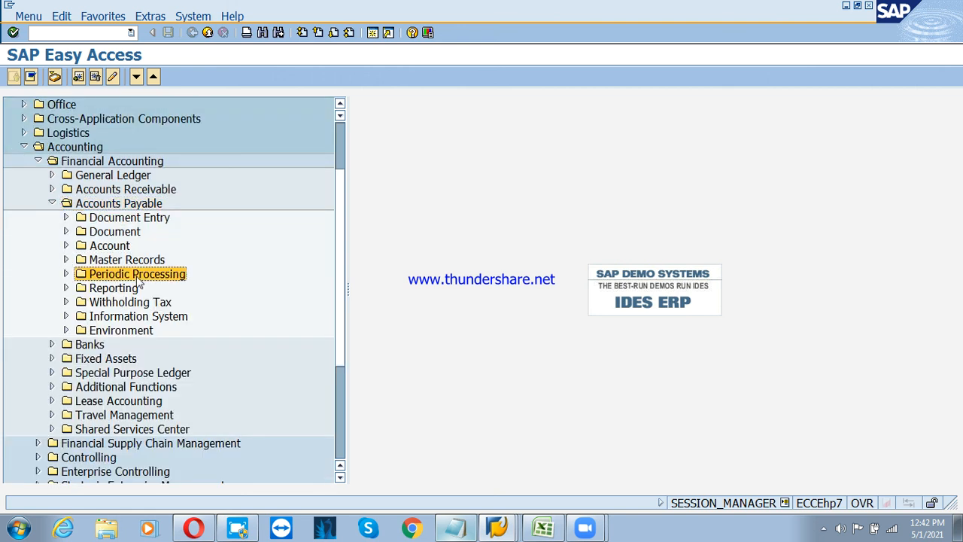
left_click(66, 274)
left_click(147, 303)
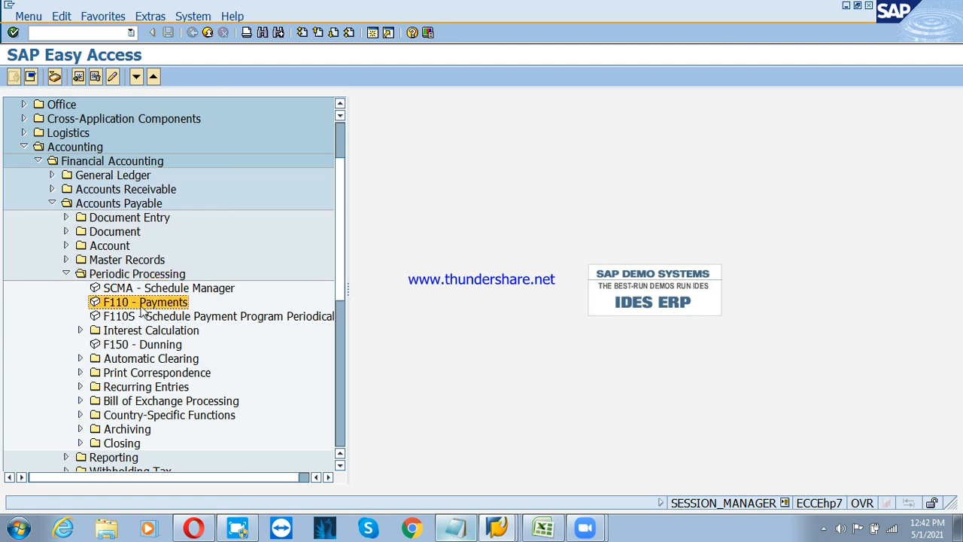
double_click(142, 304)
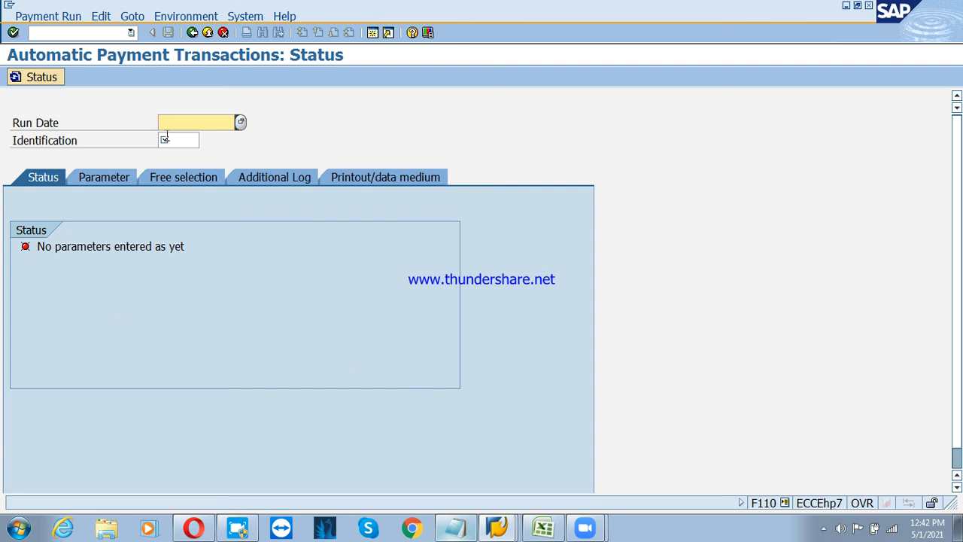
Identify the payment run with run date 01.05.2021 and identification P1
type("01.5.2021")
left_click(167, 138)
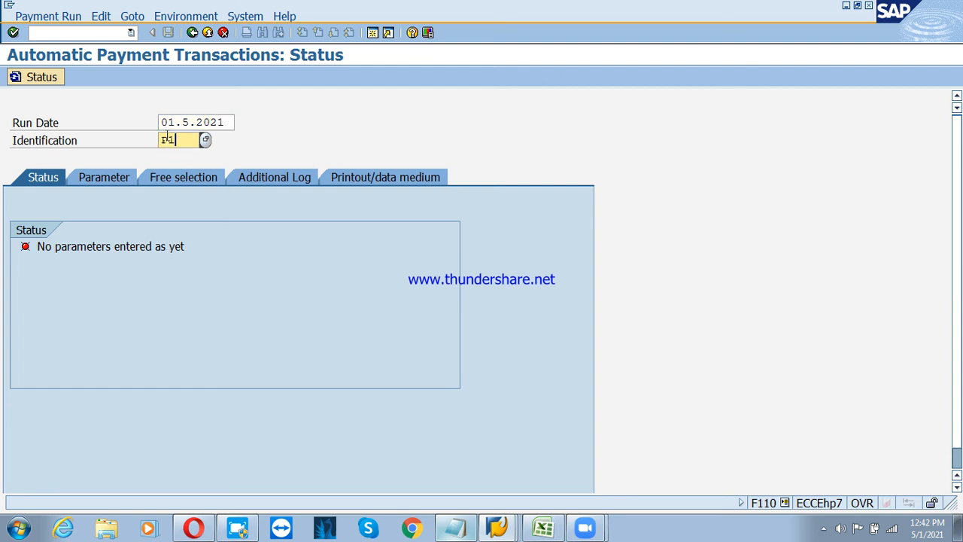
key("Return")
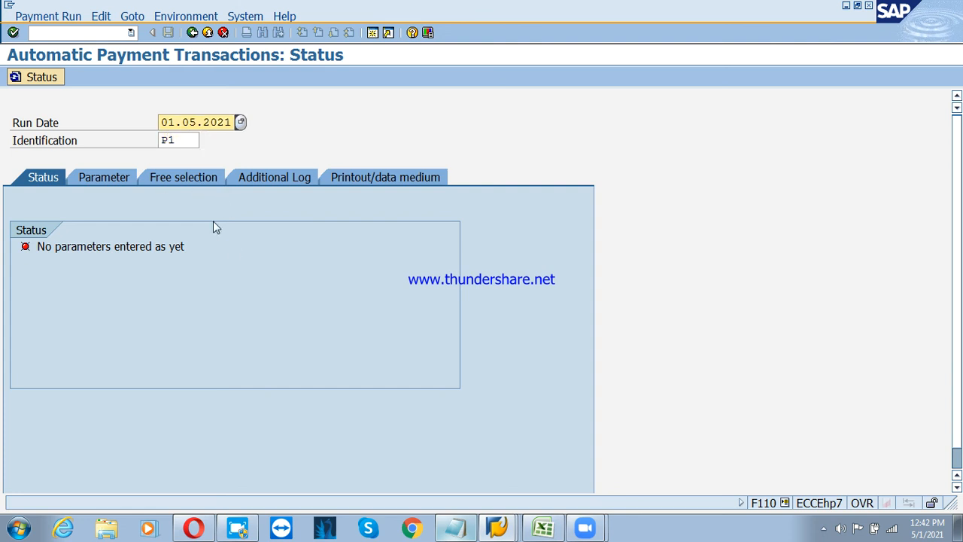
In the run's parameters, enter company code PSD, payment method C and next payment date 10.05.2021
left_click(101, 177)
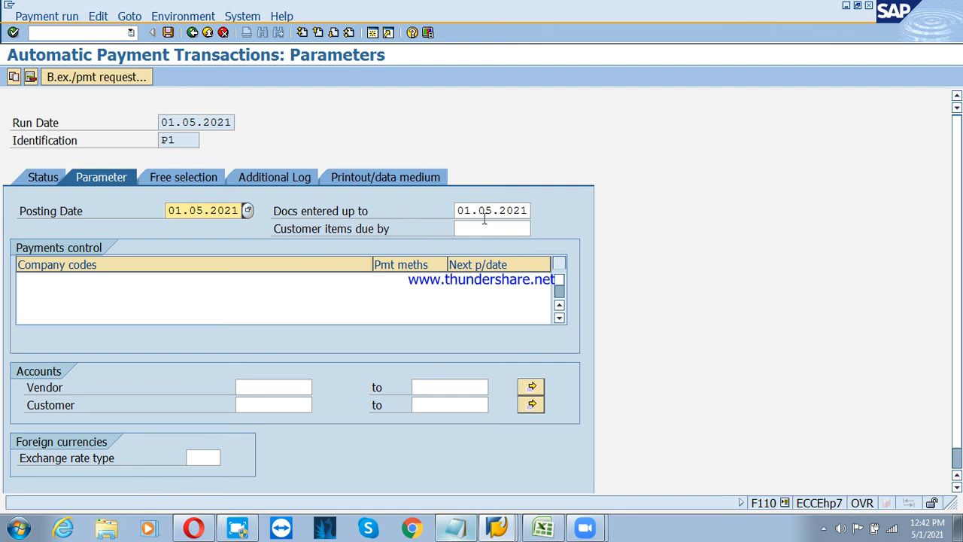
left_click(157, 277)
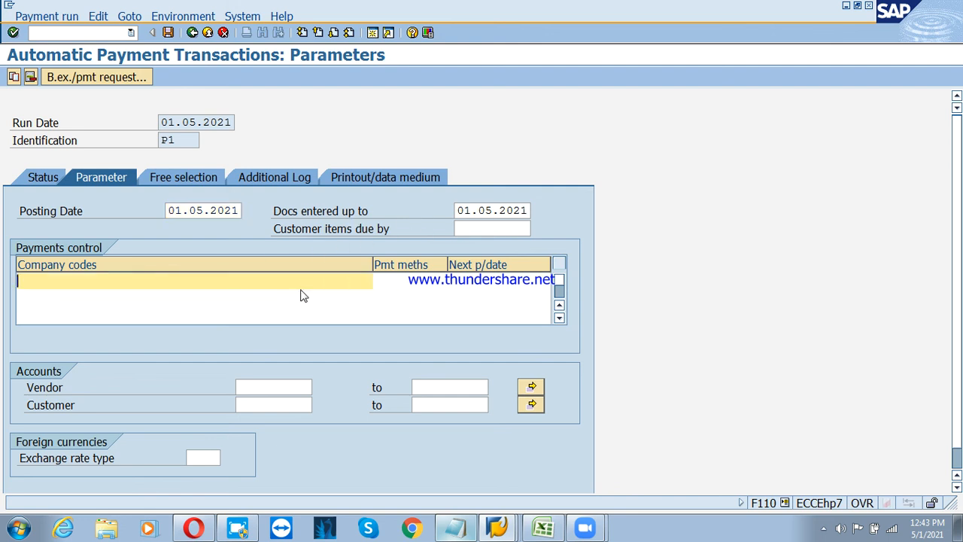
type("psd")
key("Tab")
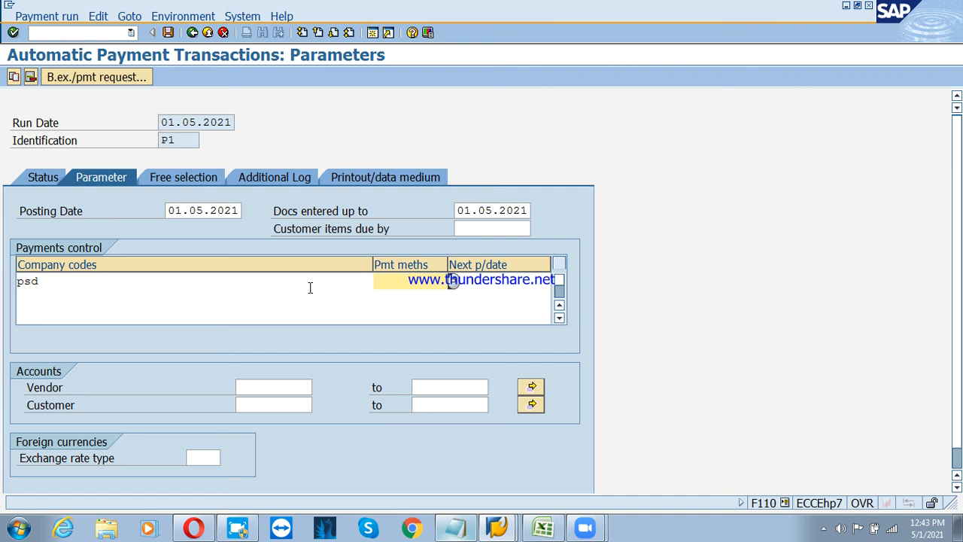
type("C")
key("Tab")
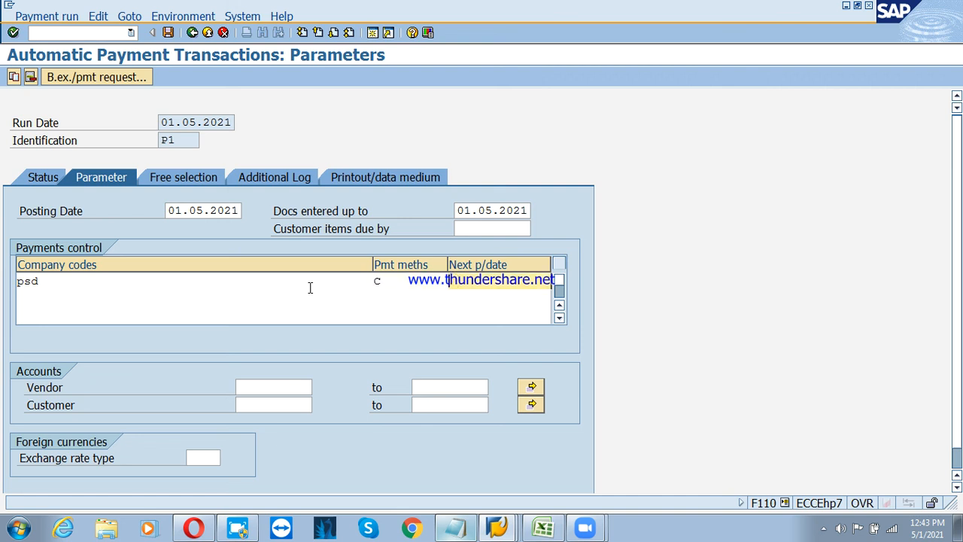
type("10.05.2021")
Restrict the run parameters to vendor PSD: TST VENDOR01, found through the vendor search for company code PSD, and save them
left_click(265, 388)
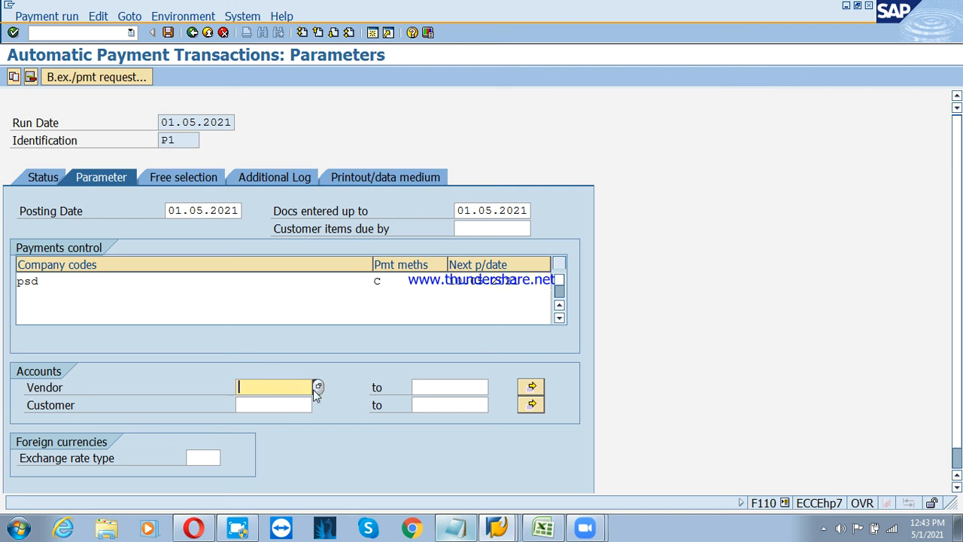
left_click(318, 387)
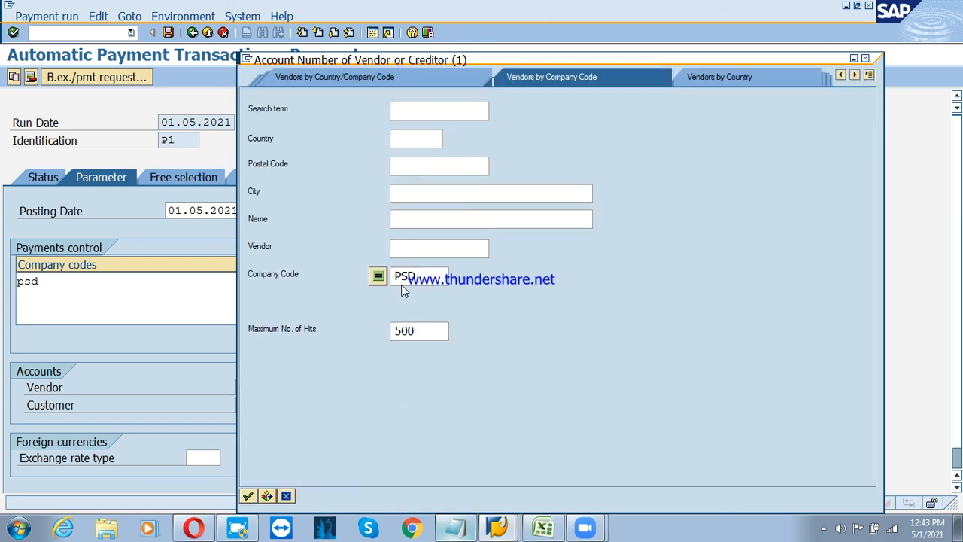
key("Return")
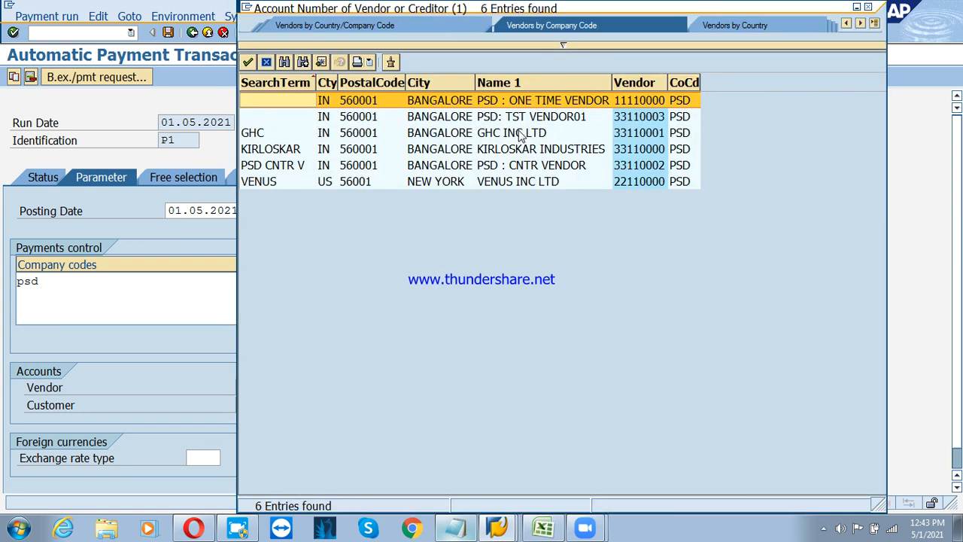
double_click(519, 124)
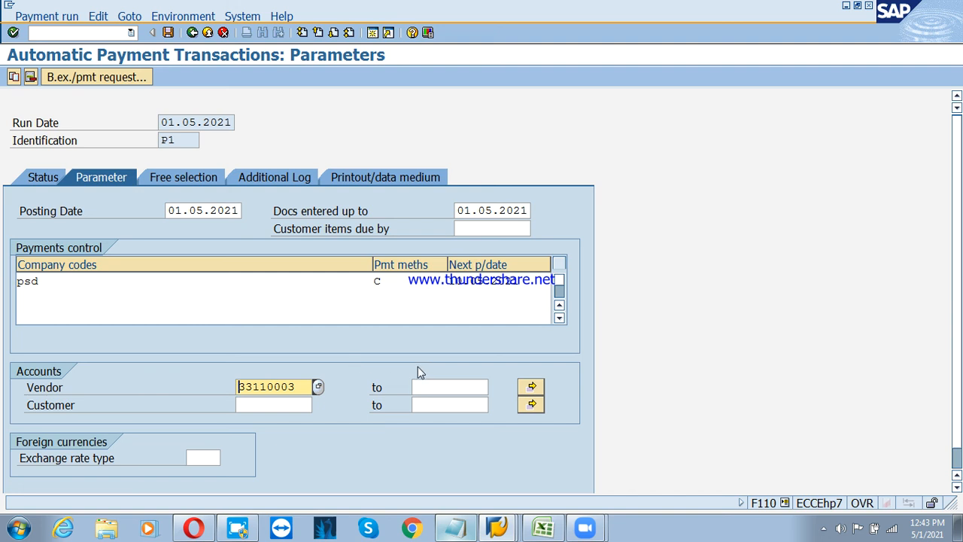
left_click(167, 33)
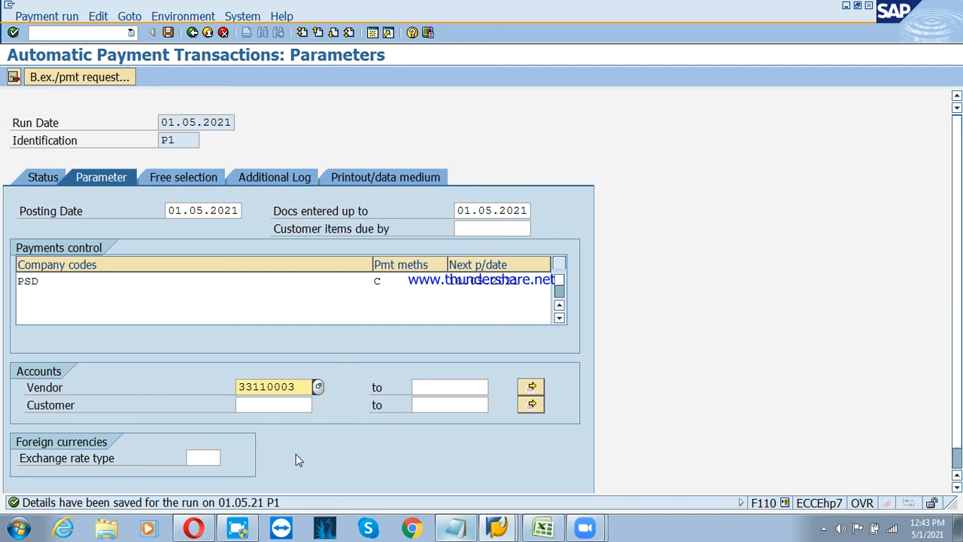
Check the four P's in the Notepad notes, and in SAP schedule the payment proposal to start immediately, refreshing the run status
left_click(461, 531)
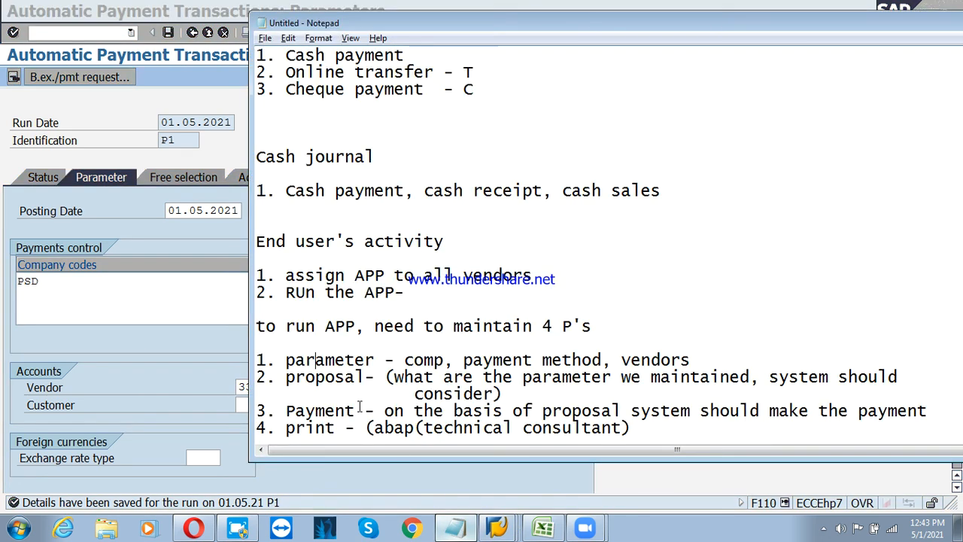
left_click(111, 199)
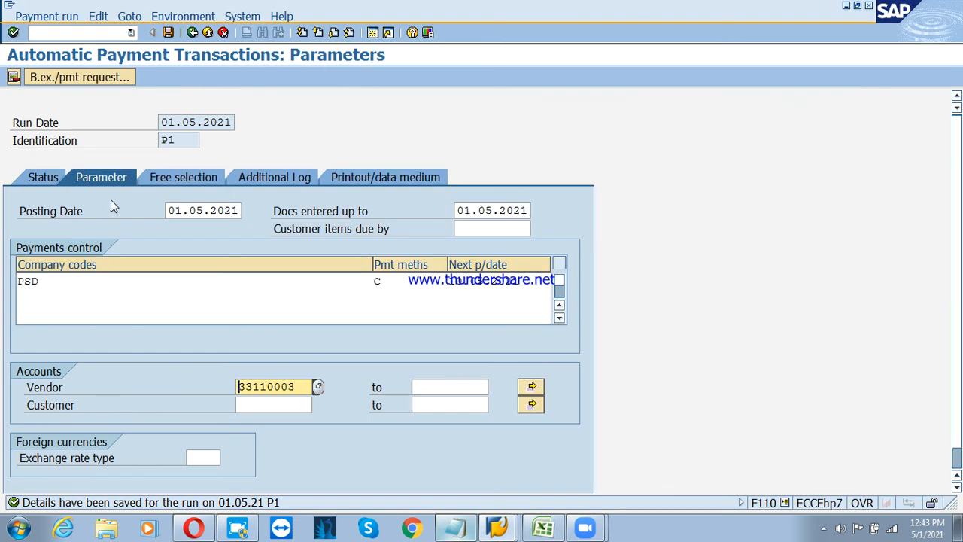
left_click(43, 181)
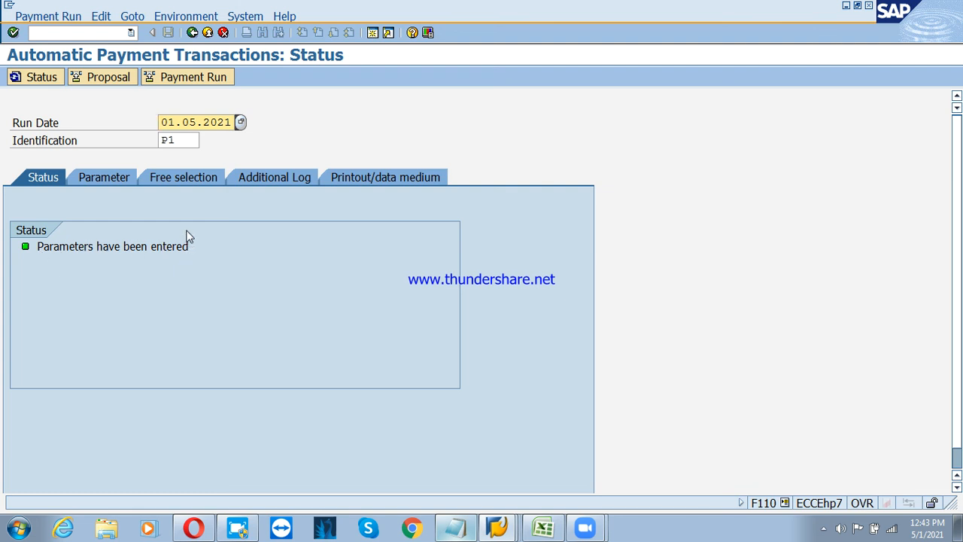
left_click(103, 82)
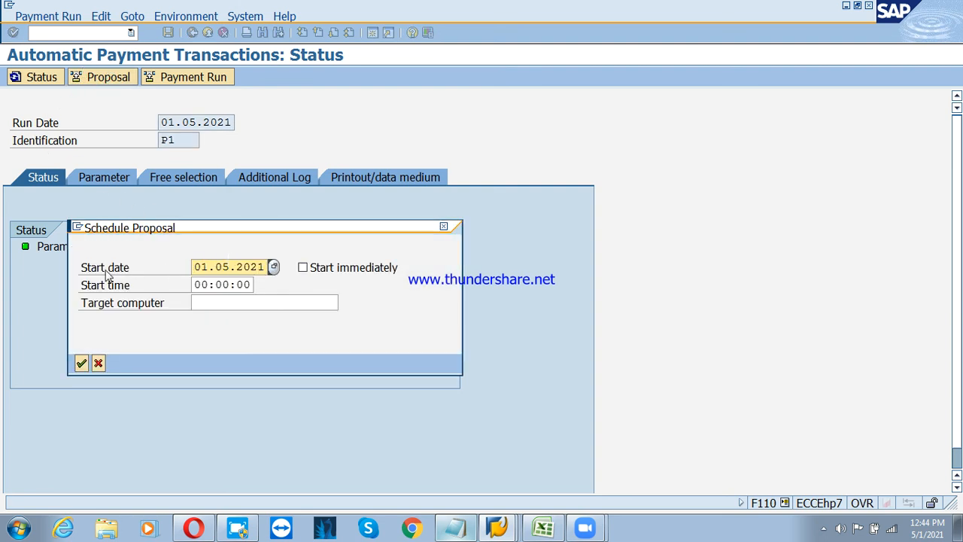
left_click_drag(209, 227, 302, 136)
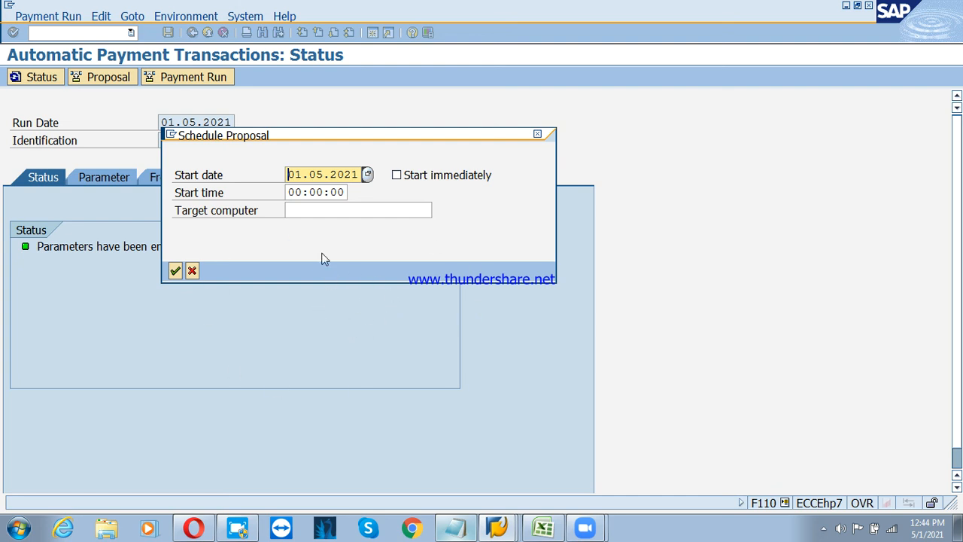
left_click_drag(310, 143, 370, 188)
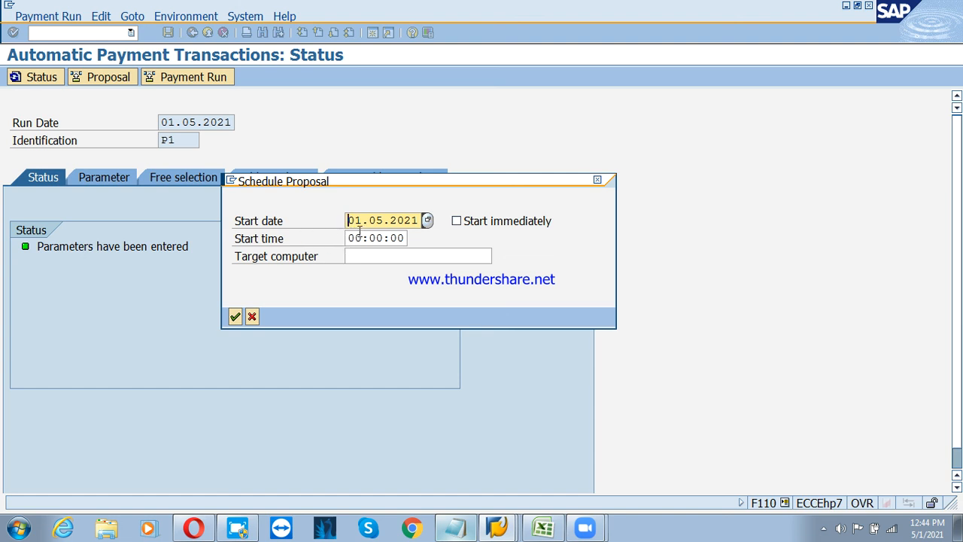
left_click(459, 221)
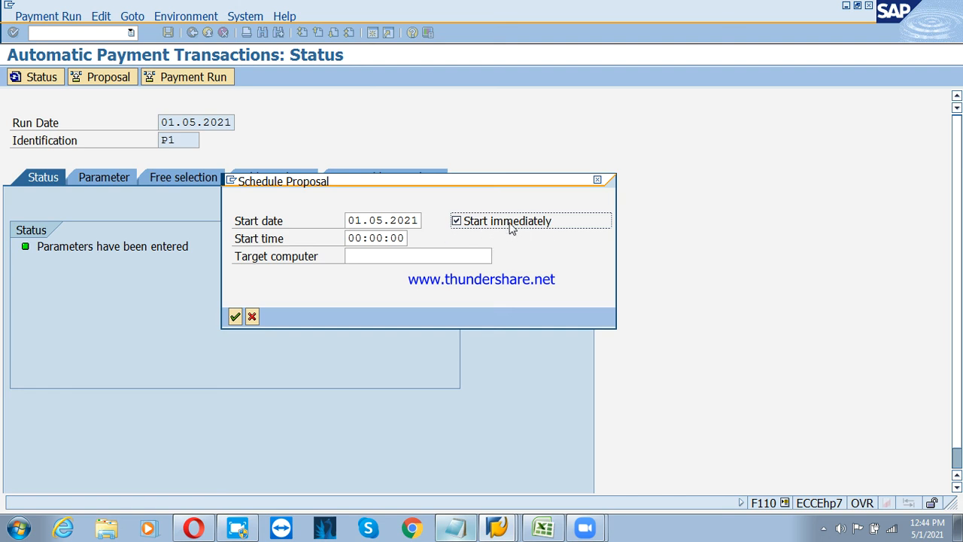
left_click(236, 317)
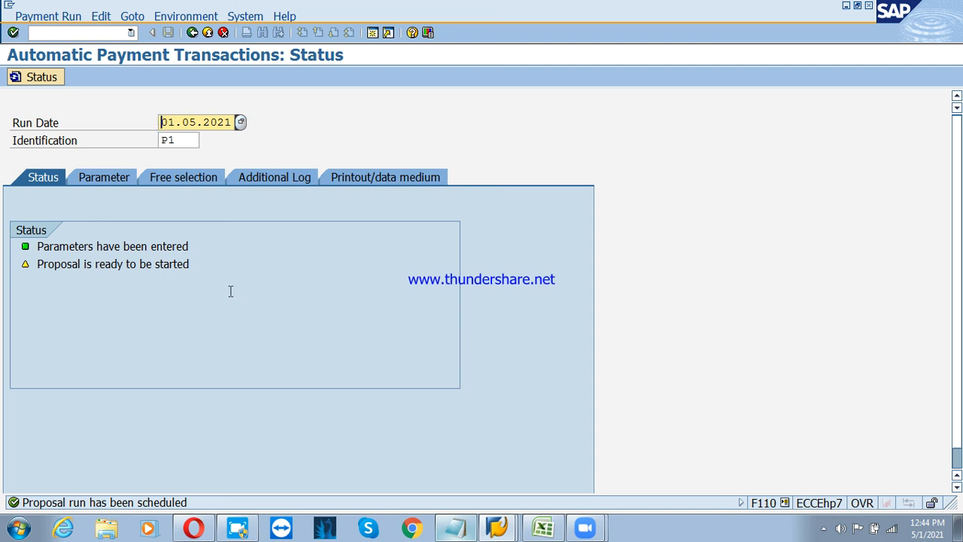
key("Return")
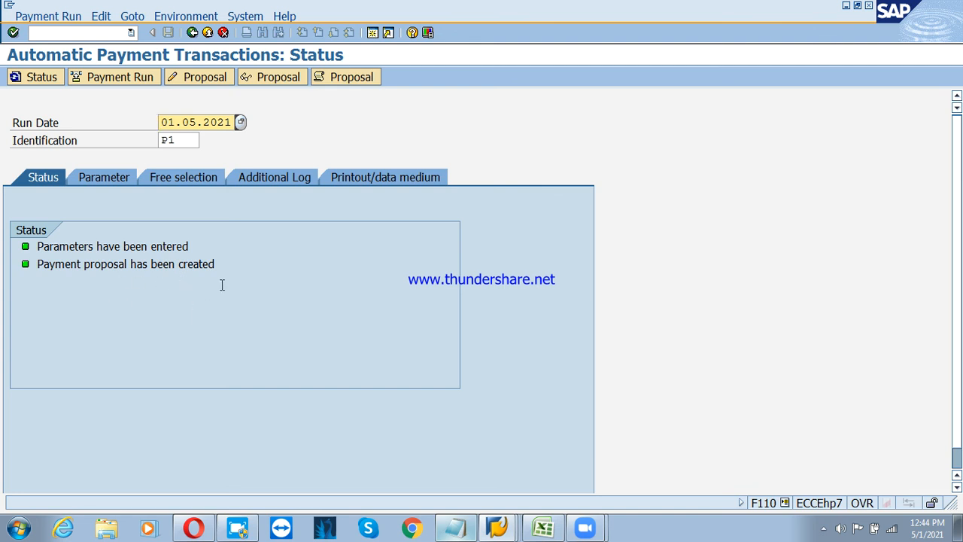
Check the Payment entry in the Notepad notes, and in SAP schedule the payment run to start immediately, refreshing the run status
left_click(455, 523)
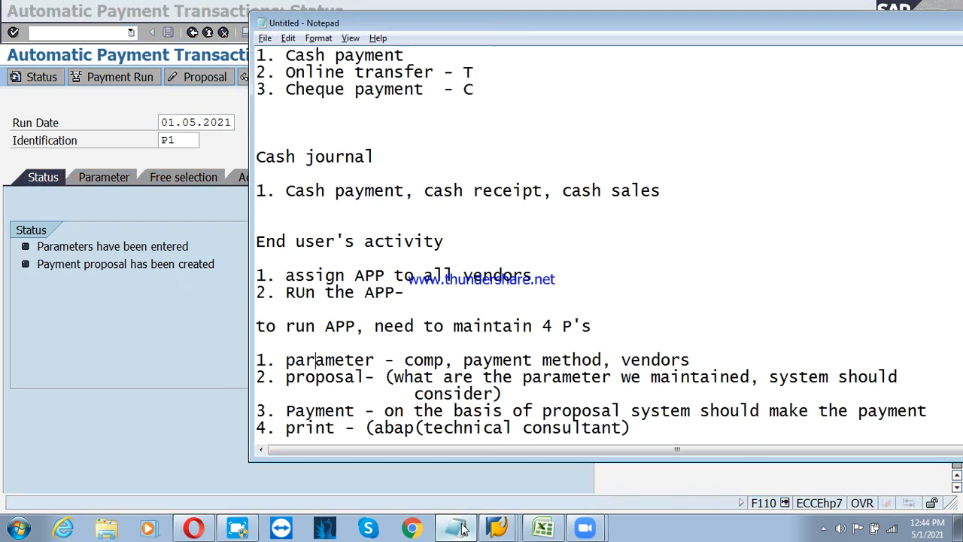
left_click_drag(289, 410, 405, 411)
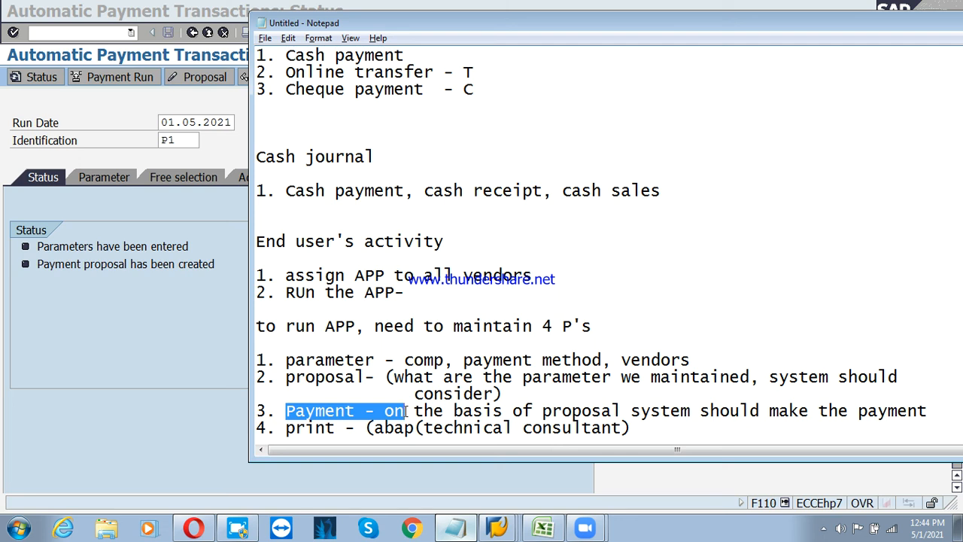
left_click(97, 359)
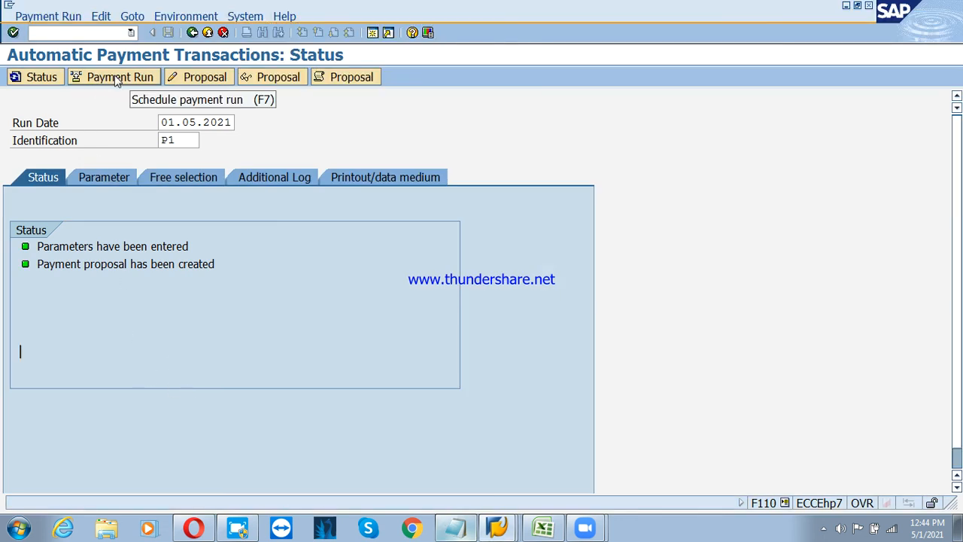
left_click(117, 78)
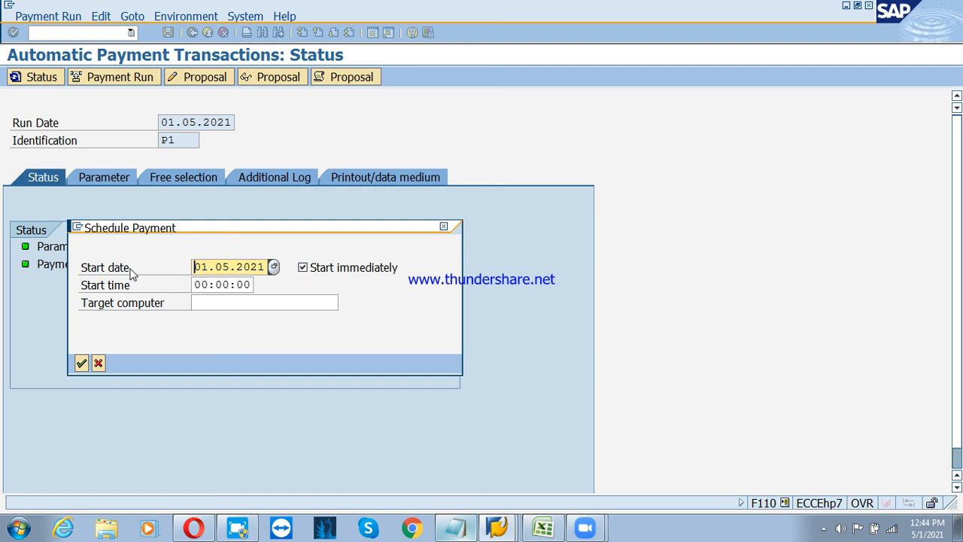
left_click_drag(220, 230, 402, 203)
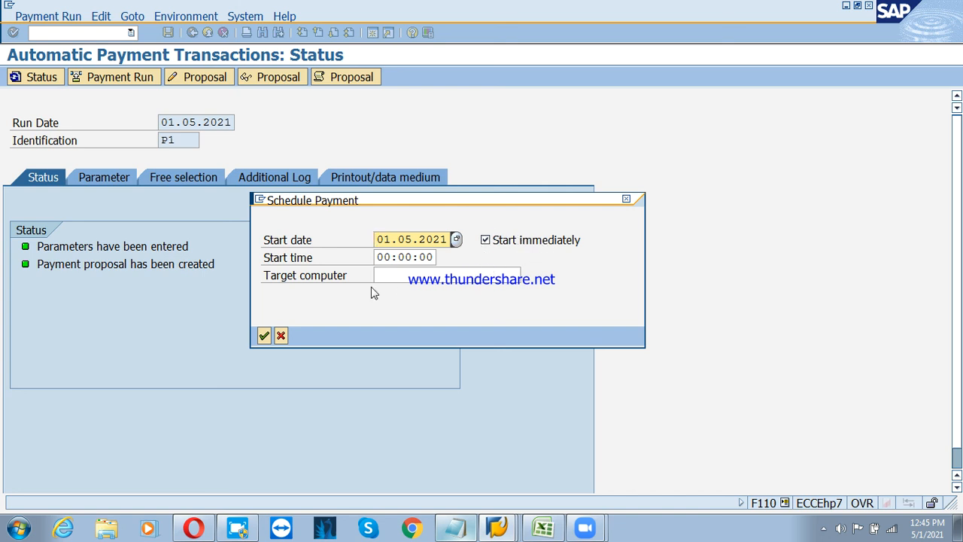
left_click(264, 336)
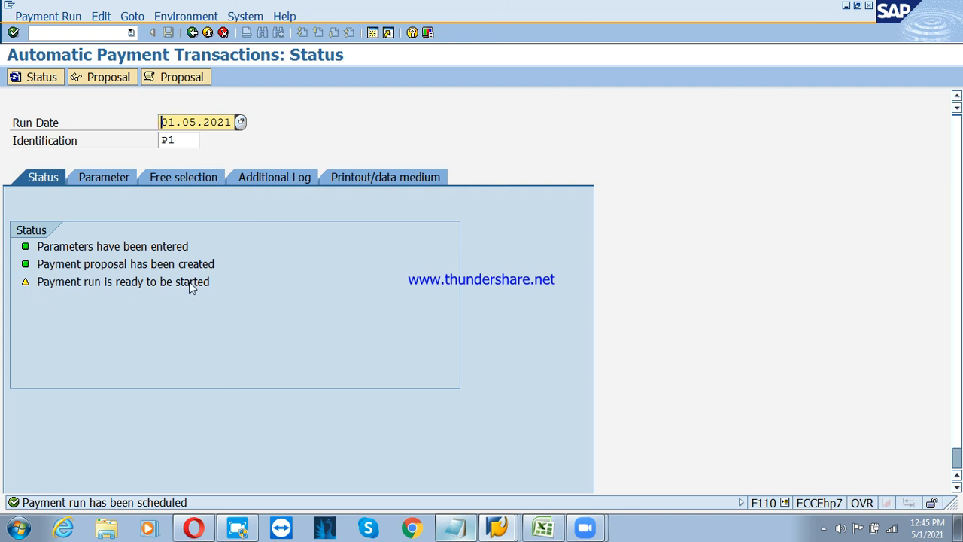
key("Return")
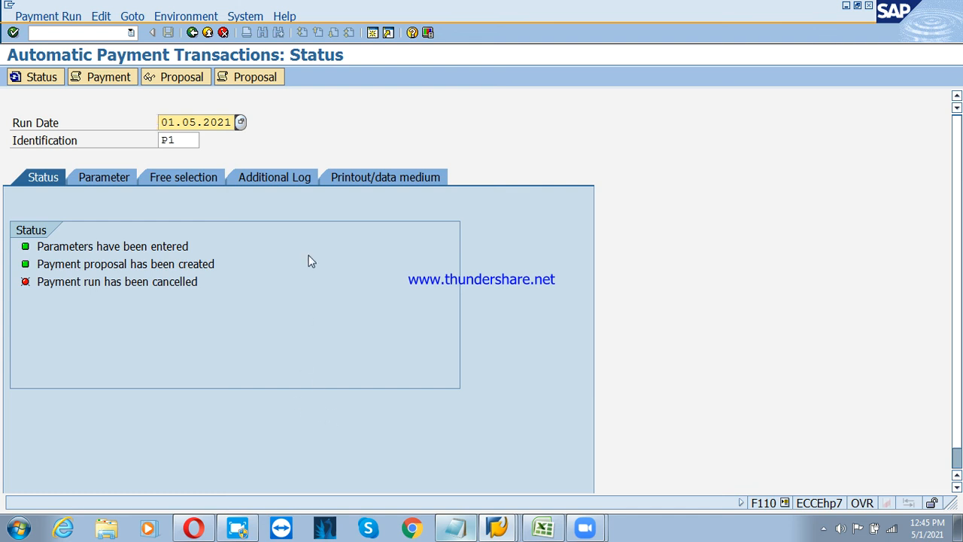
Display the payment proposal and narrow the Name 1 and Customer columns to review the proposed payment and its house bank
left_click(186, 83)
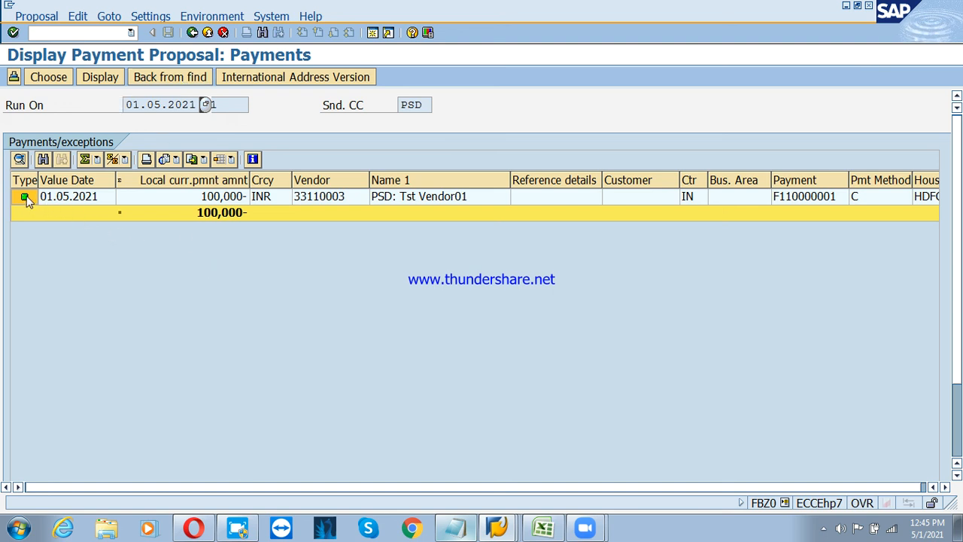
left_click_drag(510, 176, 478, 176)
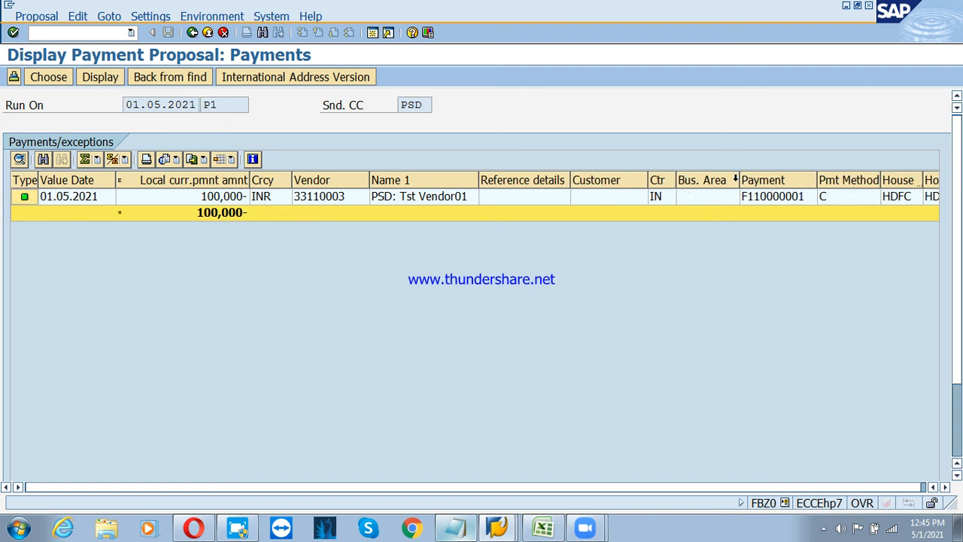
left_click_drag(646, 181, 623, 181)
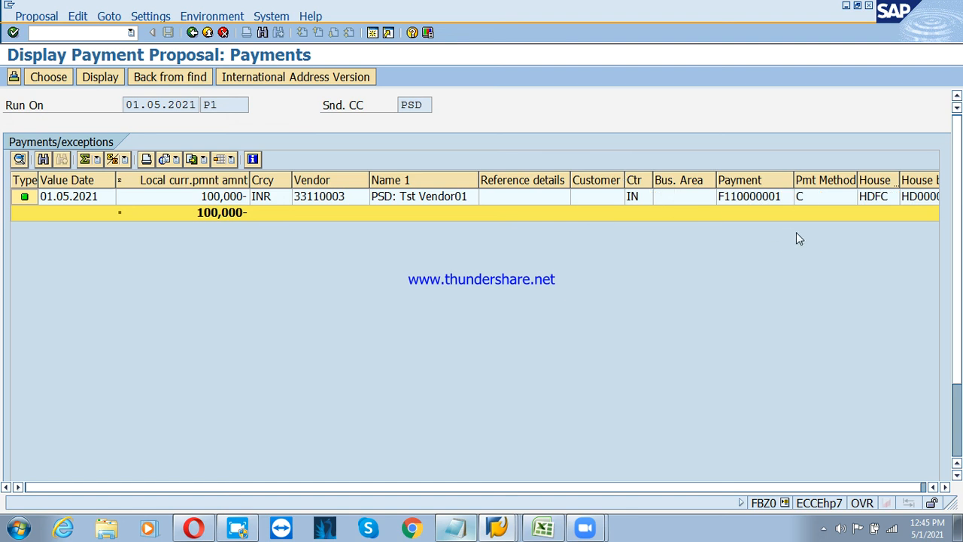
Inspect the proposed payment's open items and the invoice line item's payment details, and return to the run status
left_click(65, 201)
double_click(64, 202)
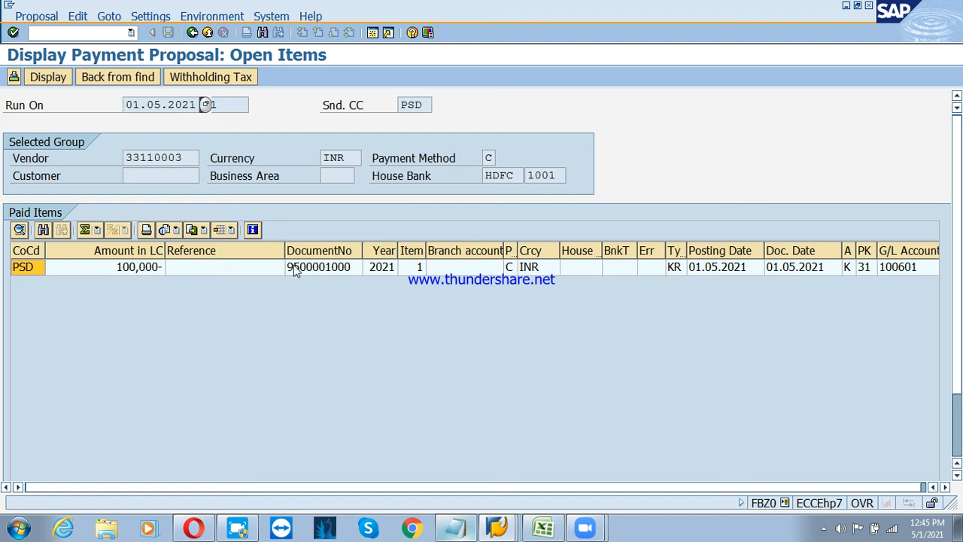
left_click_drag(285, 250, 224, 250)
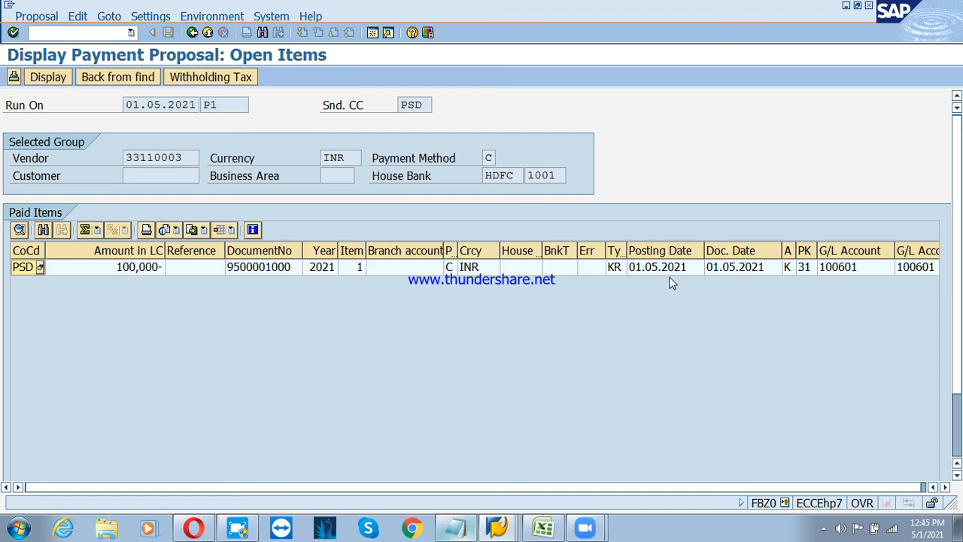
double_click(152, 269)
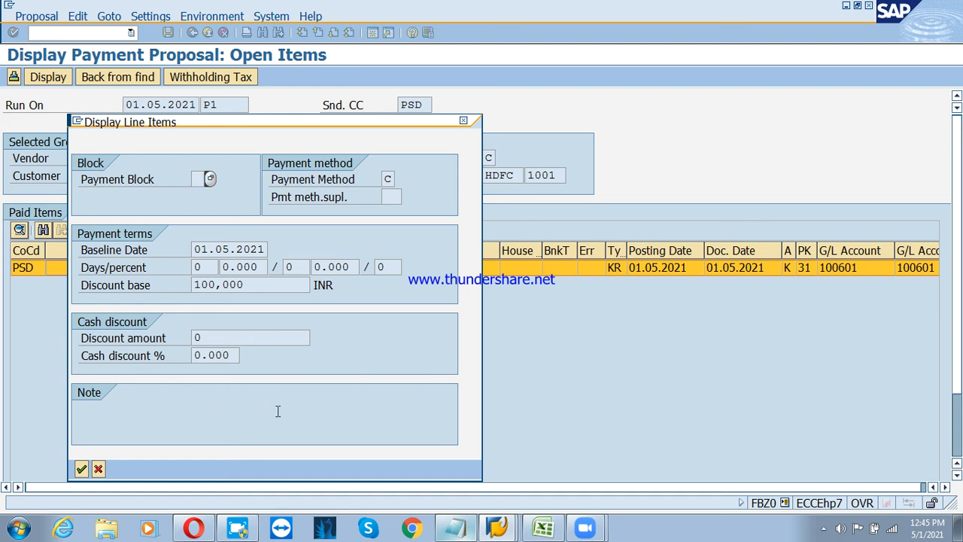
left_click(97, 468)
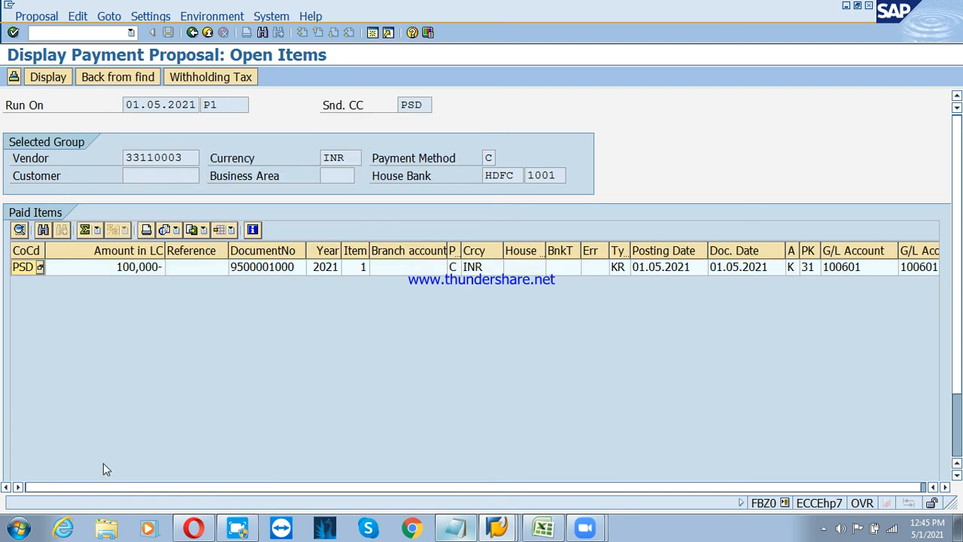
left_click(123, 270)
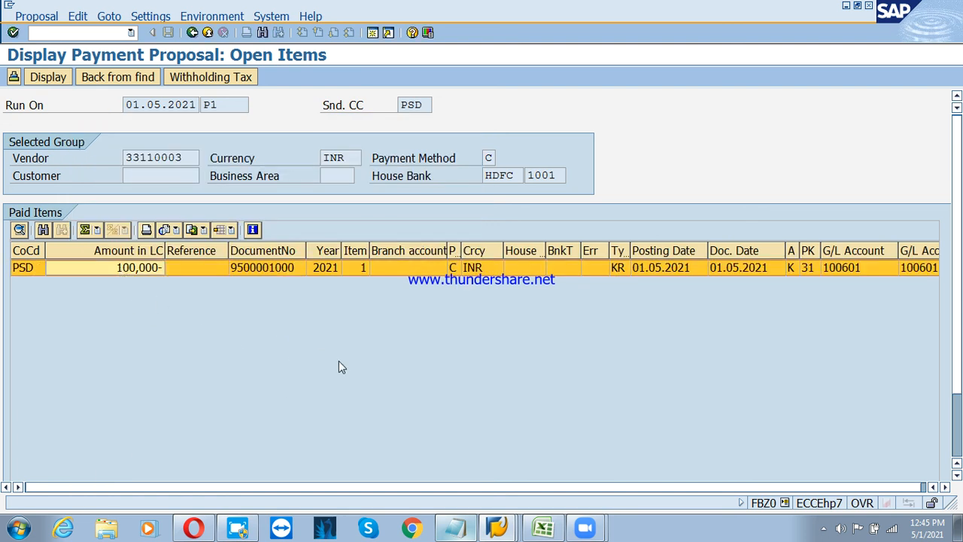
left_click_drag(854, 489, 913, 487)
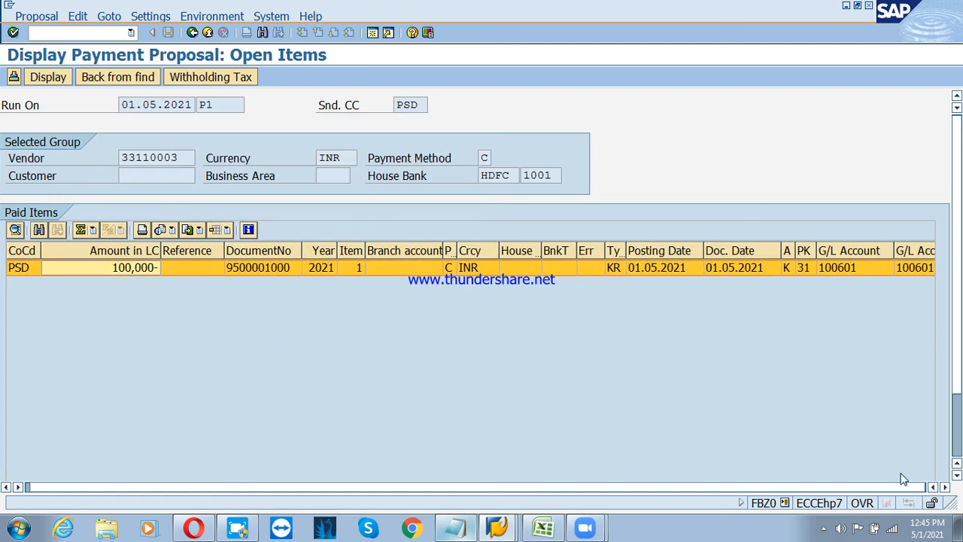
left_click(193, 33)
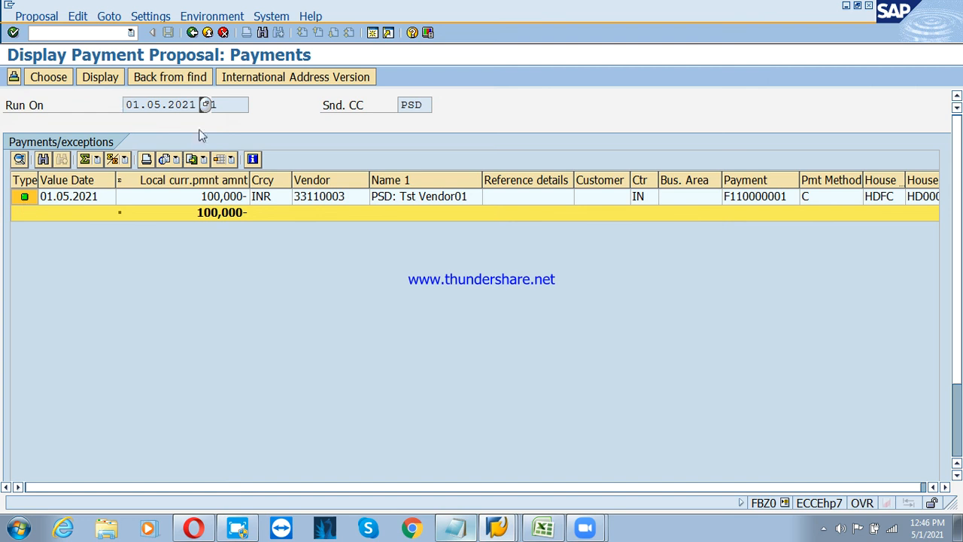
left_click(193, 34)
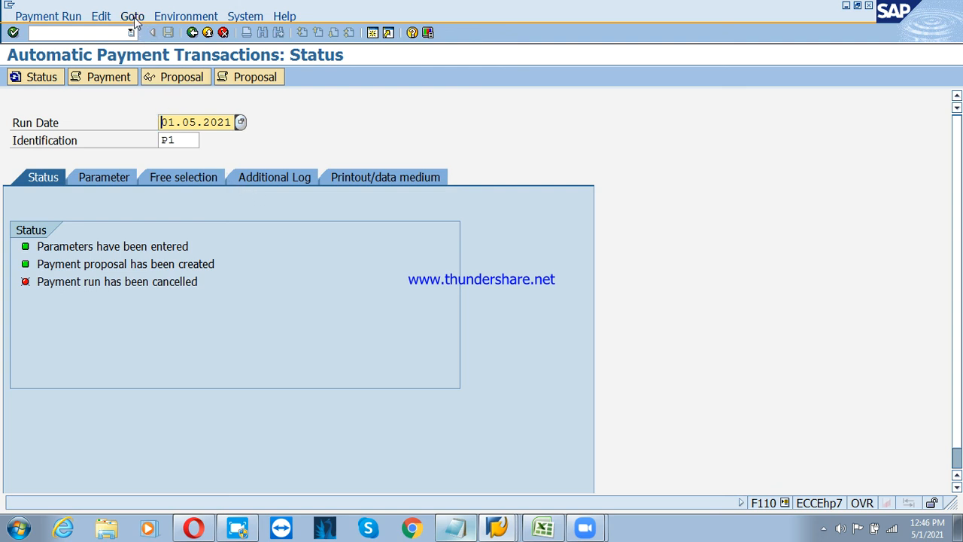
Display the payment proposal list for run P1, review its totals per business area, country, currency and payment method, and return to the run status
left_click(100, 16)
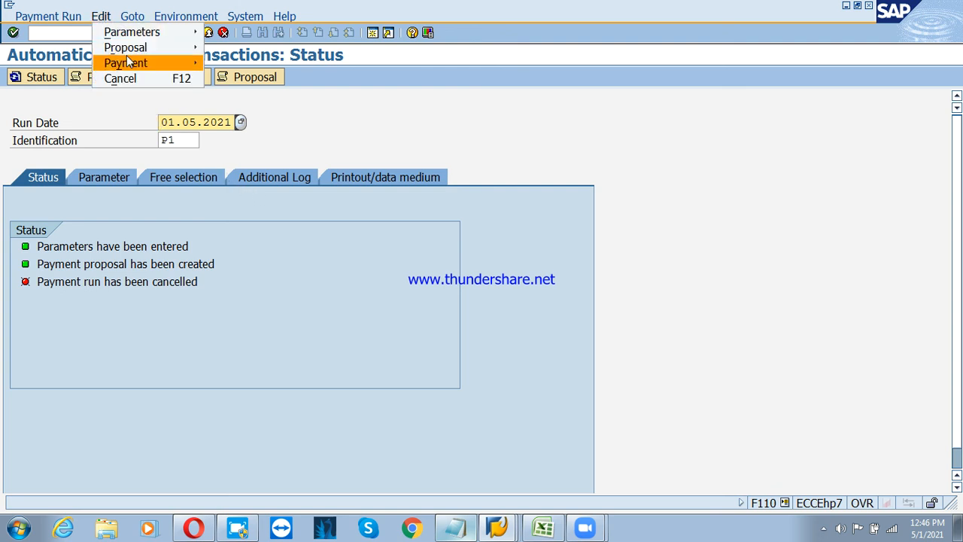
mouse_move(138, 51)
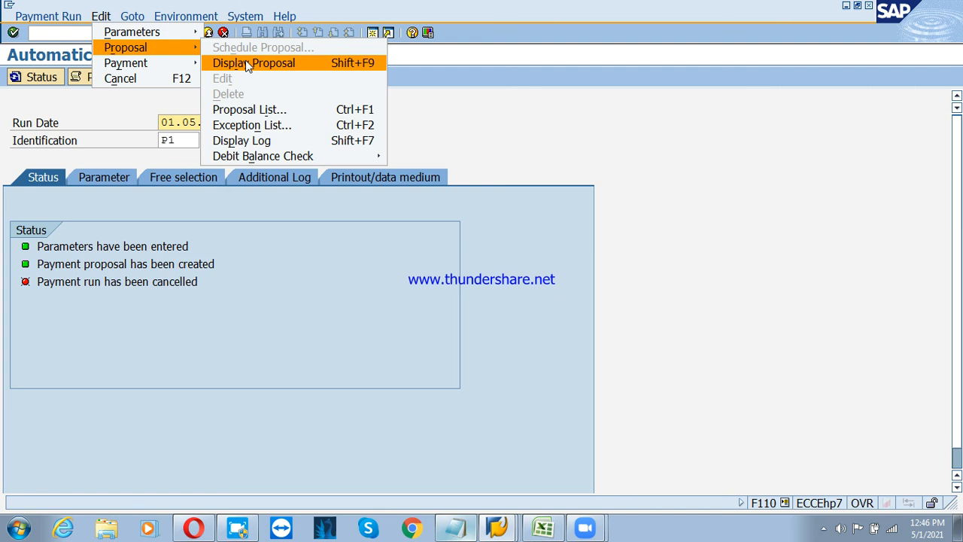
left_click(249, 109)
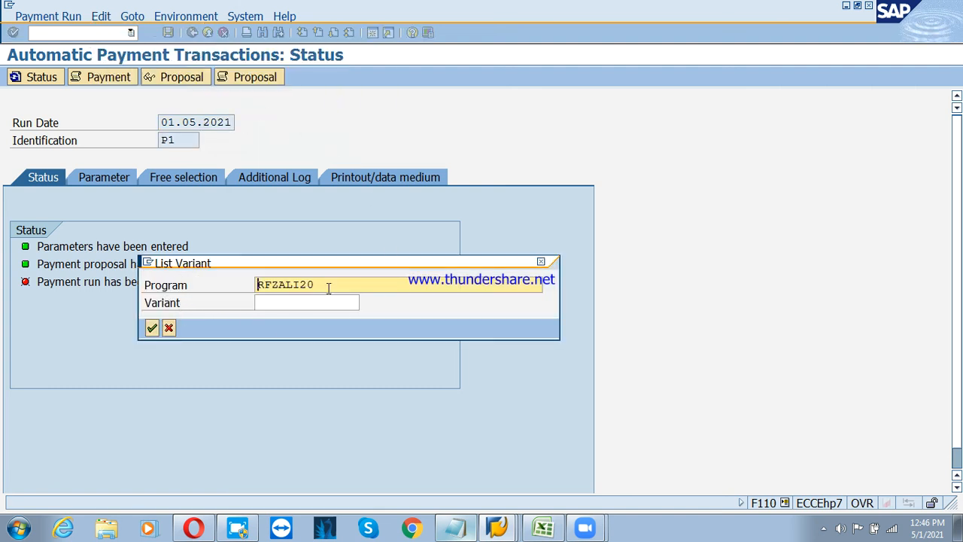
left_click(152, 327)
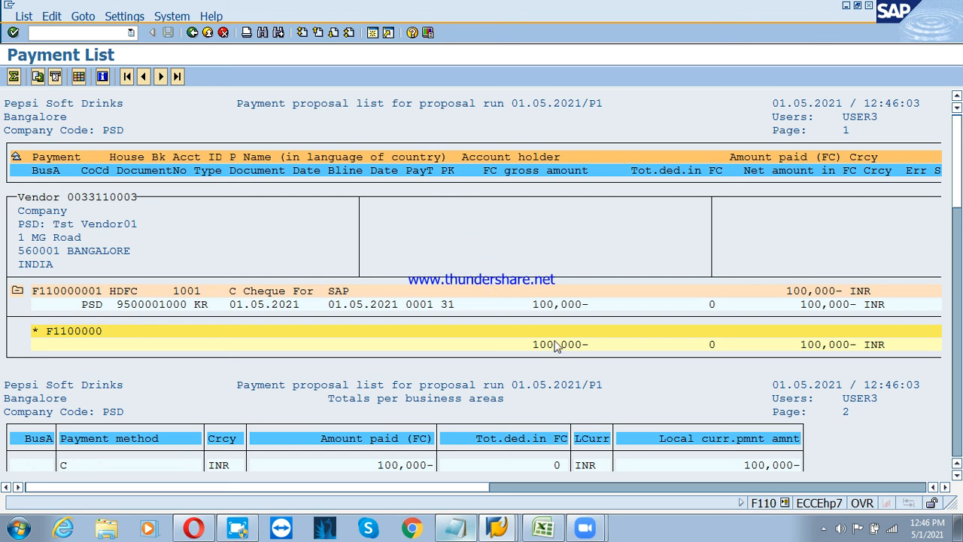
scroll(529, 249, "down", 3)
scroll(312, 205, "down", 6)
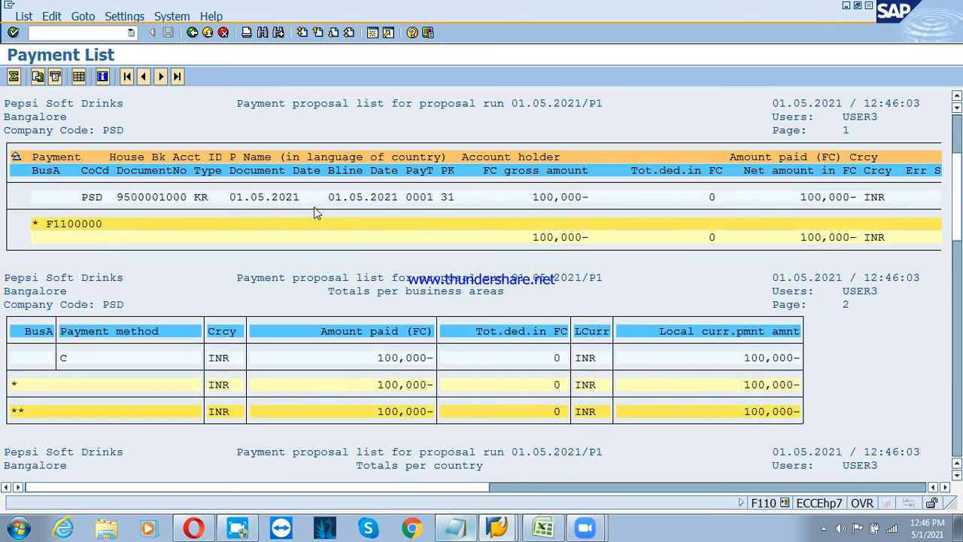
scroll(312, 205, "down", 6)
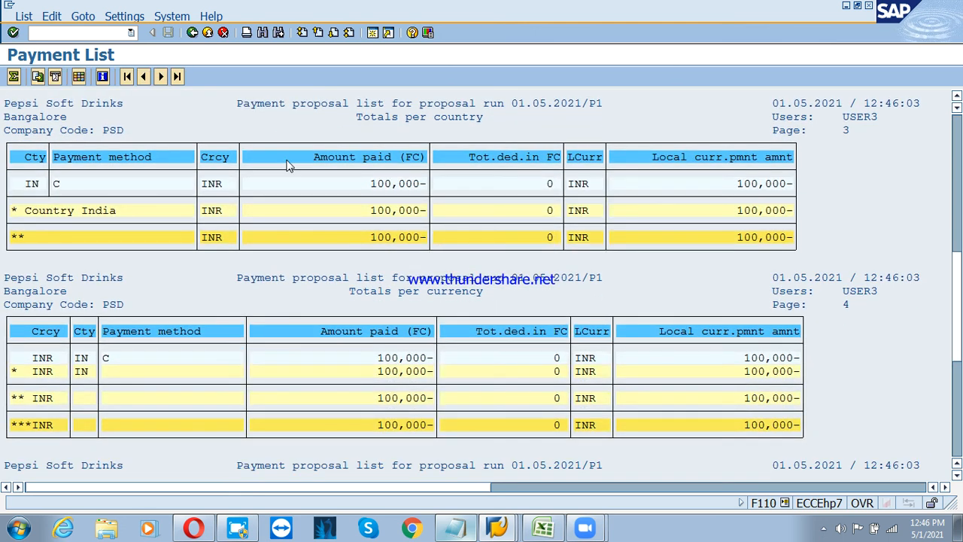
scroll(288, 167, "down", 1)
scroll(288, 167, "down", 2)
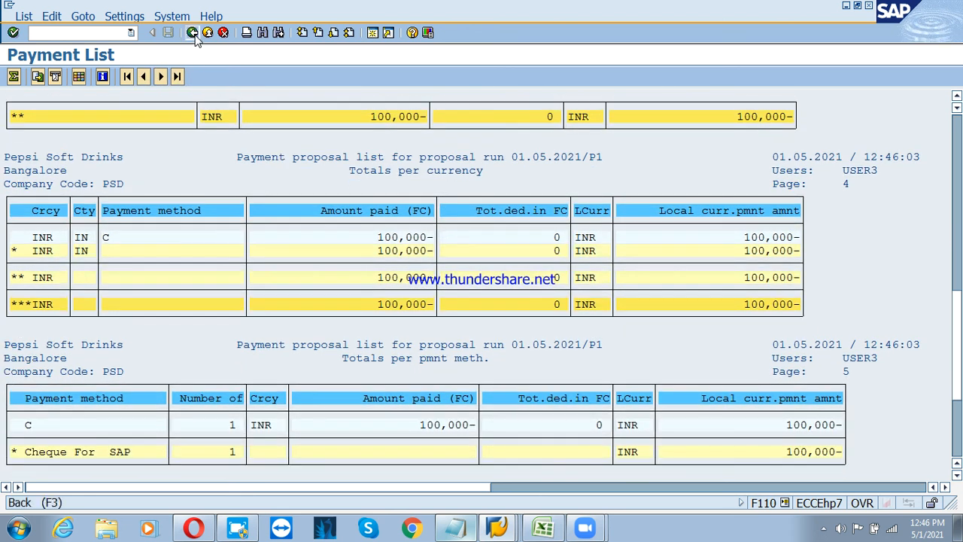
left_click(193, 34)
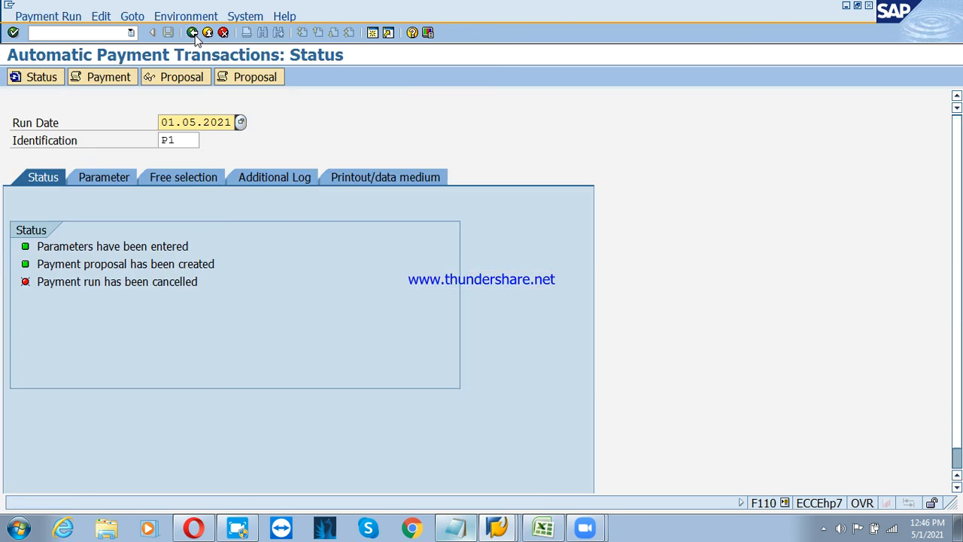
Try to display the payment list of payment run P1, leaving the list variant blank
left_click(102, 16)
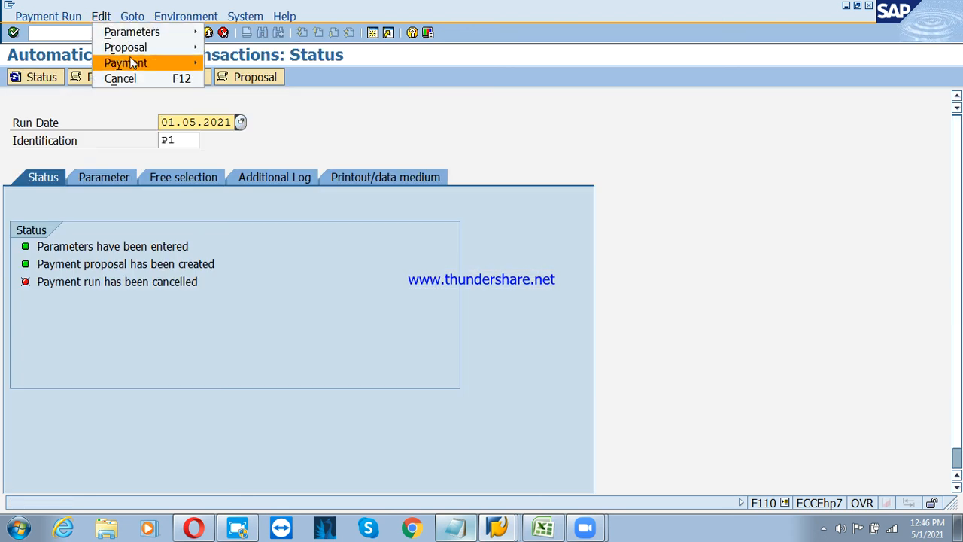
mouse_move(136, 64)
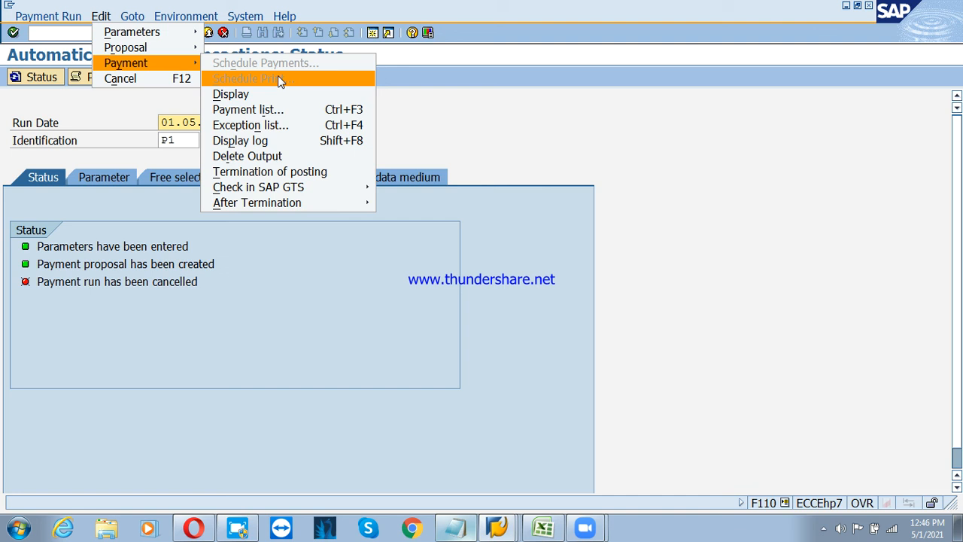
left_click(297, 115)
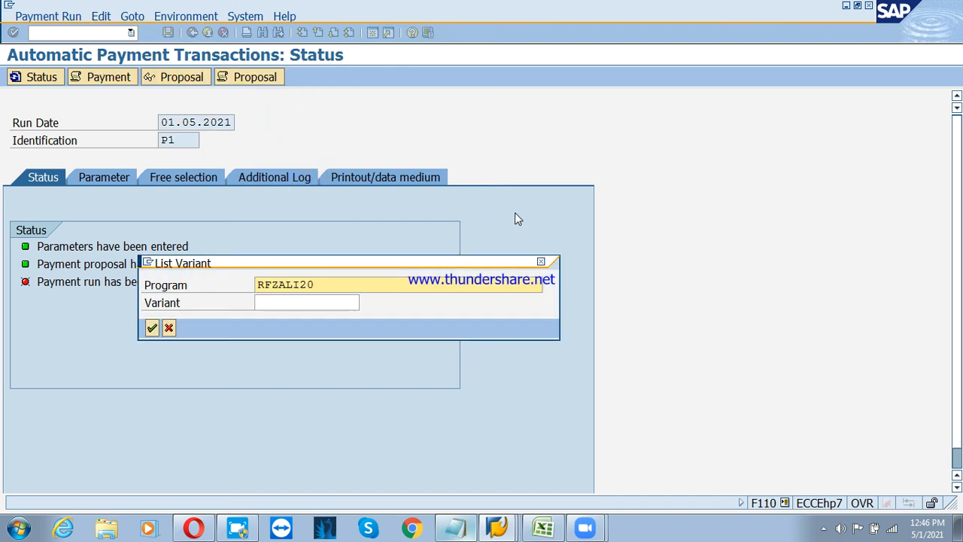
left_click(151, 328)
Display the payment proposal list again without a variant, and leave the automatic payment transaction for the SAP Easy Access screen
left_click(107, 16)
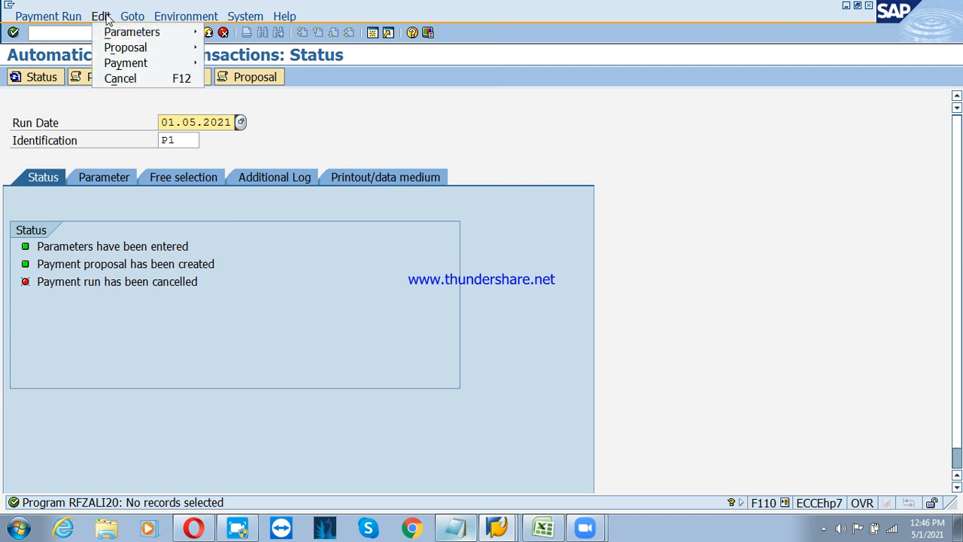
mouse_move(132, 48)
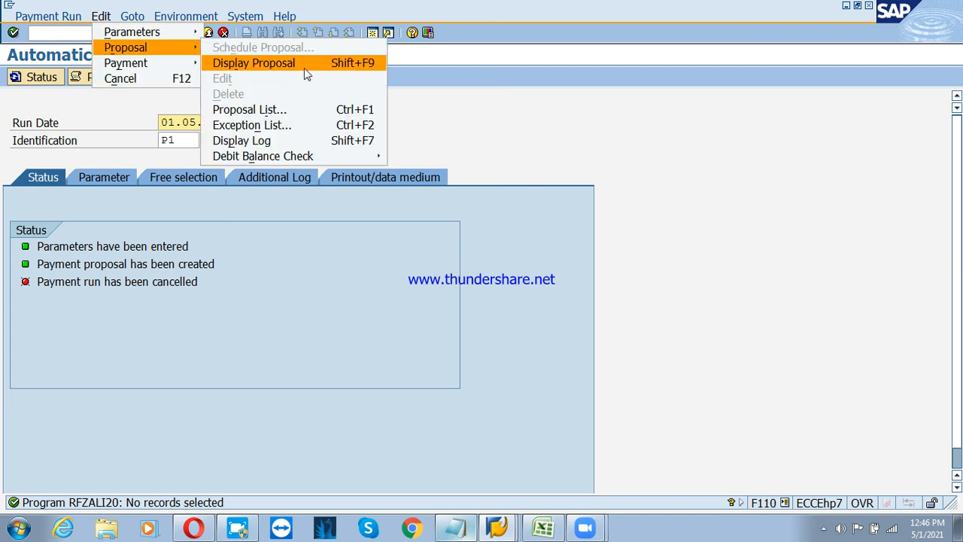
left_click(302, 109)
left_click(151, 327)
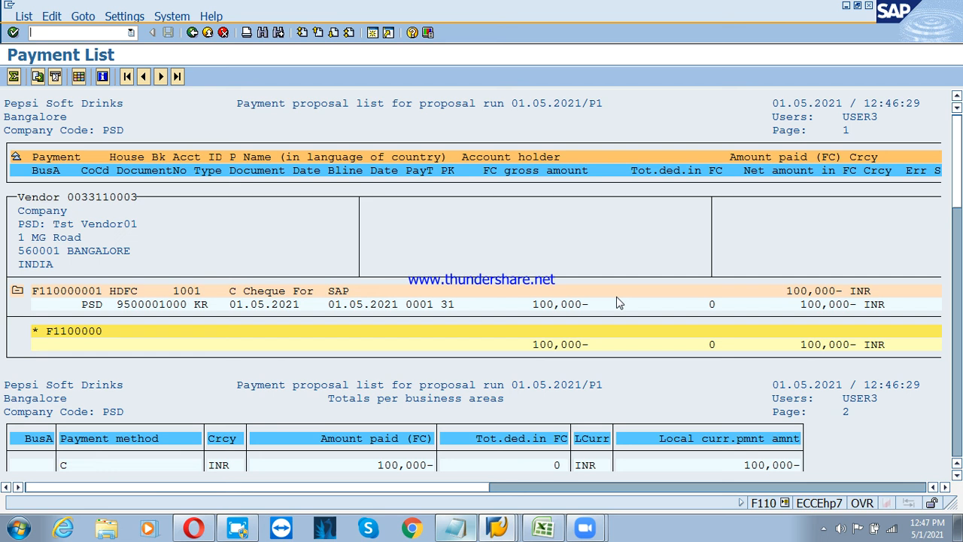
key("F3")
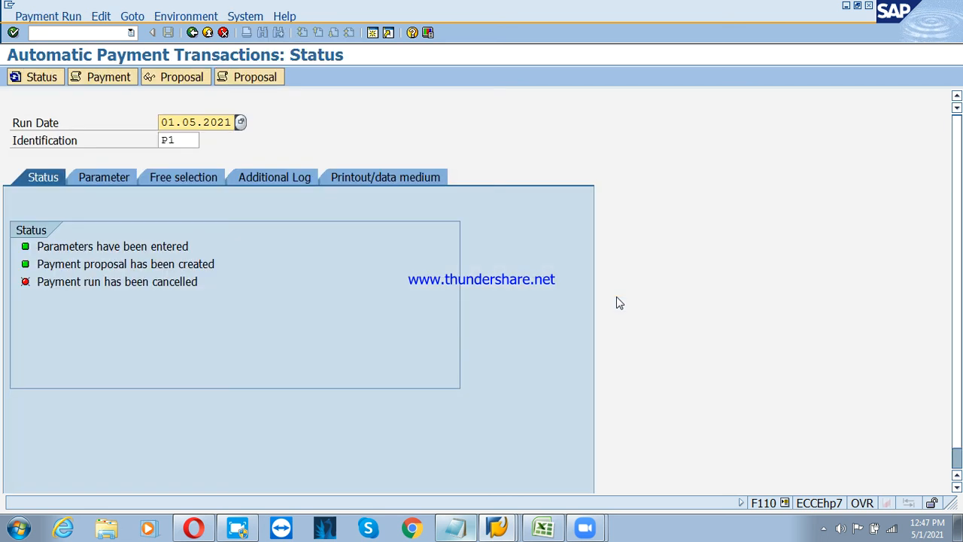
left_click(207, 34)
left_click(207, 34)
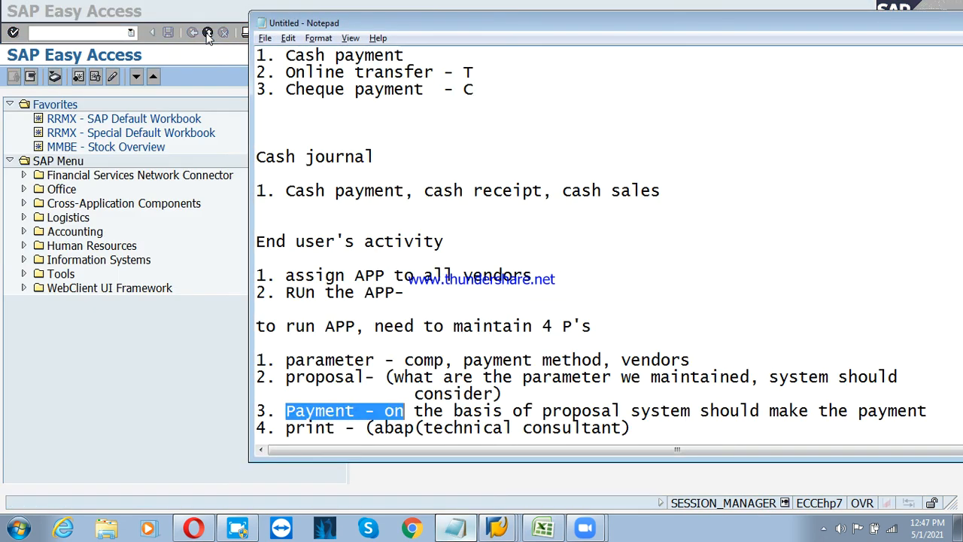
left_click(198, 336)
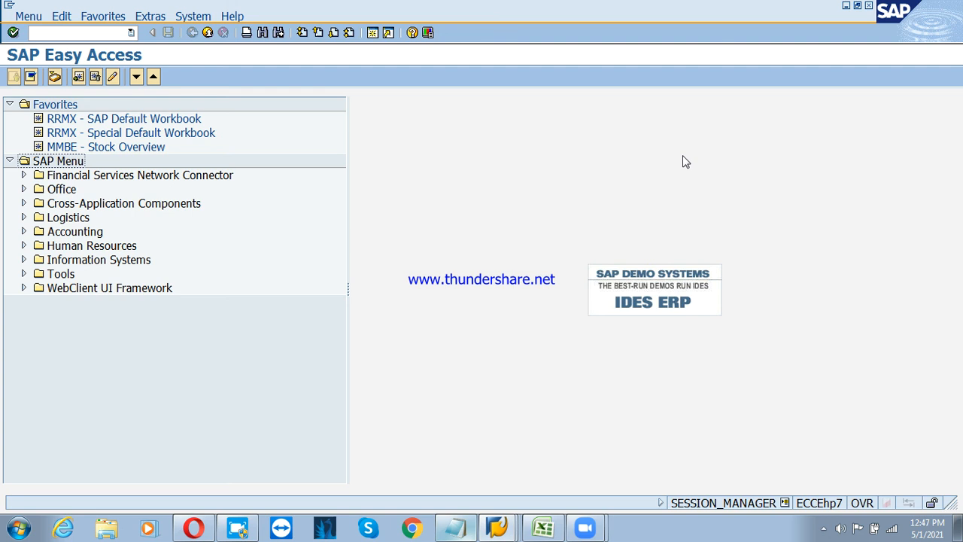
Switch to the Zoom meeting, end it, and close the Zoom window
left_click(517, 9)
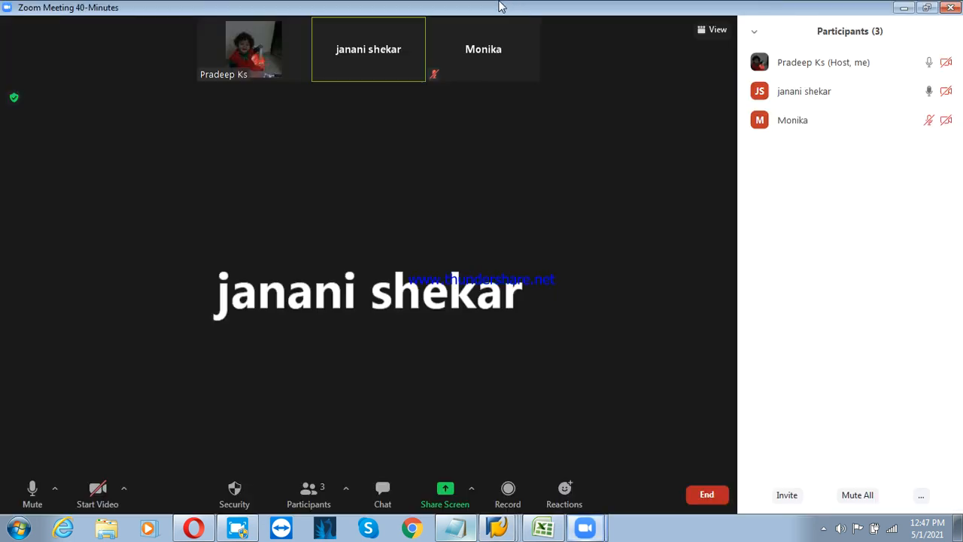
left_click(700, 495)
left_click(671, 429)
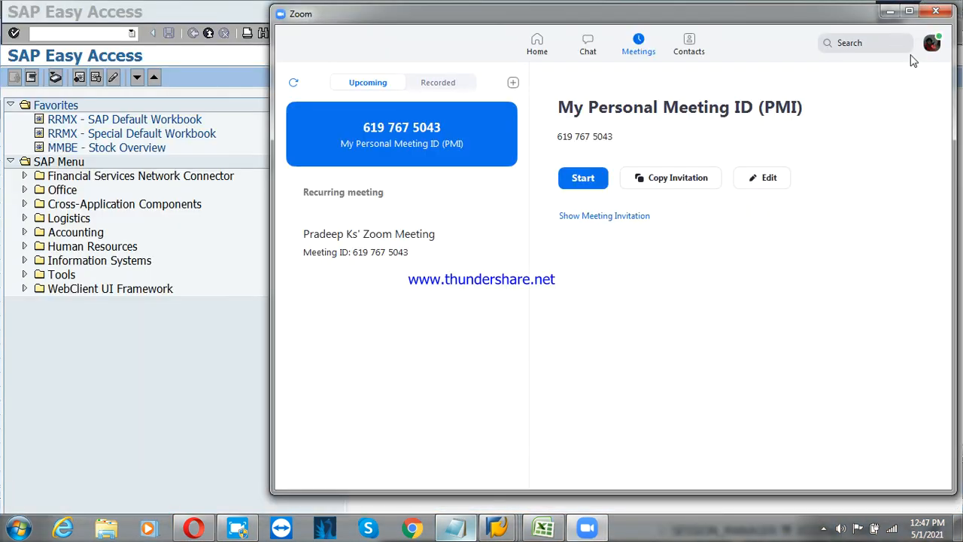
left_click(932, 12)
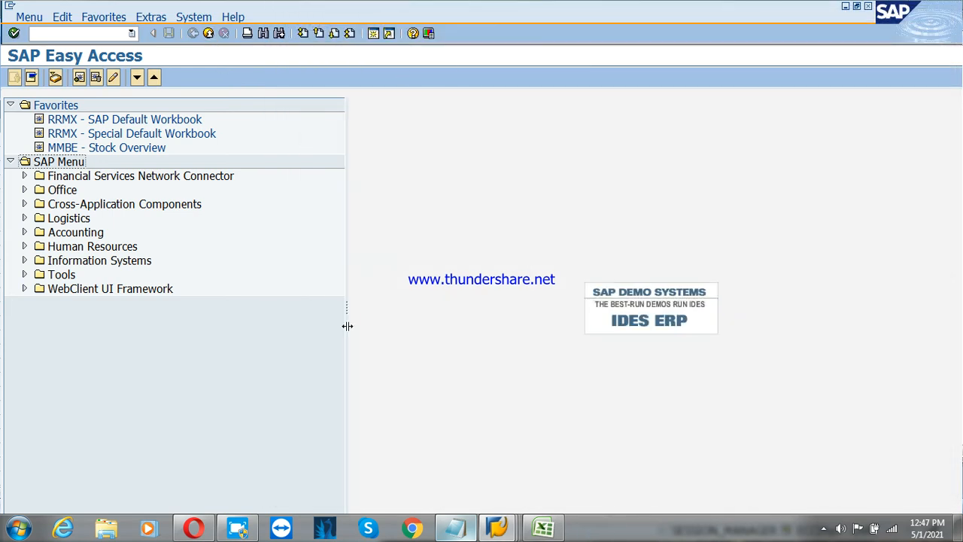
left_click(823, 529)
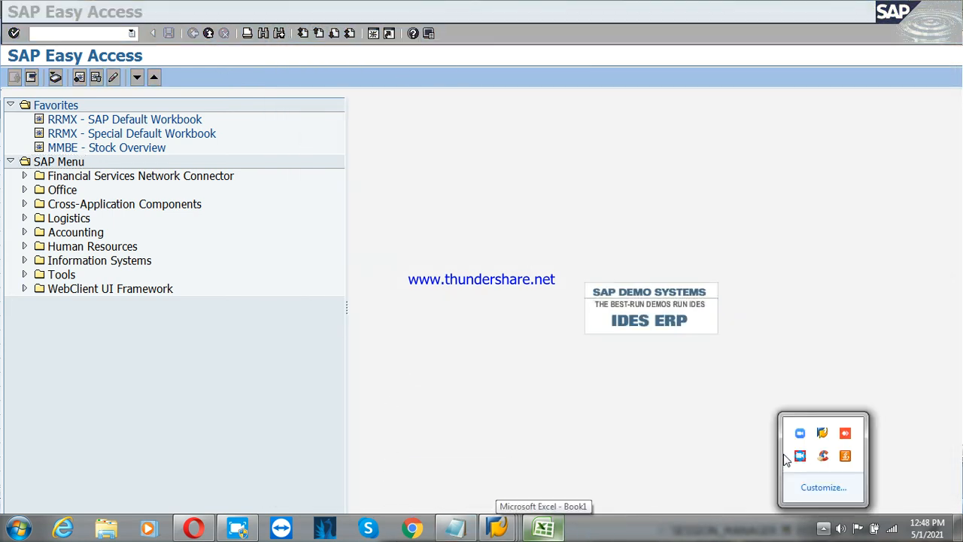